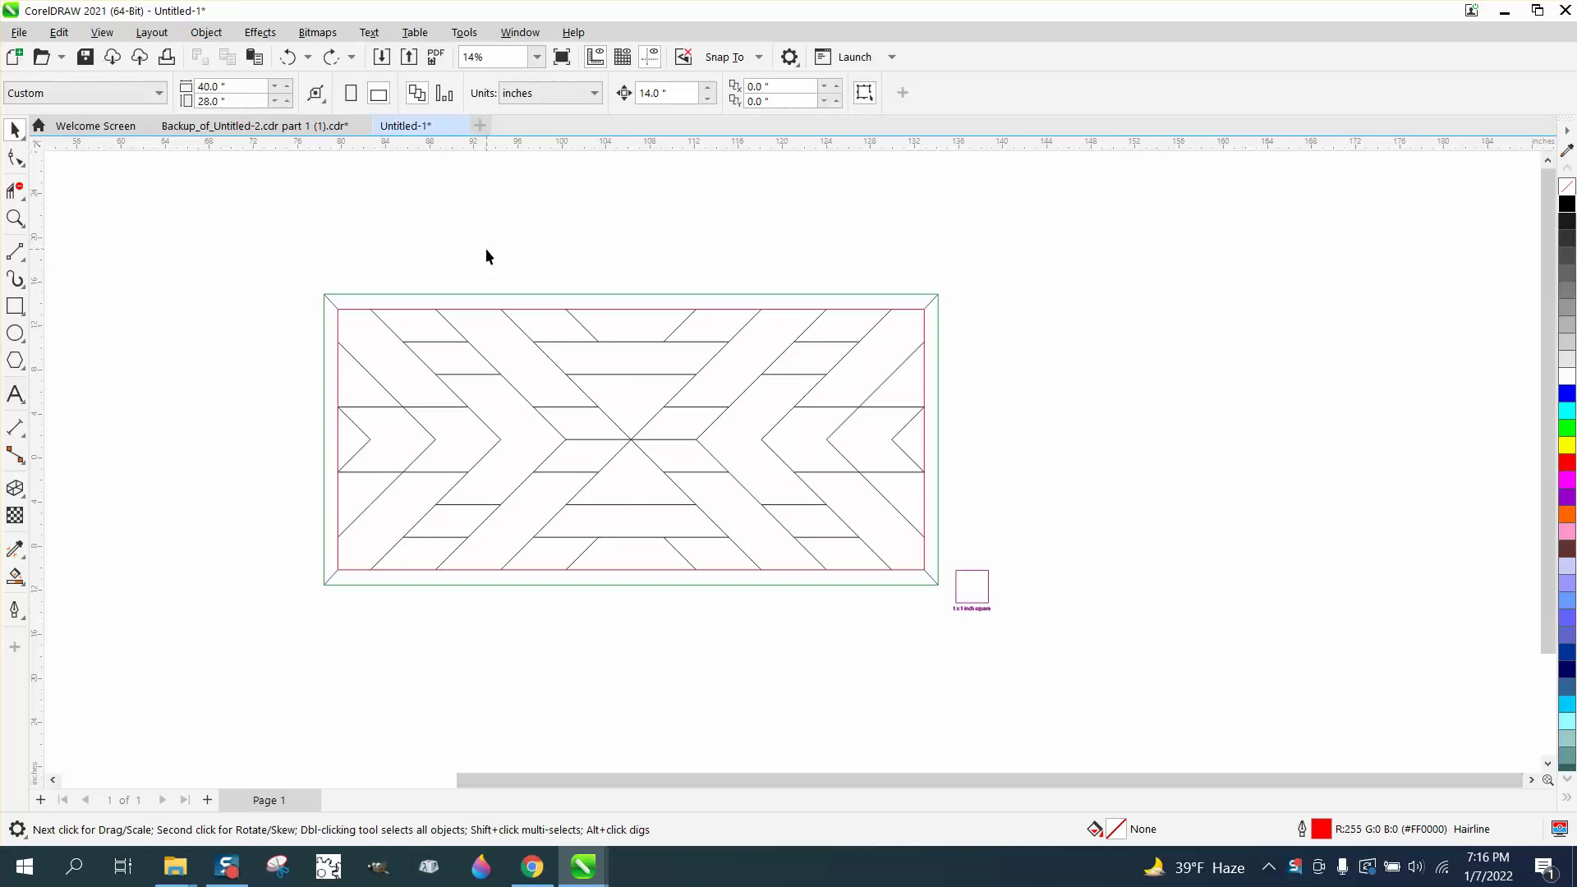
# Step: Break apart the combined curve of the purple reference square and its "1 x 1 inch square" label
pyautogui.click(549, 328)
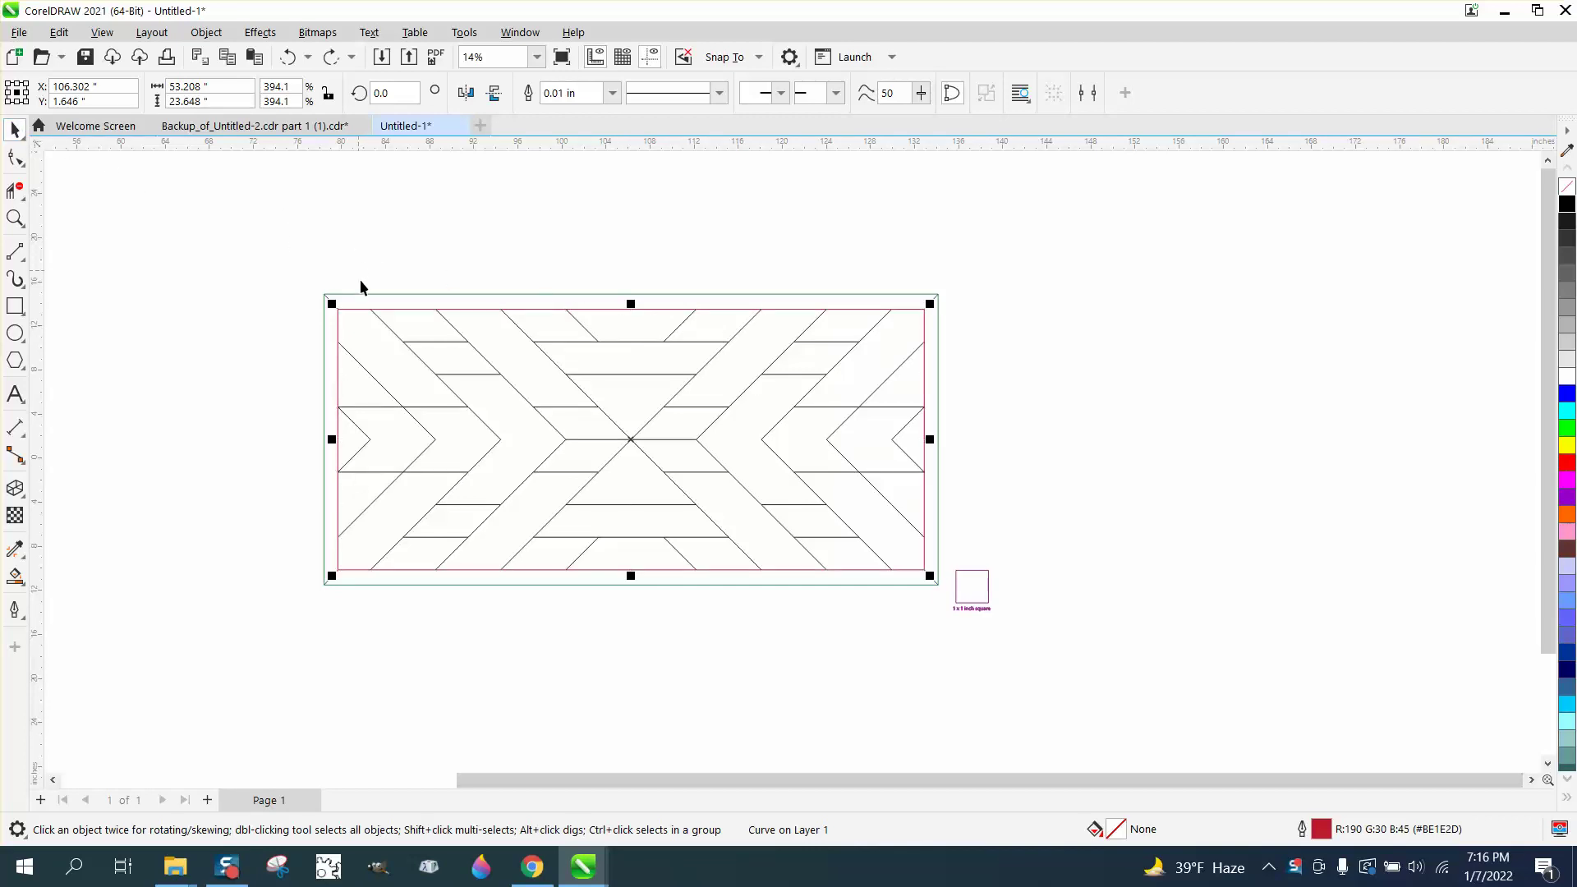
pyautogui.scroll(-1, 394, 315)
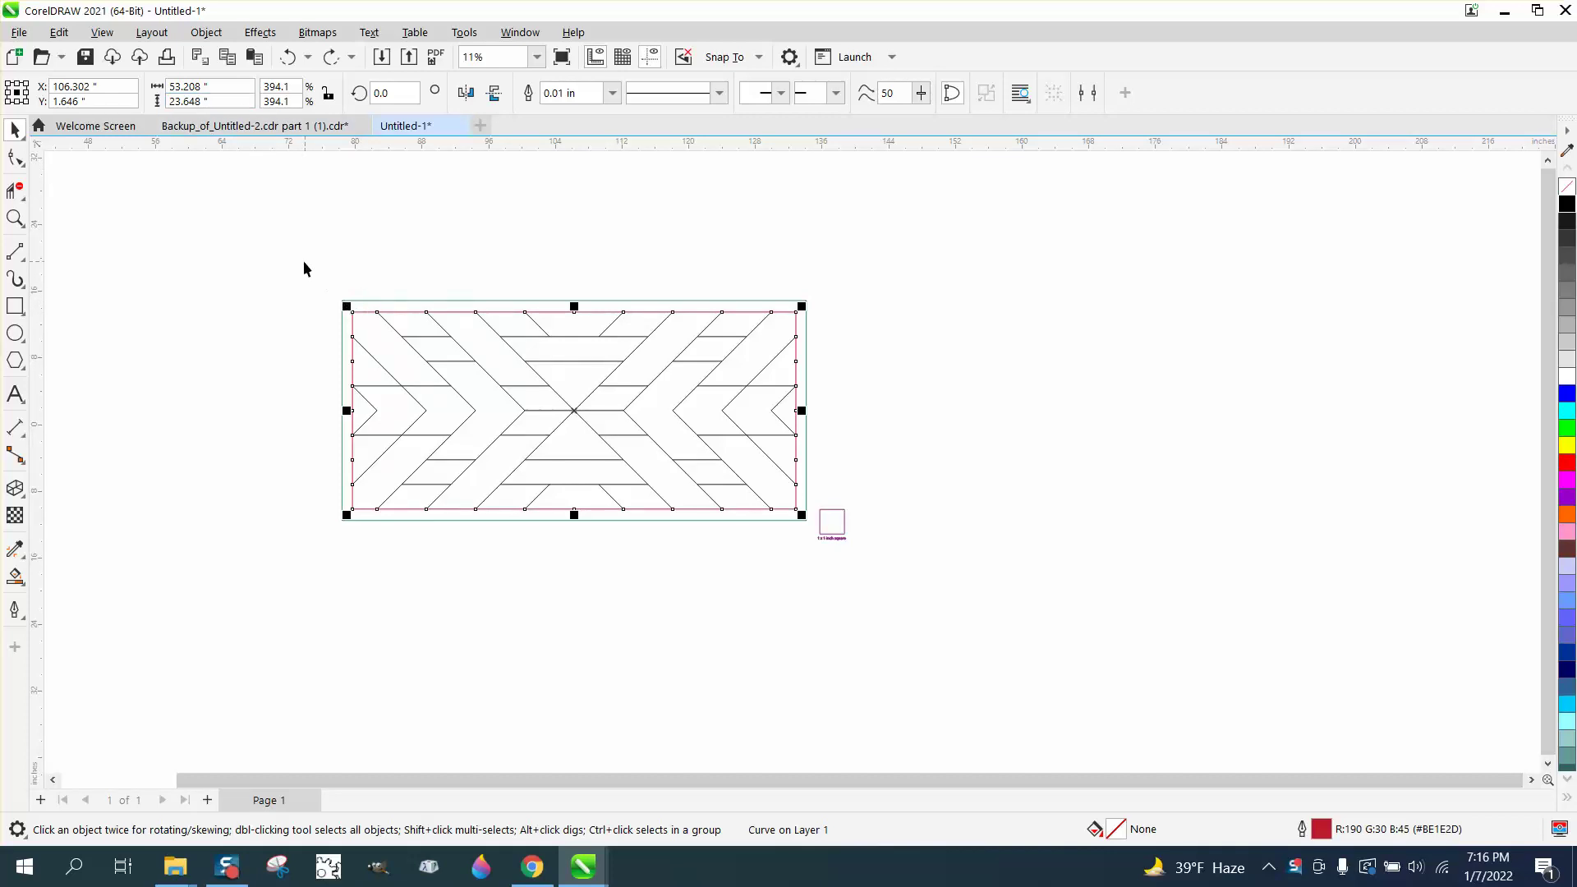
pyautogui.moveTo(304, 267); pyautogui.dragTo(866, 549)
pyautogui.click(15, 218)
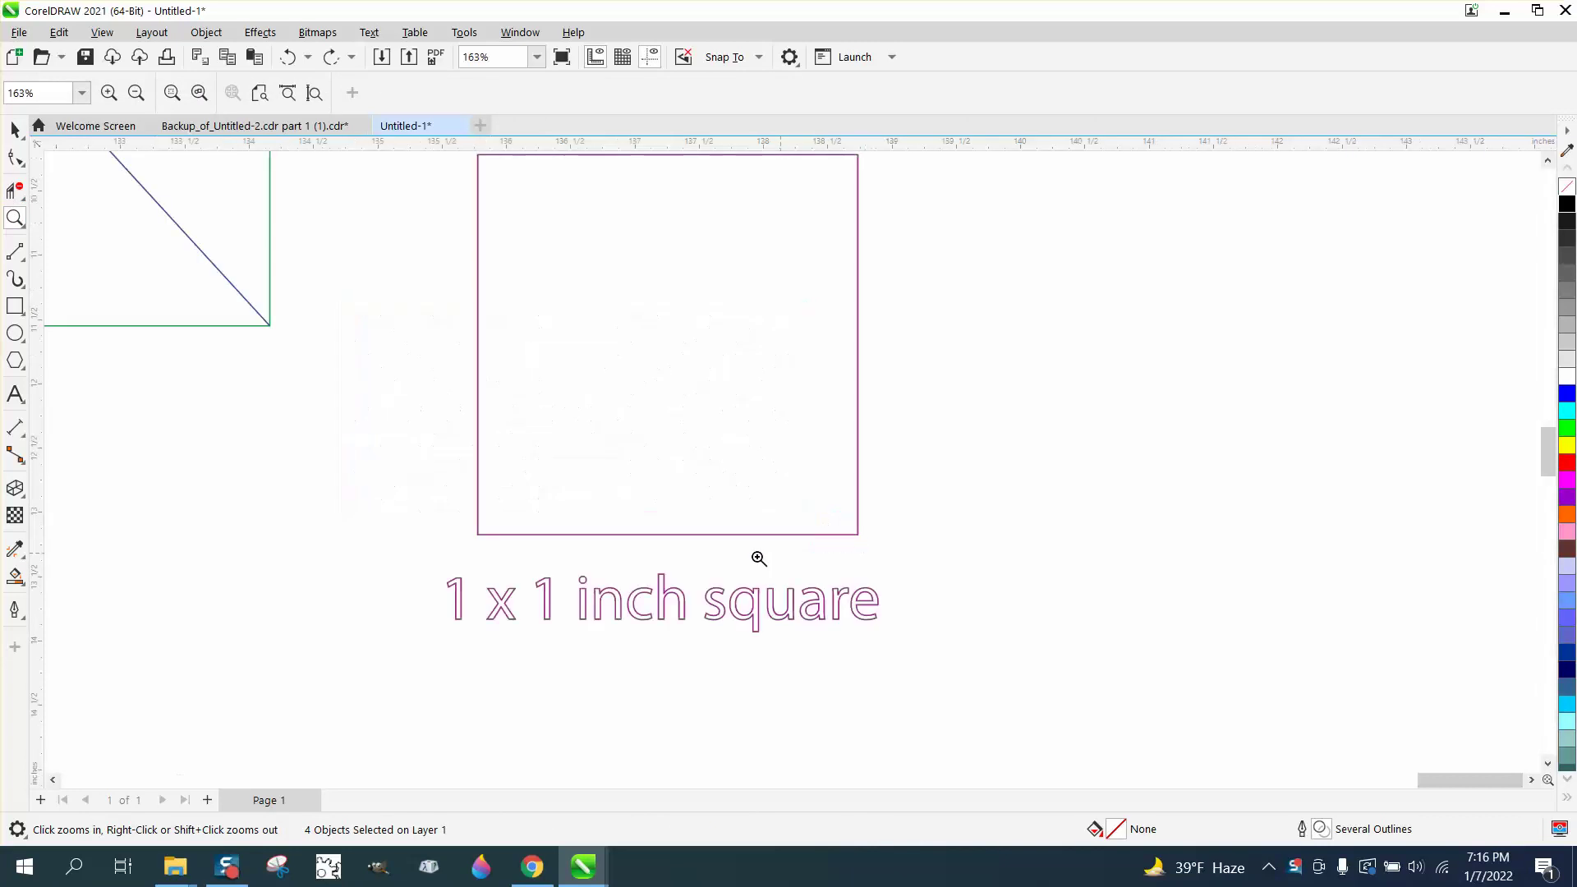
pyautogui.scroll(-1, 733, 632)
pyautogui.scroll(-1, 764, 604)
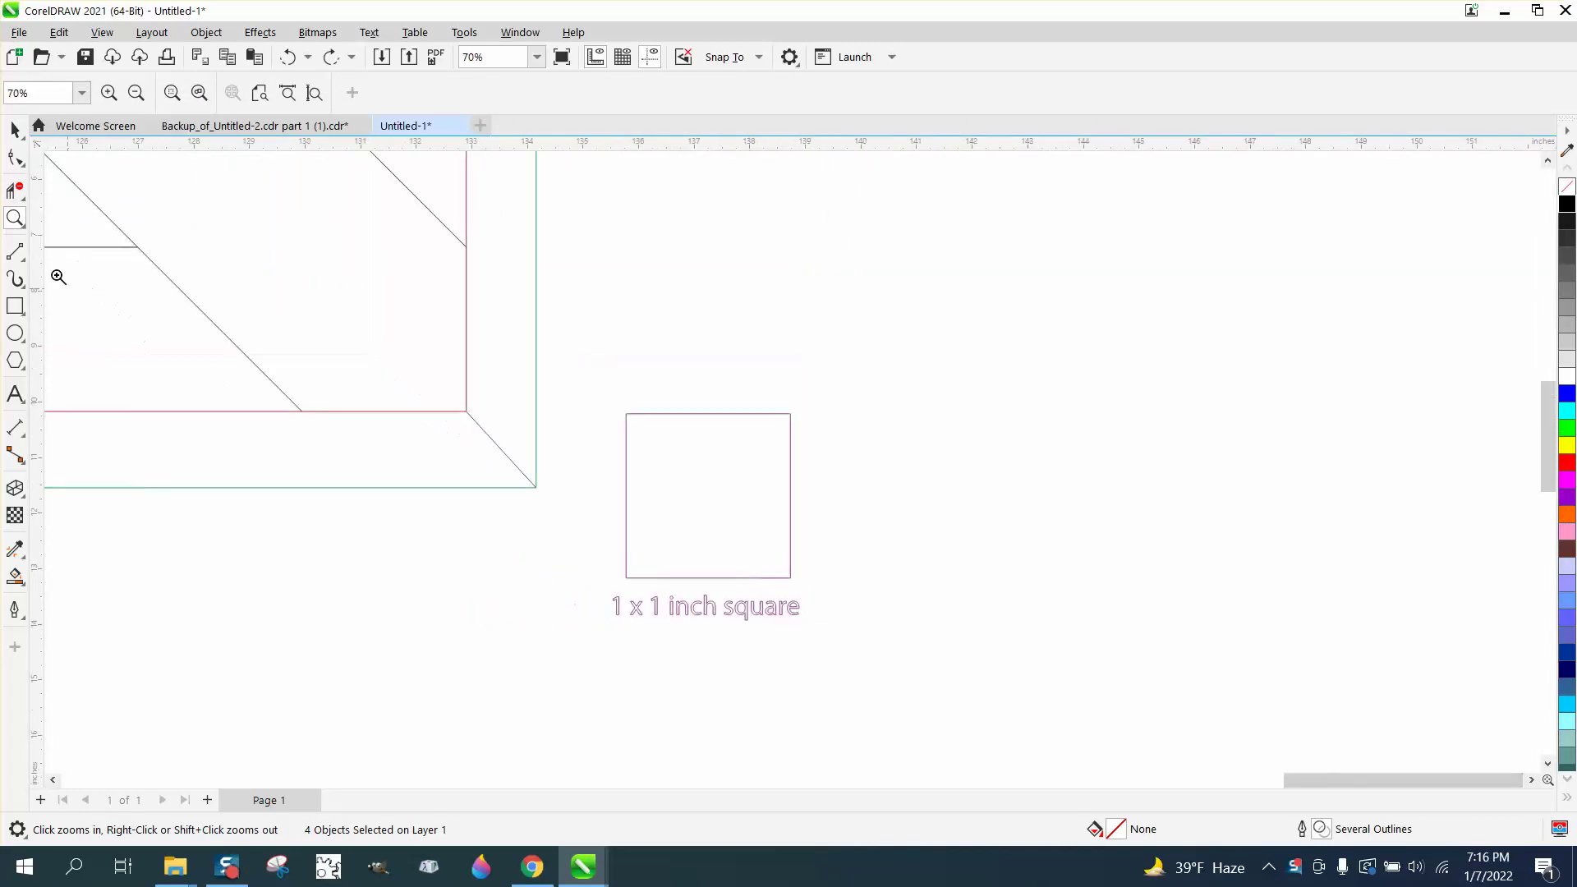
pyautogui.click(13, 130)
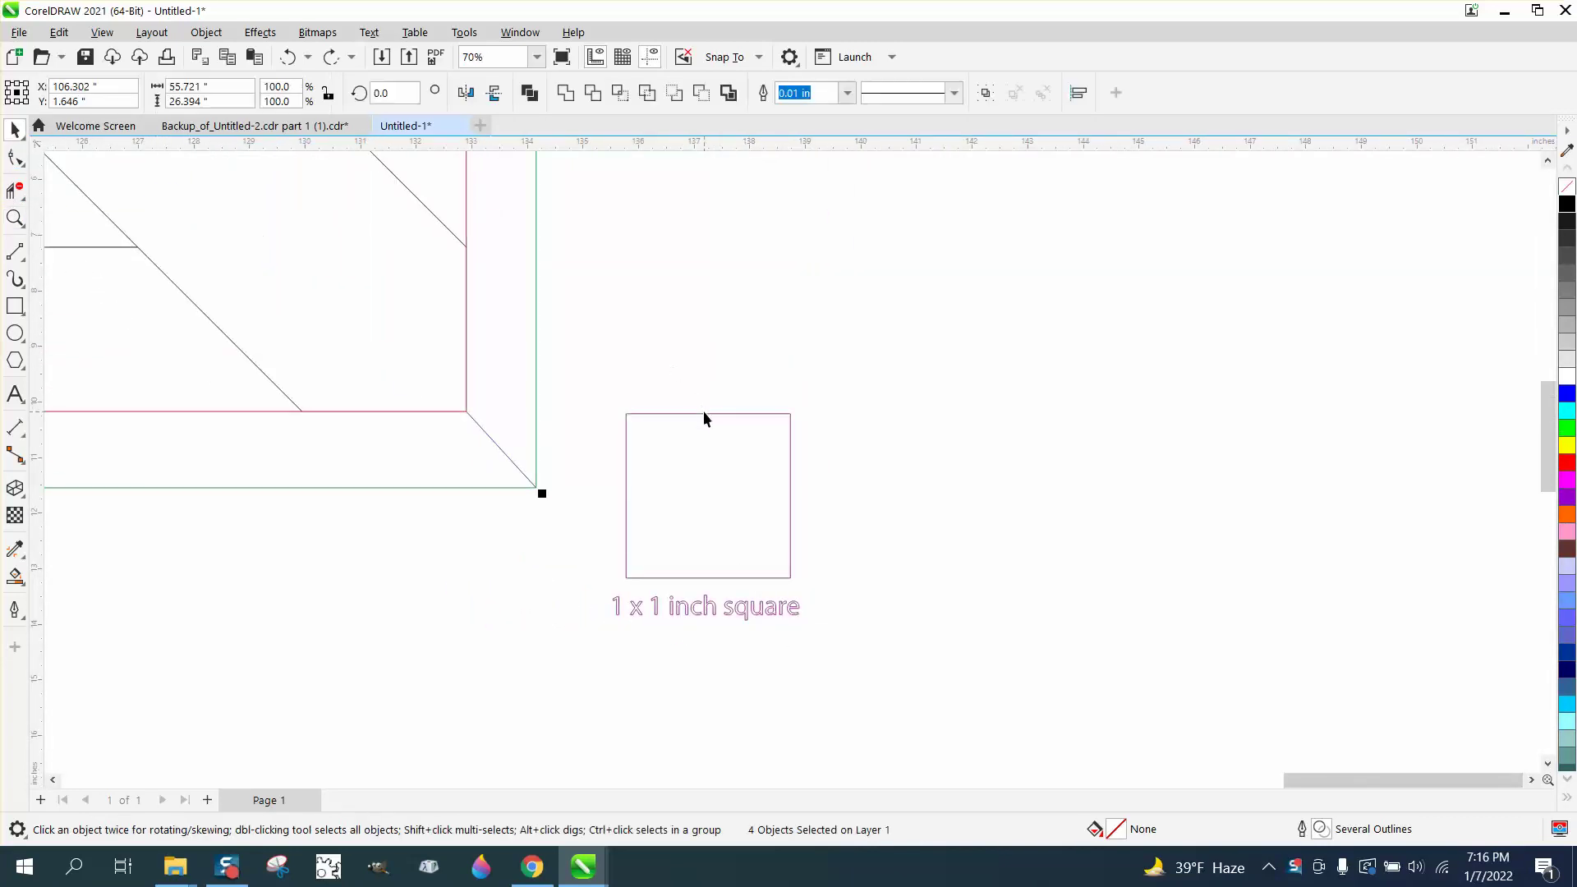
pyautogui.click(703, 415)
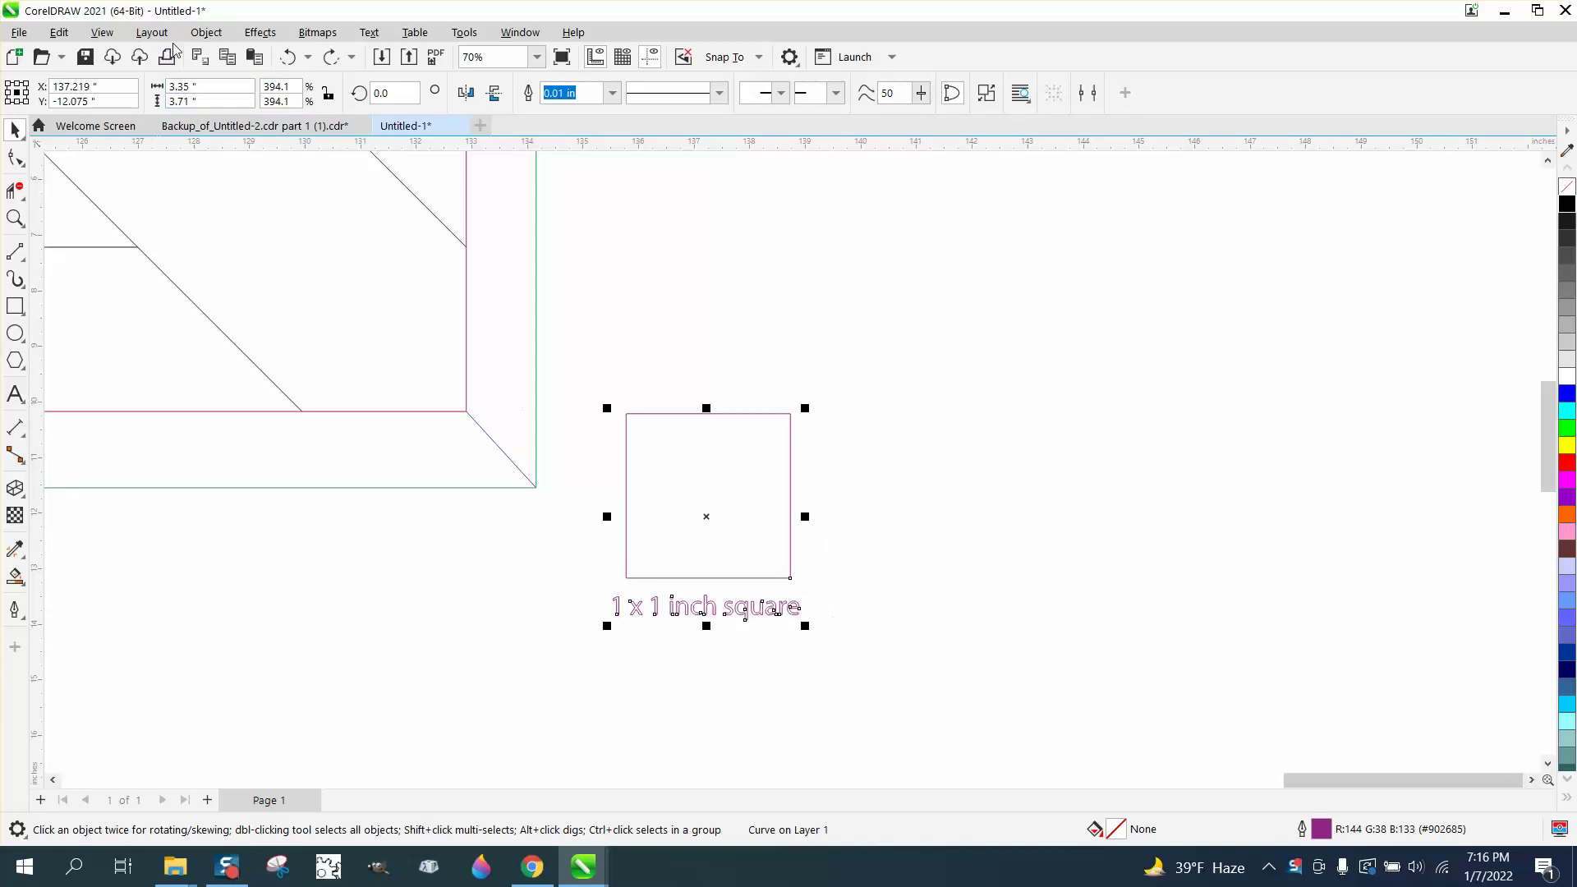
pyautogui.click(206, 33)
pyautogui.click(303, 474)
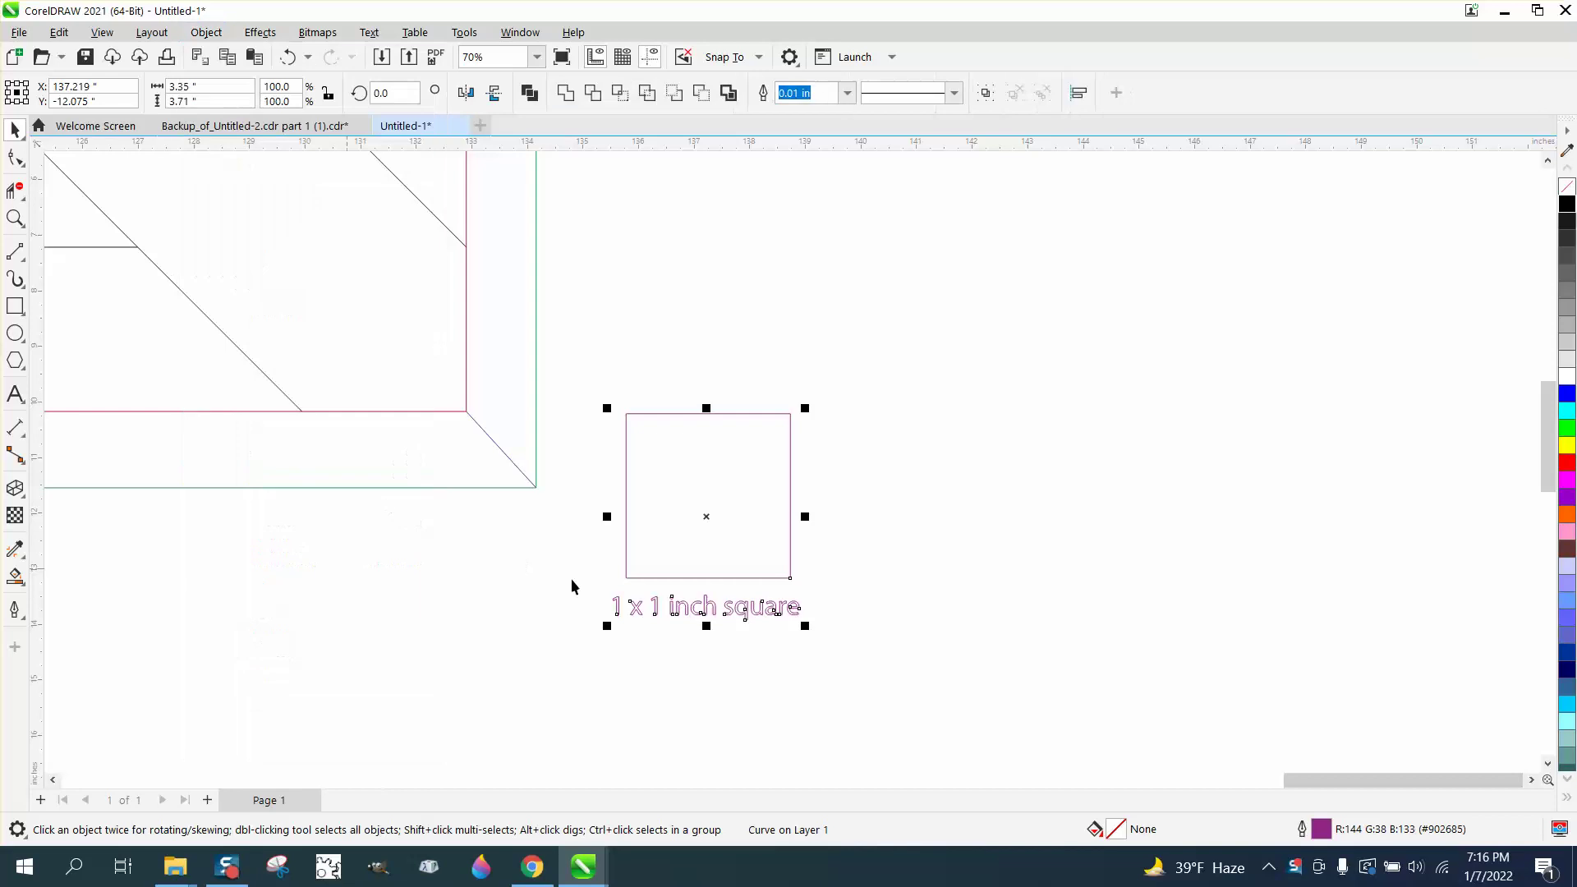
# Step: Delete the "1 x 1 inch square" label and the purple square beside the pattern
pyautogui.moveTo(584, 580); pyautogui.dragTo(846, 663)
pyautogui.press('Delete')
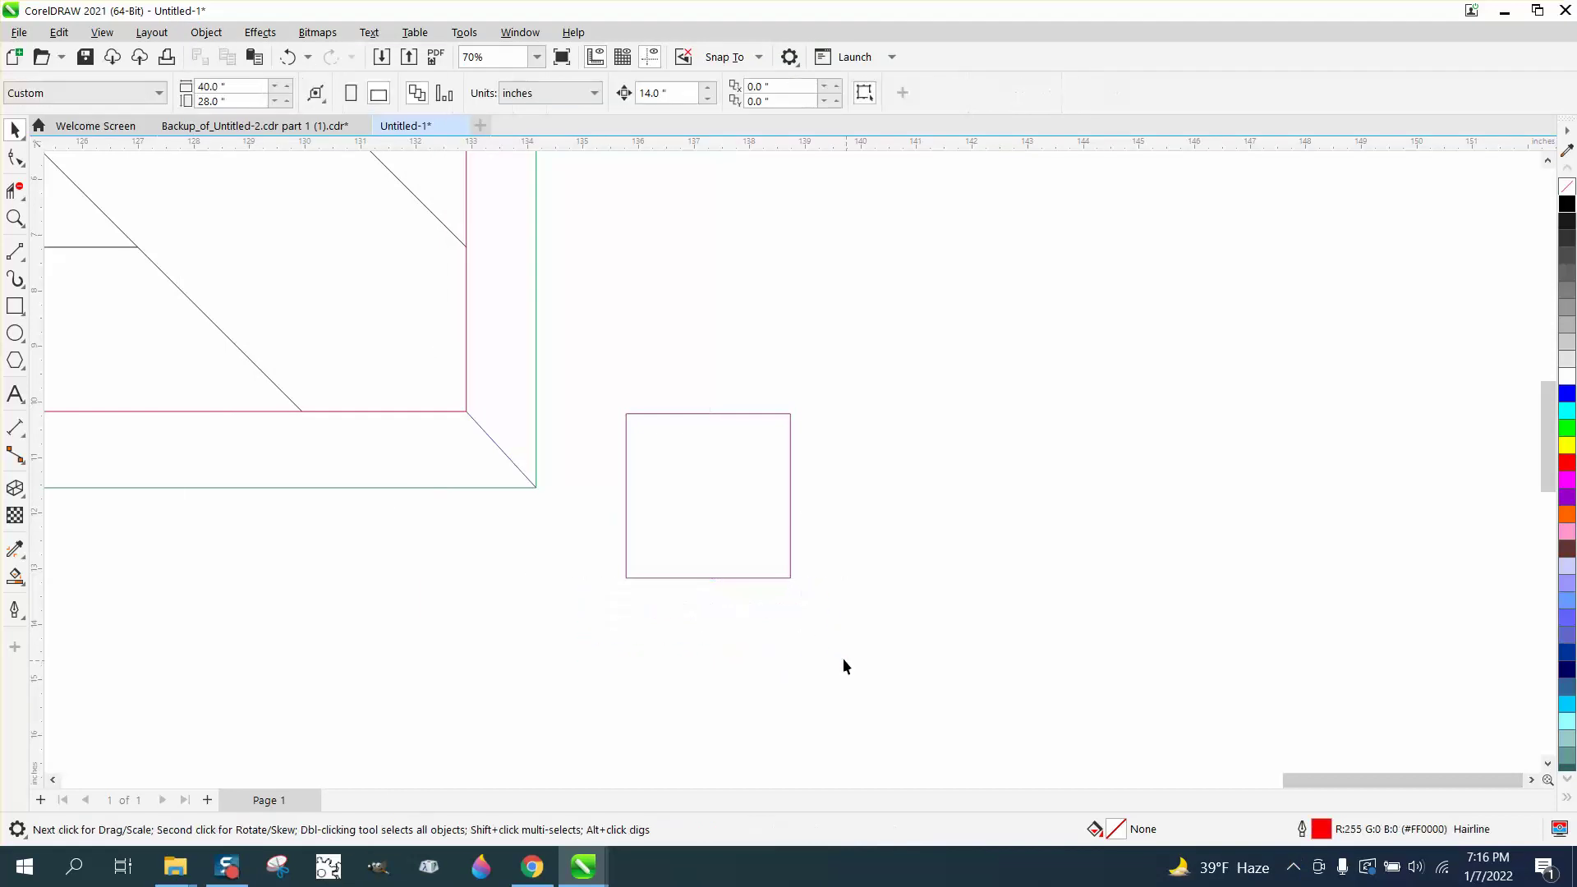
pyautogui.click(723, 556)
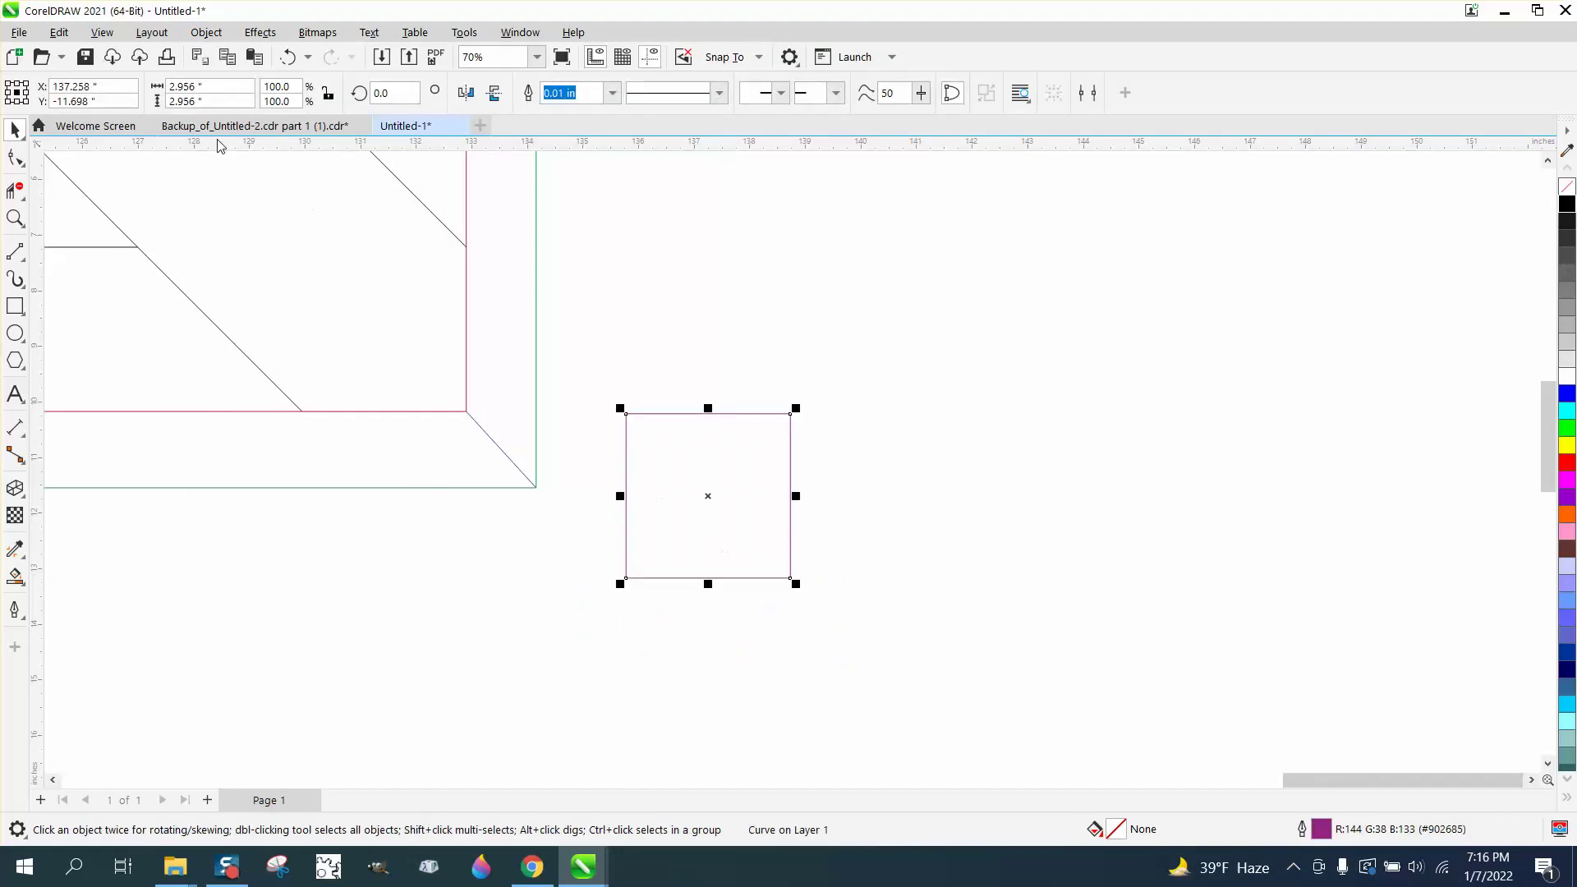
pyautogui.click(23, 442)
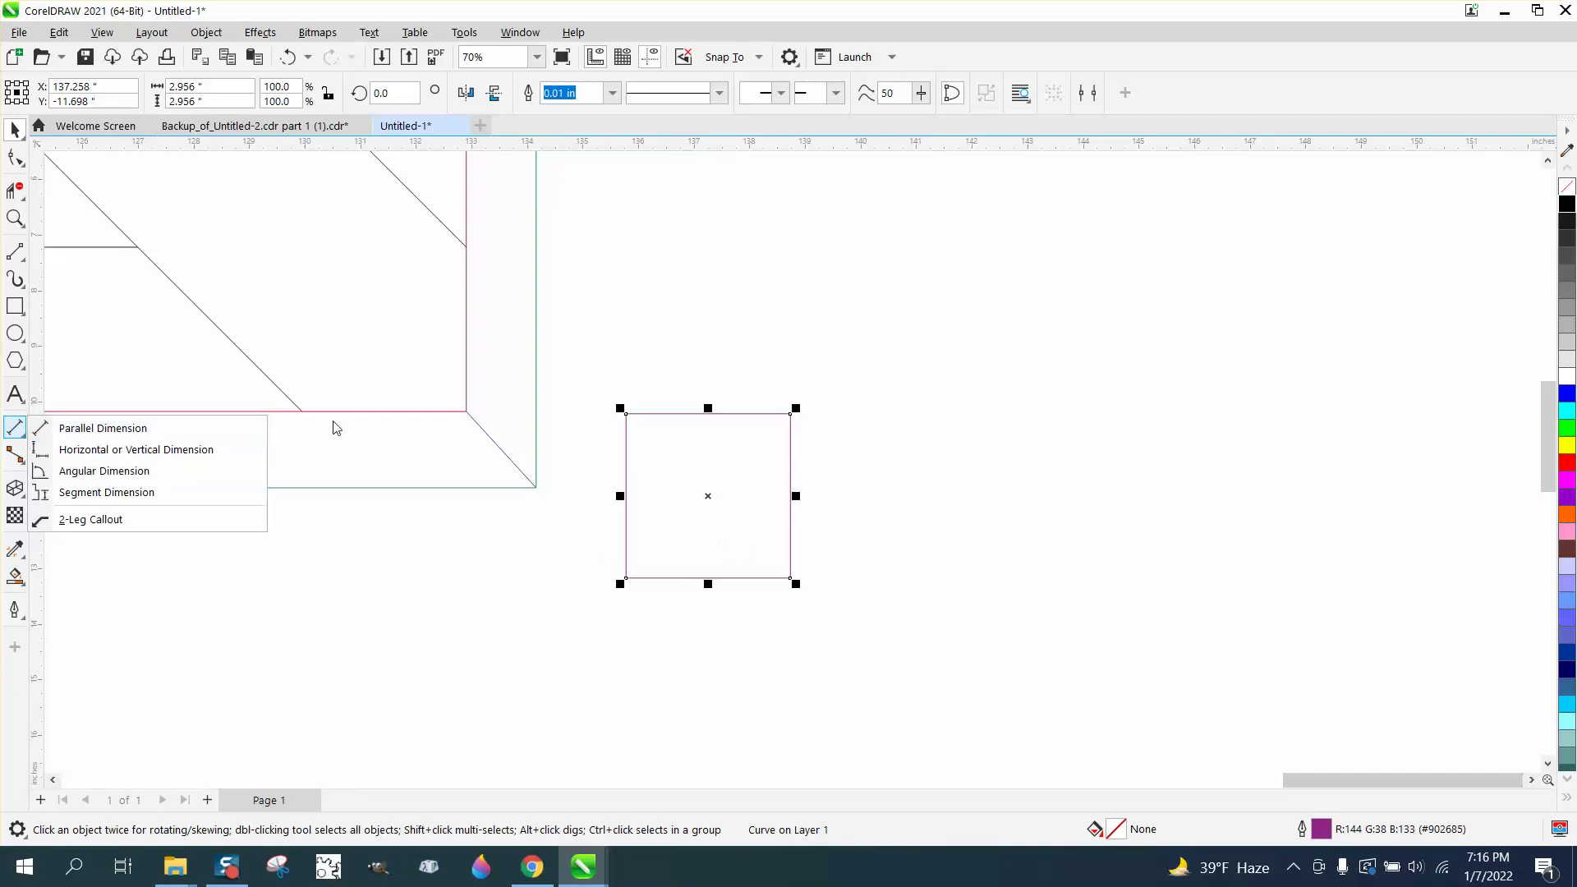
pyautogui.click(14, 129)
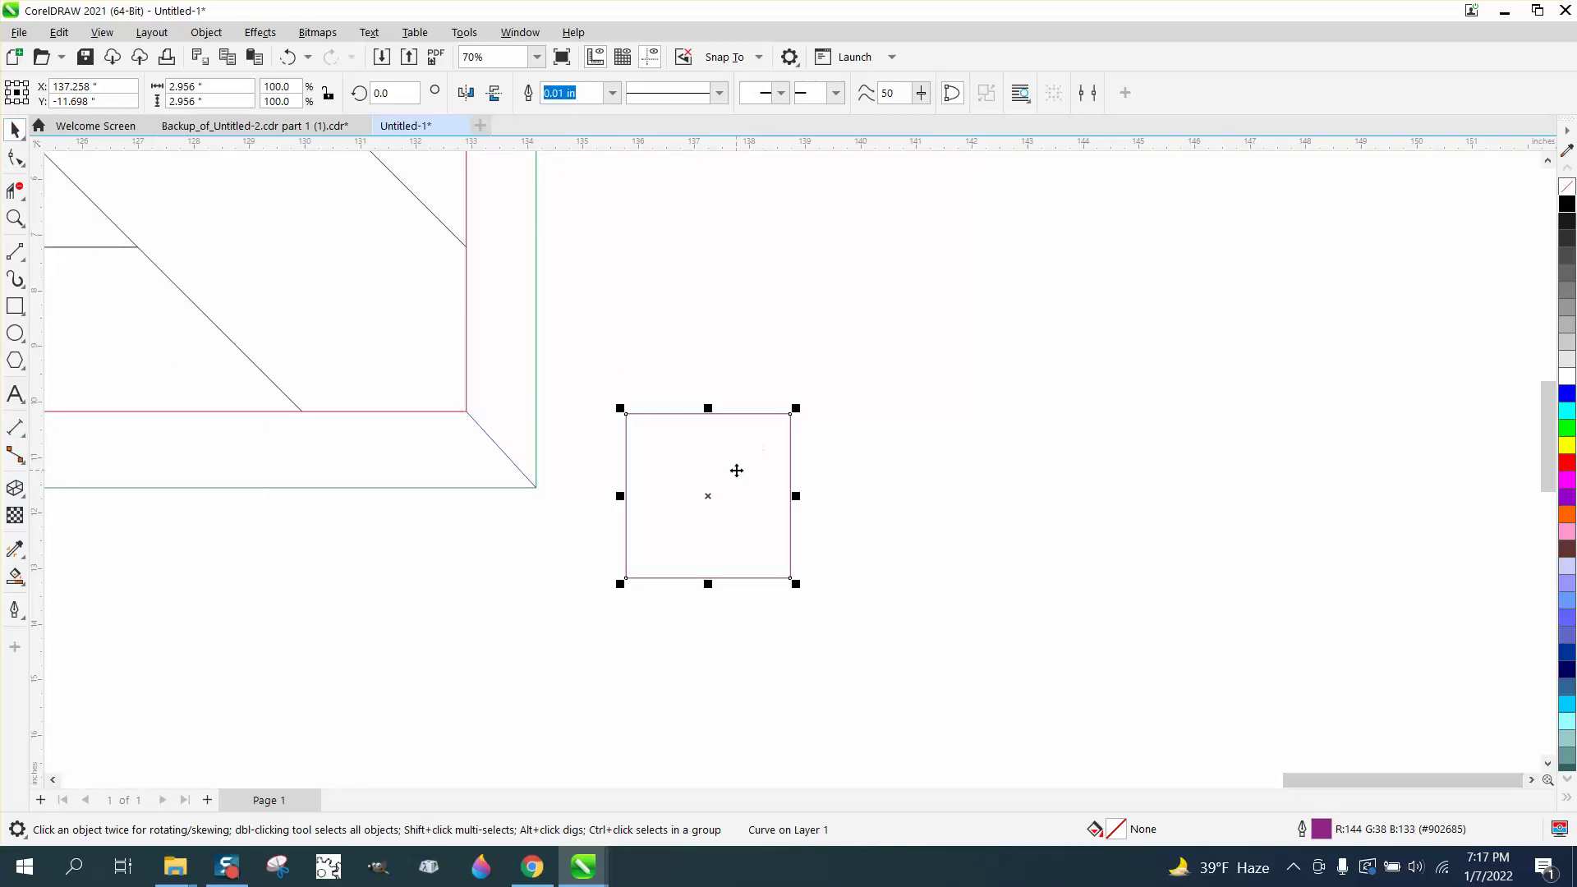
pyautogui.press('Delete')
pyautogui.scroll(-5, 745, 488)
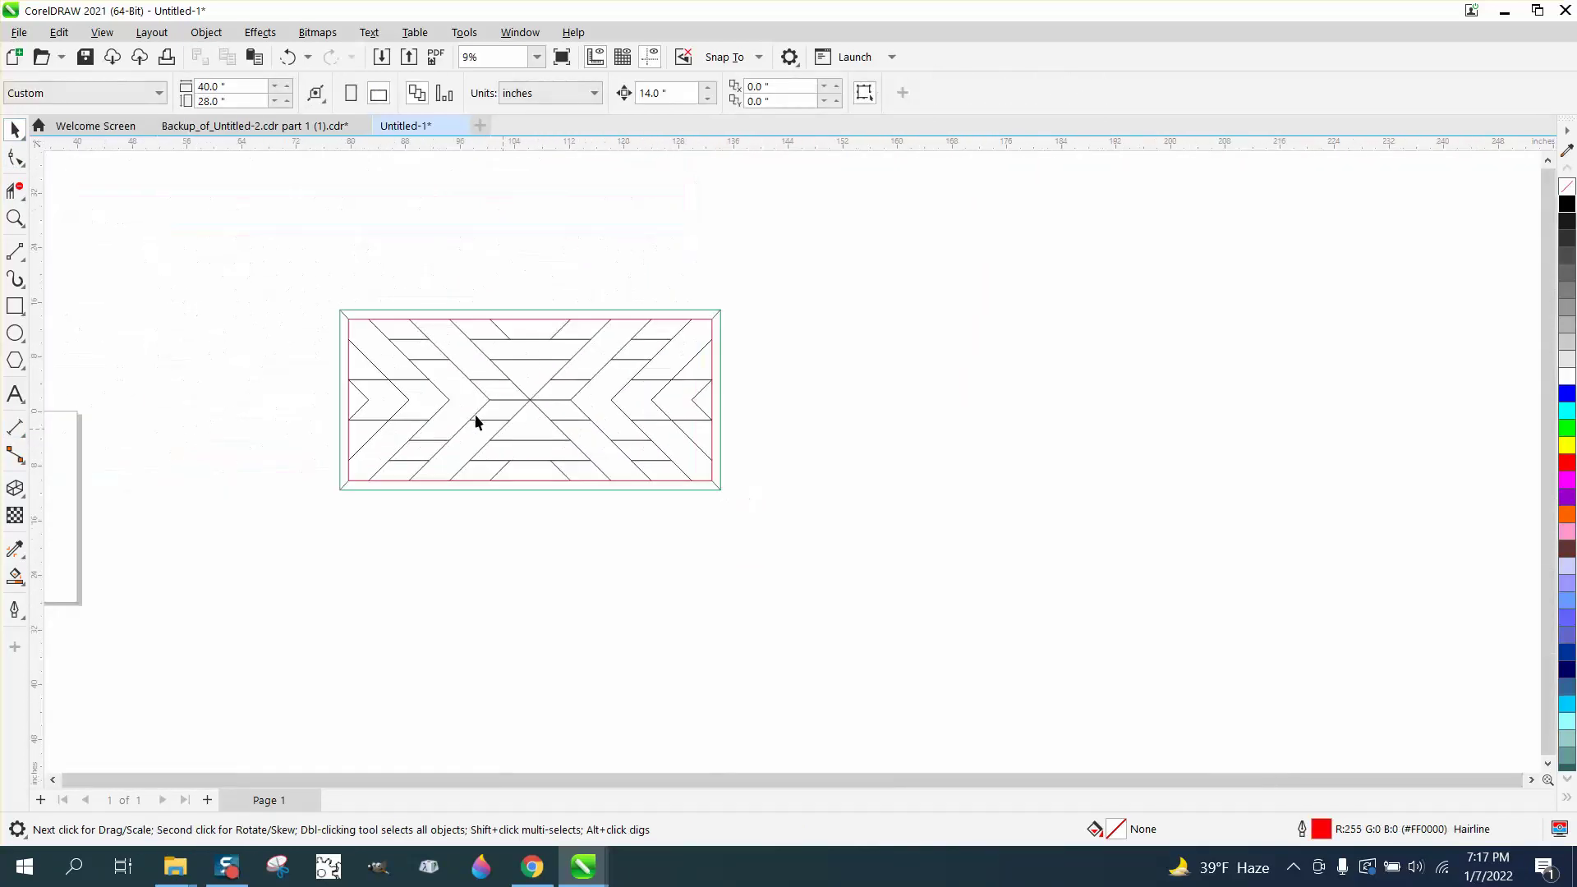
# Step: Select the whole pattern including its borders and lock its width-to-height ratio
pyautogui.moveTo(320, 296); pyautogui.dragTo(846, 545)
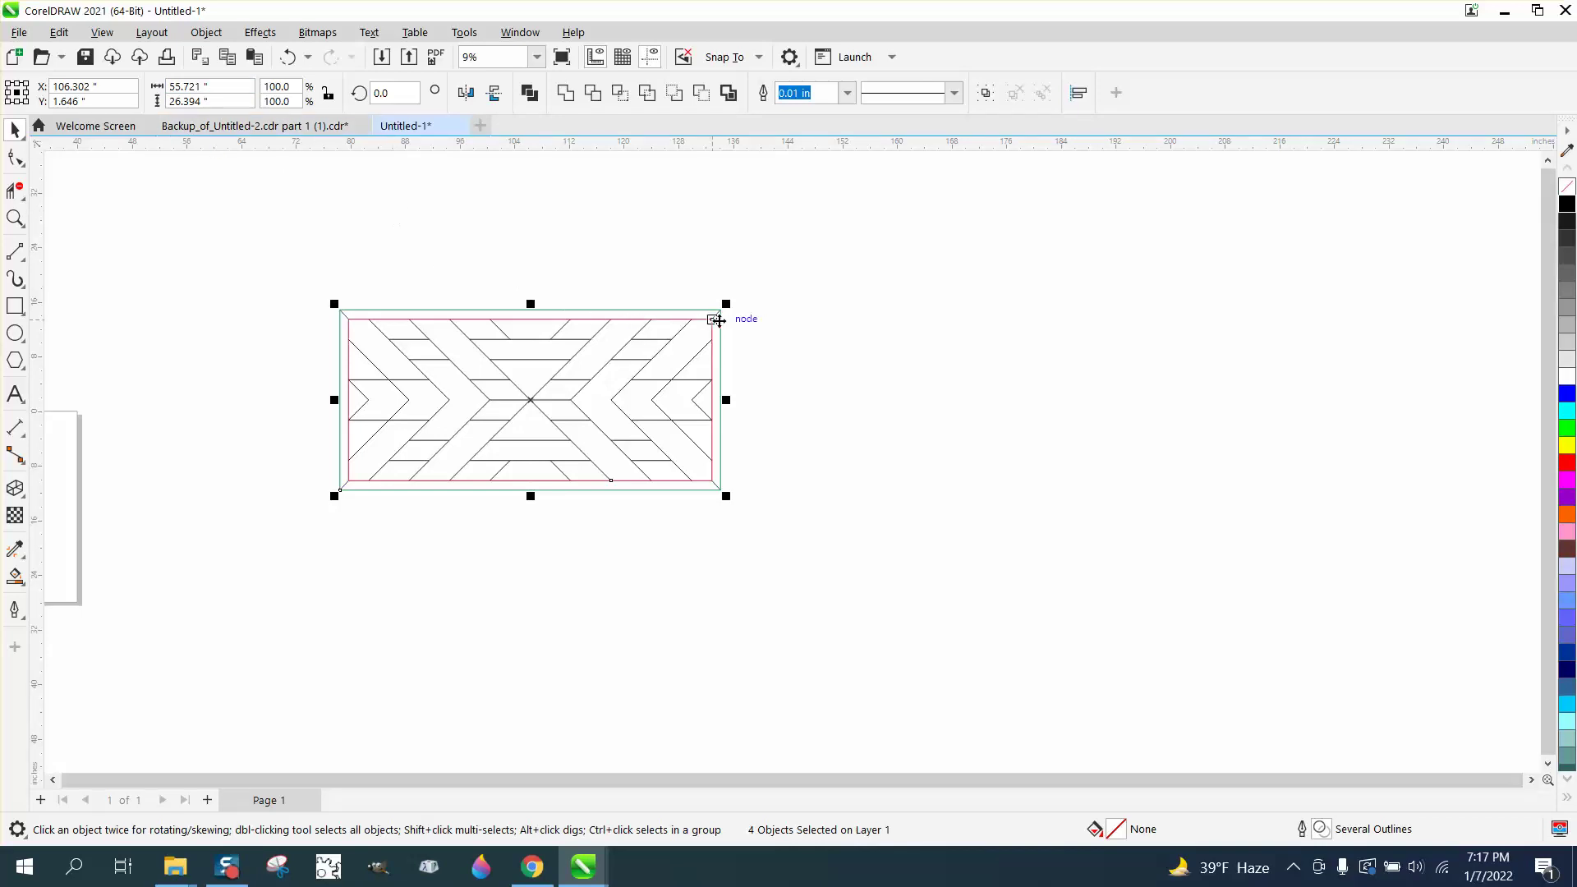
pyautogui.click(292, 86)
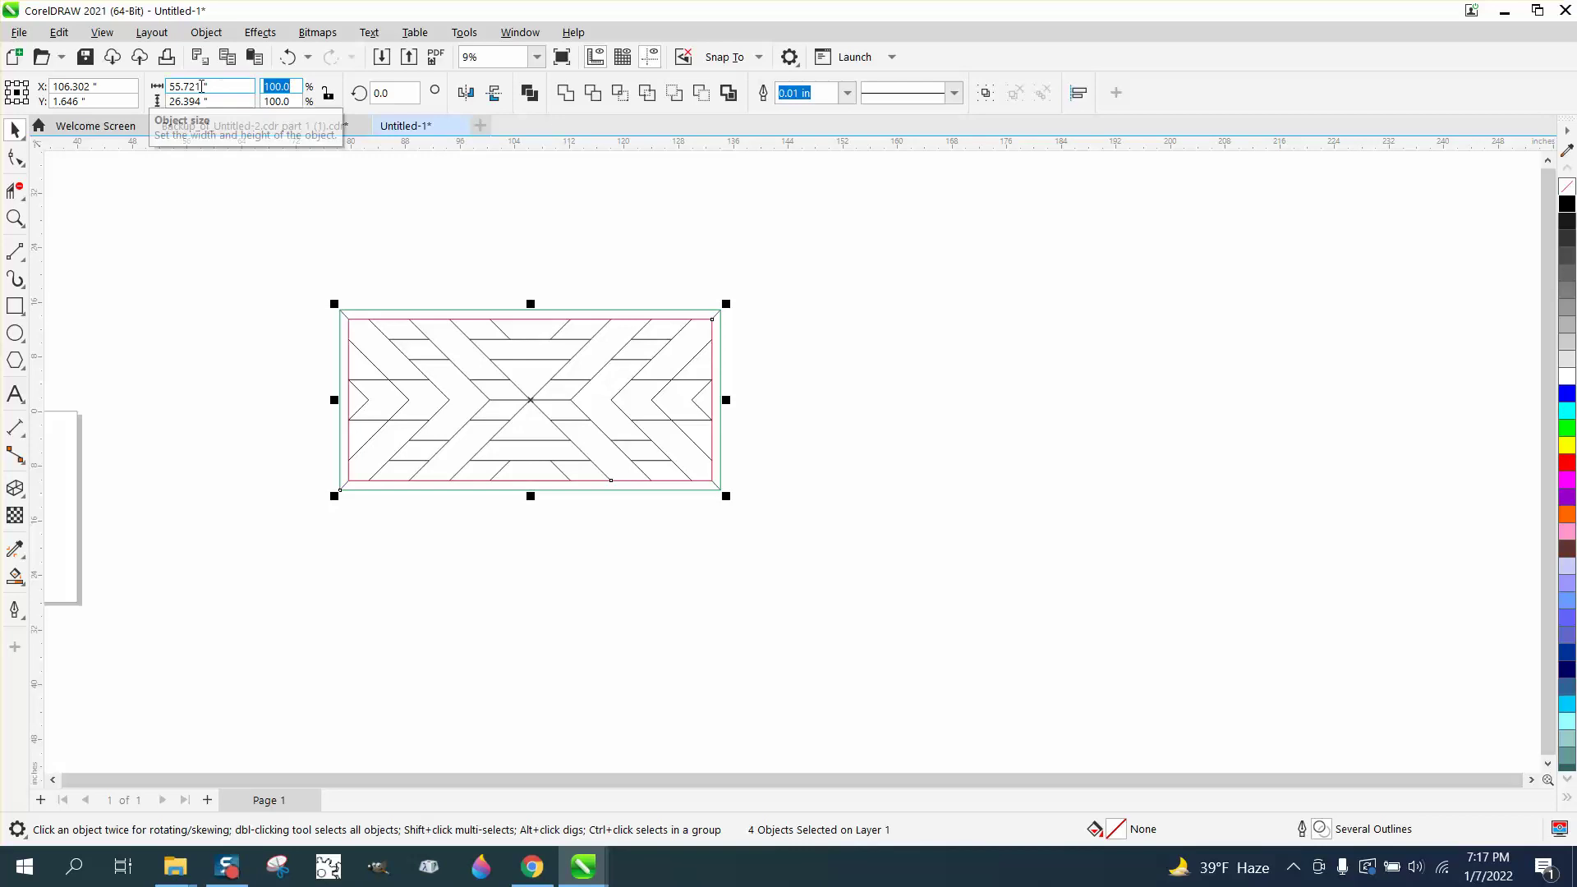
pyautogui.click(327, 93)
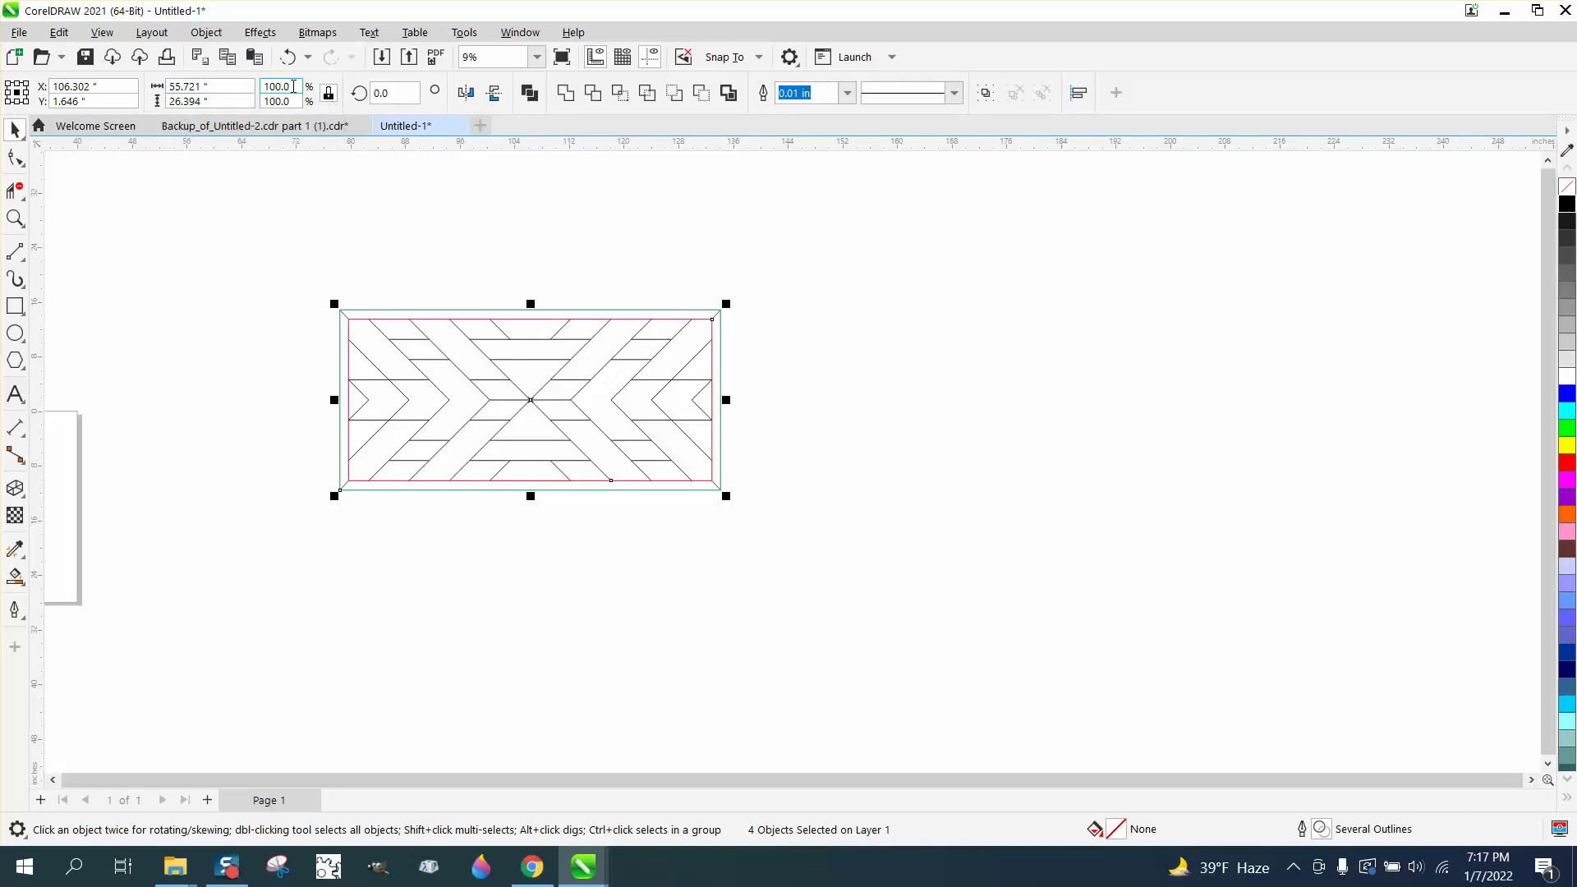
# Step: Try scaling the whole pattern to 10%, followed by 110%, and undo both scalings
pyautogui.write('10')
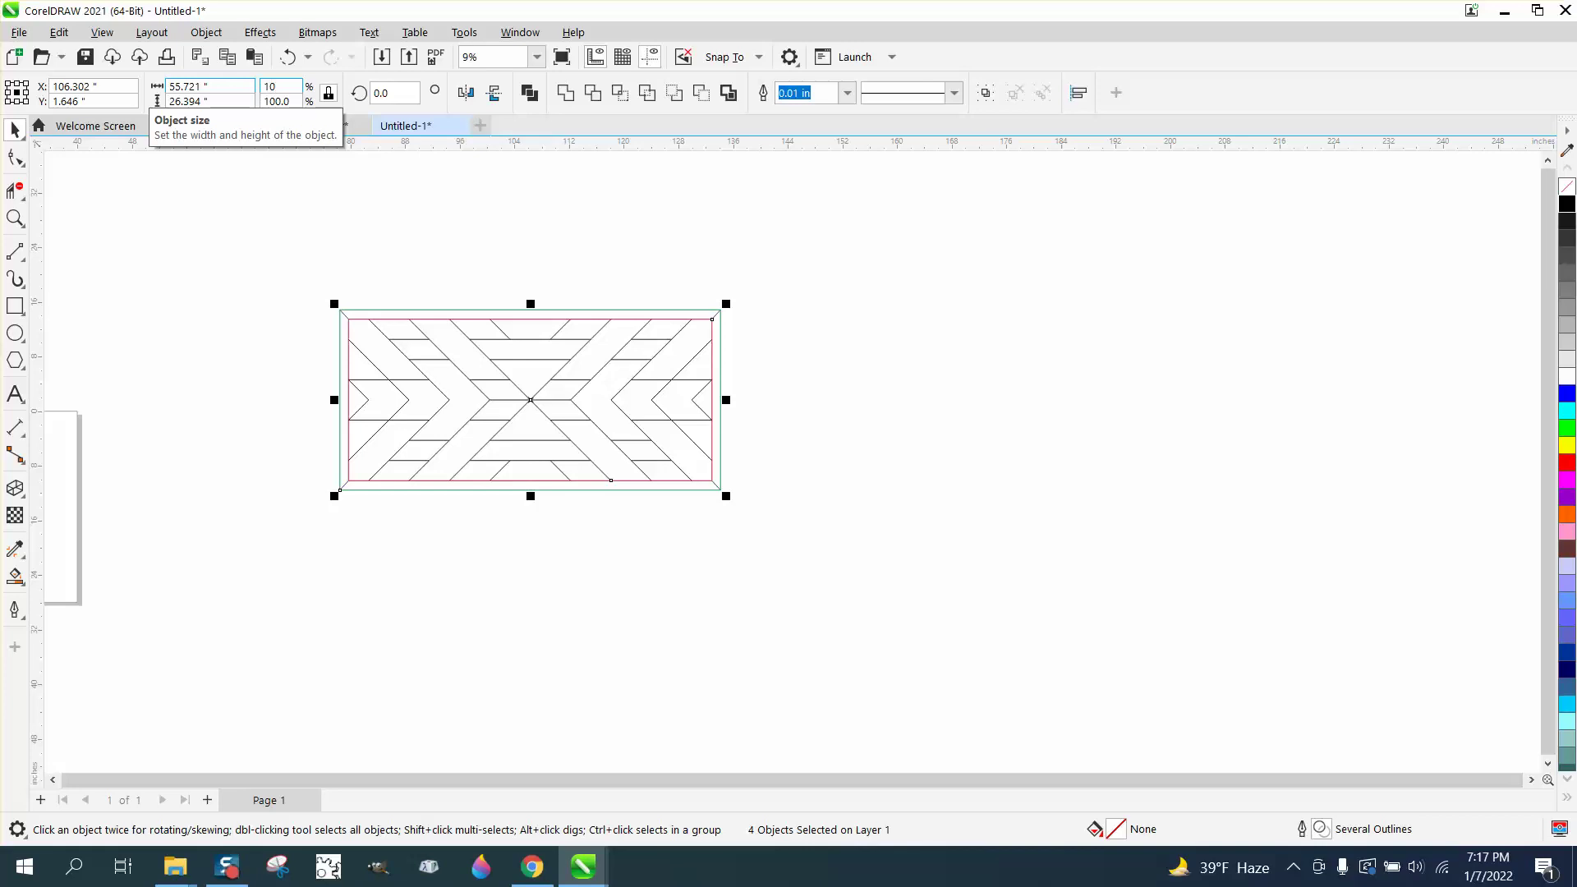
pyautogui.press('Return')
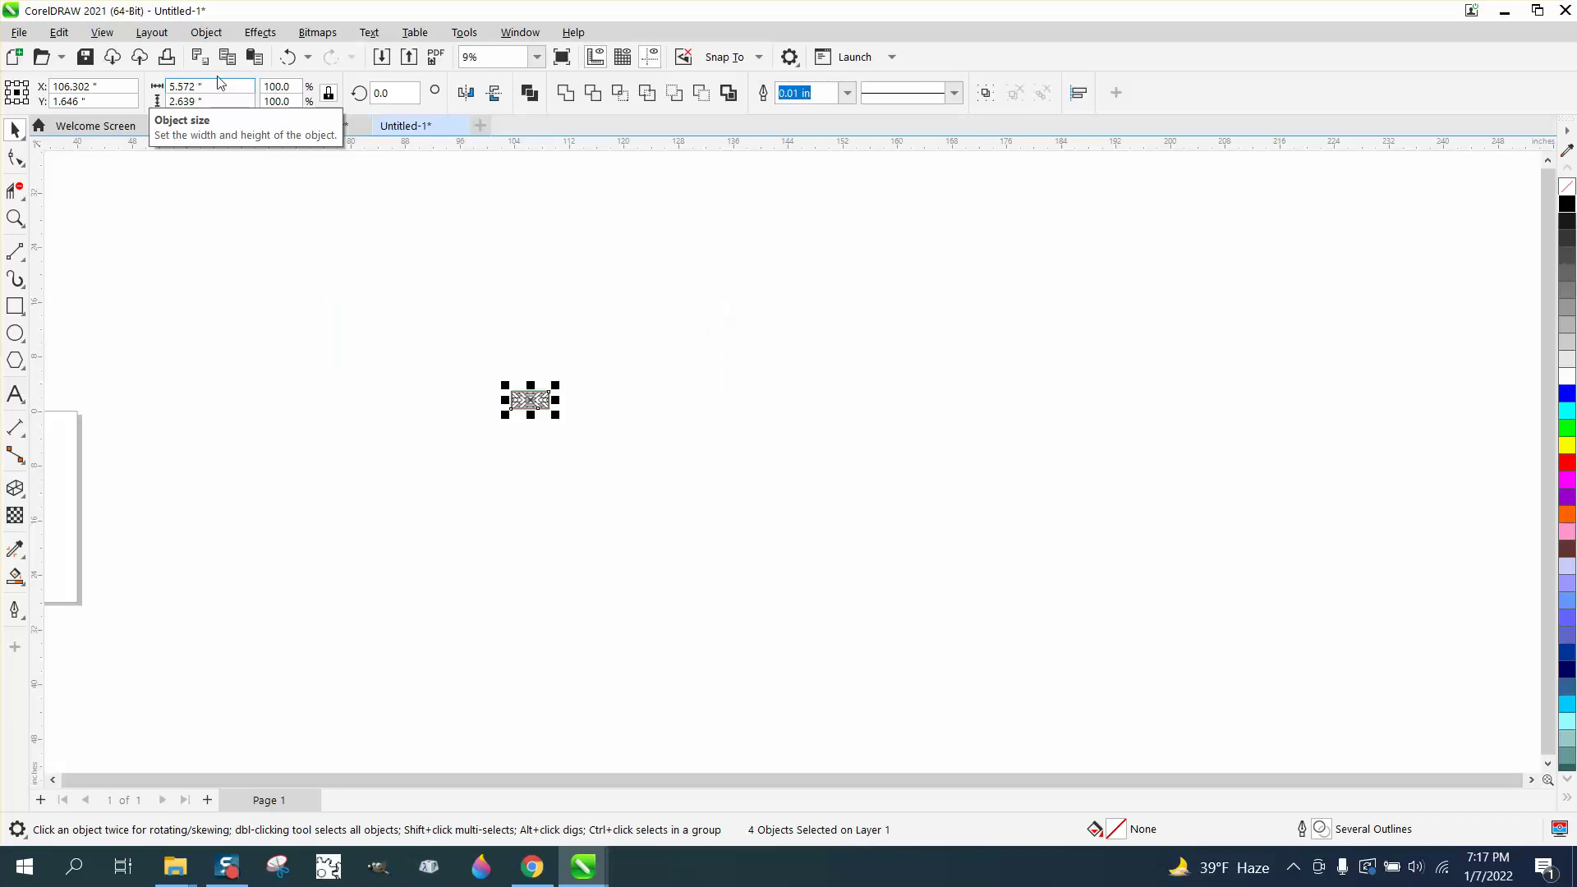
pyautogui.press('Tab')
pyautogui.write('110')
pyautogui.press('Return')
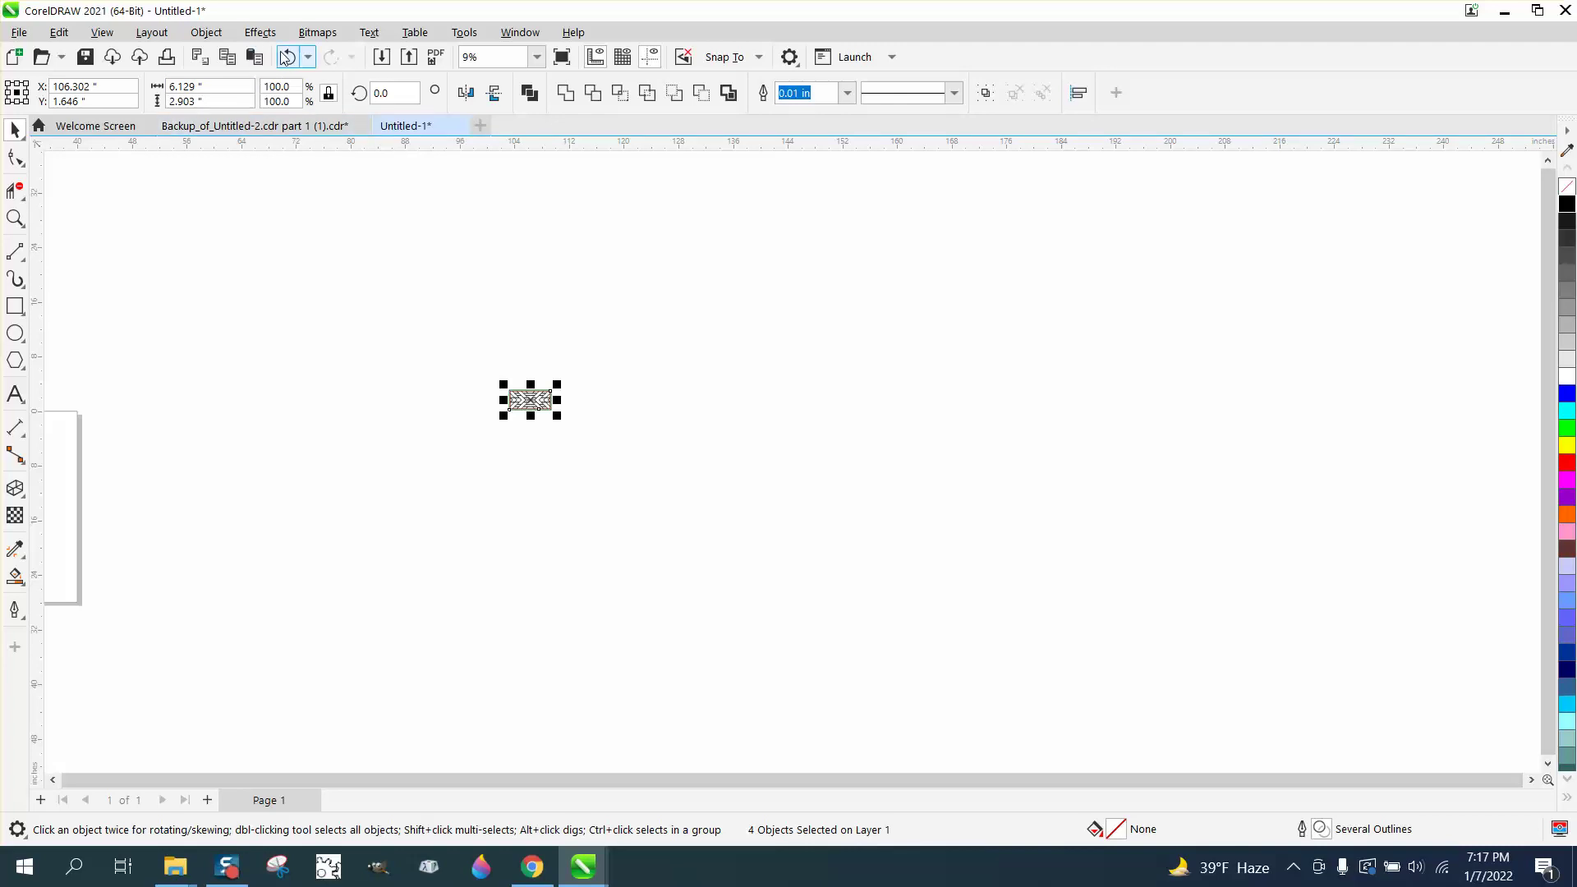
pyautogui.click(288, 57)
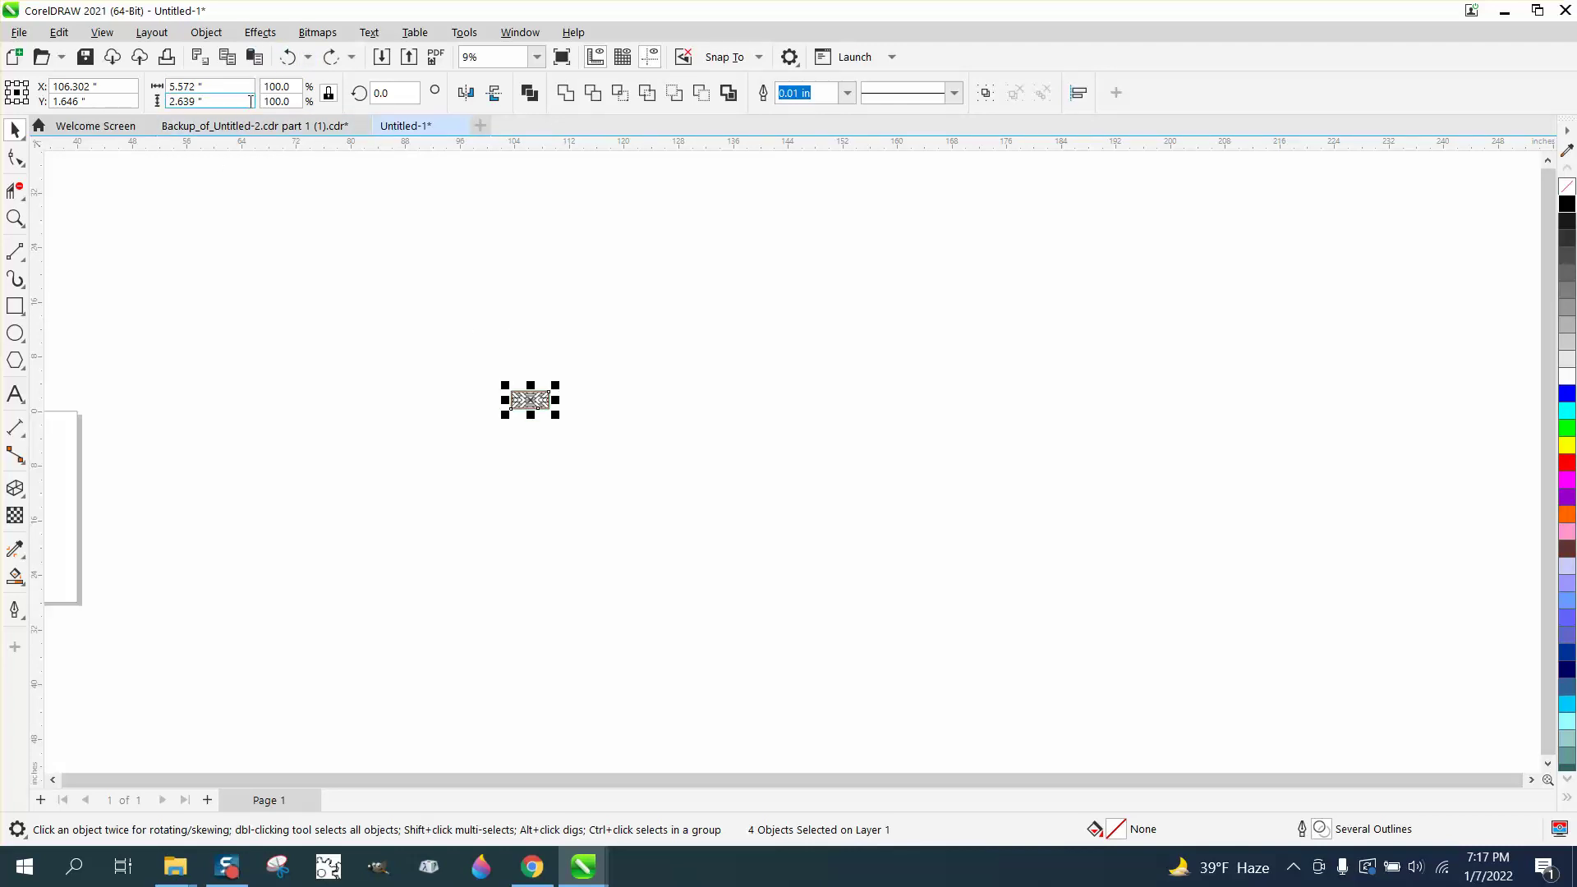
pyautogui.click(292, 58)
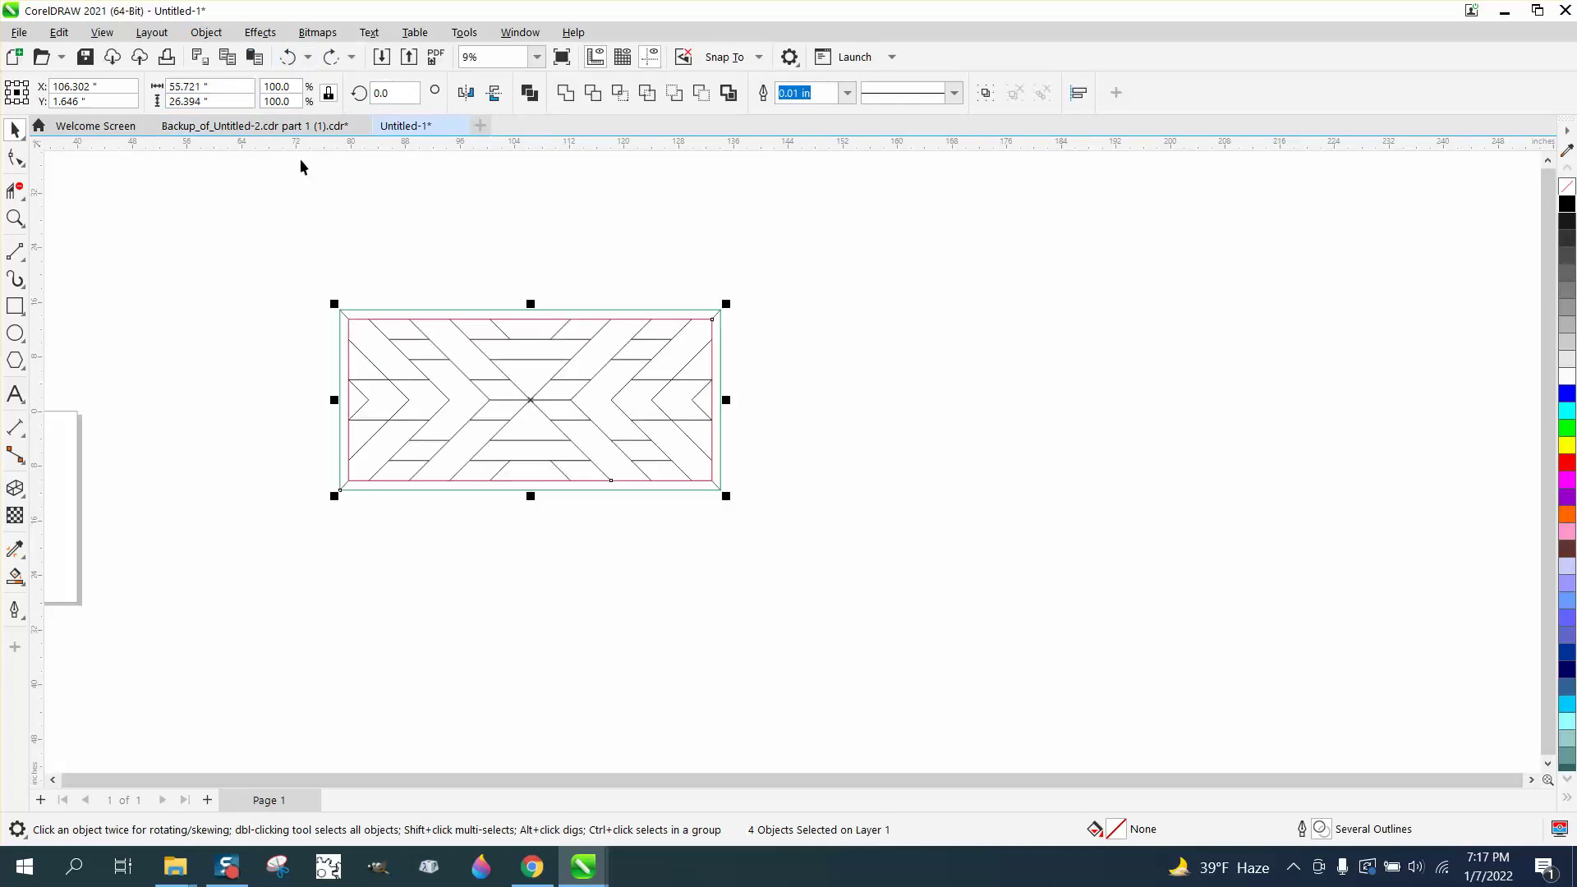
# Step: Try scaling only the outer green rectangle to 404.1%
pyautogui.press('Tab')
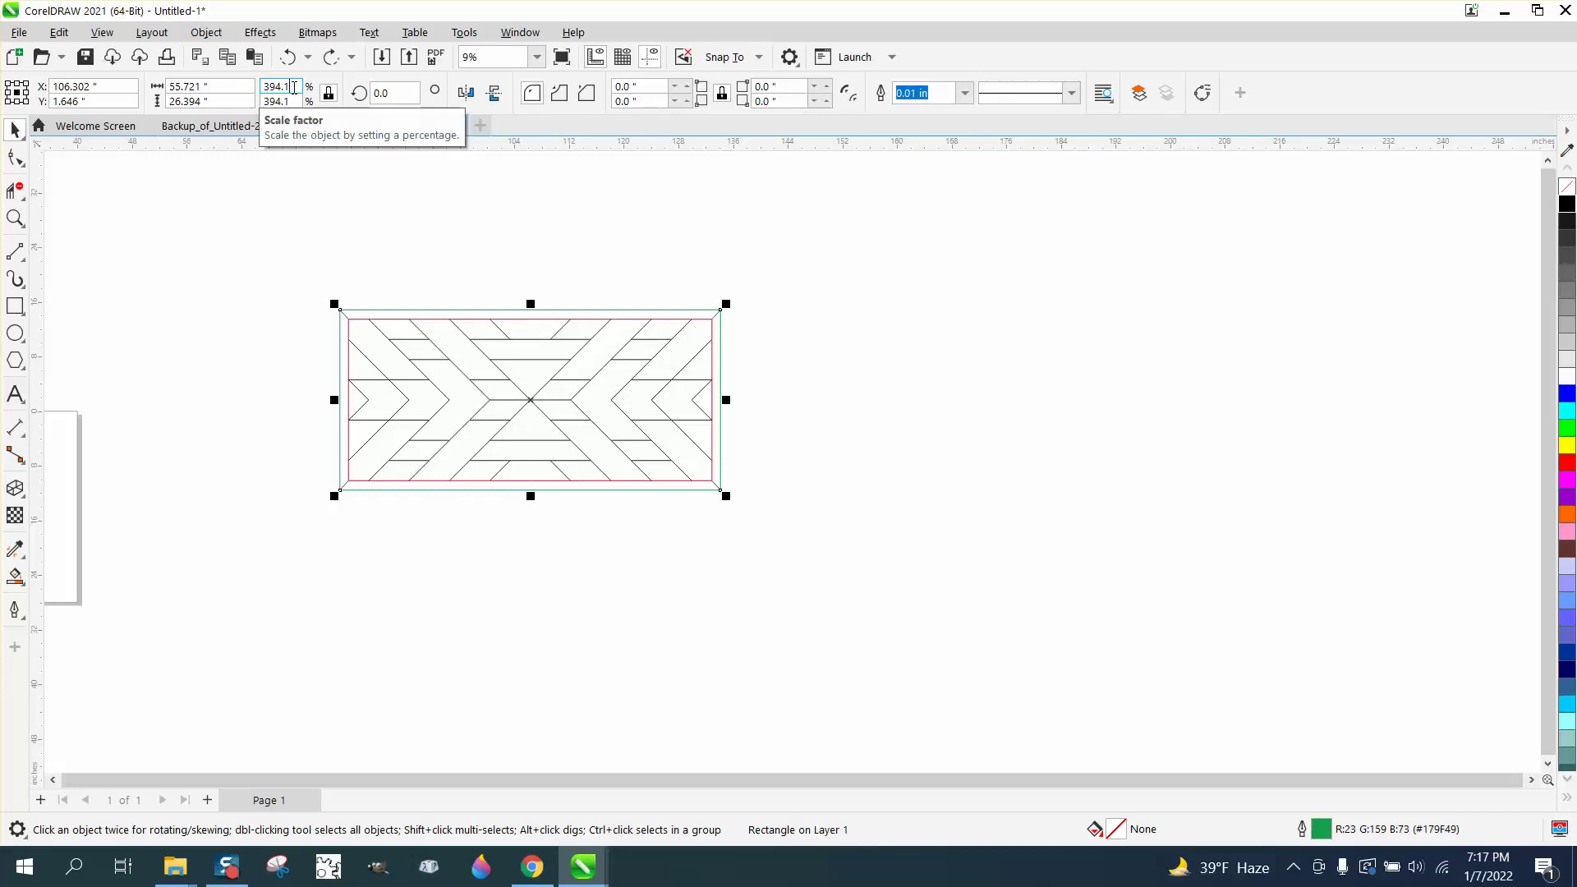
pyautogui.write('10')
pyautogui.press('Return')
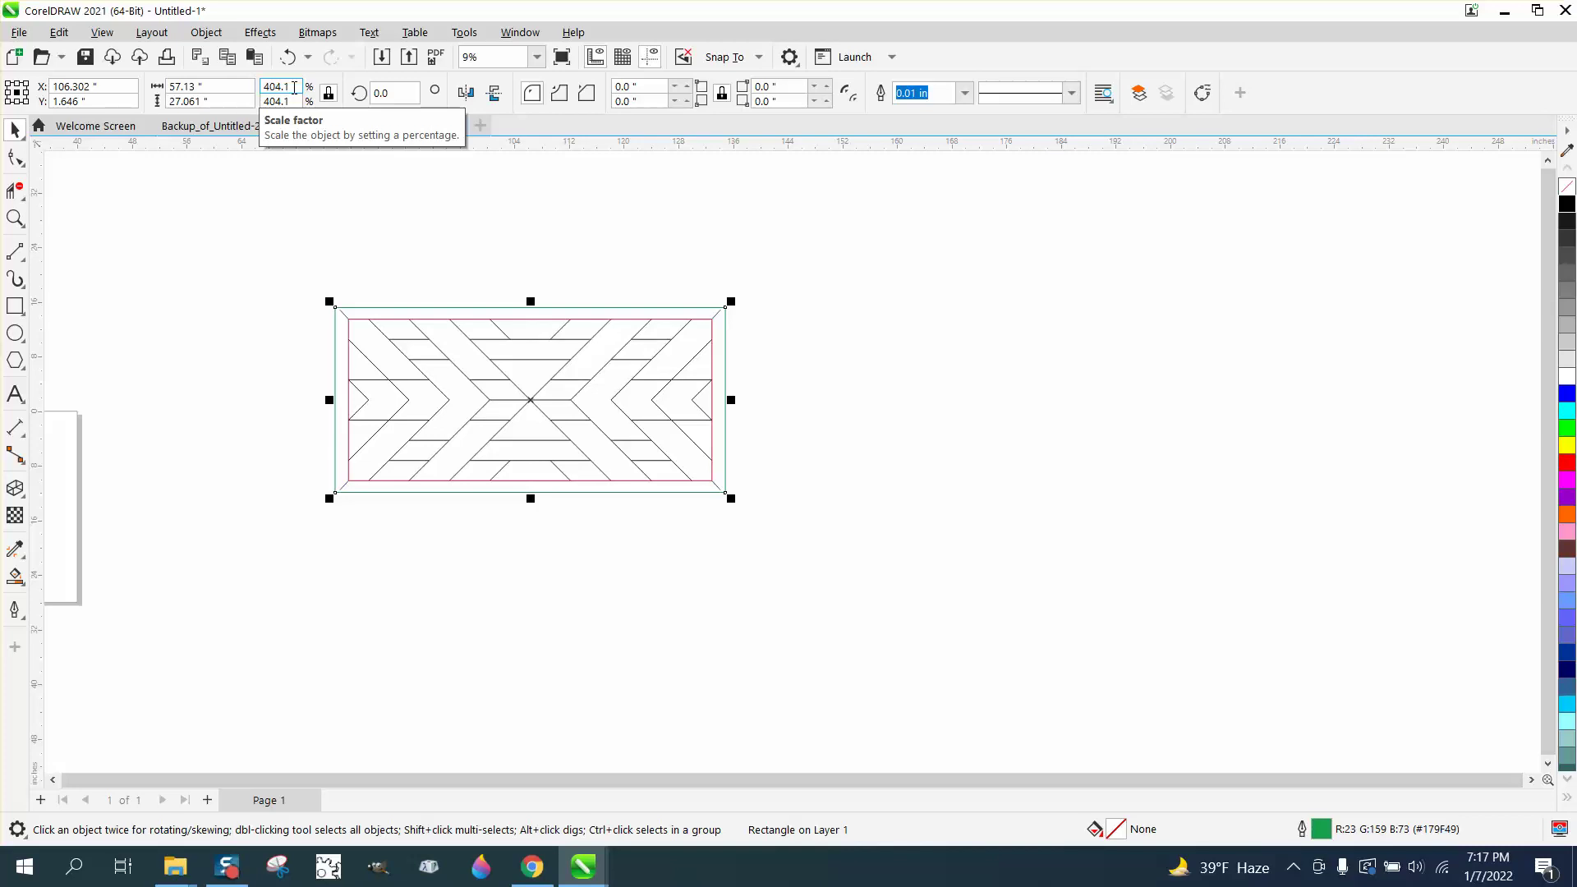
# Step: Try enlarging the green rectangle freehand to about 60.7 by 28.8 inches, and undo both that and the percentage scaling
pyautogui.moveTo(734, 301); pyautogui.dragTo(756, 282)
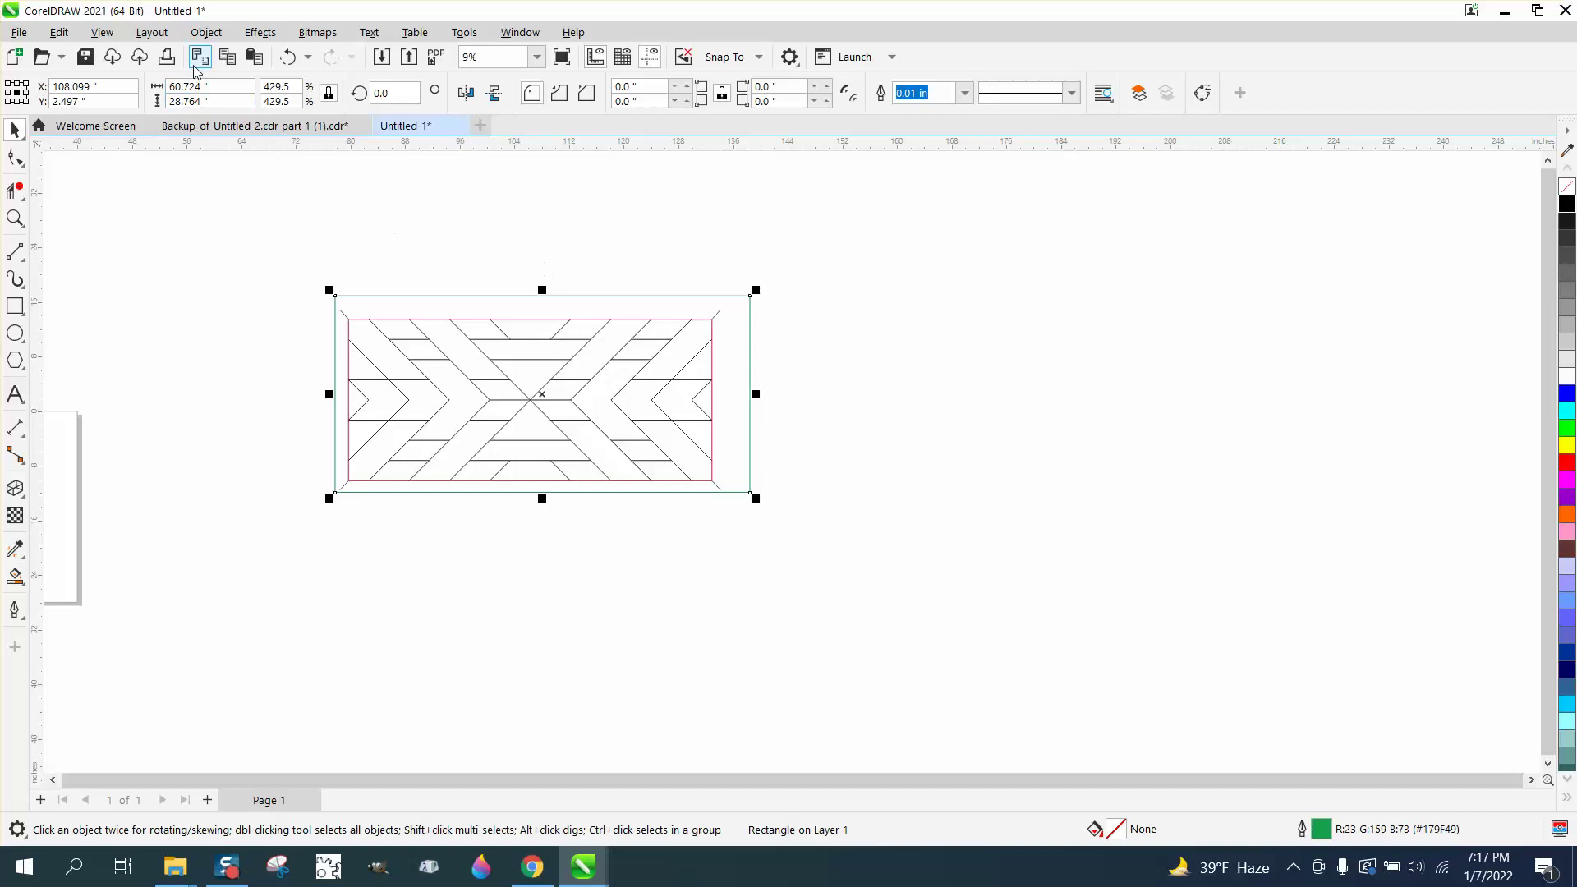
pyautogui.click(287, 57)
pyautogui.click(15, 217)
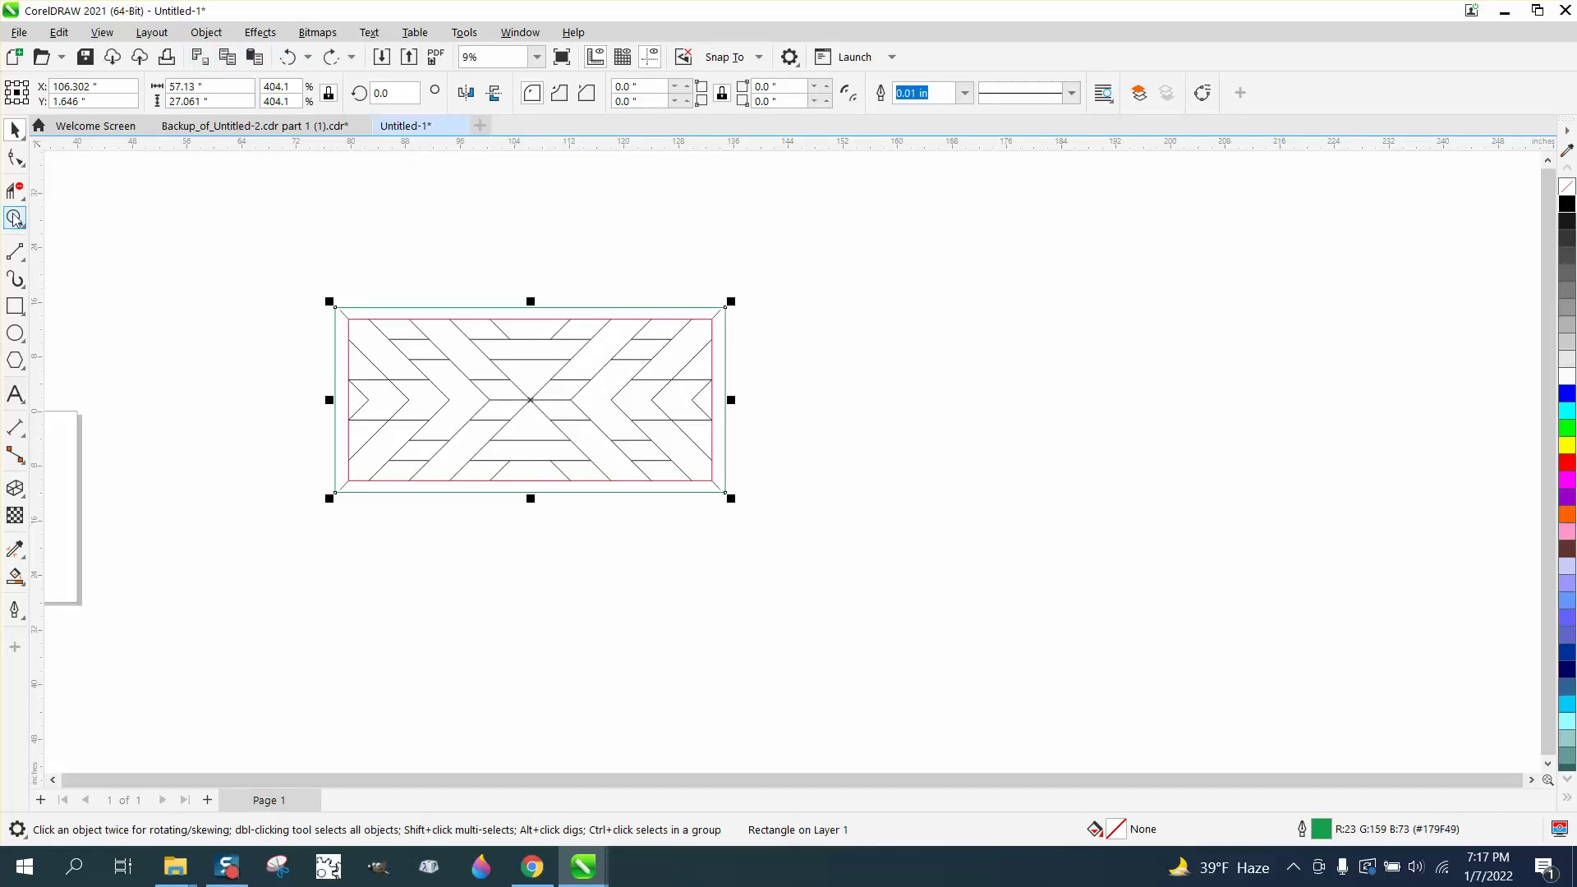
pyautogui.click(444, 402)
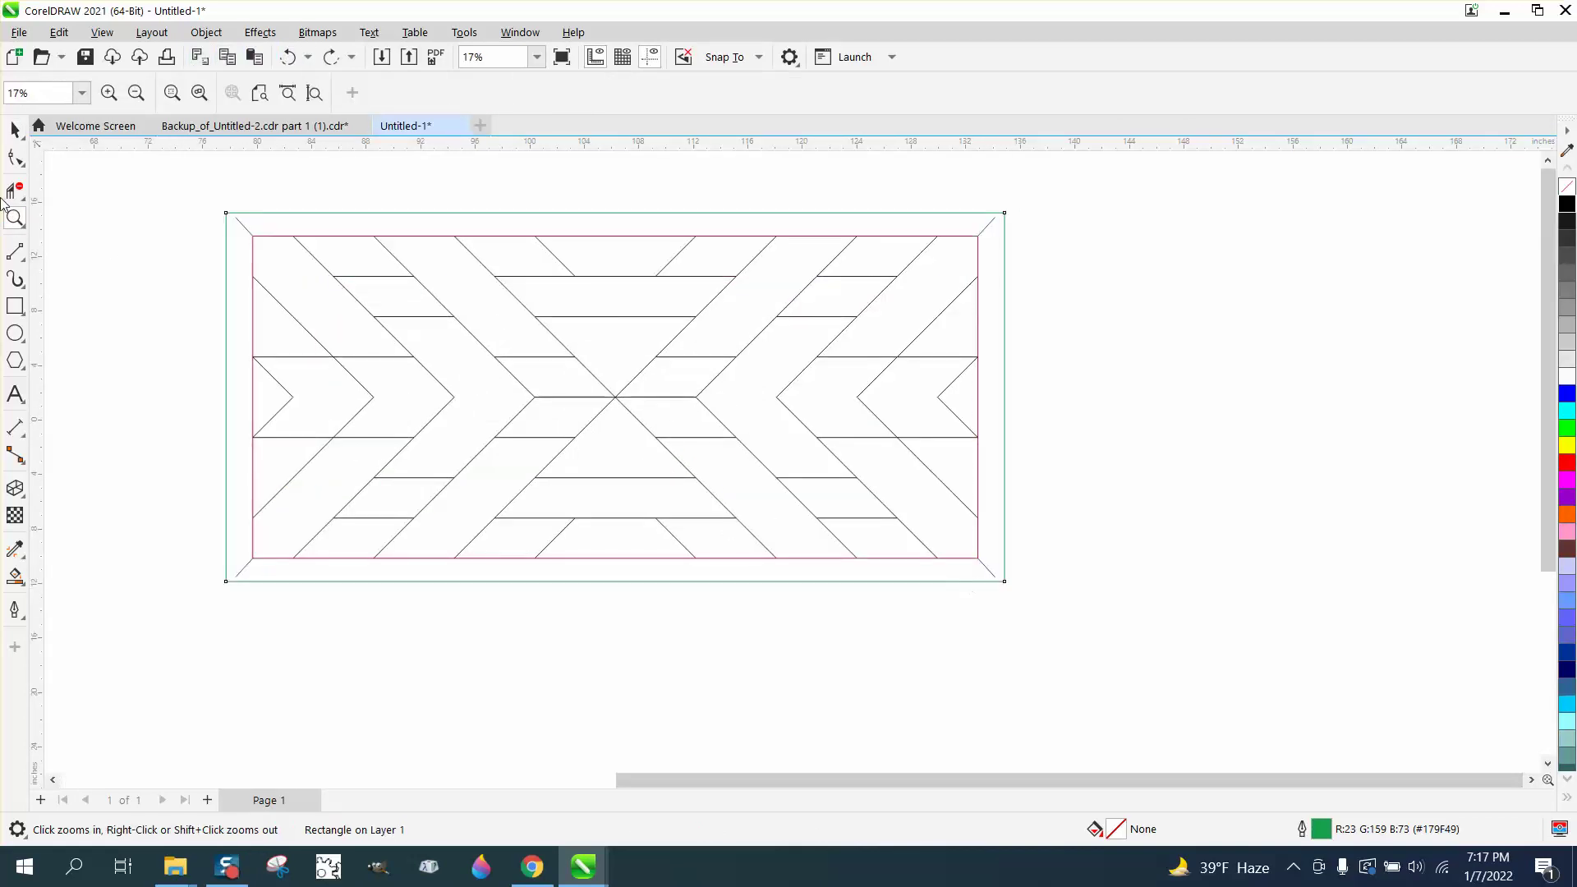
pyautogui.click(14, 129)
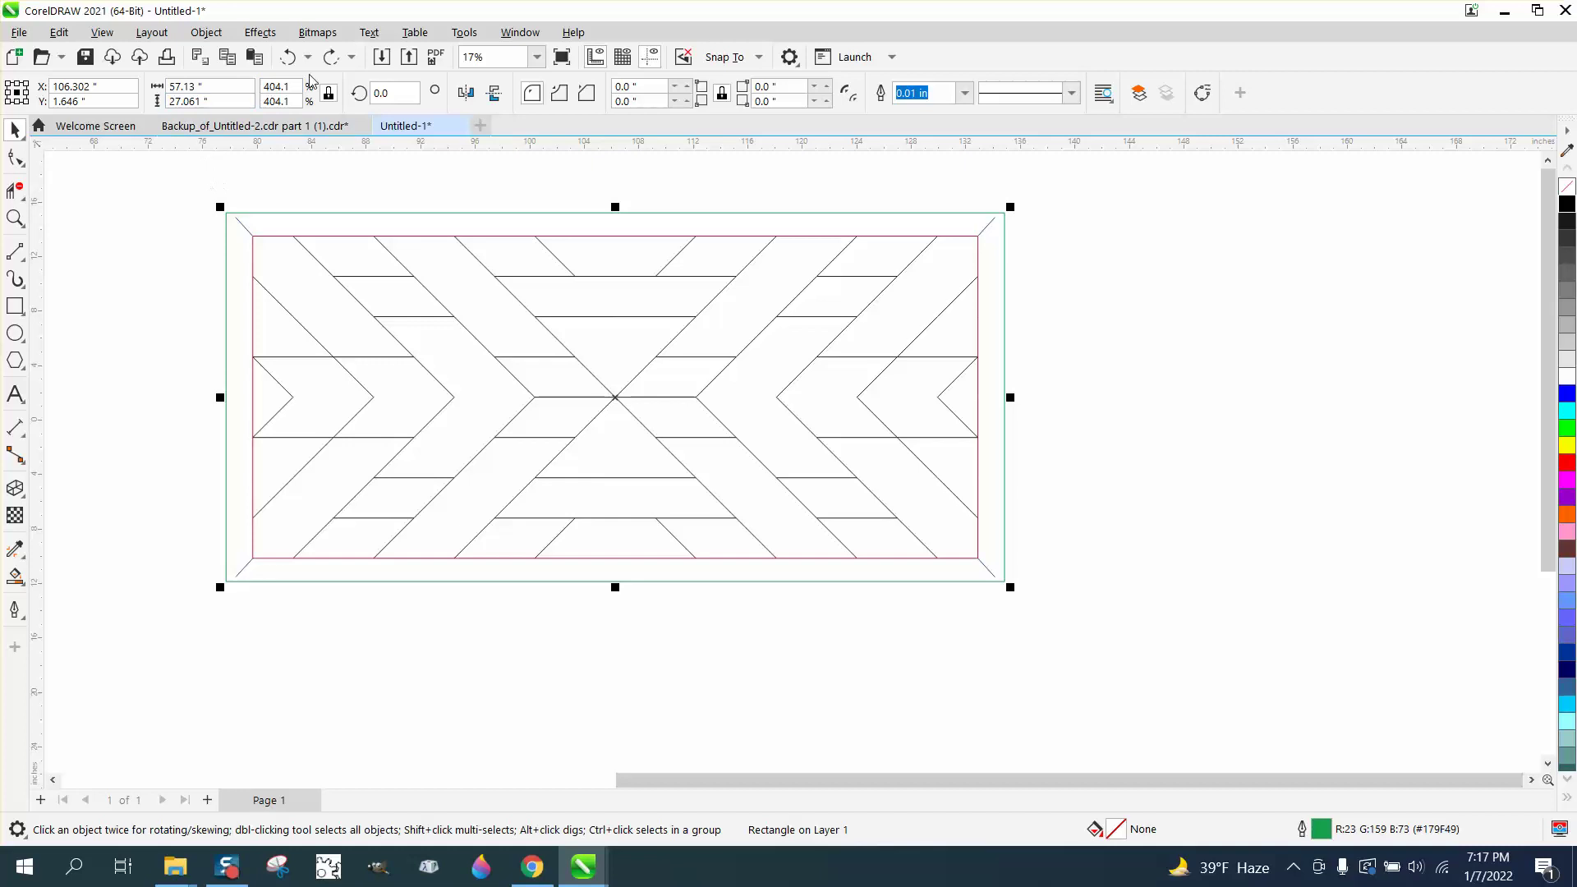
pyautogui.click(290, 57)
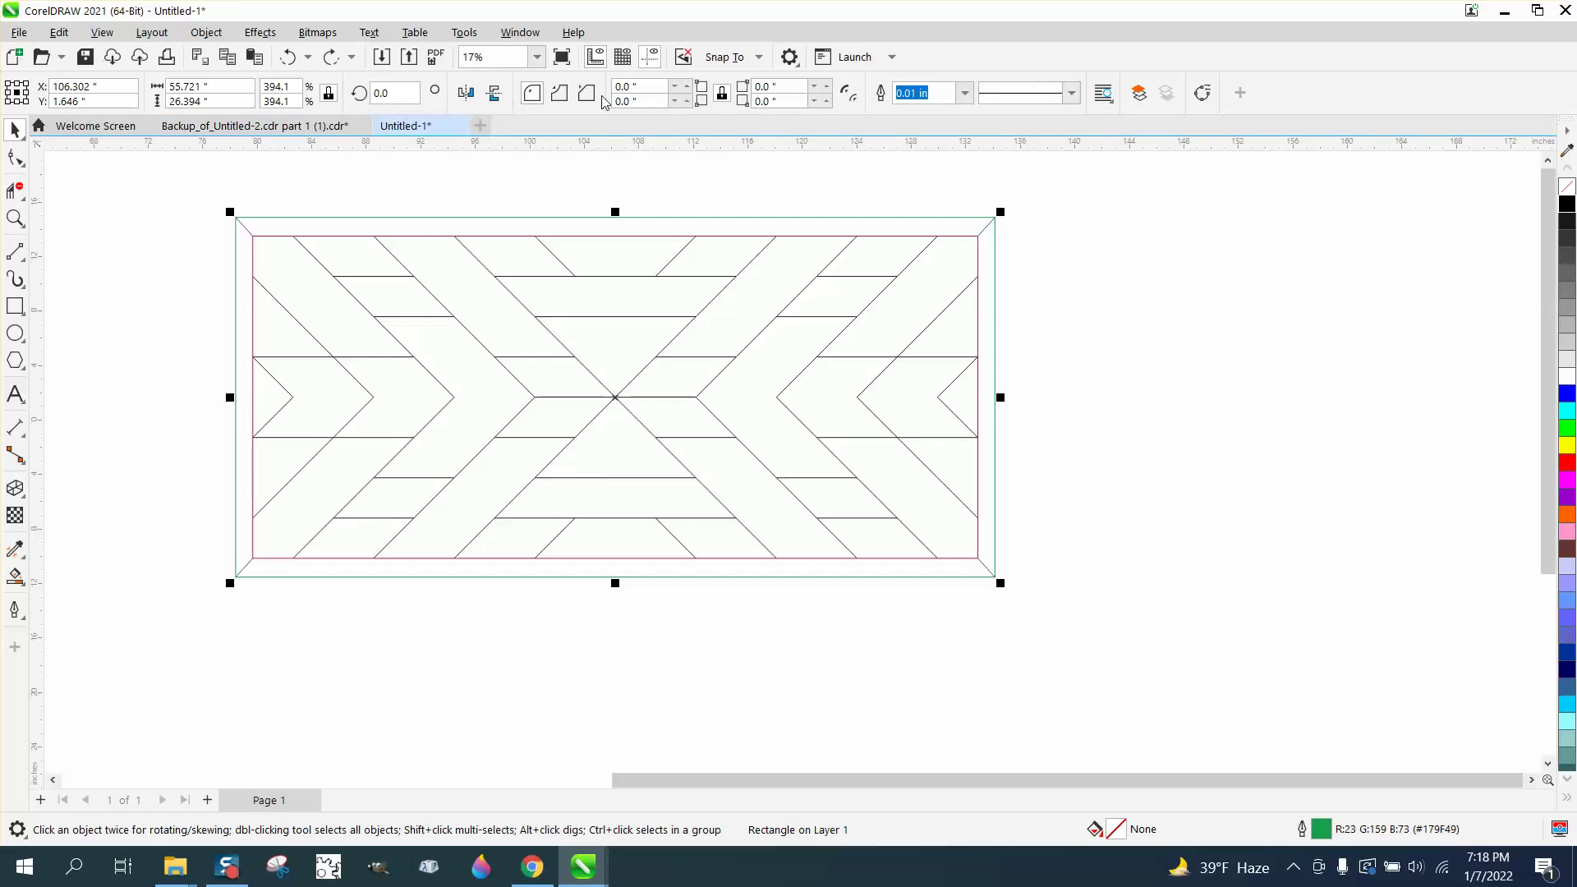
# Step: Deselect everything and set the document's nudge distance to 28 inches
pyautogui.click(726, 170)
pyautogui.click(659, 93)
pyautogui.doubleClick(658, 92)
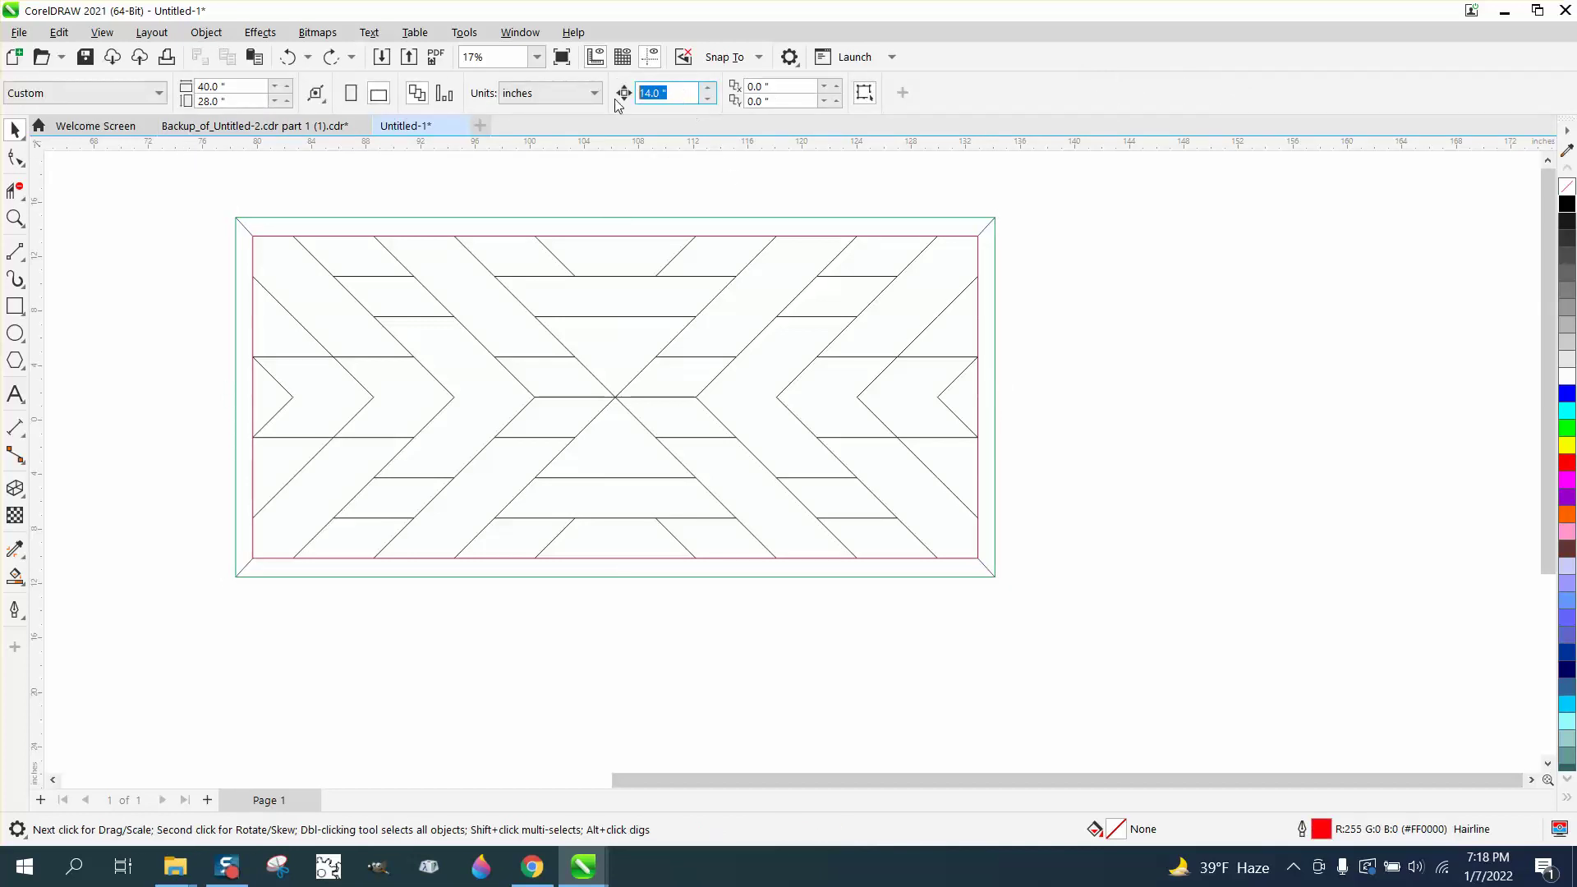
pyautogui.write('28')
pyautogui.press('Return')
# Step: Activate Smart Fill and set its fill colour to red from the RGB palette
pyautogui.scroll(-1, 208, 251)
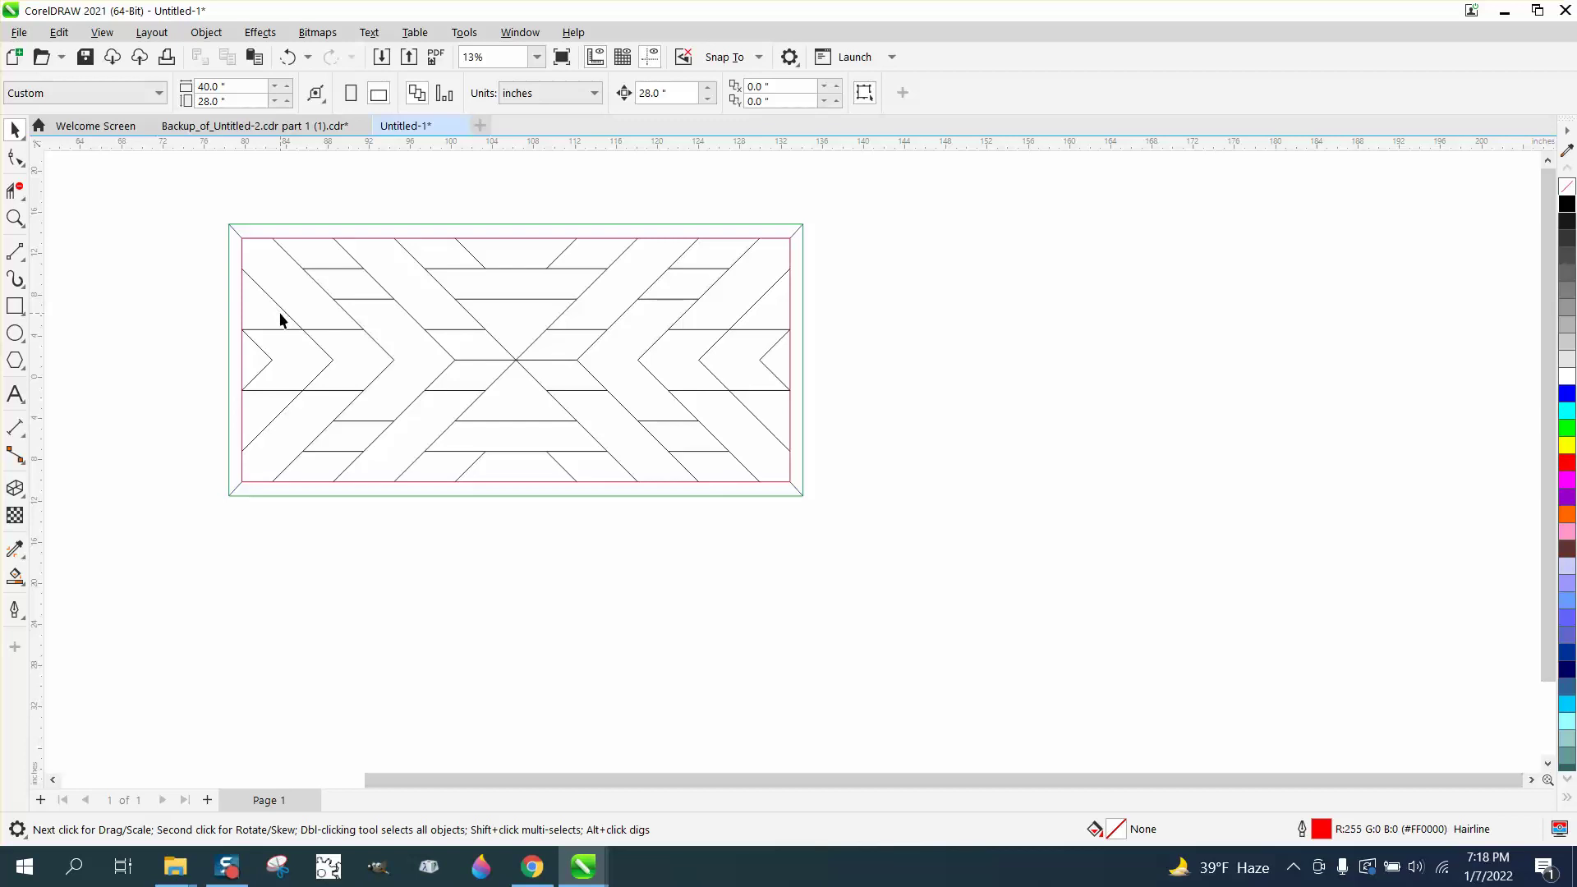
pyautogui.click(15, 576)
pyautogui.click(224, 95)
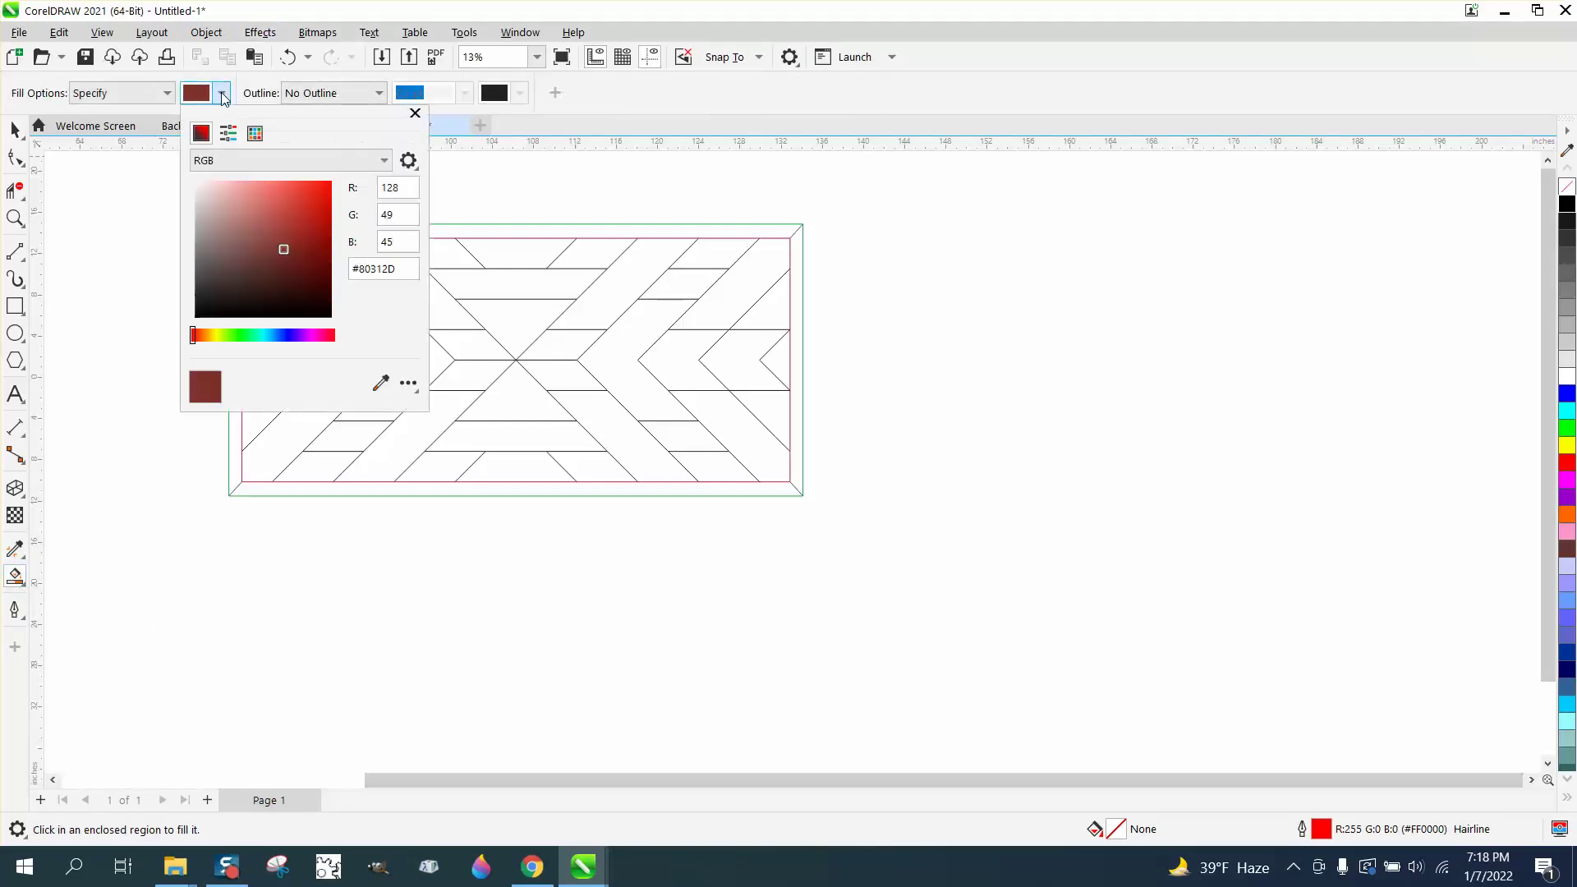
pyautogui.click(255, 133)
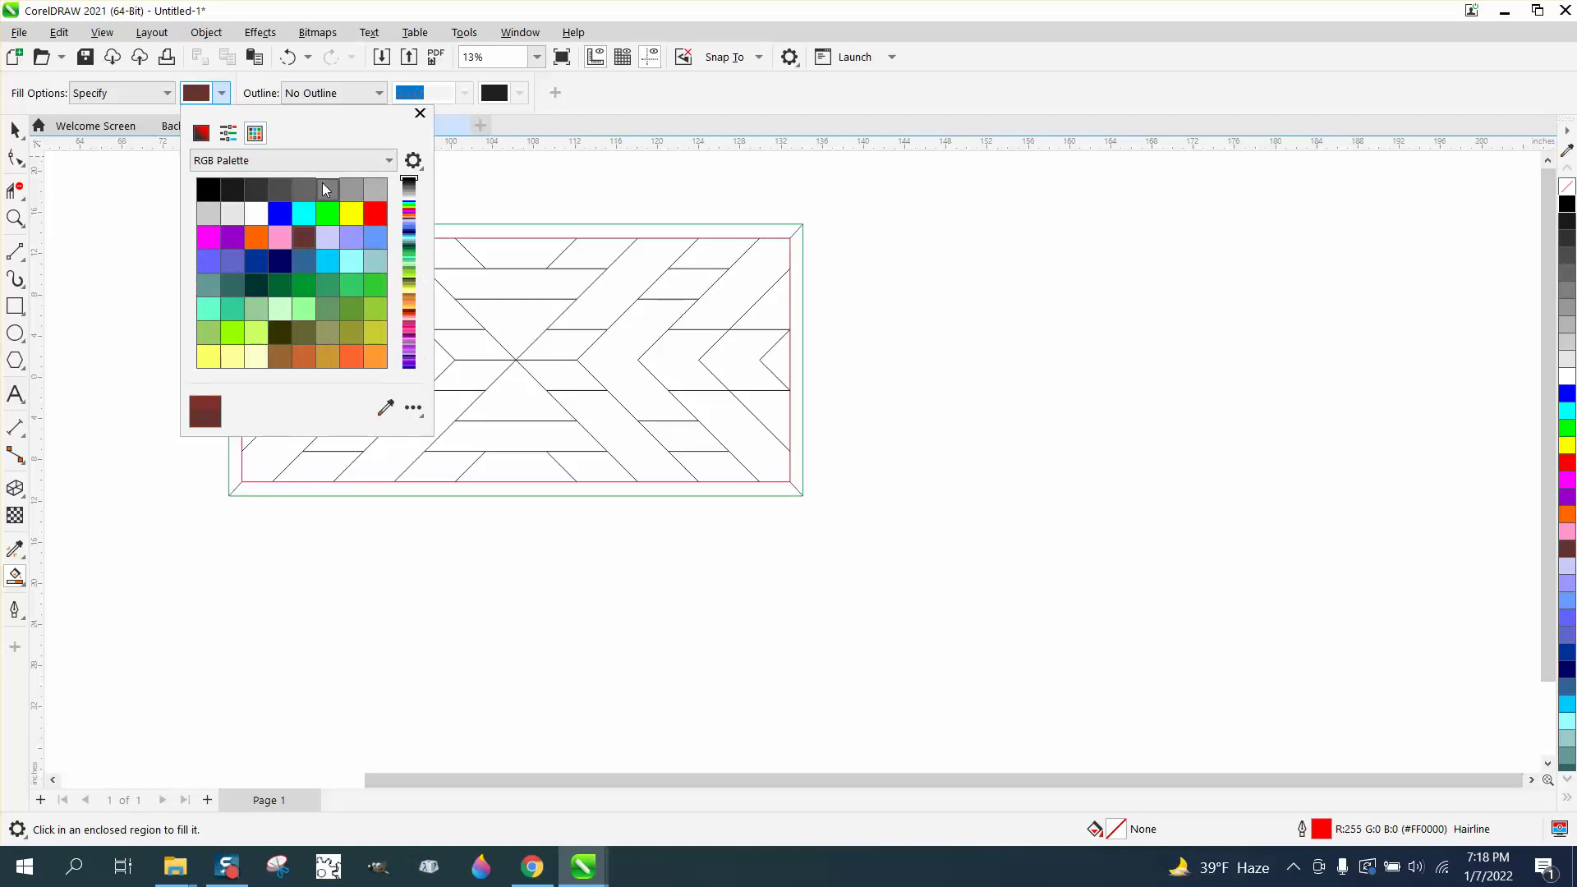
pyautogui.click(376, 214)
# Step: Fill the triangle at the pattern's lower right edge, nudge the red piece 28 inches to the right, and delete it
pyautogui.click(772, 410)
pyautogui.click(772, 410)
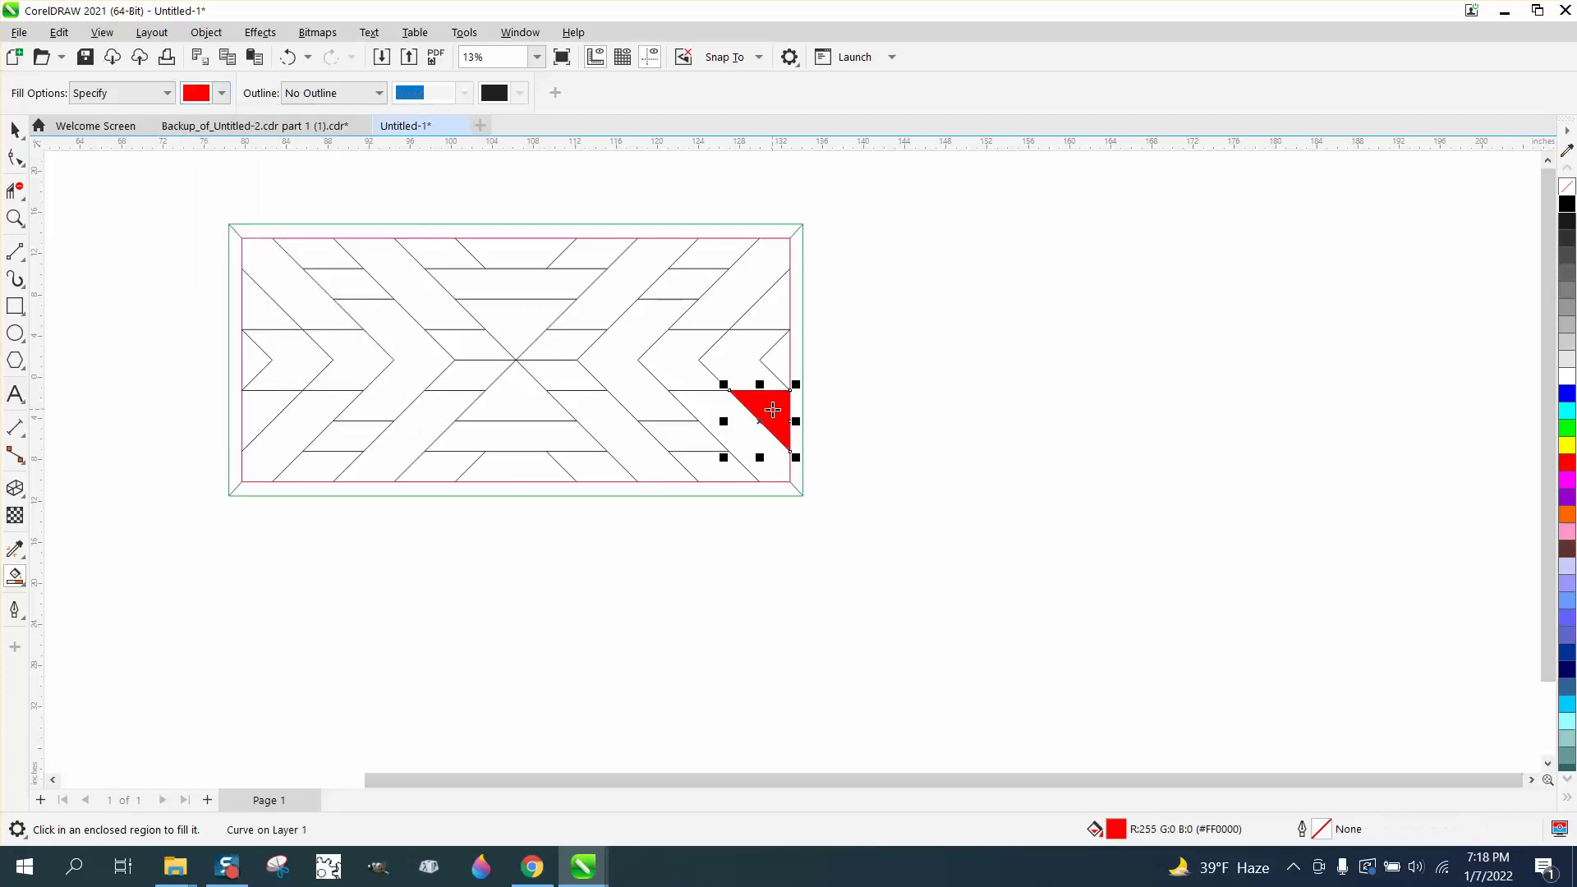
pyautogui.hotkey('shift', 'Right')
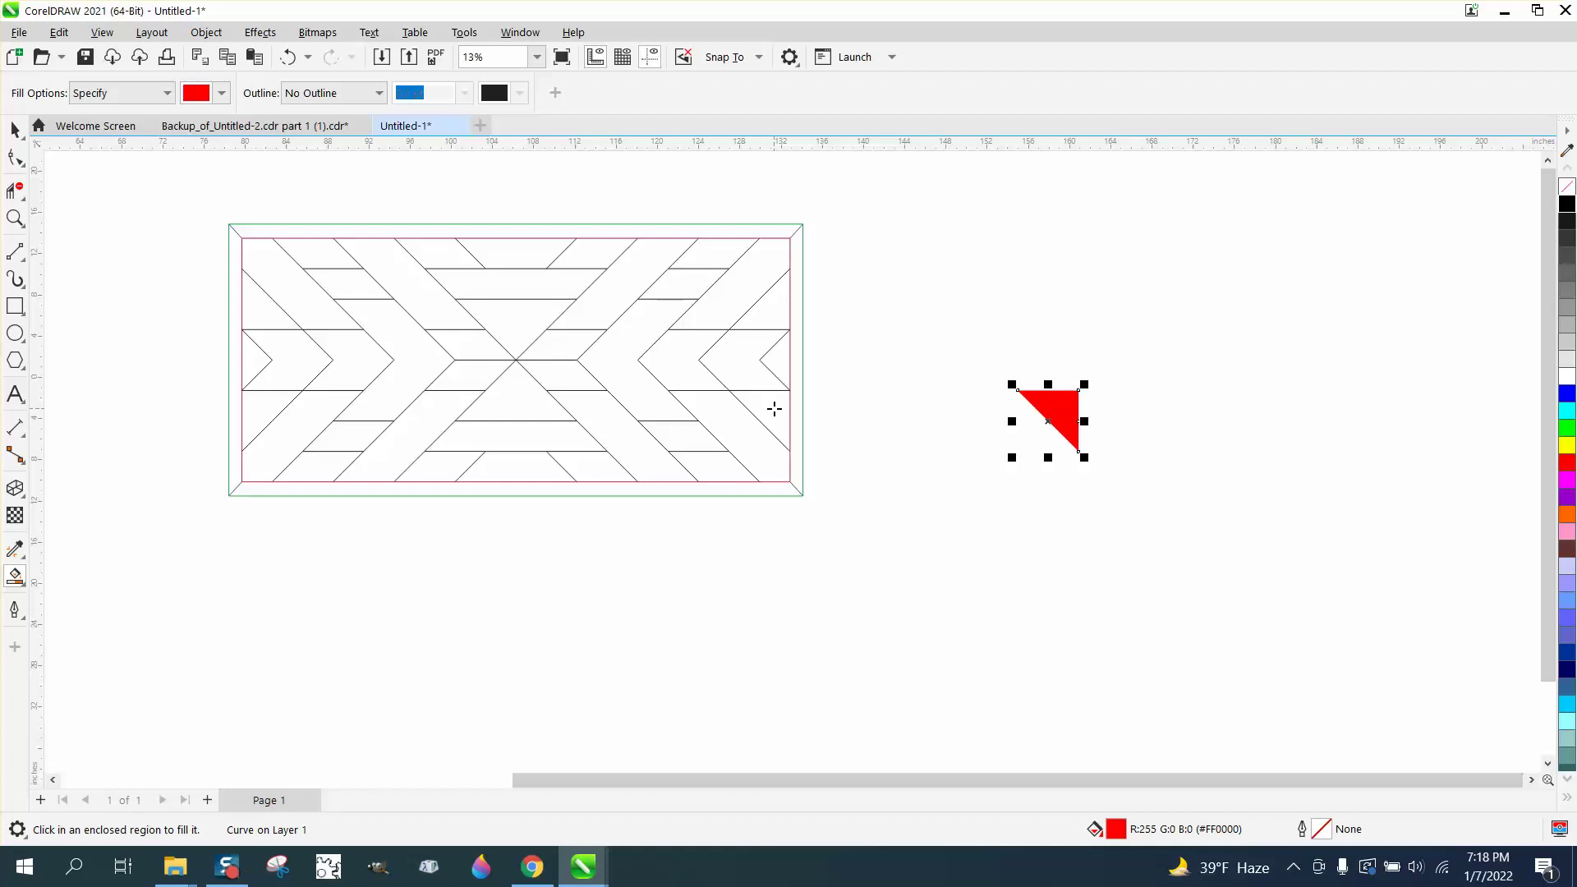
pyautogui.click(15, 129)
pyautogui.press('Delete')
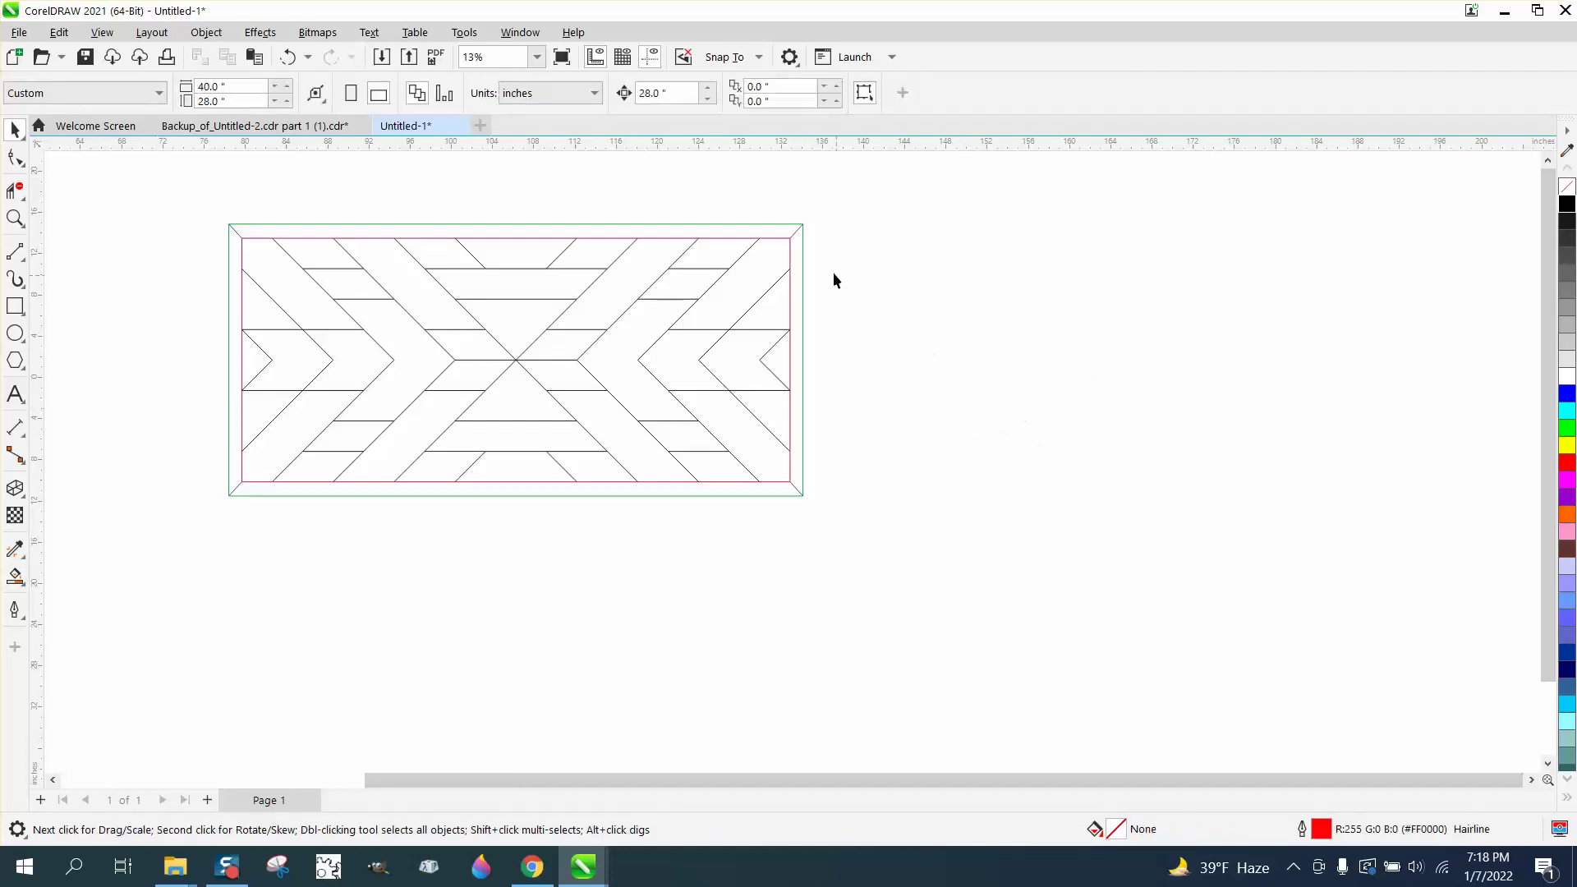
# Step: Smart Fill the angled band at the pattern's lower right corner with red and nudge it 28 inches down
pyautogui.moveTo(784, 499); pyautogui.dragTo(835, 499)
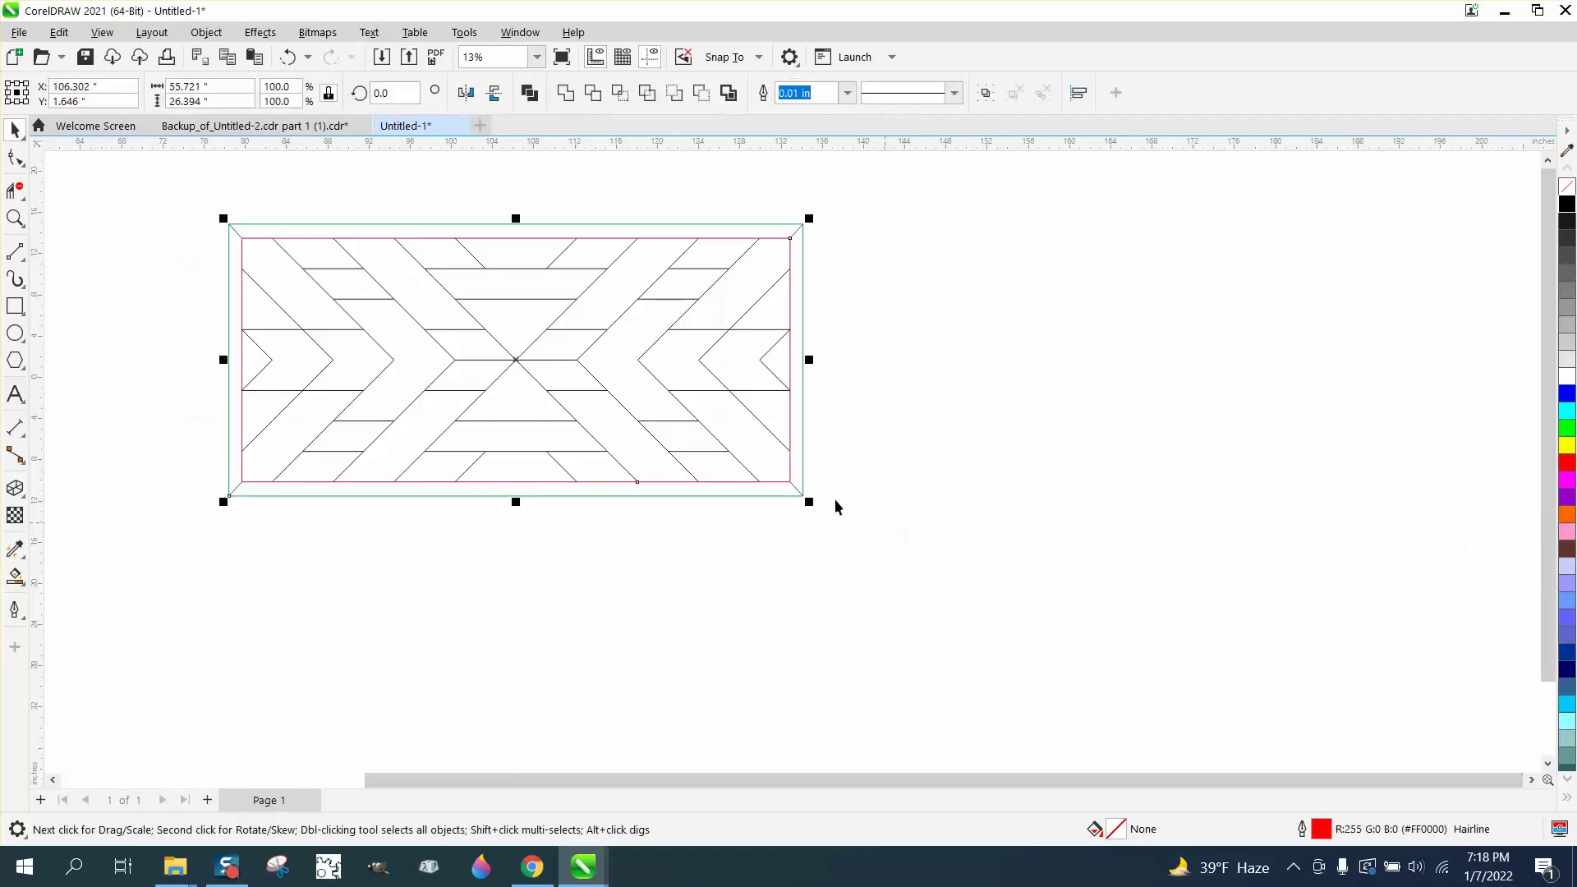
pyautogui.click(779, 198)
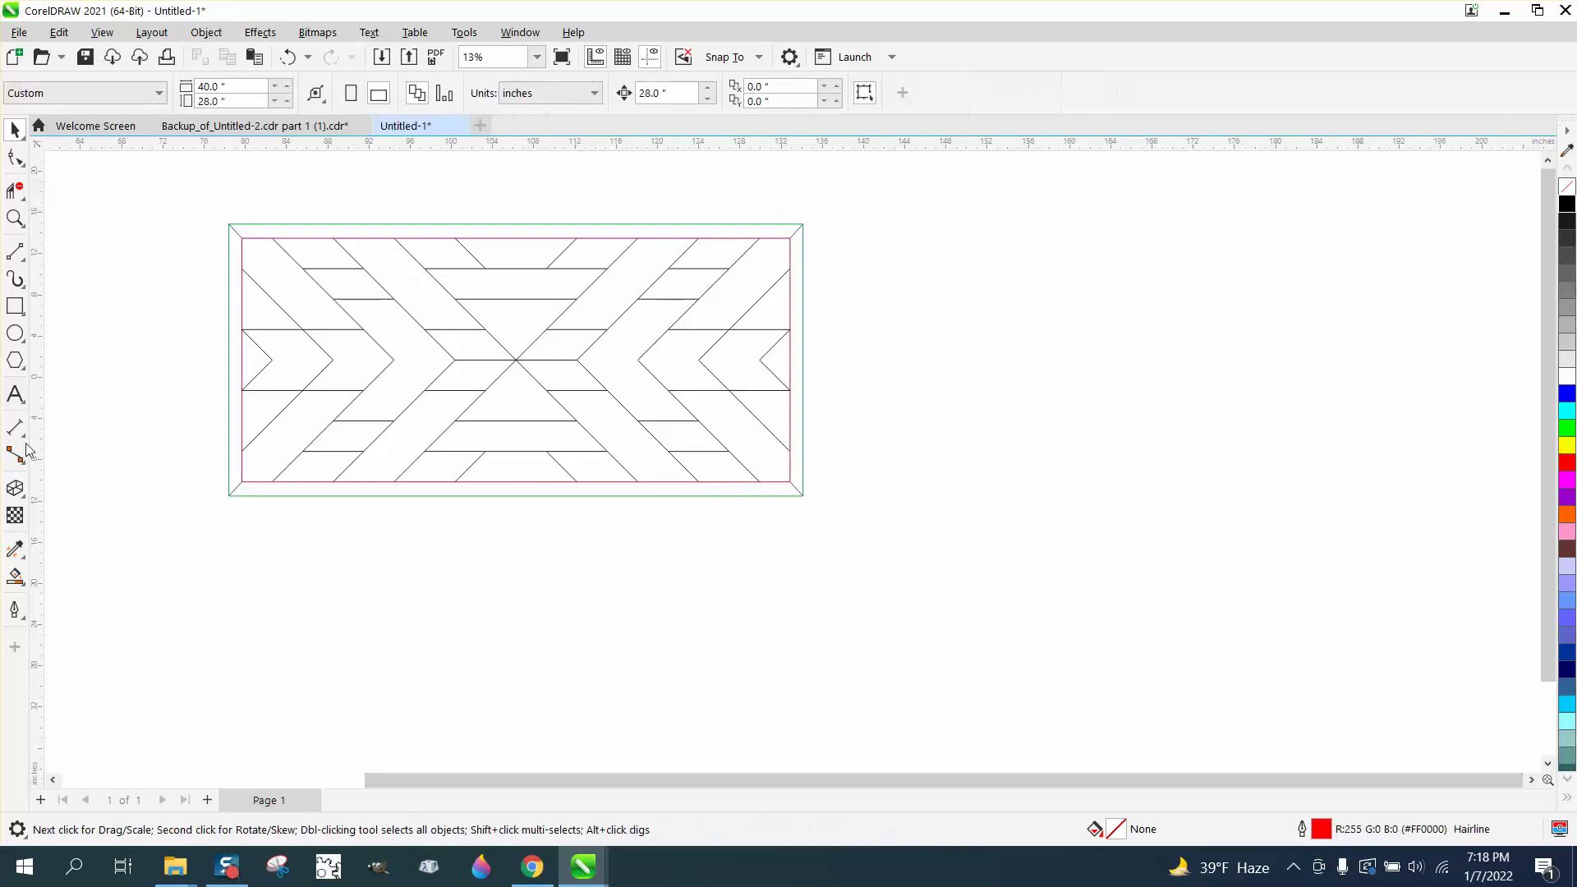
pyautogui.click(14, 577)
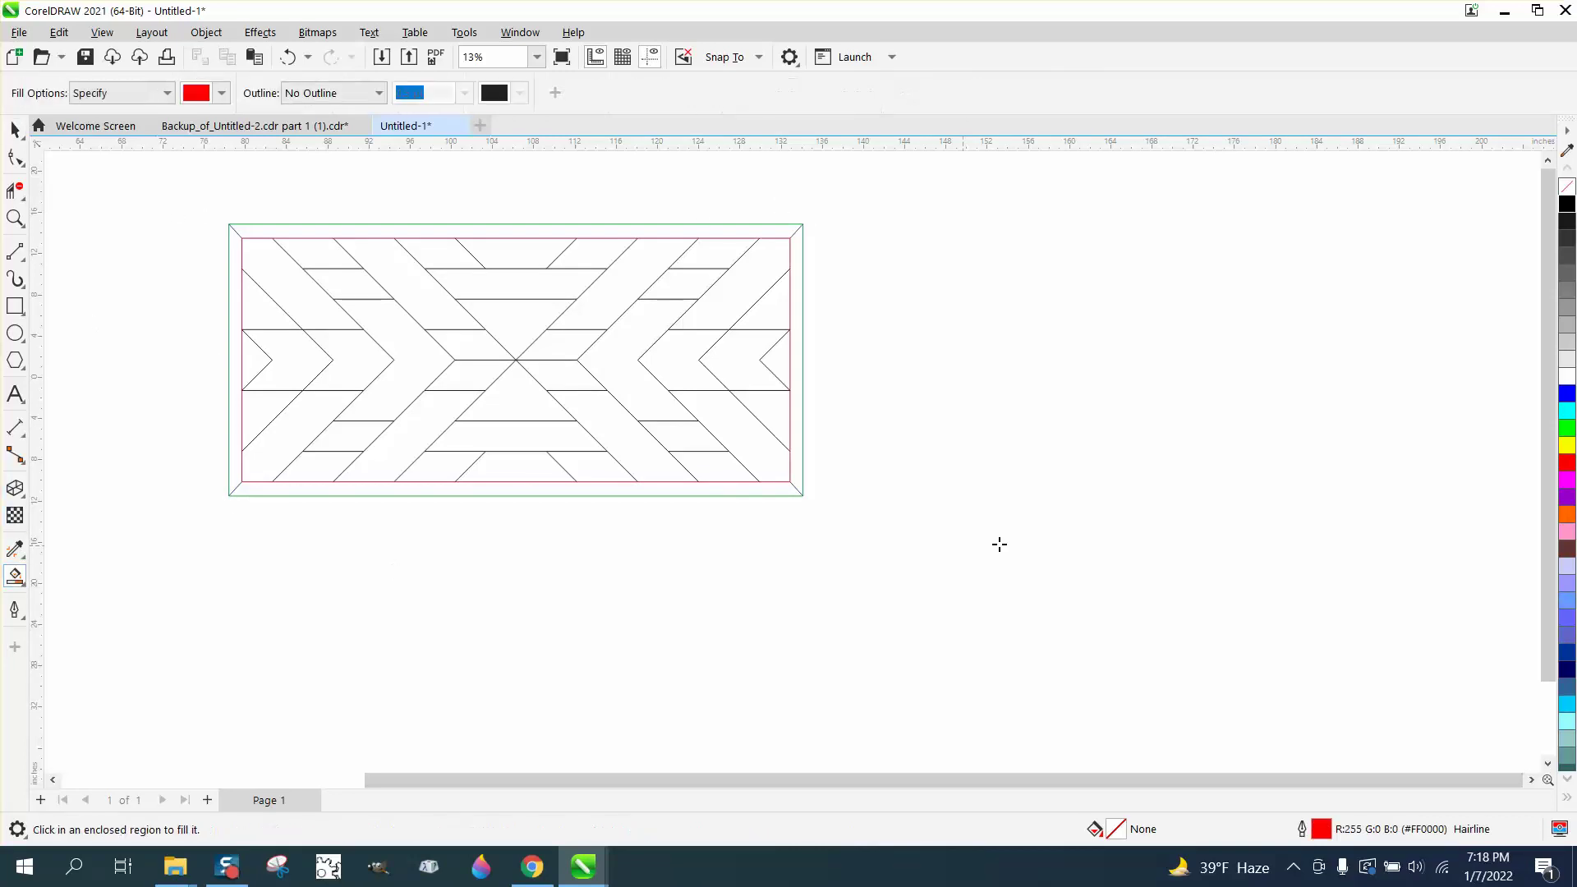
pyautogui.click(755, 465)
pyautogui.press('Down')
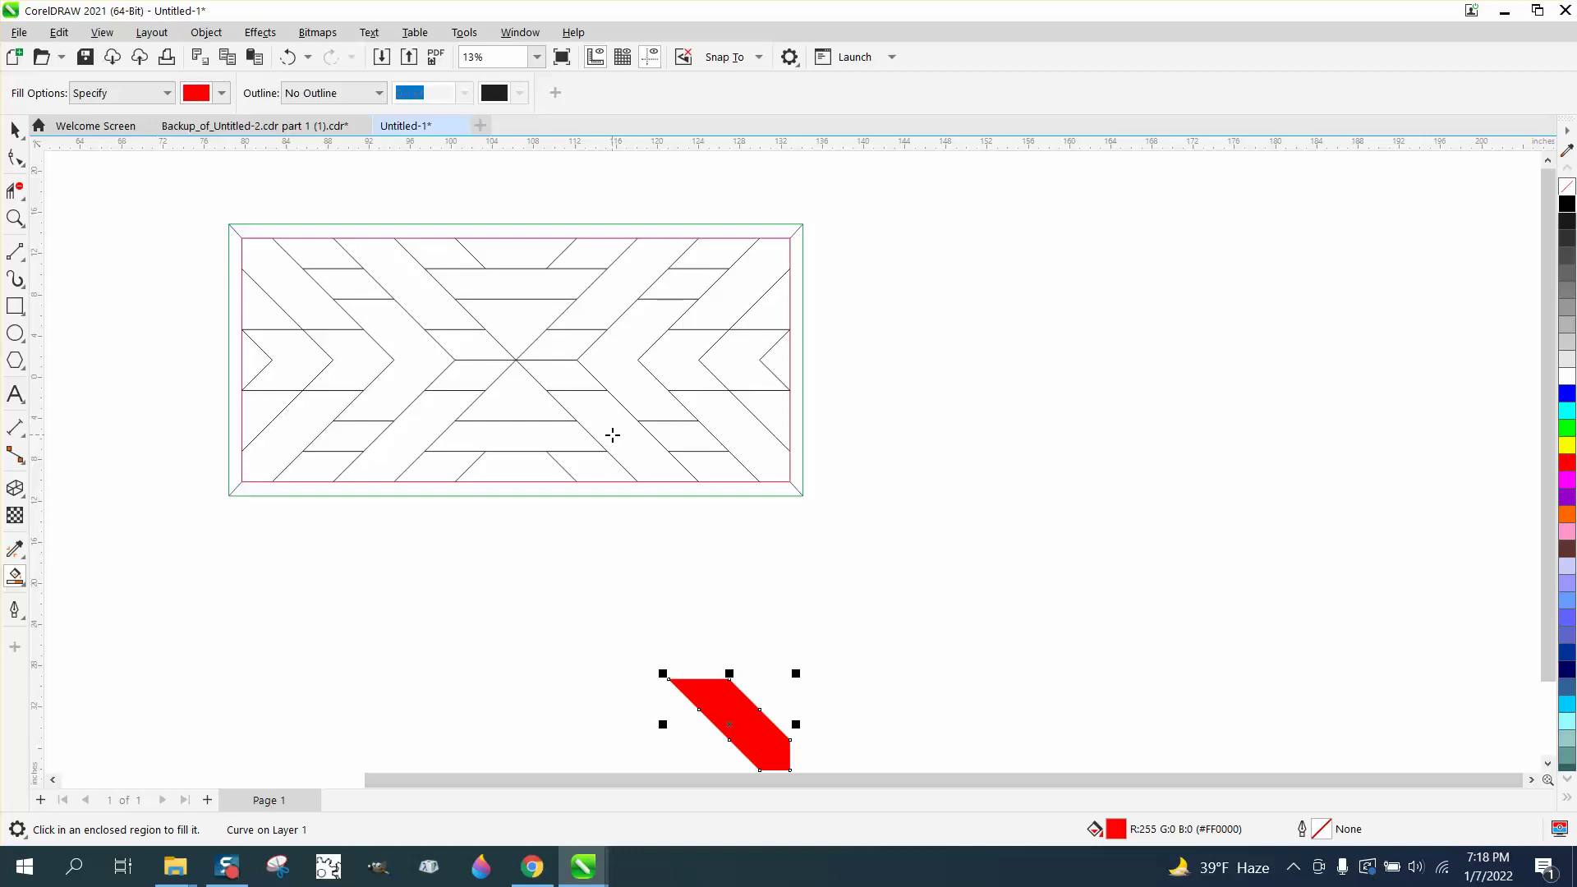
# Step: Fill the right half's large chevron, smaller arrow and edge triangle, nudging the chevron and arrow 28 inches right and the triangle 56 inches right
pyautogui.click(623, 394)
pyautogui.hotkey('shift', 'Right')
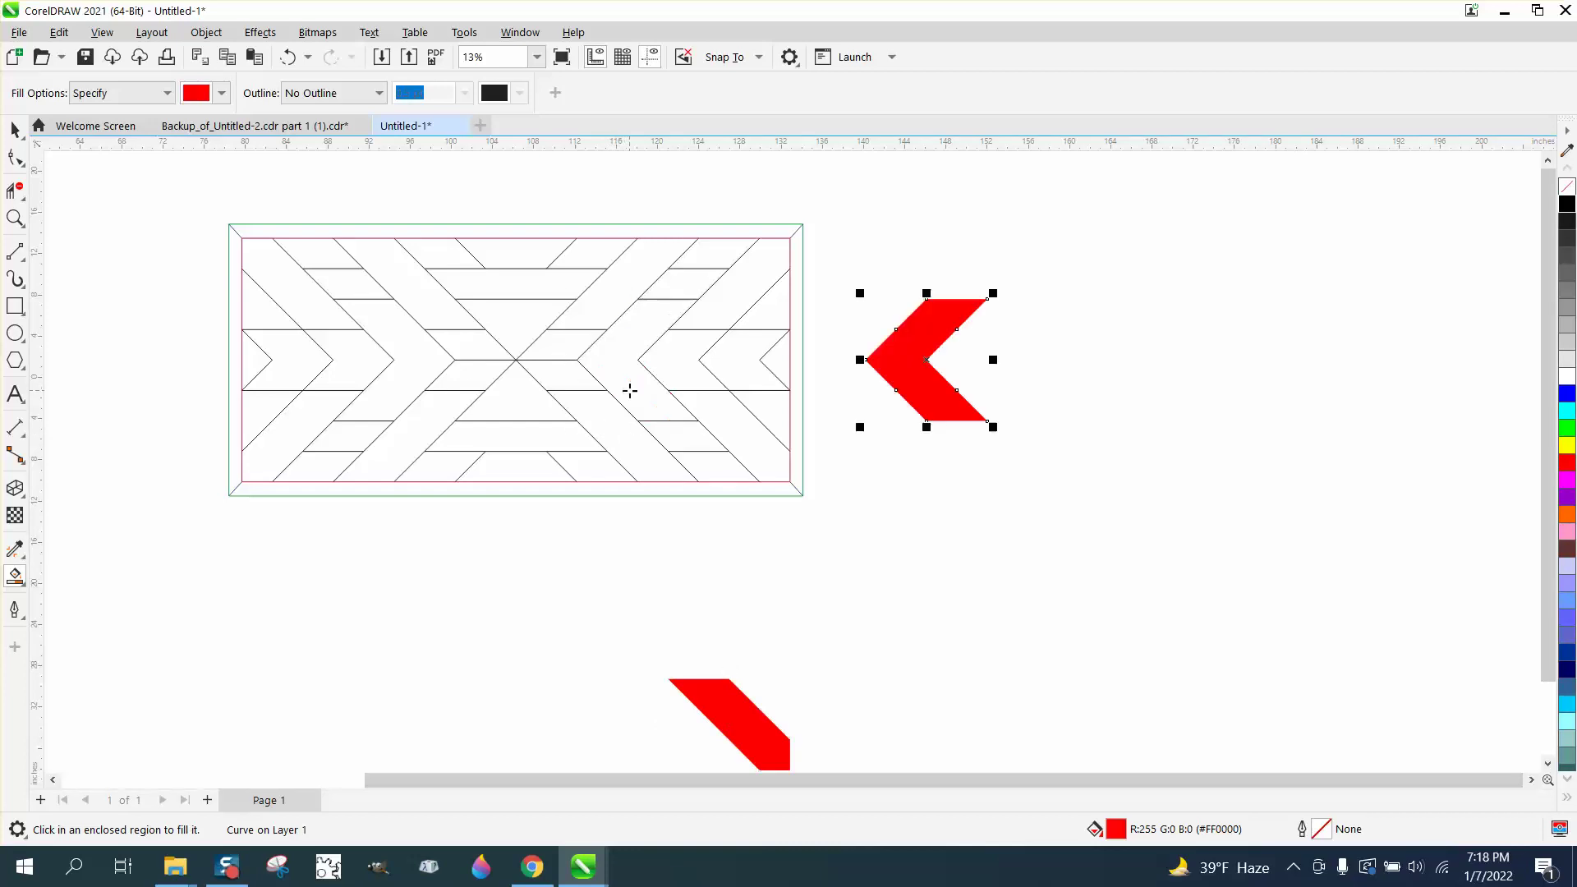
pyautogui.click(766, 385)
pyautogui.hotkey('shift', 'Right')
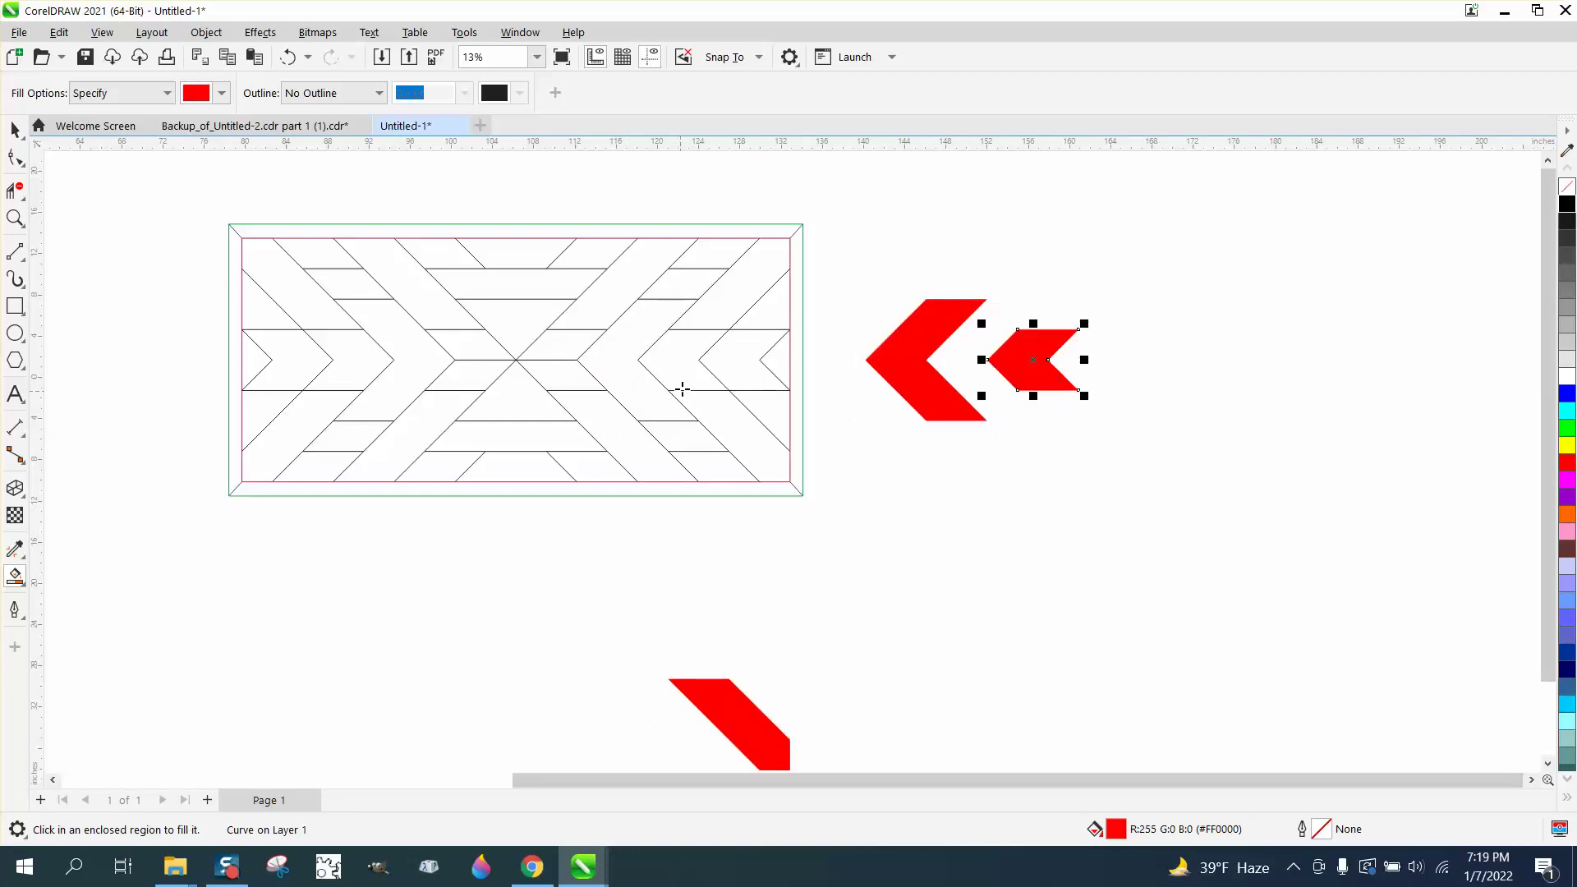
pyautogui.click(786, 368)
pyautogui.hotkey('shift', 'Right')
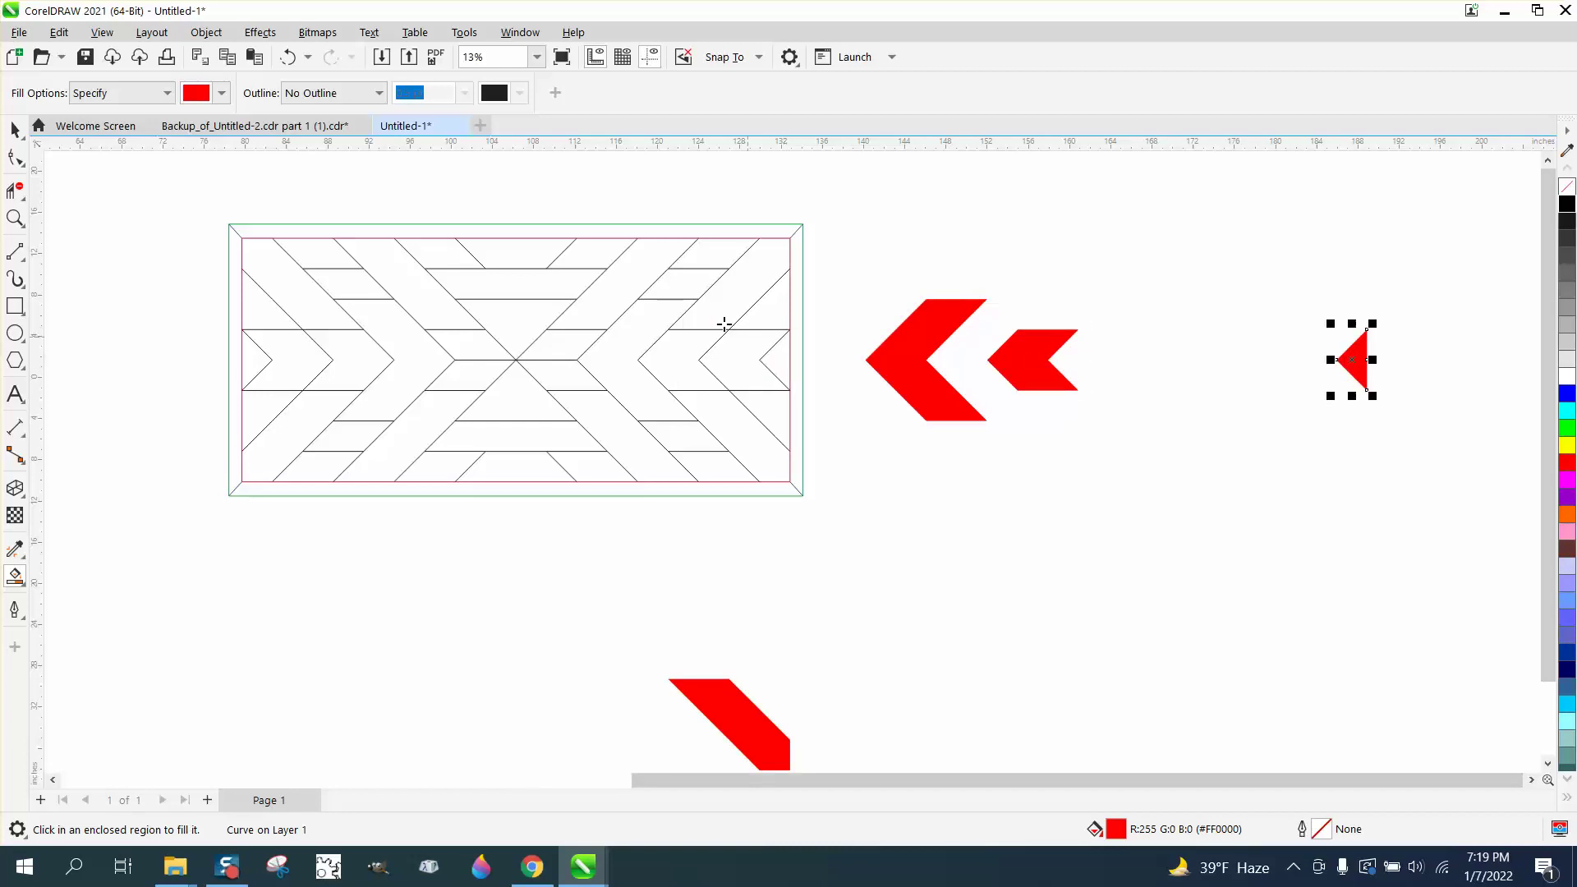
# Step: Fill the upper parallelogram in the lower right area and nudge it 56 inches right, then fill the parallelogram below it and delete that piece
pyautogui.click(697, 440)
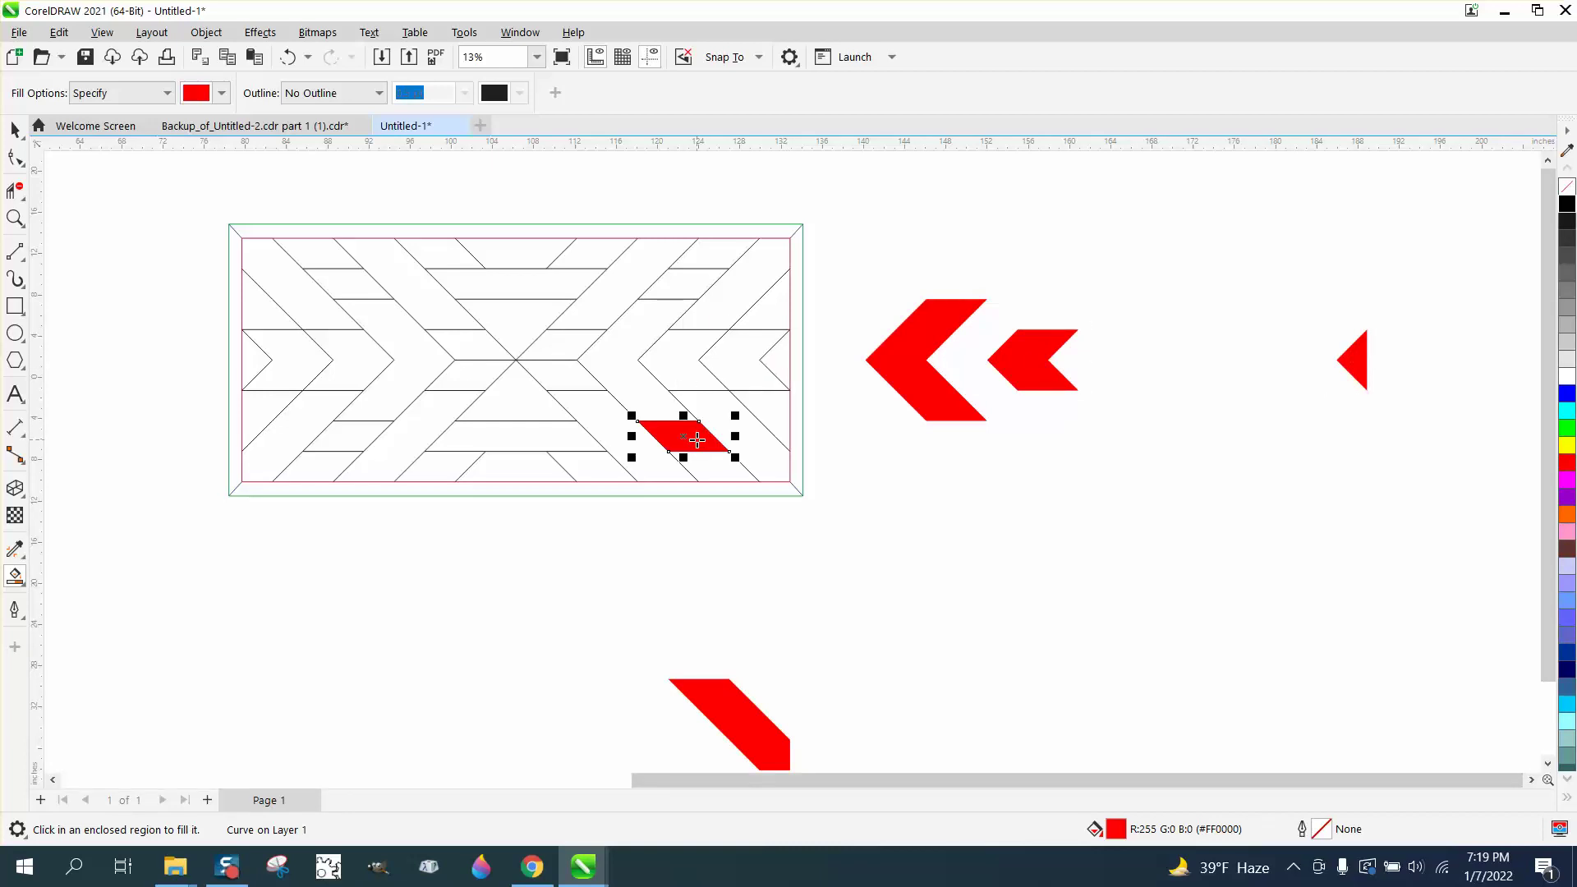
pyautogui.hotkey('shift', 'Right')
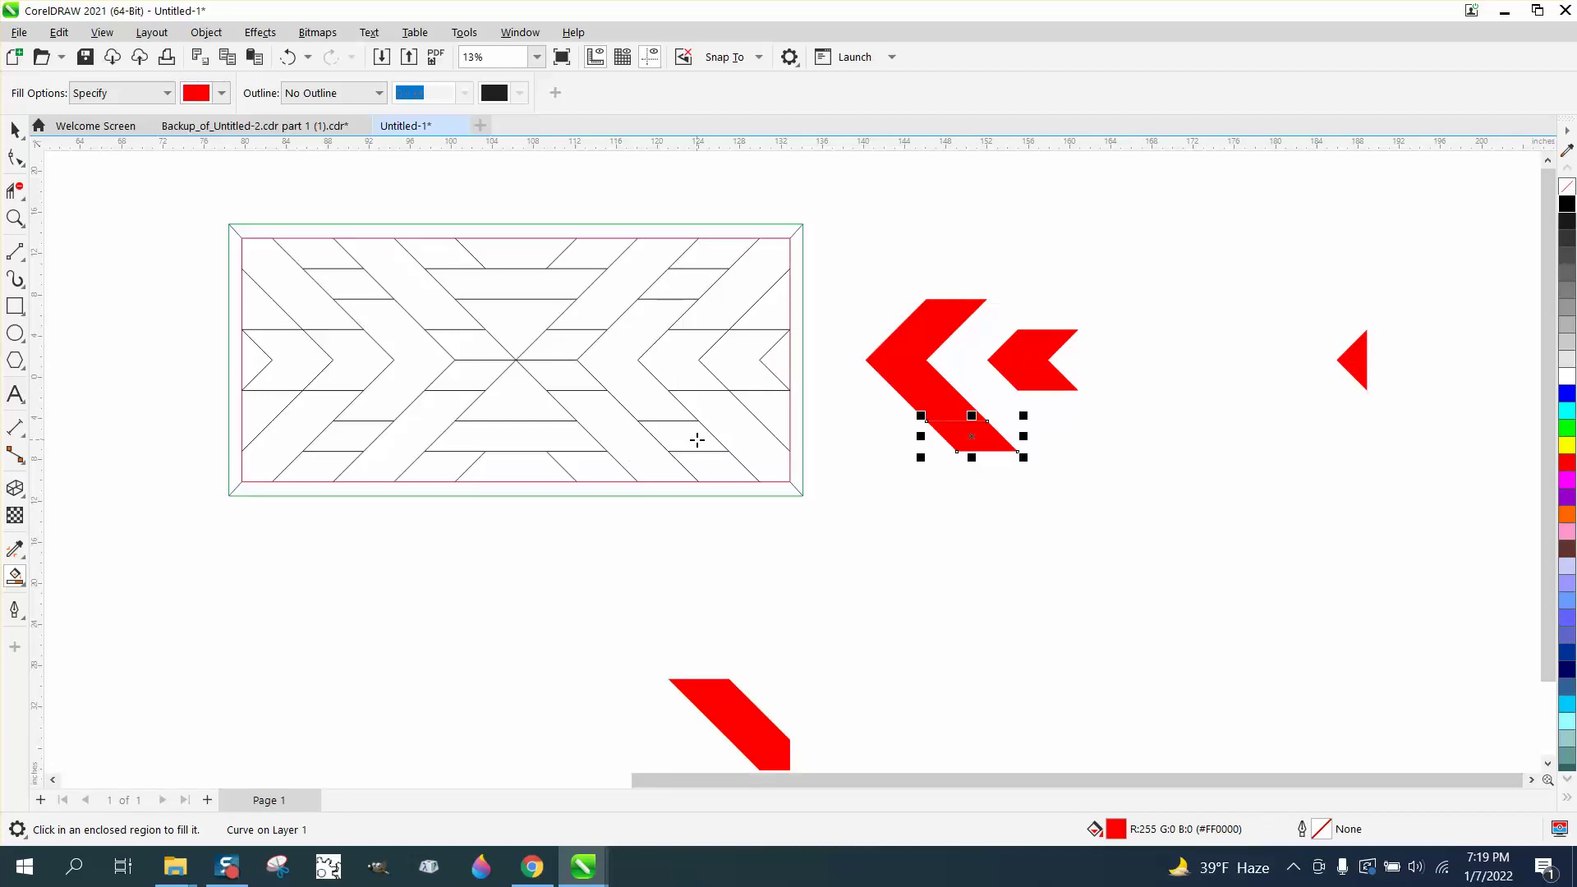
pyautogui.hotkey('shift', 'Right')
pyautogui.click(700, 461)
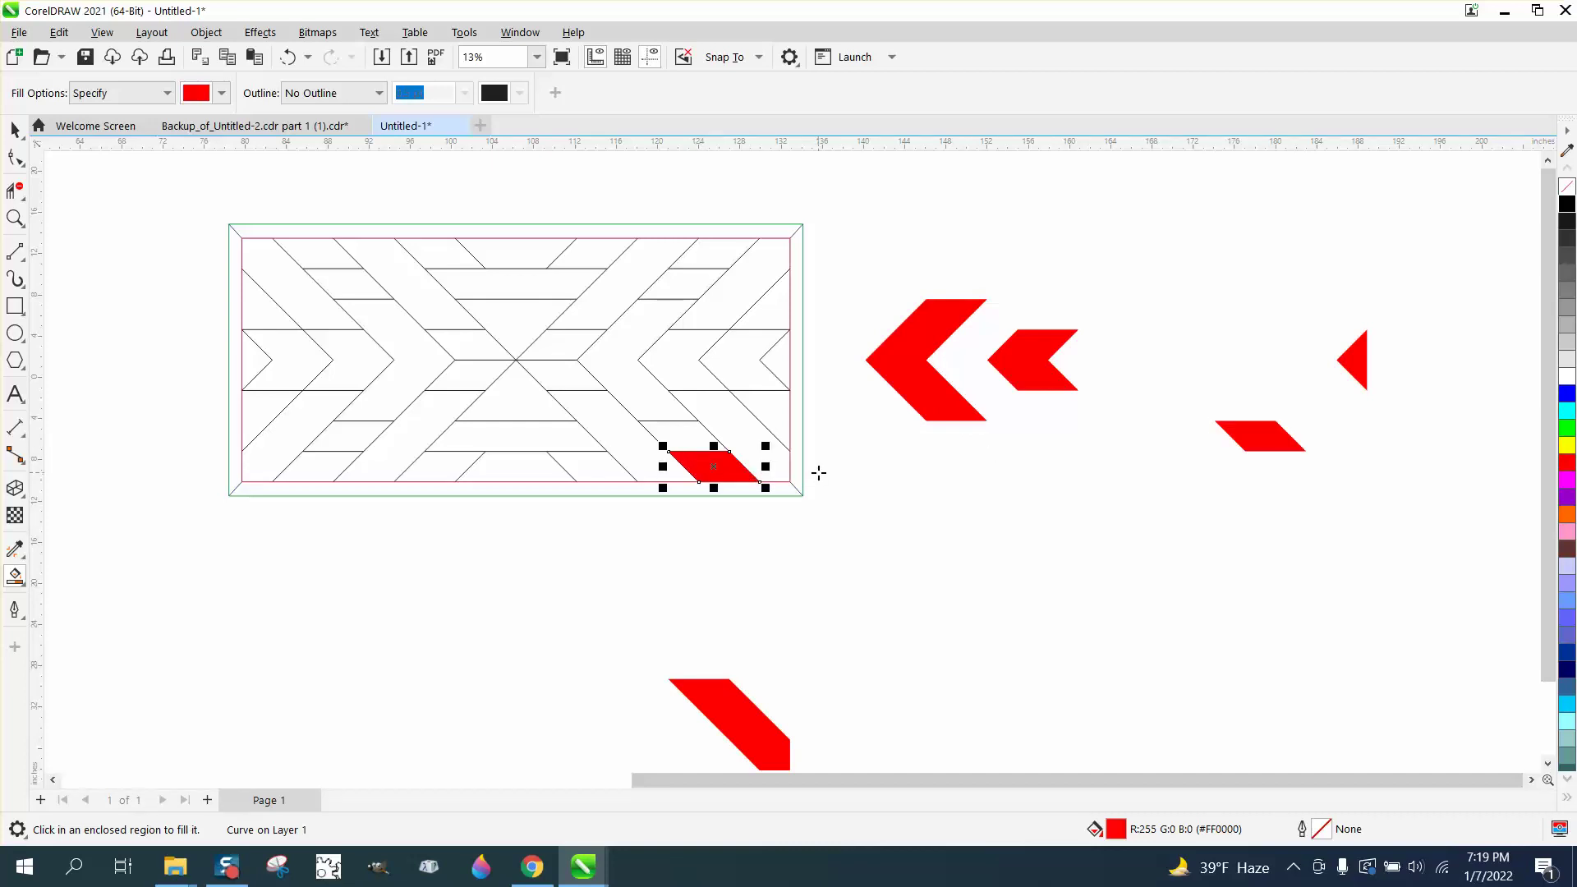
pyautogui.press('Delete')
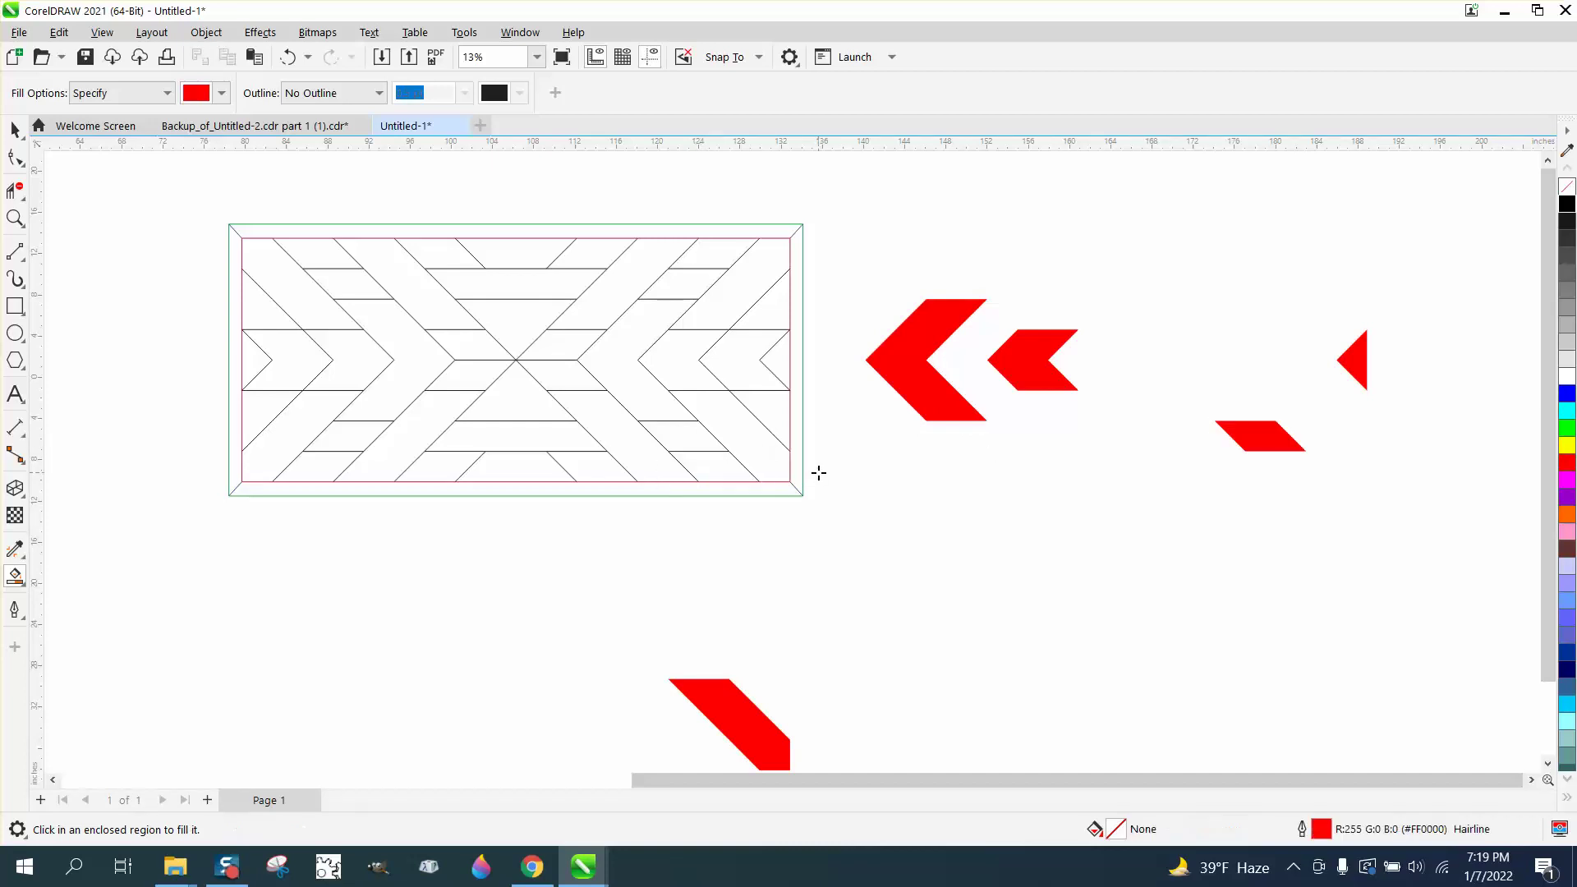
# Step: Fill the right-angled triangle at the pattern's lower right edge and nudge it 56 inches right
pyautogui.click(777, 414)
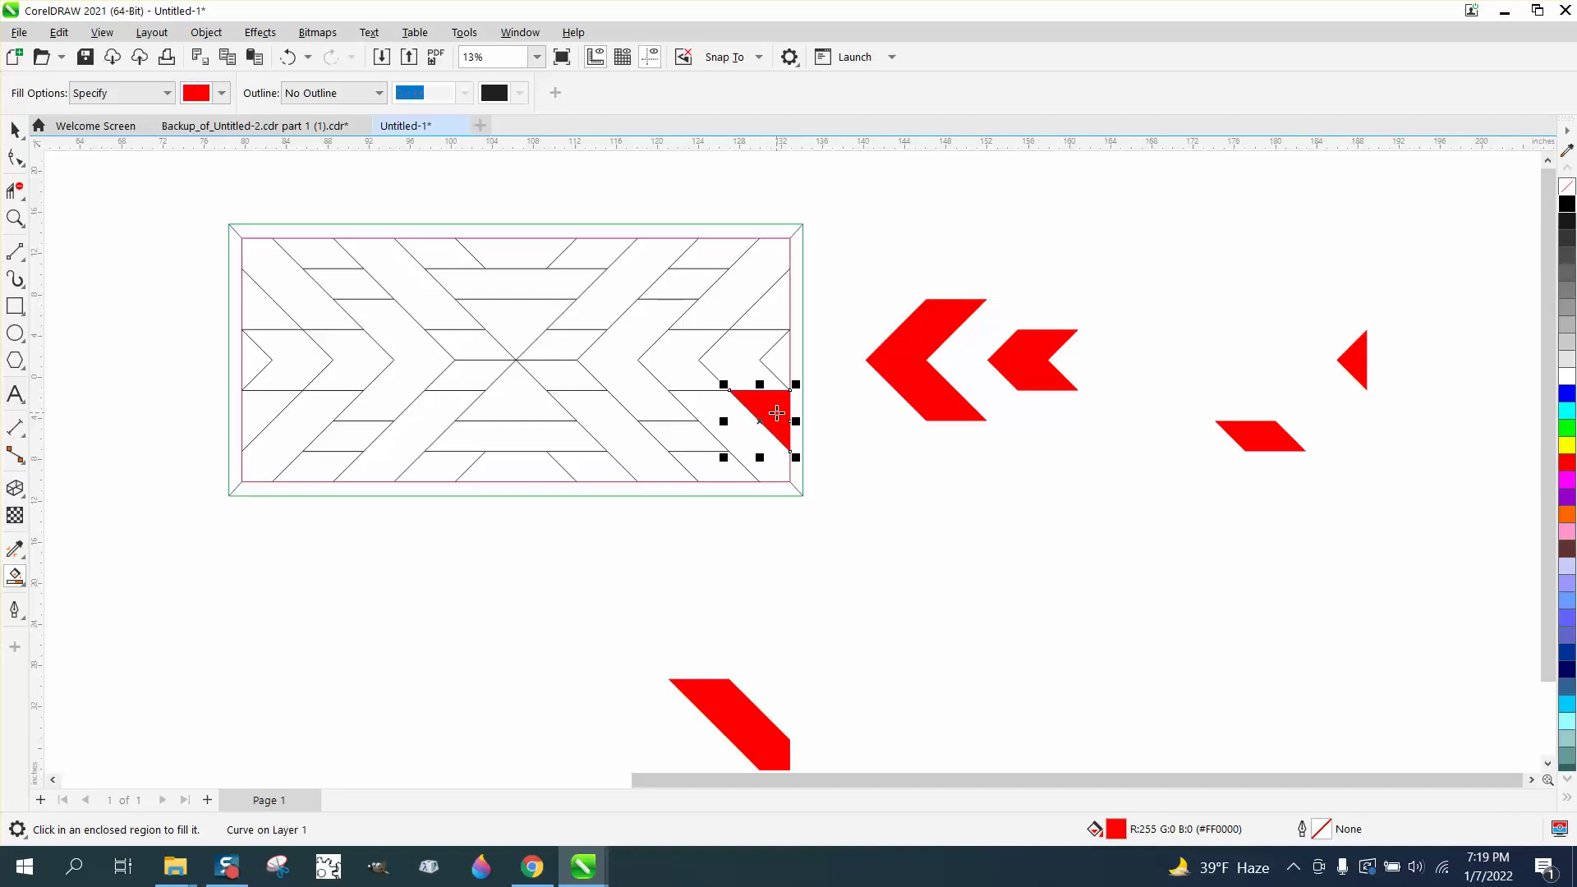
pyautogui.press('Right')
pyautogui.press('Right')
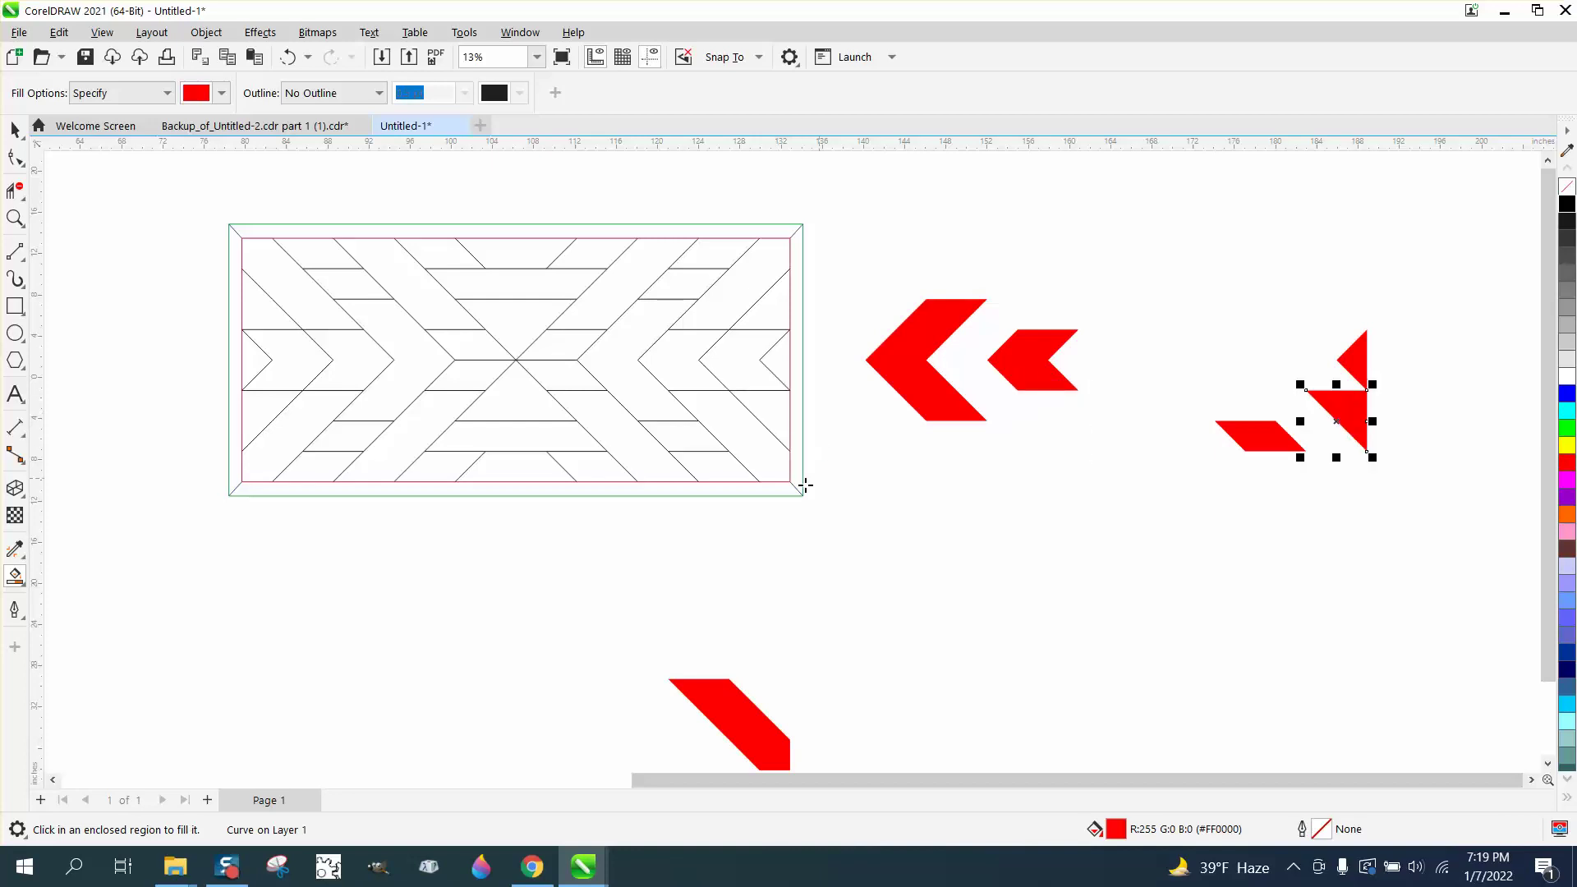
# Step: Fill the lower-centre trapezoid and the triangle above it, nudging both 28 inches down and the triangle also 28 inches left
pyautogui.click(547, 443)
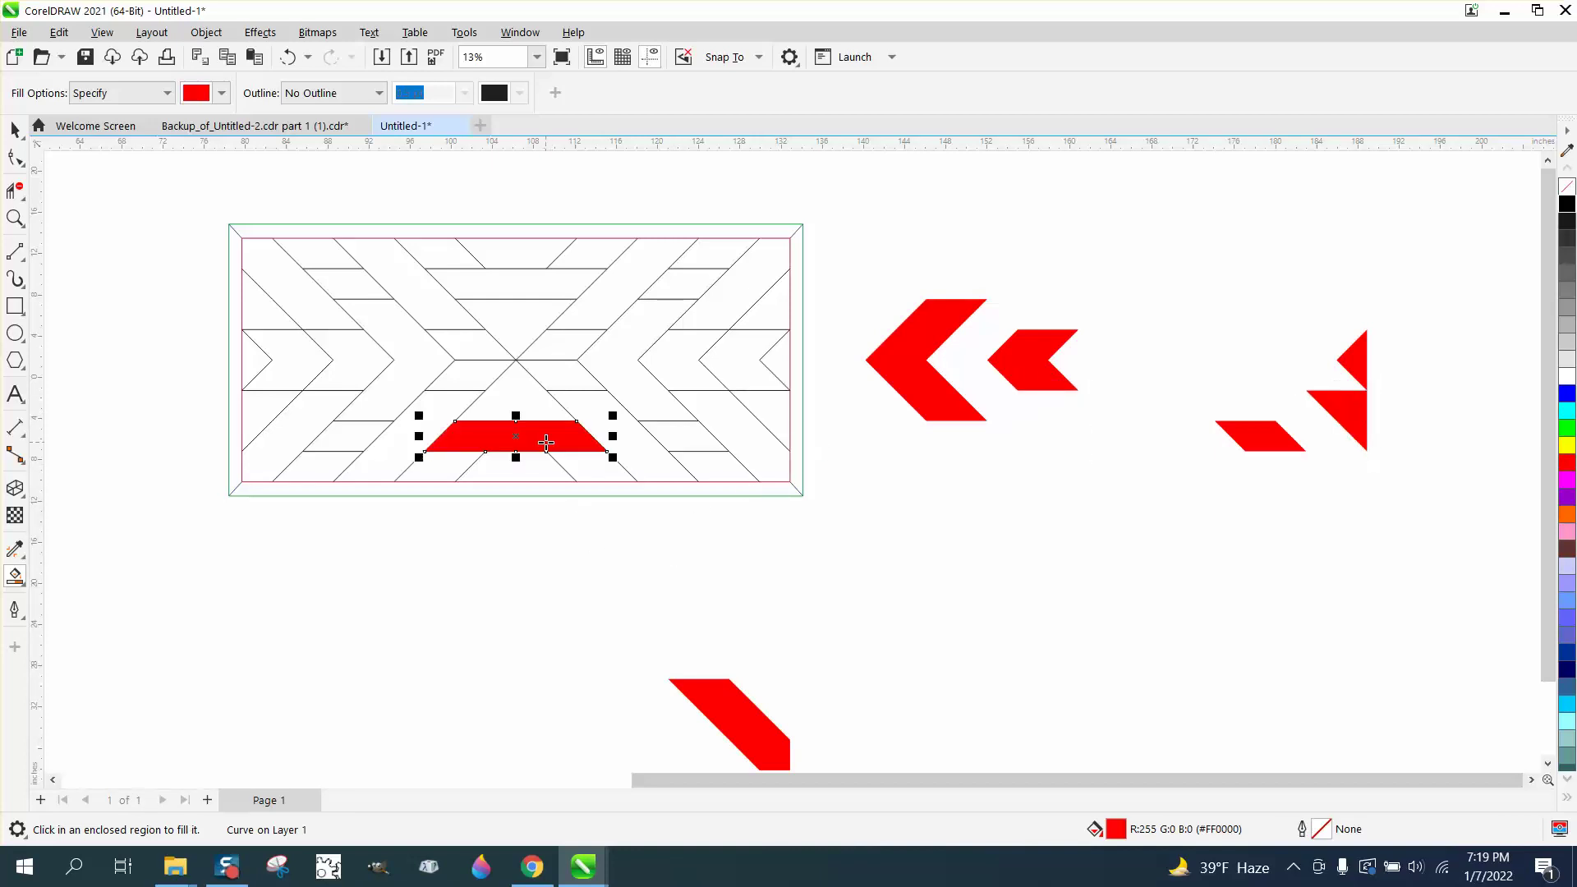
pyautogui.scroll(-1, 546, 443)
pyautogui.press('Down')
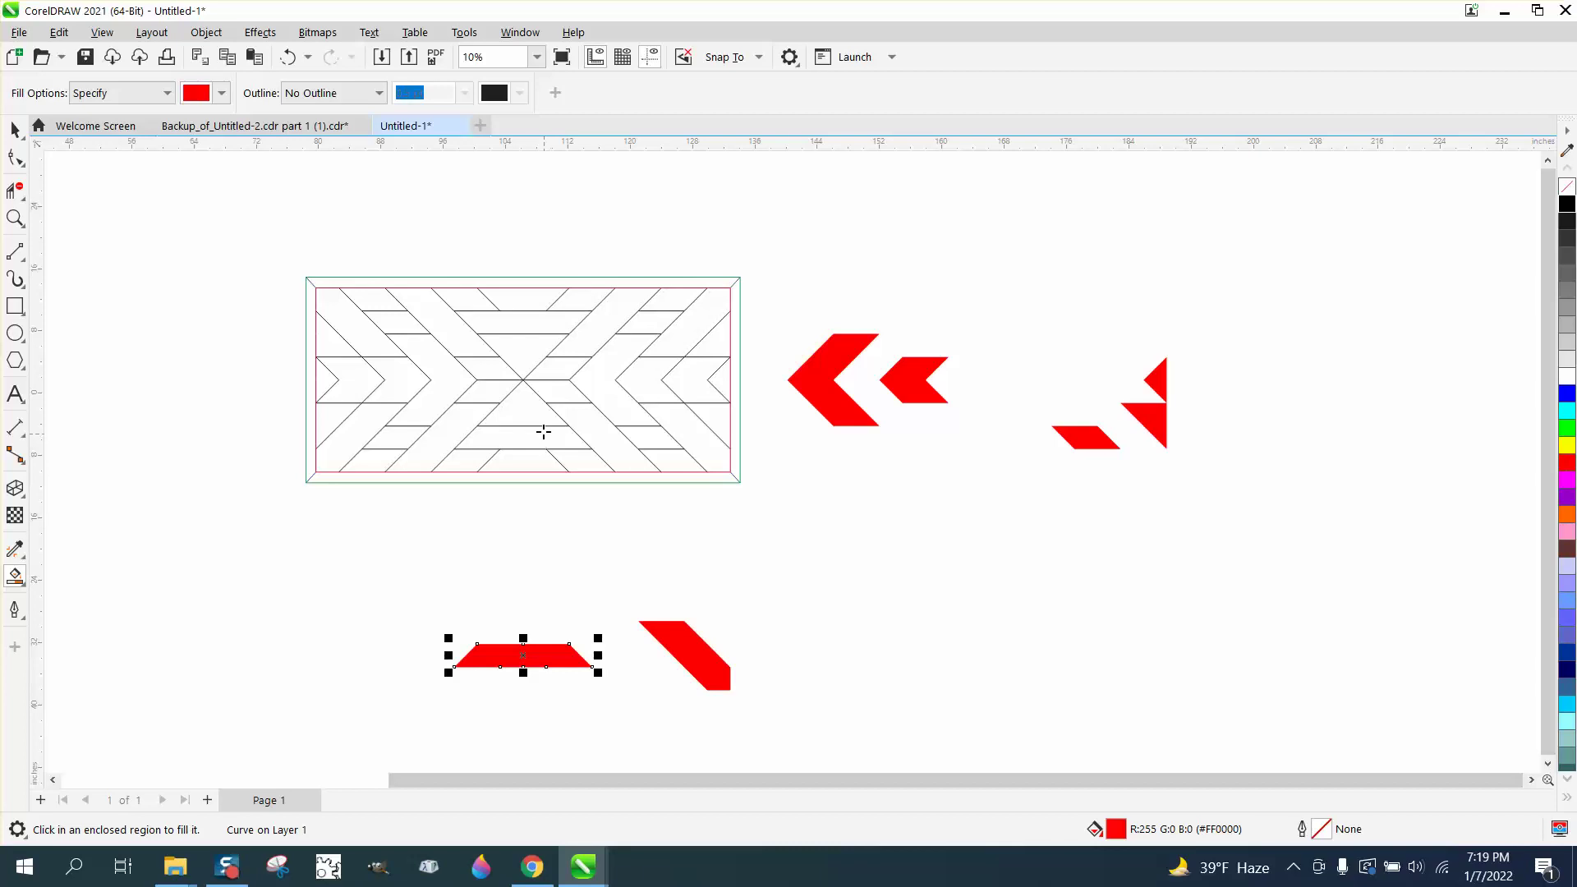
pyautogui.click(535, 419)
pyautogui.press('Down')
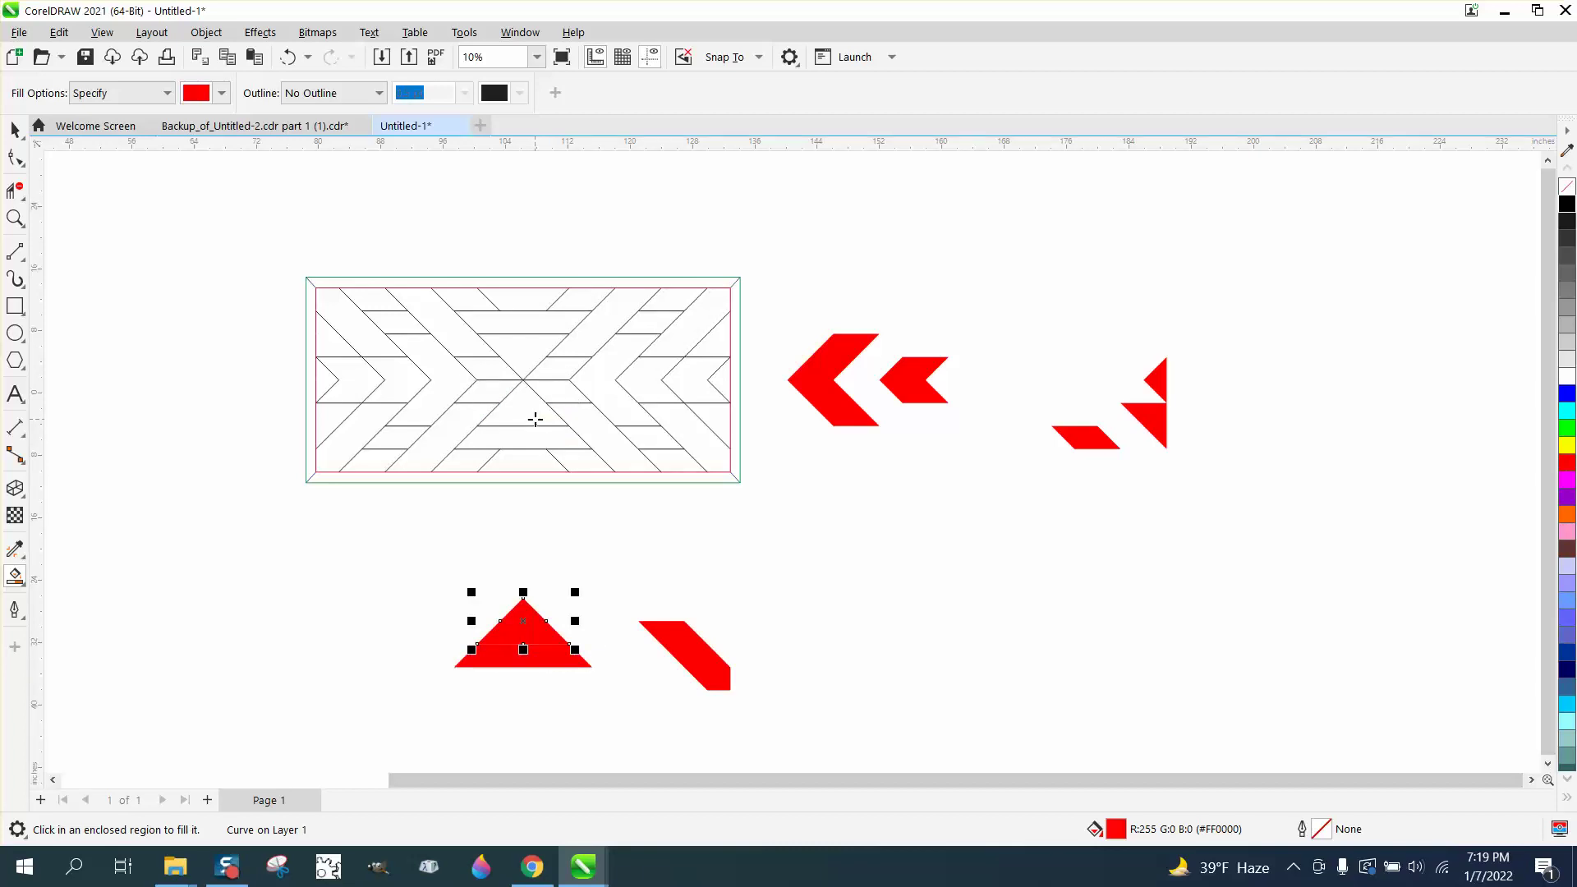
pyautogui.press('Left')
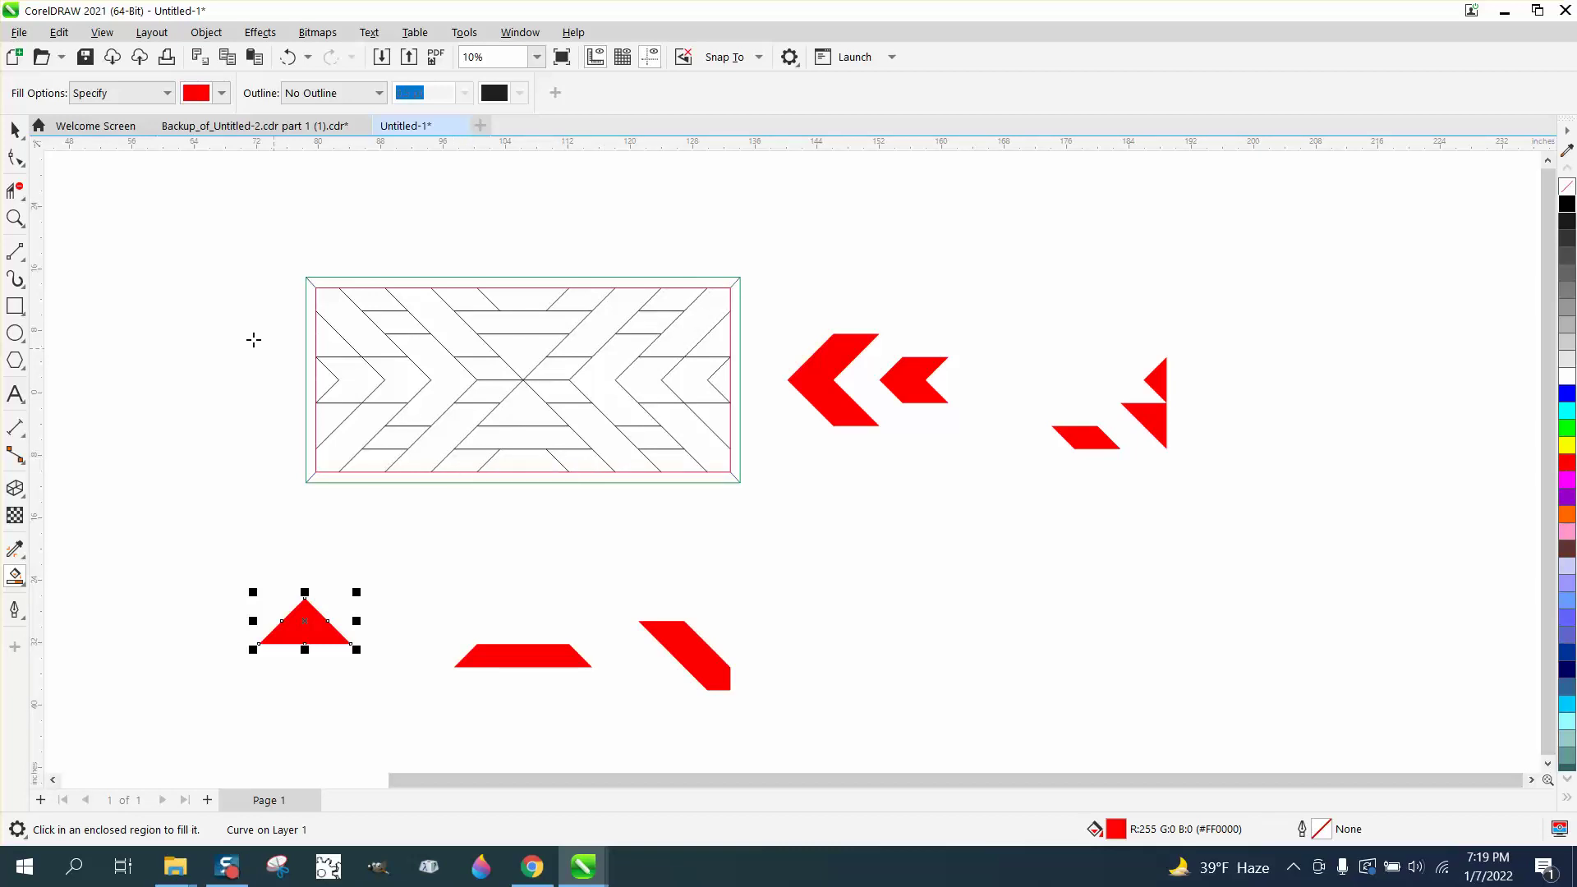
# Step: Remove the fill from the five pieces right of the pattern and give them a red outline
pyautogui.click(15, 130)
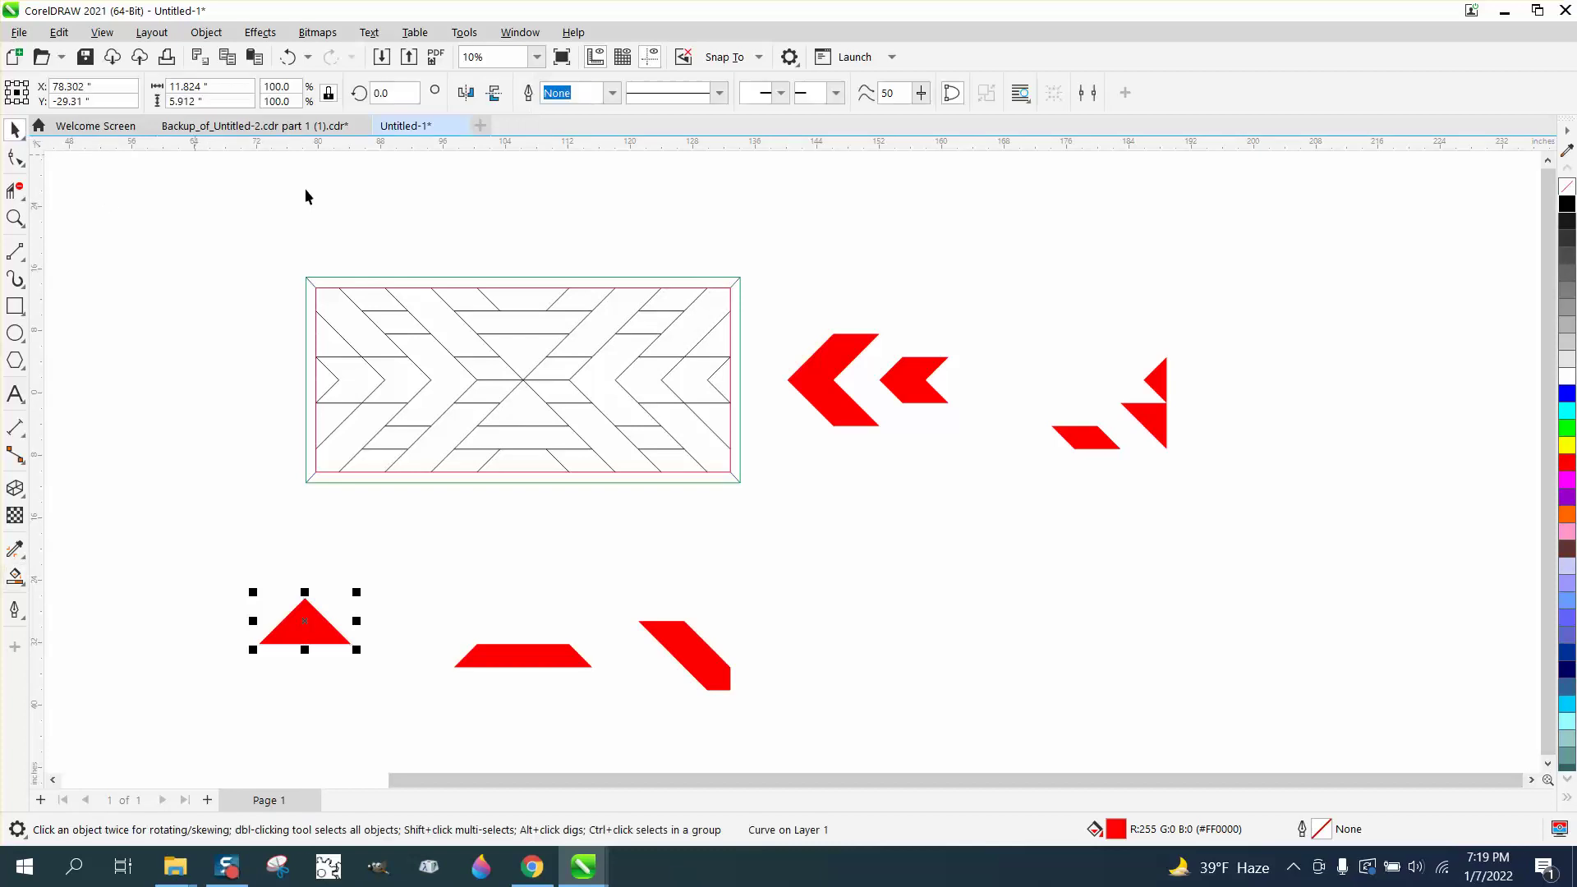
pyautogui.moveTo(764, 279); pyautogui.dragTo(1225, 519)
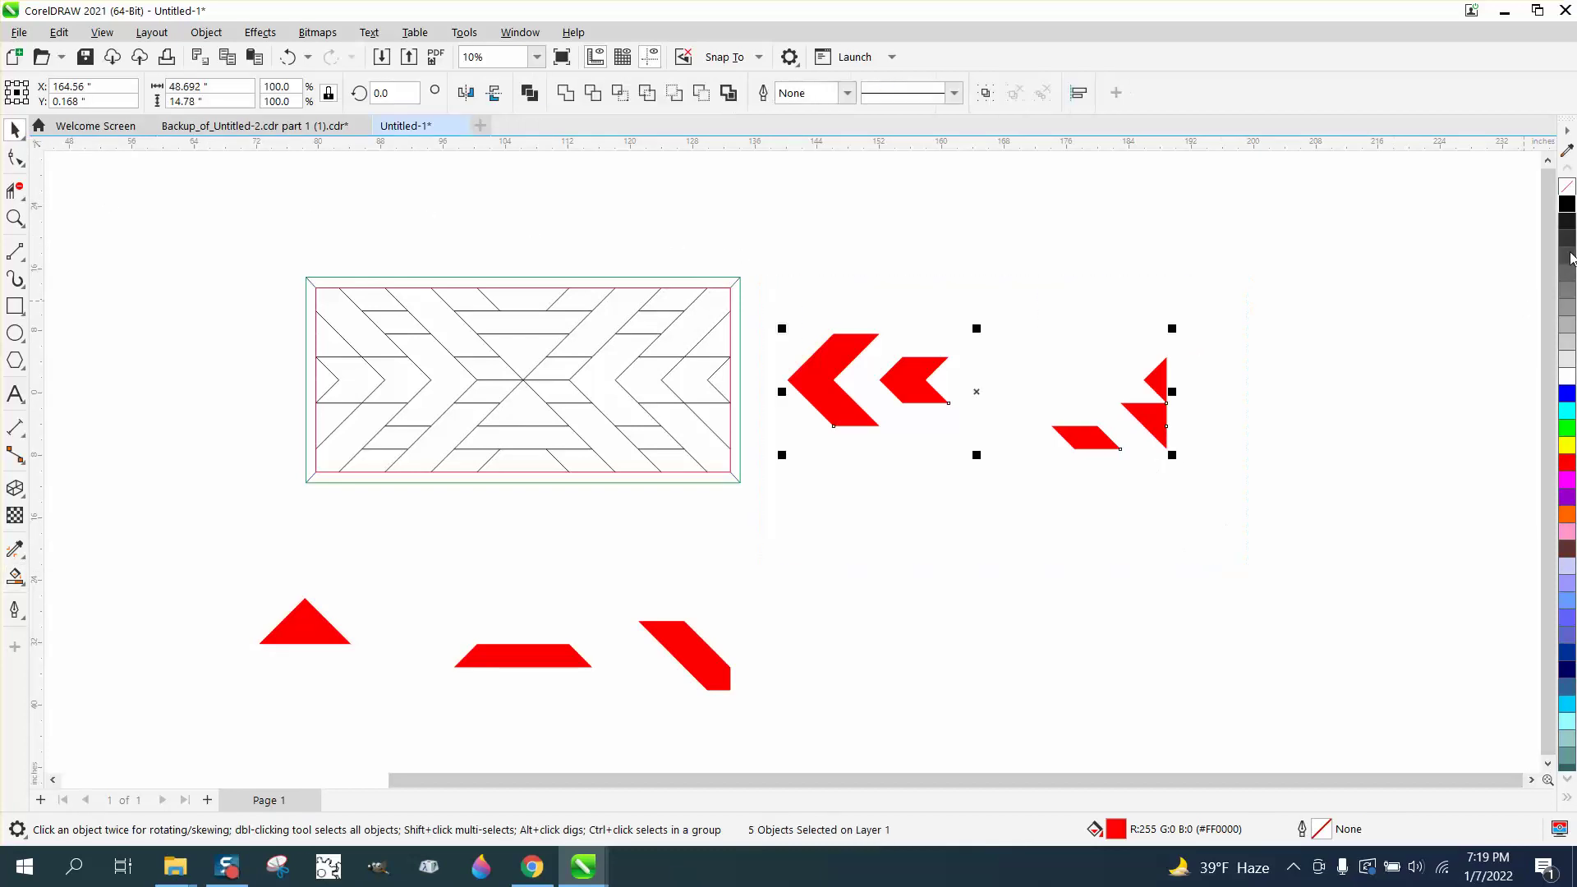
pyautogui.click(1568, 187)
pyautogui.rightClick(1569, 465)
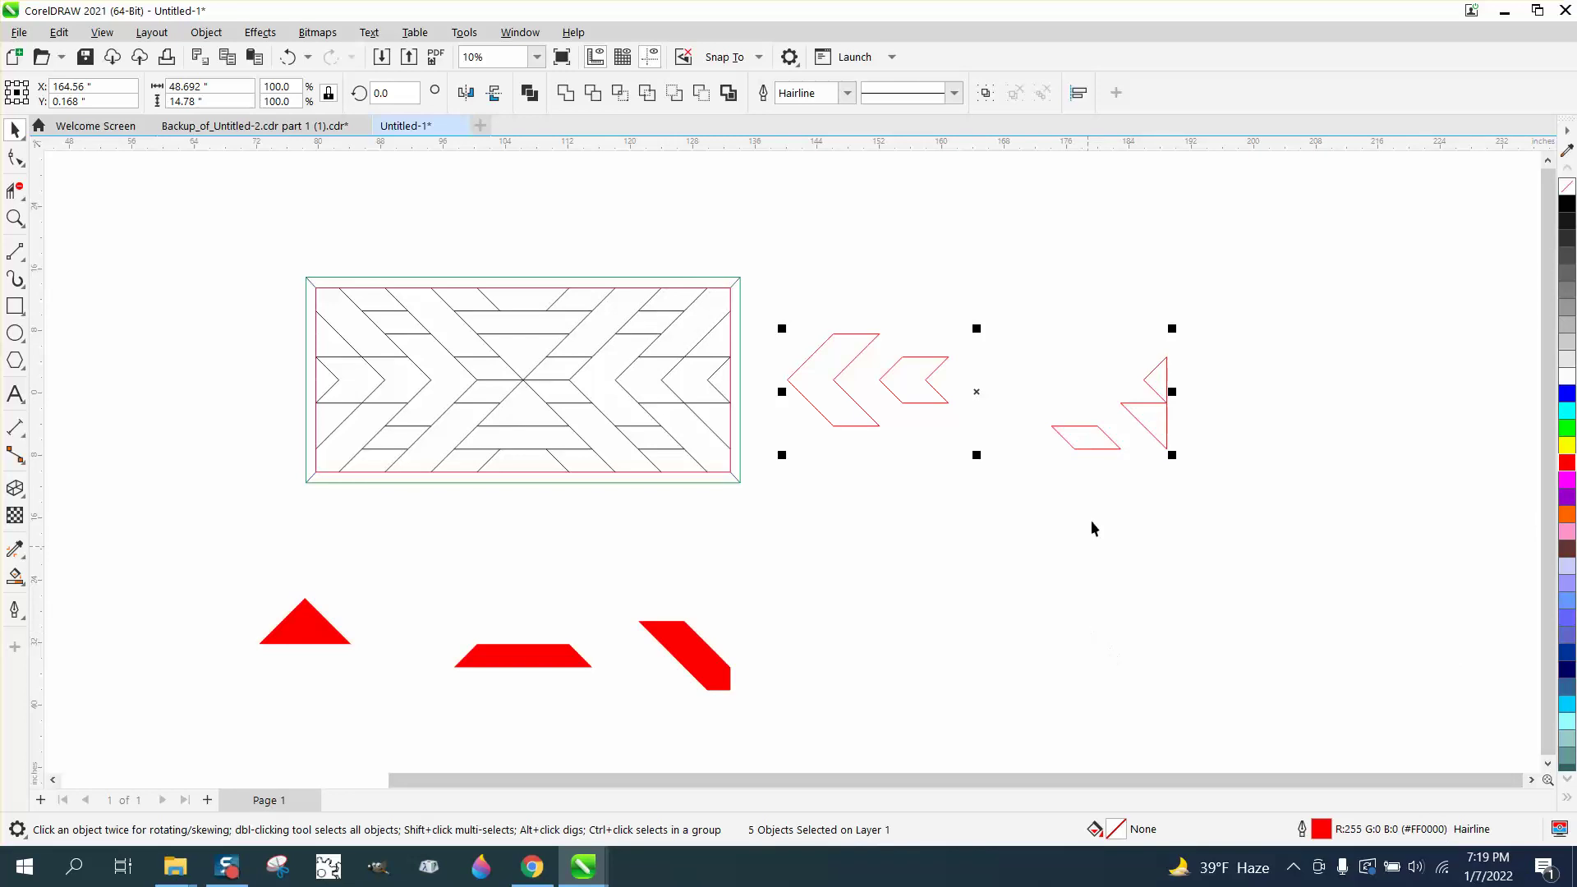
# Step: Move the small triangle, the parallelogram and the right-angled triangle close together beside the small arrow piece, and deselect
pyautogui.click(1148, 377)
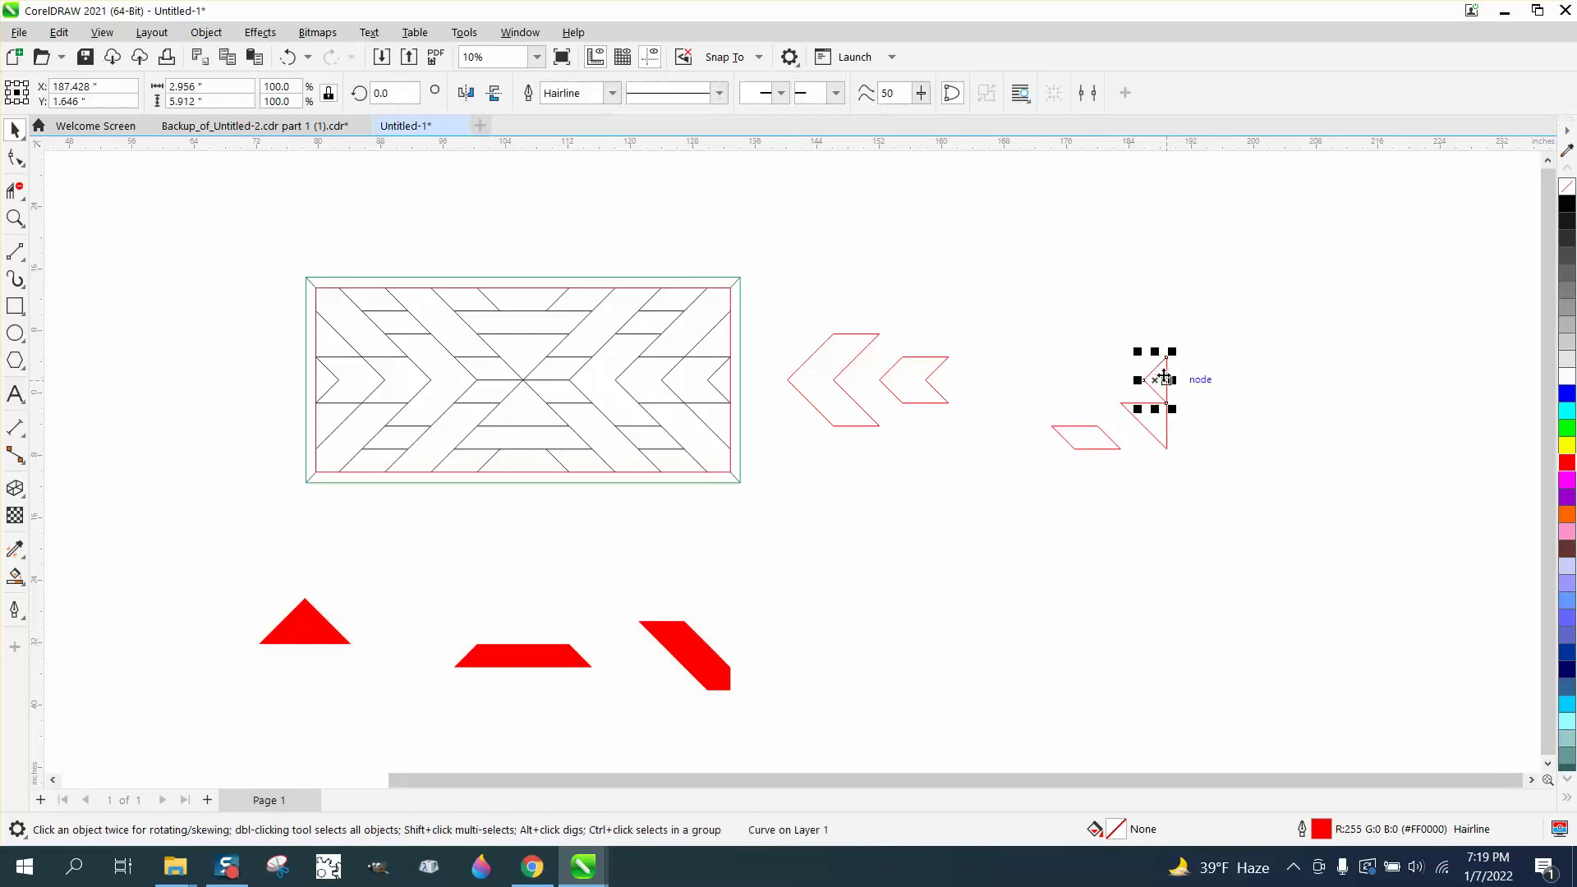
pyautogui.moveTo(1168, 380); pyautogui.dragTo(1387, 379)
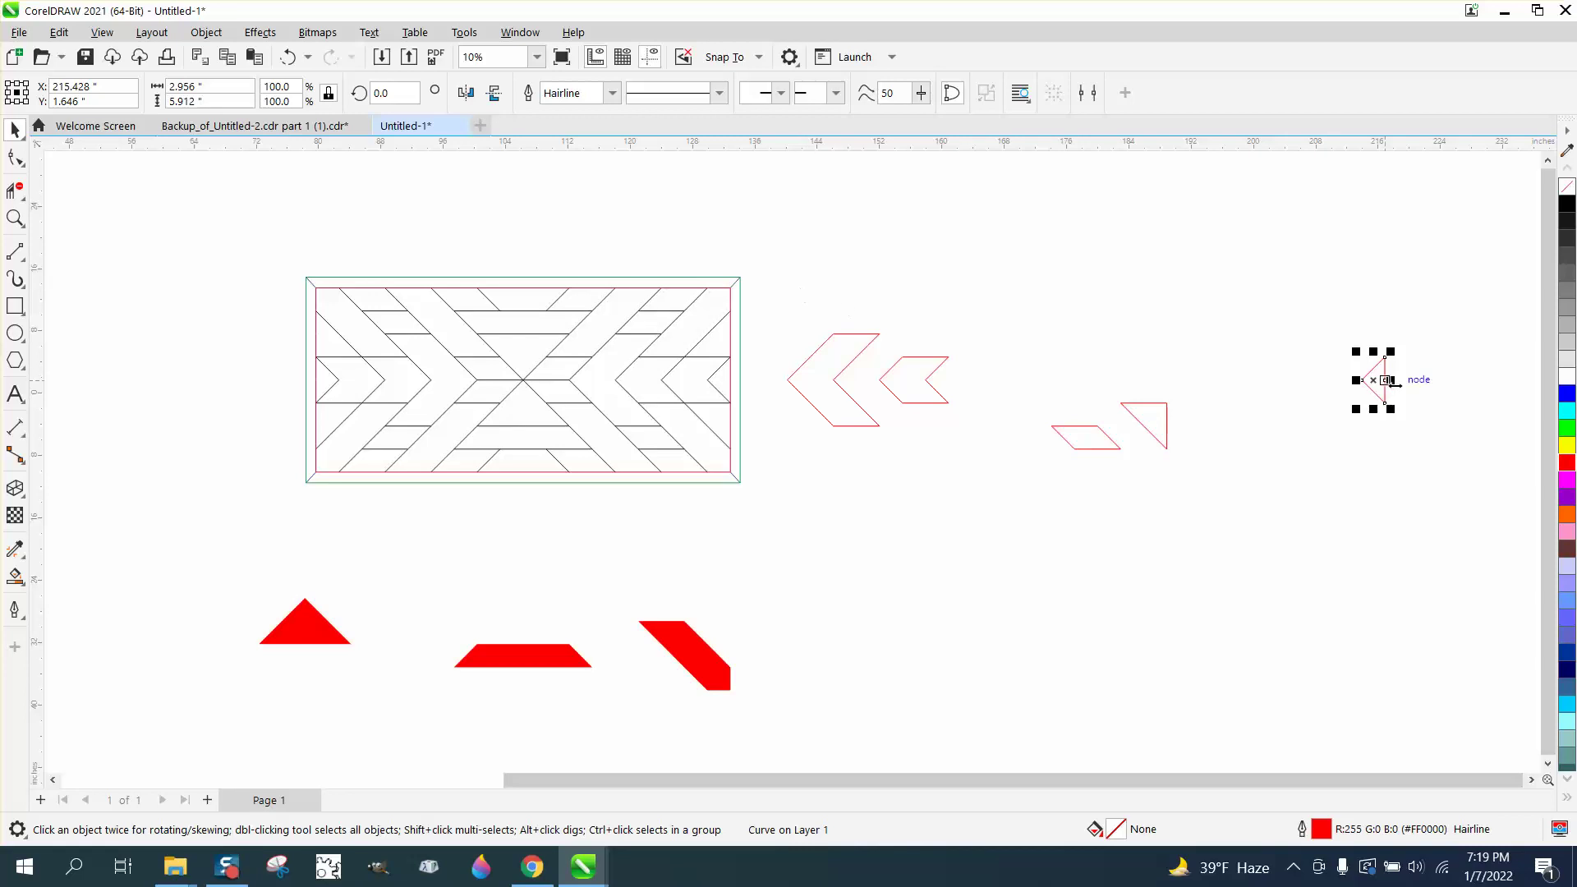
pyautogui.moveTo(1370, 378); pyautogui.dragTo(979, 340)
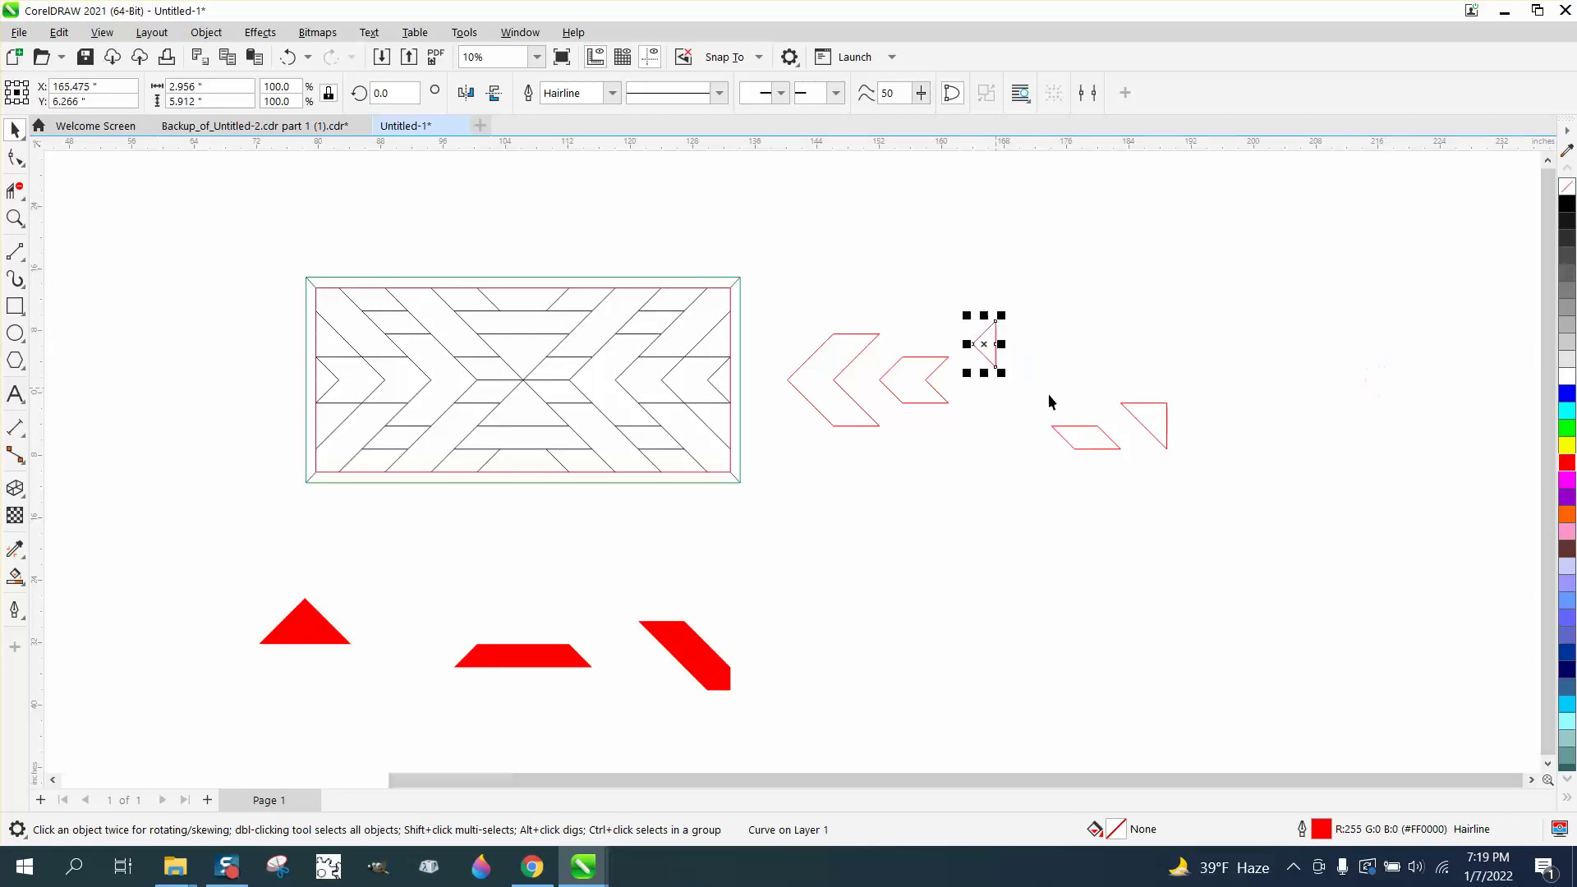
pyautogui.moveTo(1063, 433); pyautogui.dragTo(975, 399)
pyautogui.moveTo(1142, 407); pyautogui.dragTo(1036, 366)
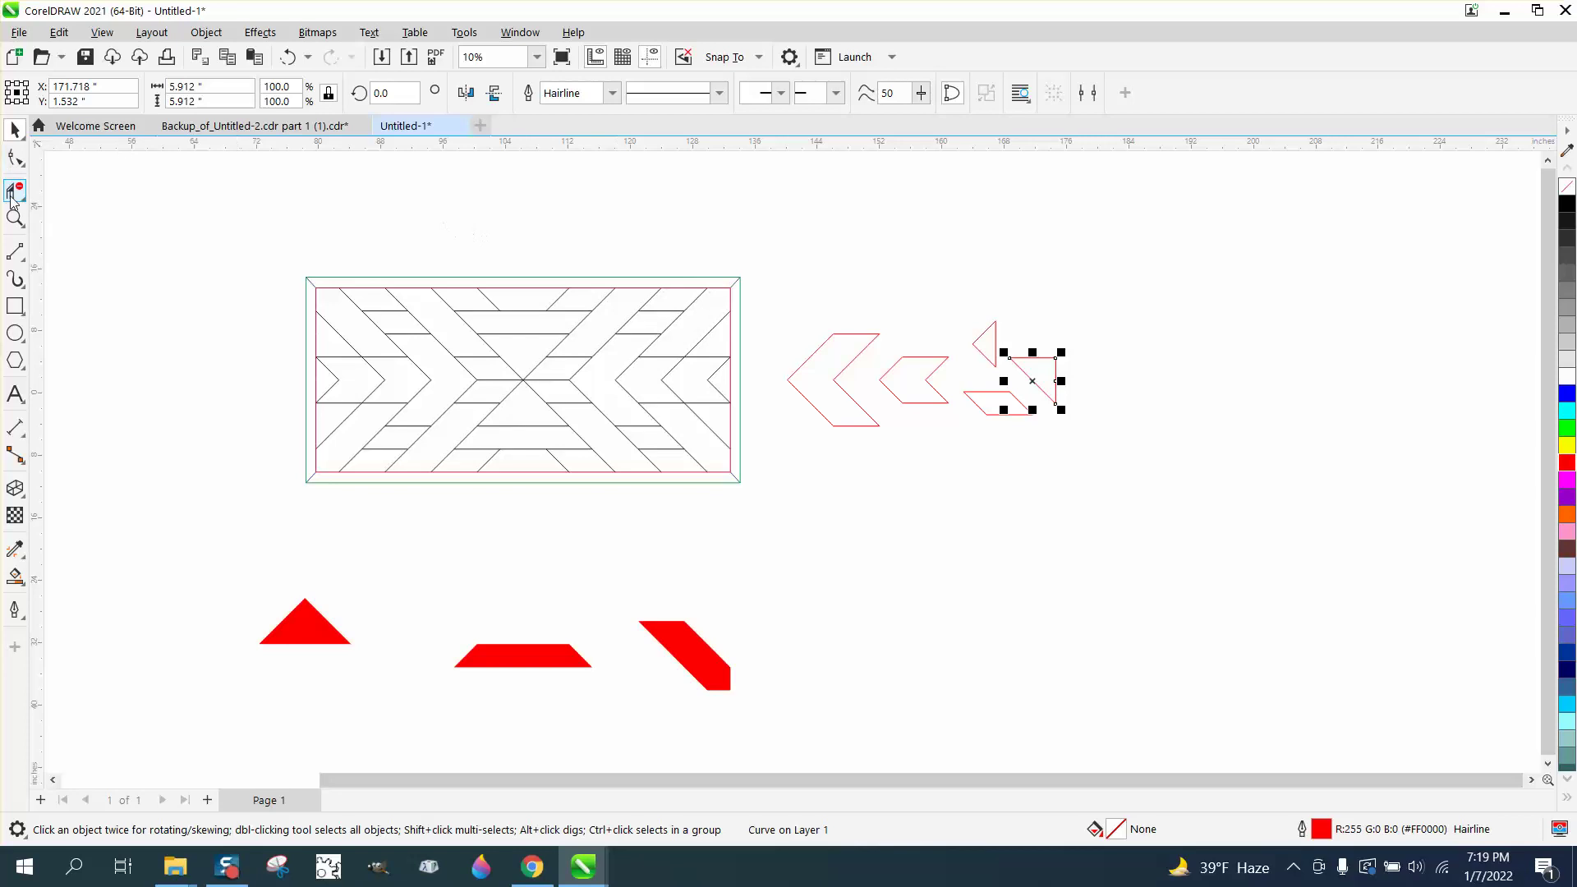
pyautogui.click(79, 253)
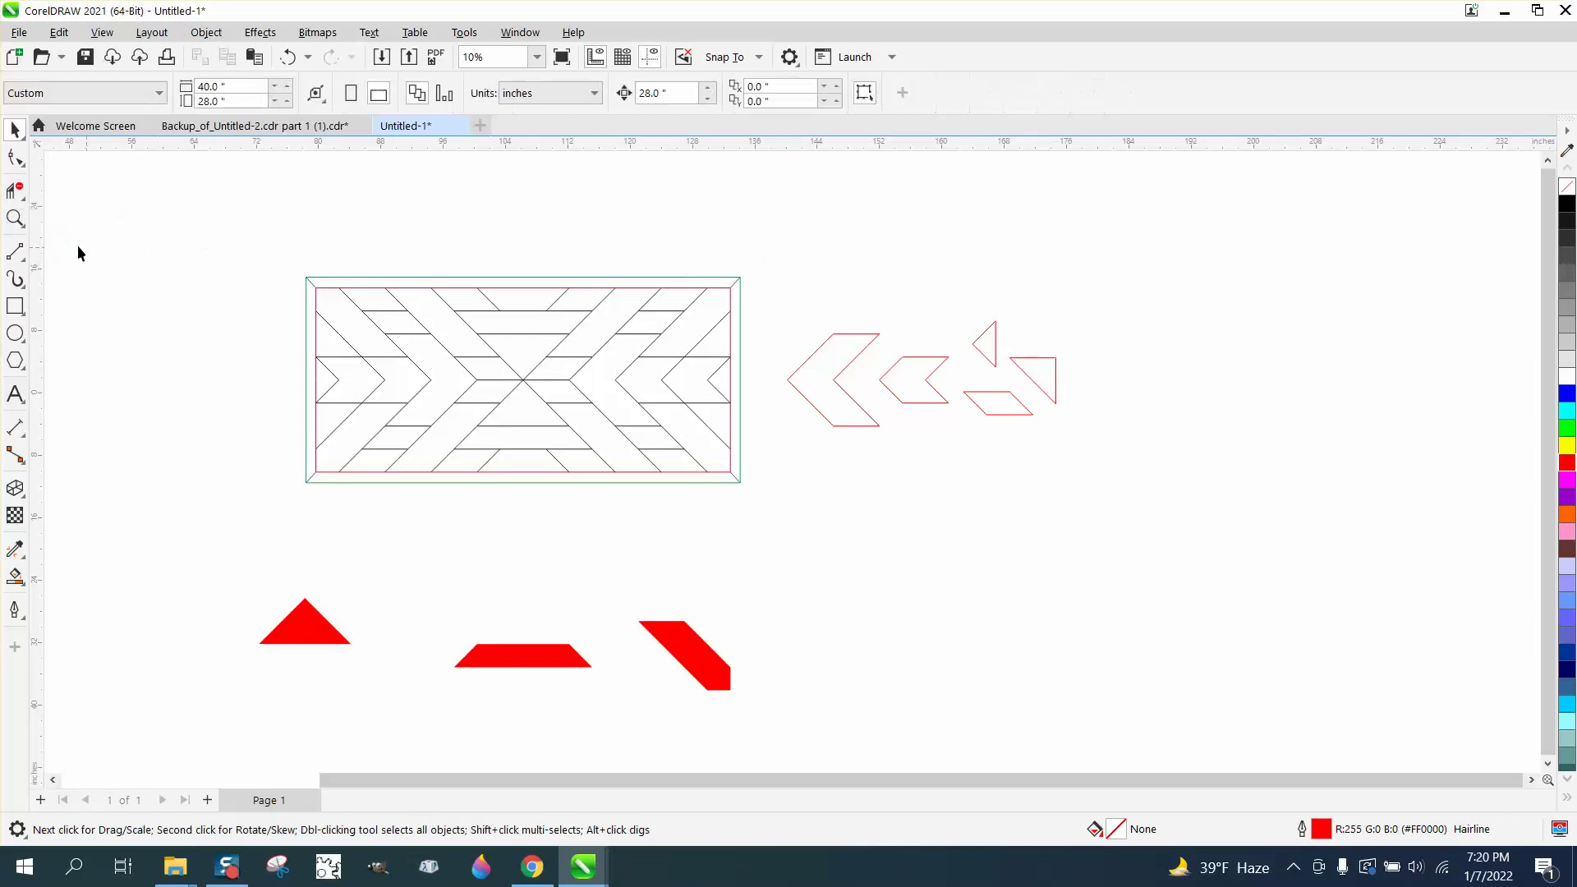
# Step: Select the five red-outlined pieces beside the pattern and group them
pyautogui.click(14, 218)
pyautogui.moveTo(743, 278); pyautogui.dragTo(1250, 556)
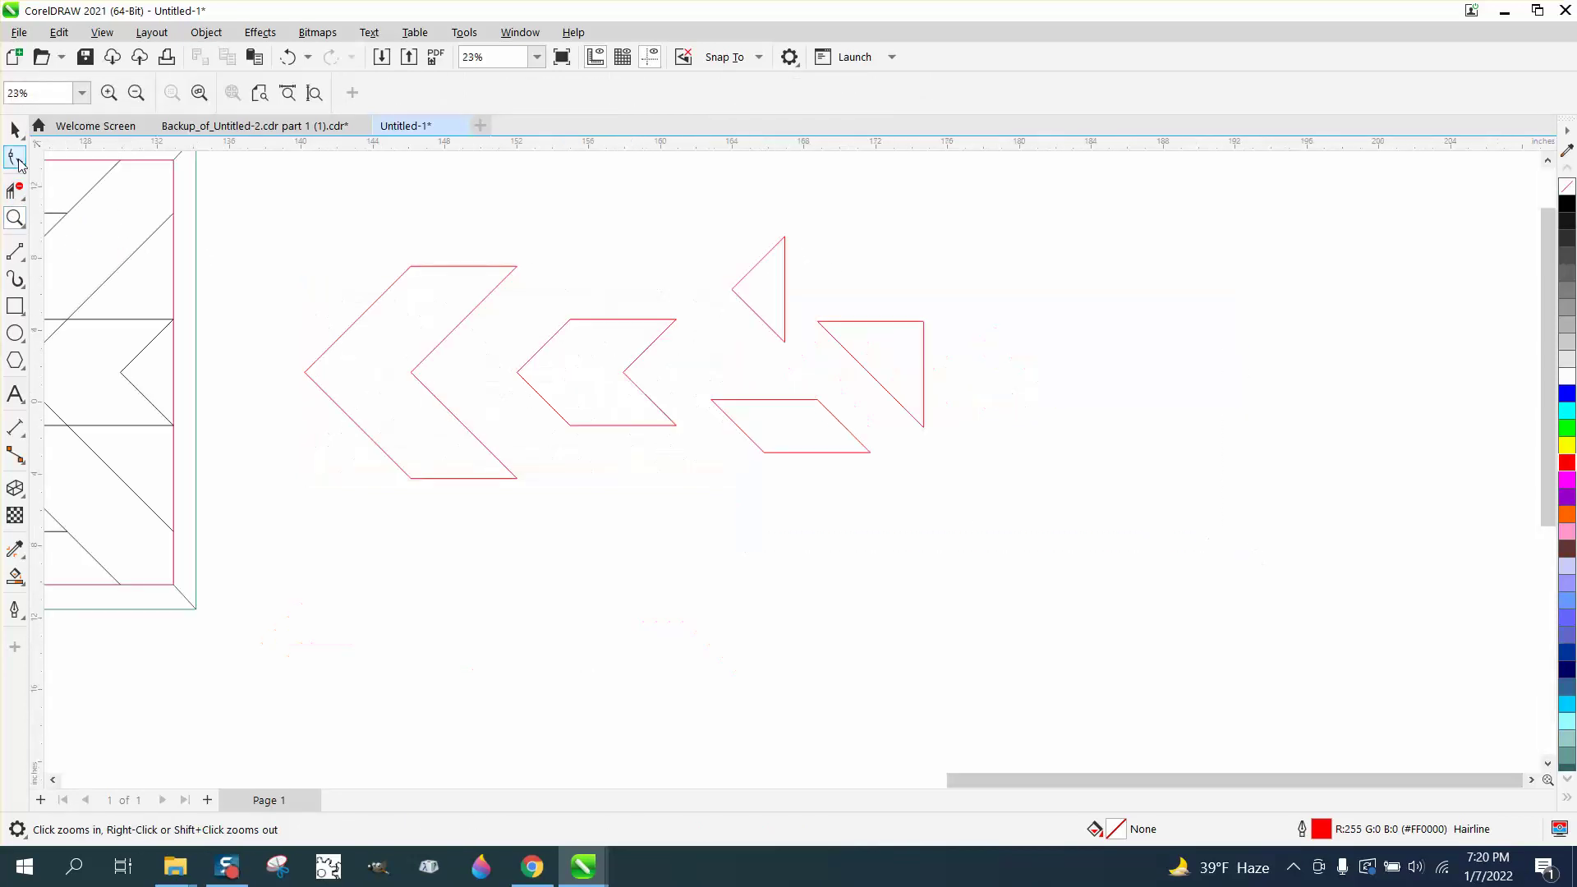
pyautogui.click(15, 129)
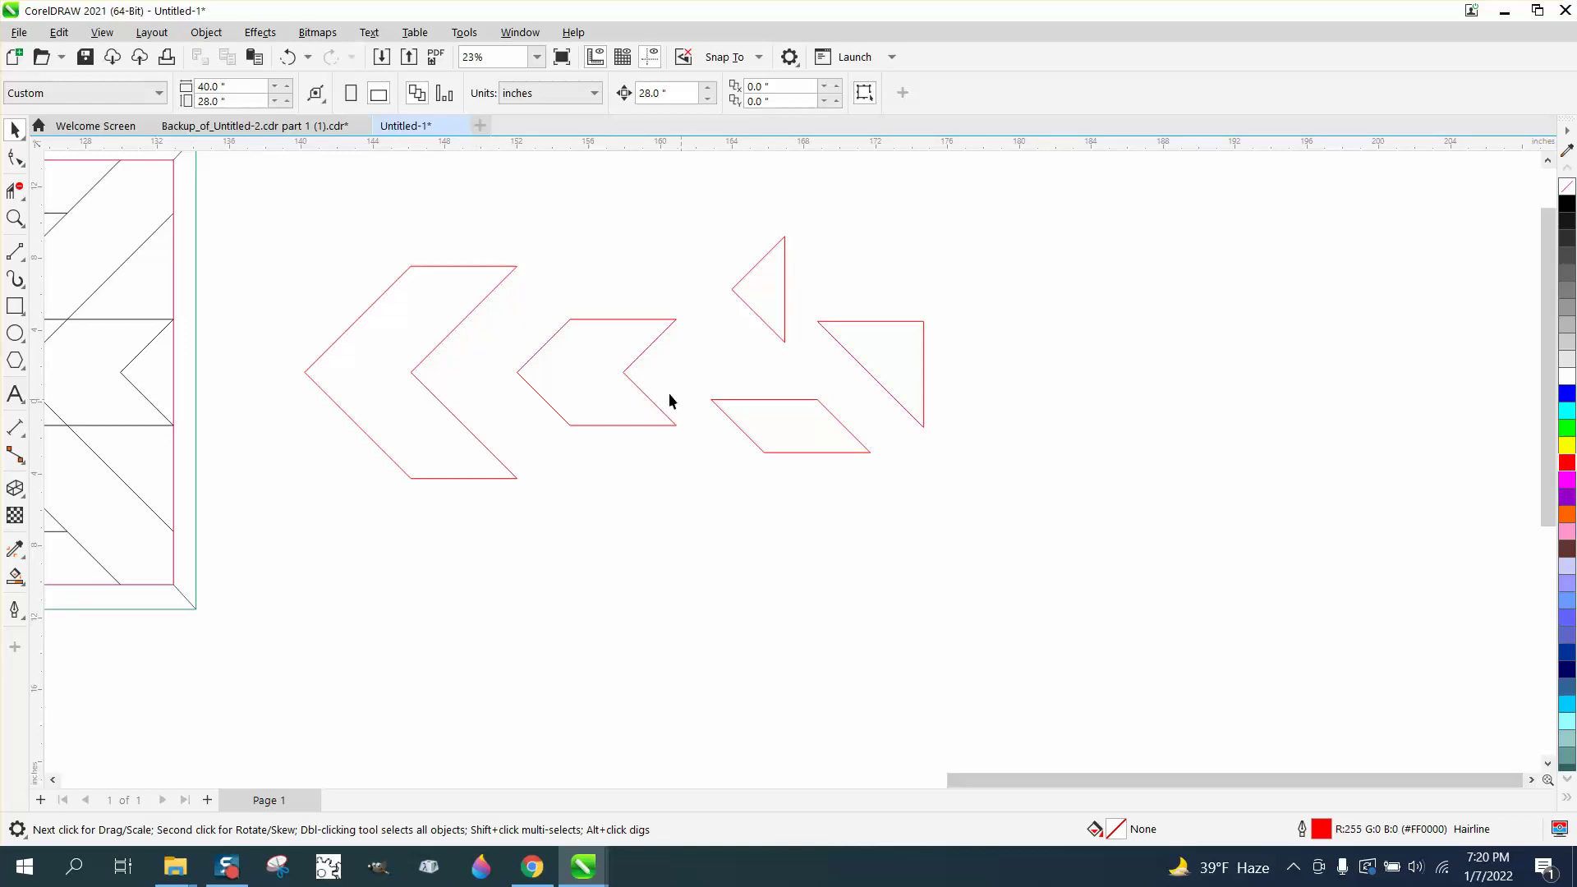
pyautogui.scroll(-1, 712, 397)
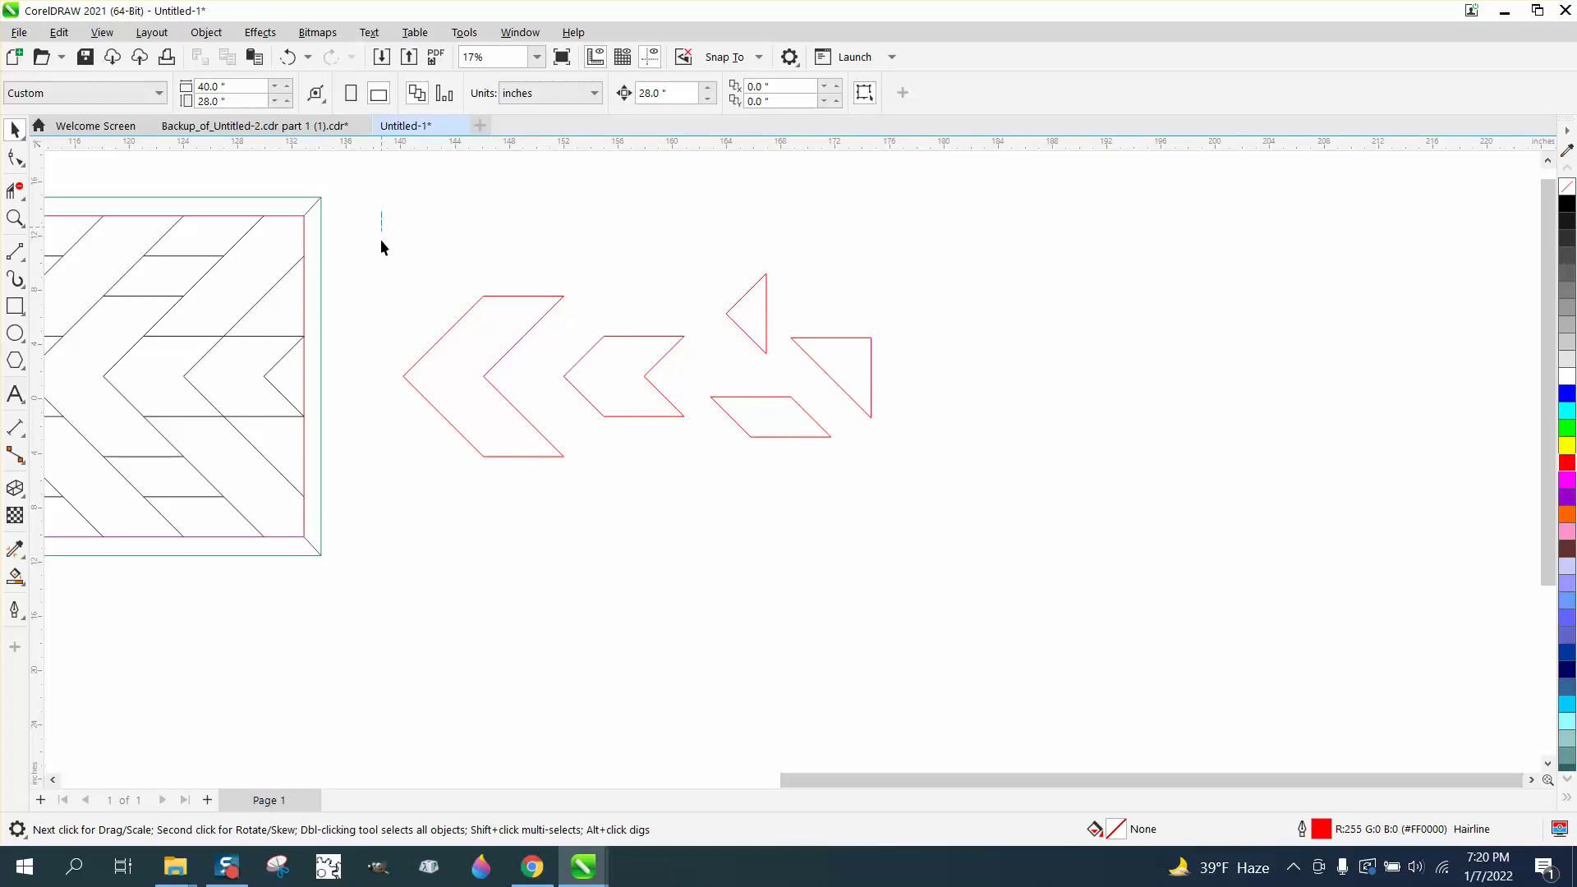
pyautogui.moveTo(1000, 498); pyautogui.dragTo(1003, 499)
pyautogui.hotkey('ctrl', 'g')
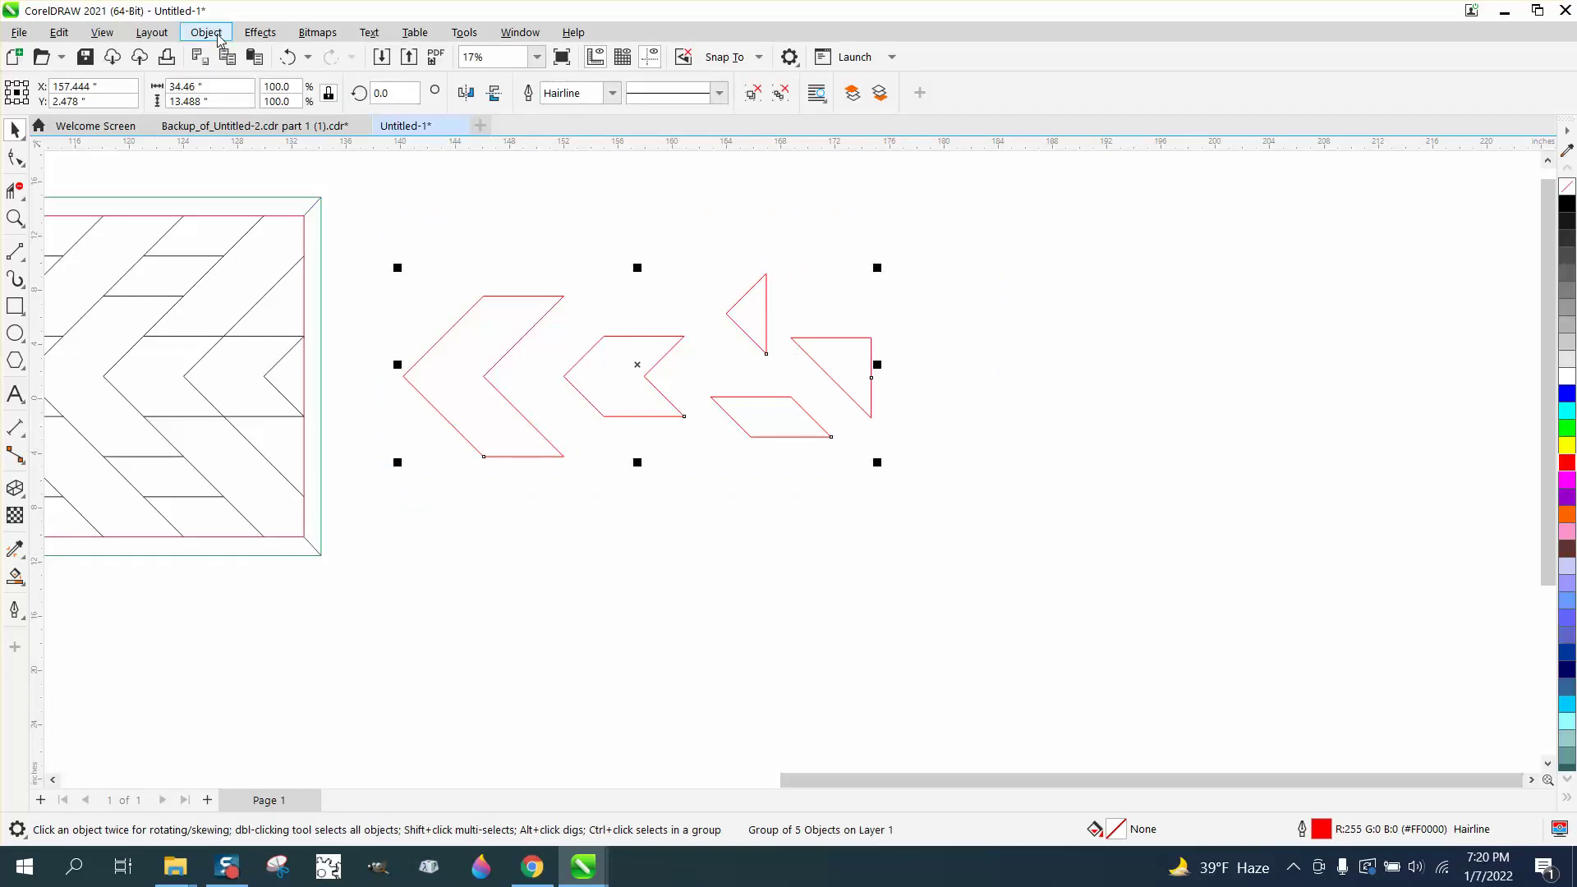
# Step: Apply a one-step outside contour with a 0.05-inch offset to the grouped pieces
pyautogui.click(259, 33)
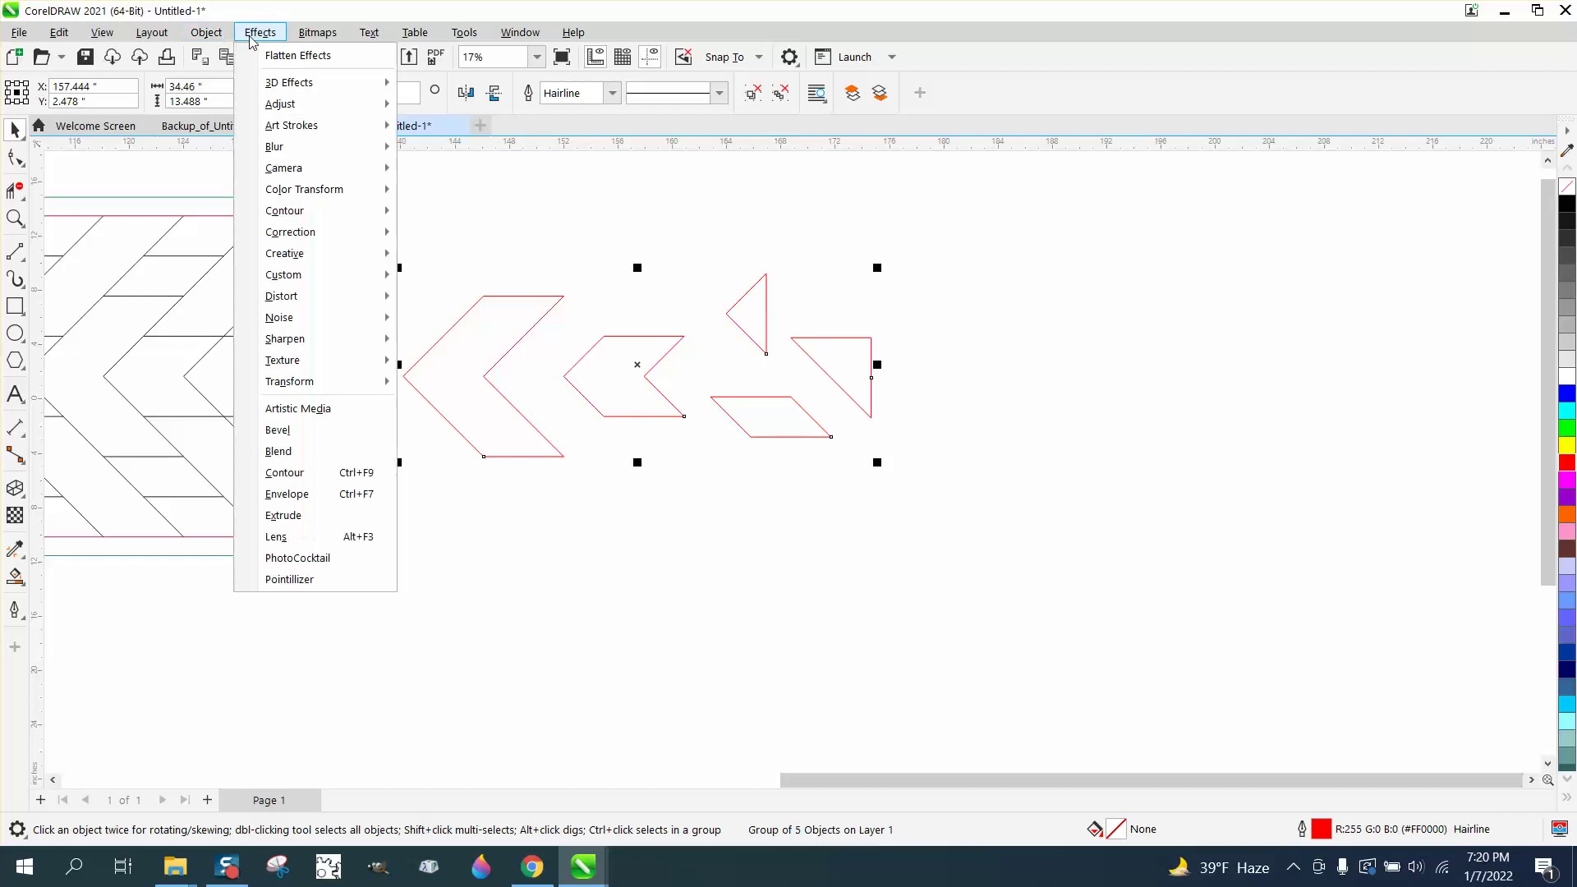
pyautogui.click(285, 474)
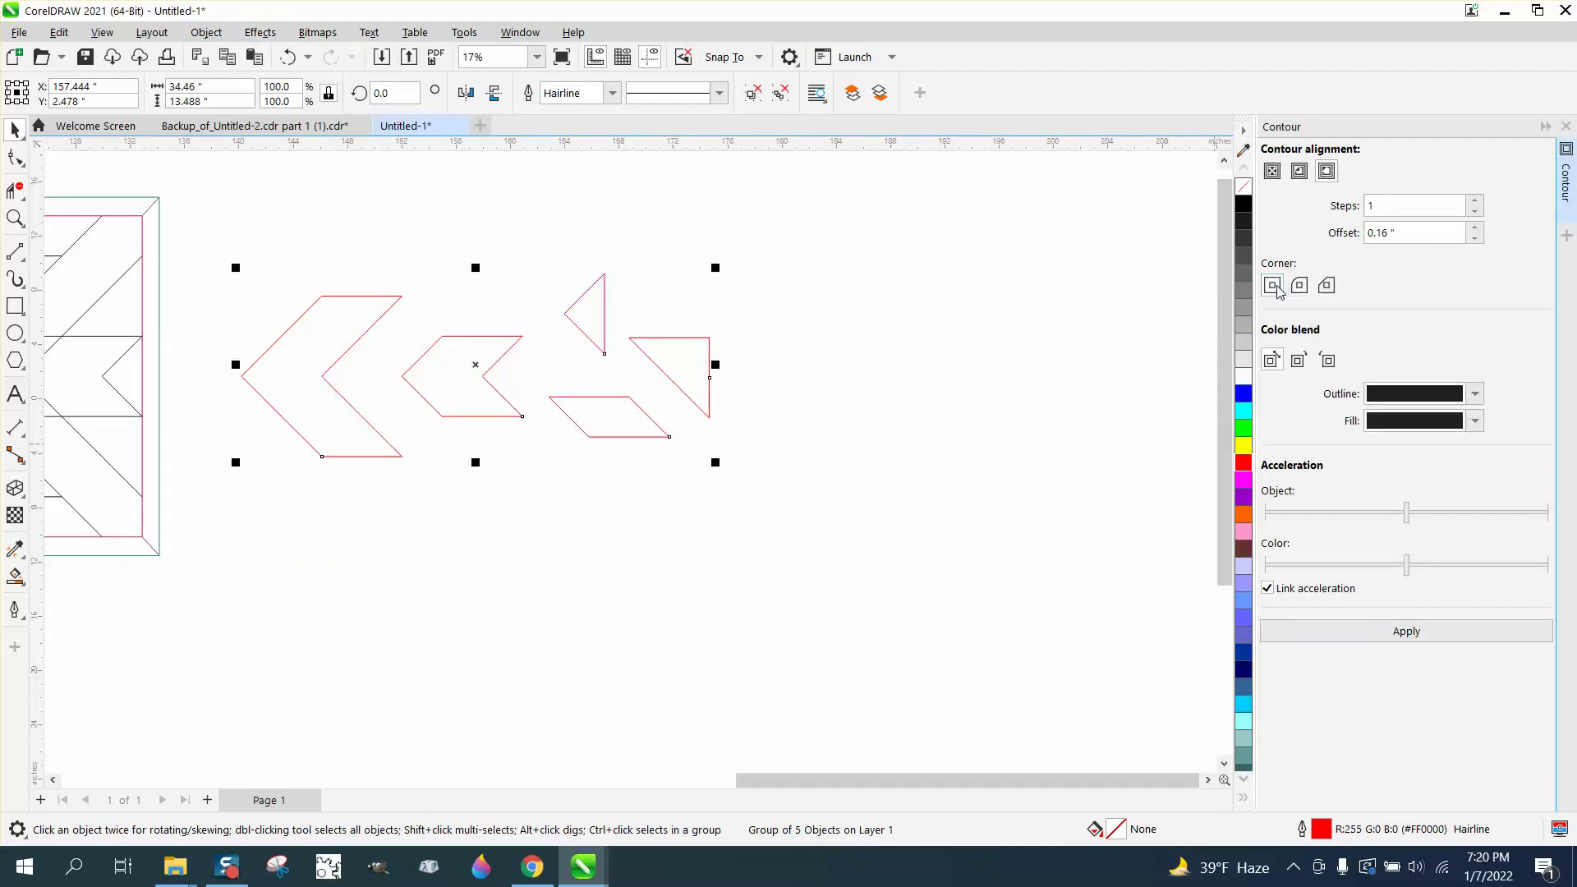
pyautogui.moveTo(1401, 233); pyautogui.dragTo(1355, 238)
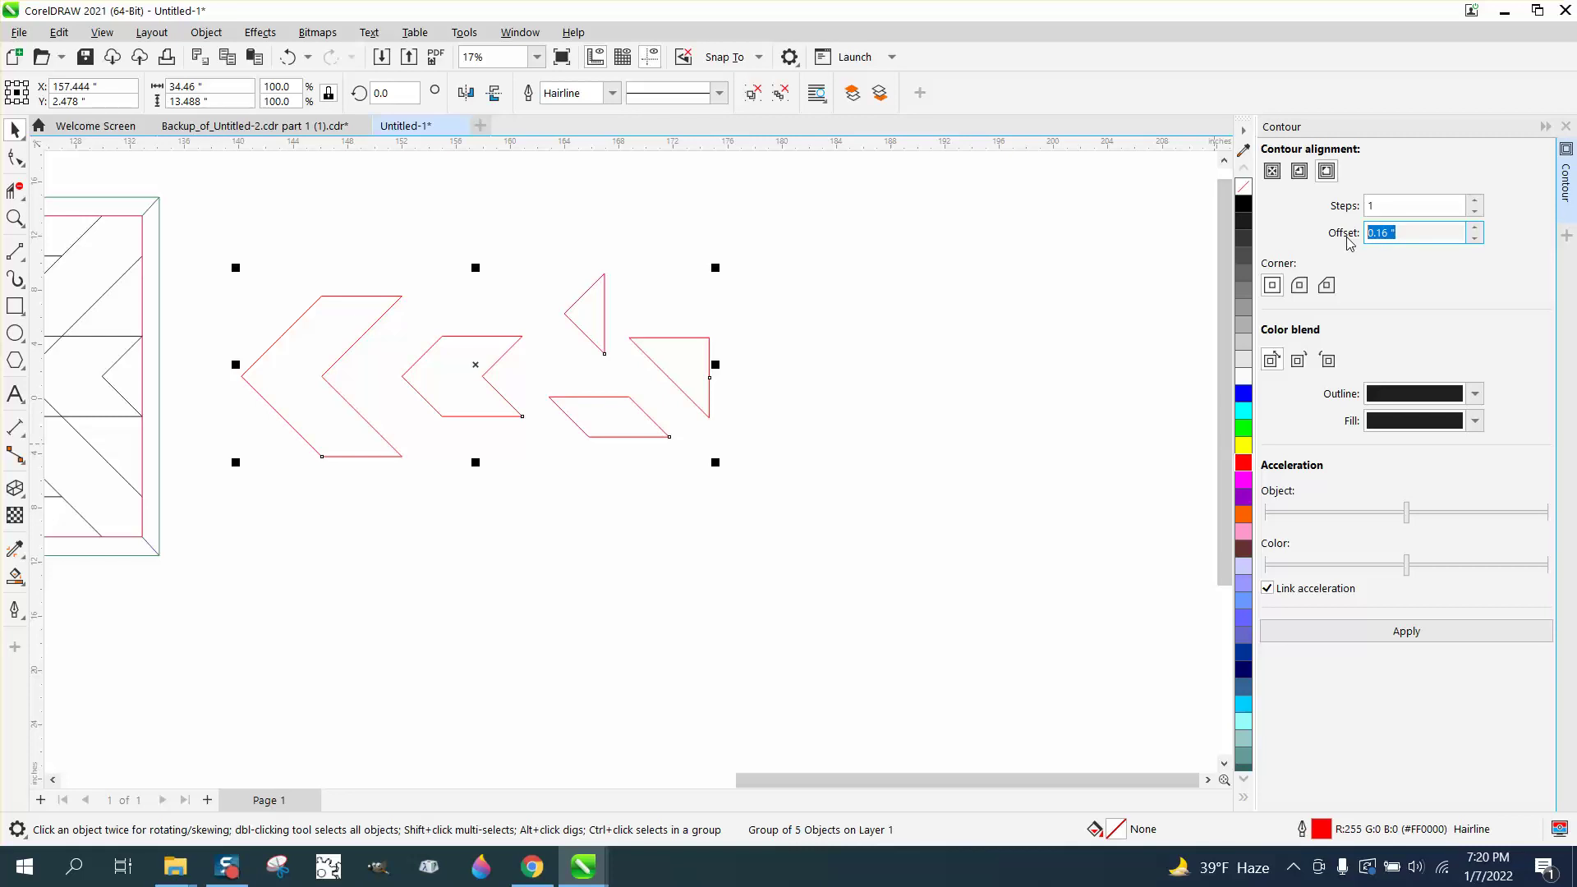
pyautogui.write('.05')
pyautogui.click(1426, 642)
# Step: Inspect the contour at the large chevron's upper corner up close and undo the contour
pyautogui.click(15, 218)
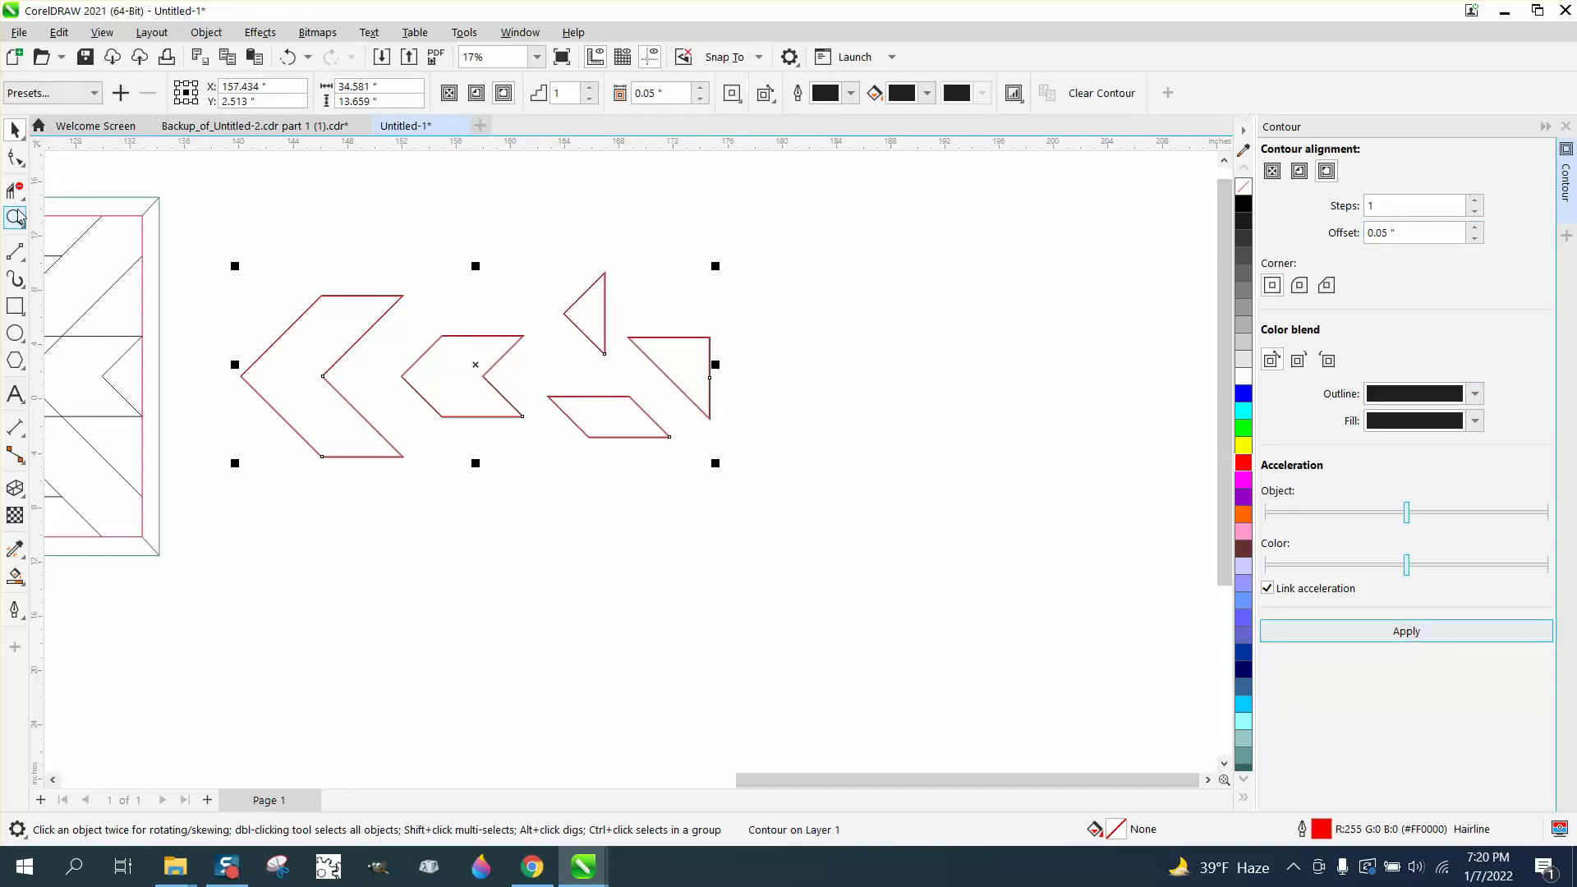
pyautogui.moveTo(328, 259); pyautogui.dragTo(477, 344)
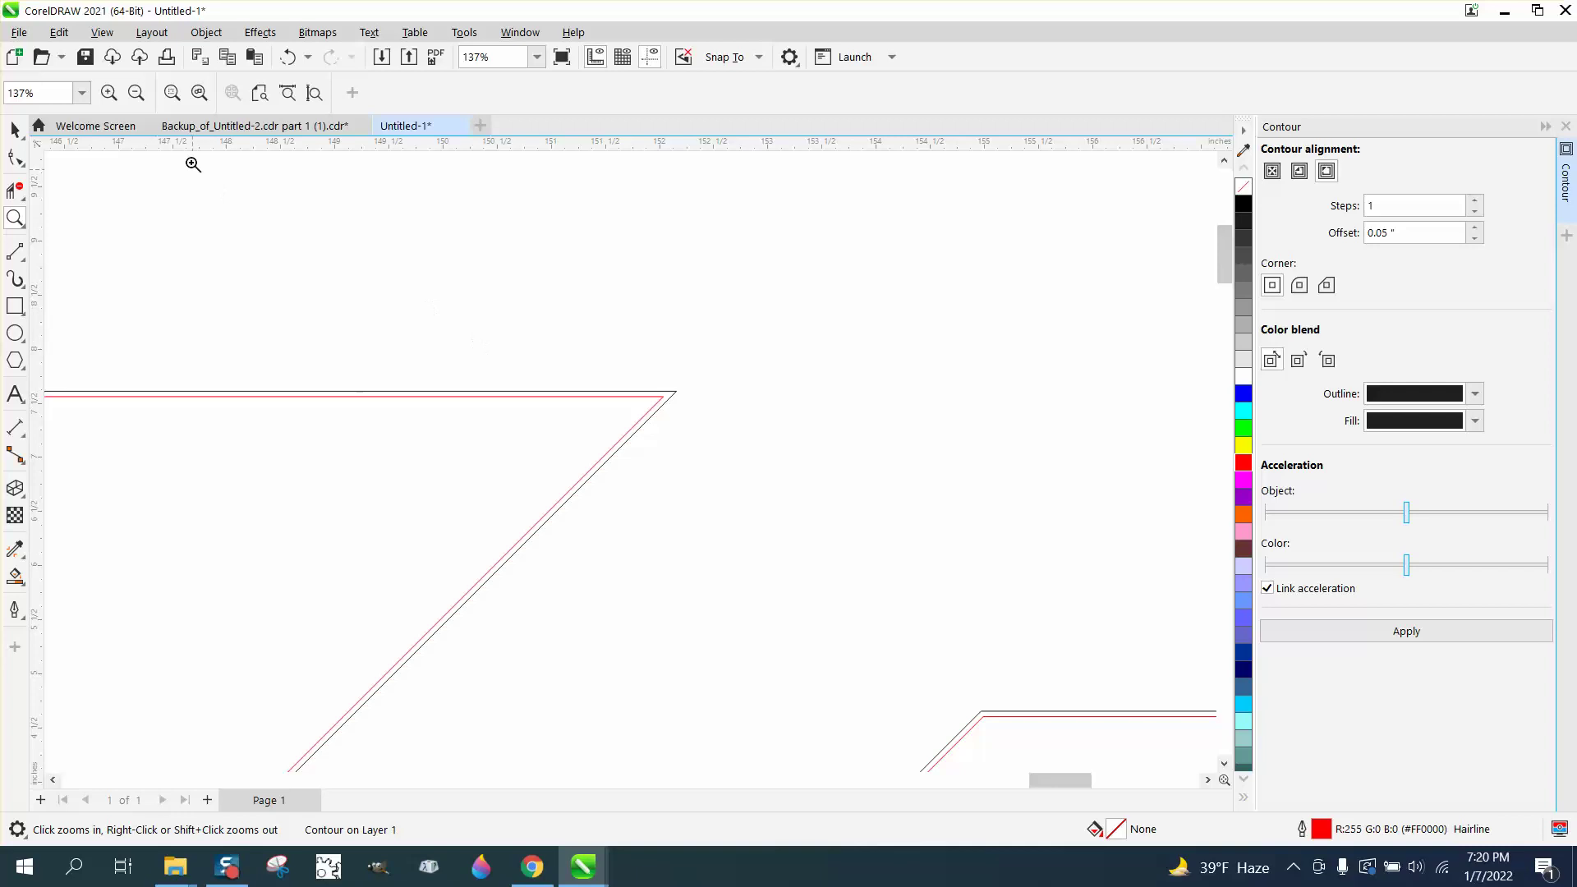
pyautogui.click(288, 57)
pyautogui.click(15, 129)
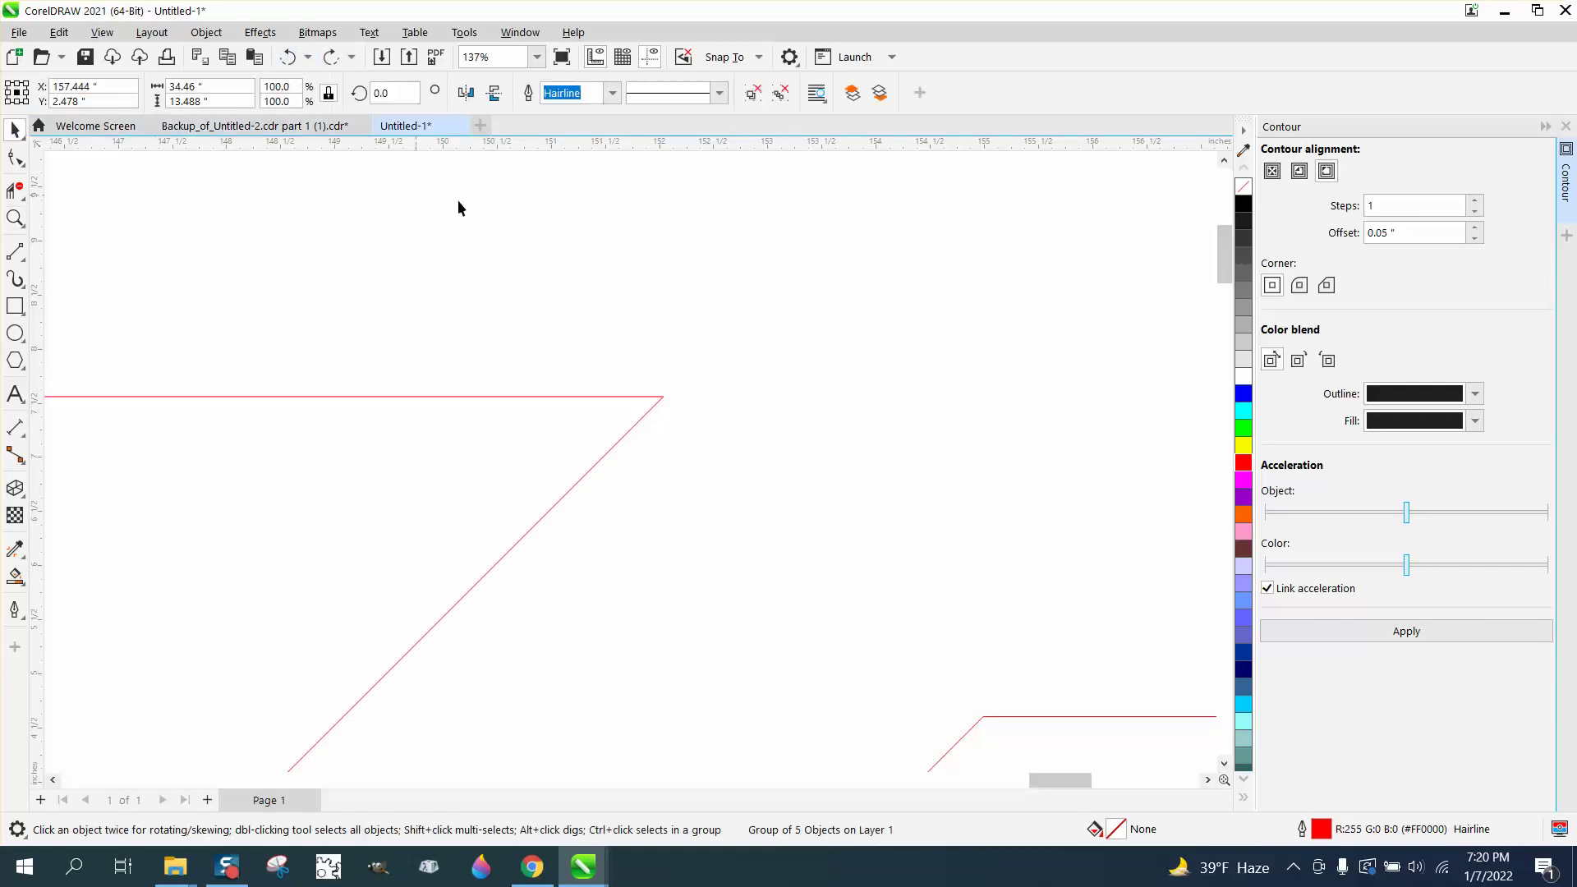
# Step: Apply a one-step outside contour with a 0.1-inch offset to the grouped pieces
pyautogui.scroll(-1, 588, 250)
pyautogui.moveTo(1399, 233); pyautogui.dragTo(1355, 239)
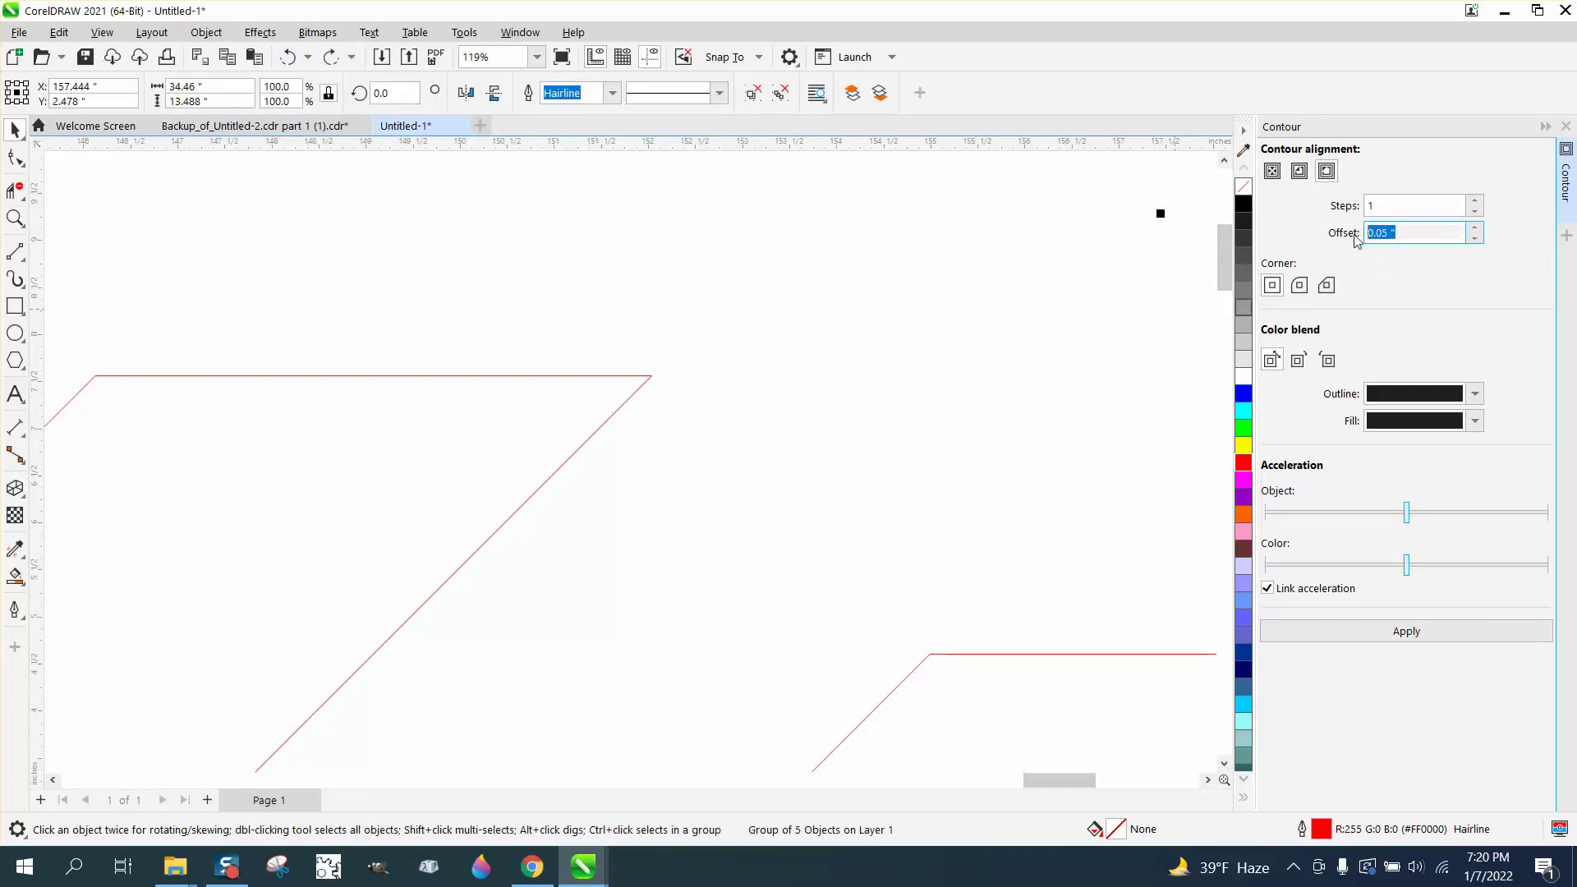
pyautogui.write('.1')
pyautogui.click(1409, 633)
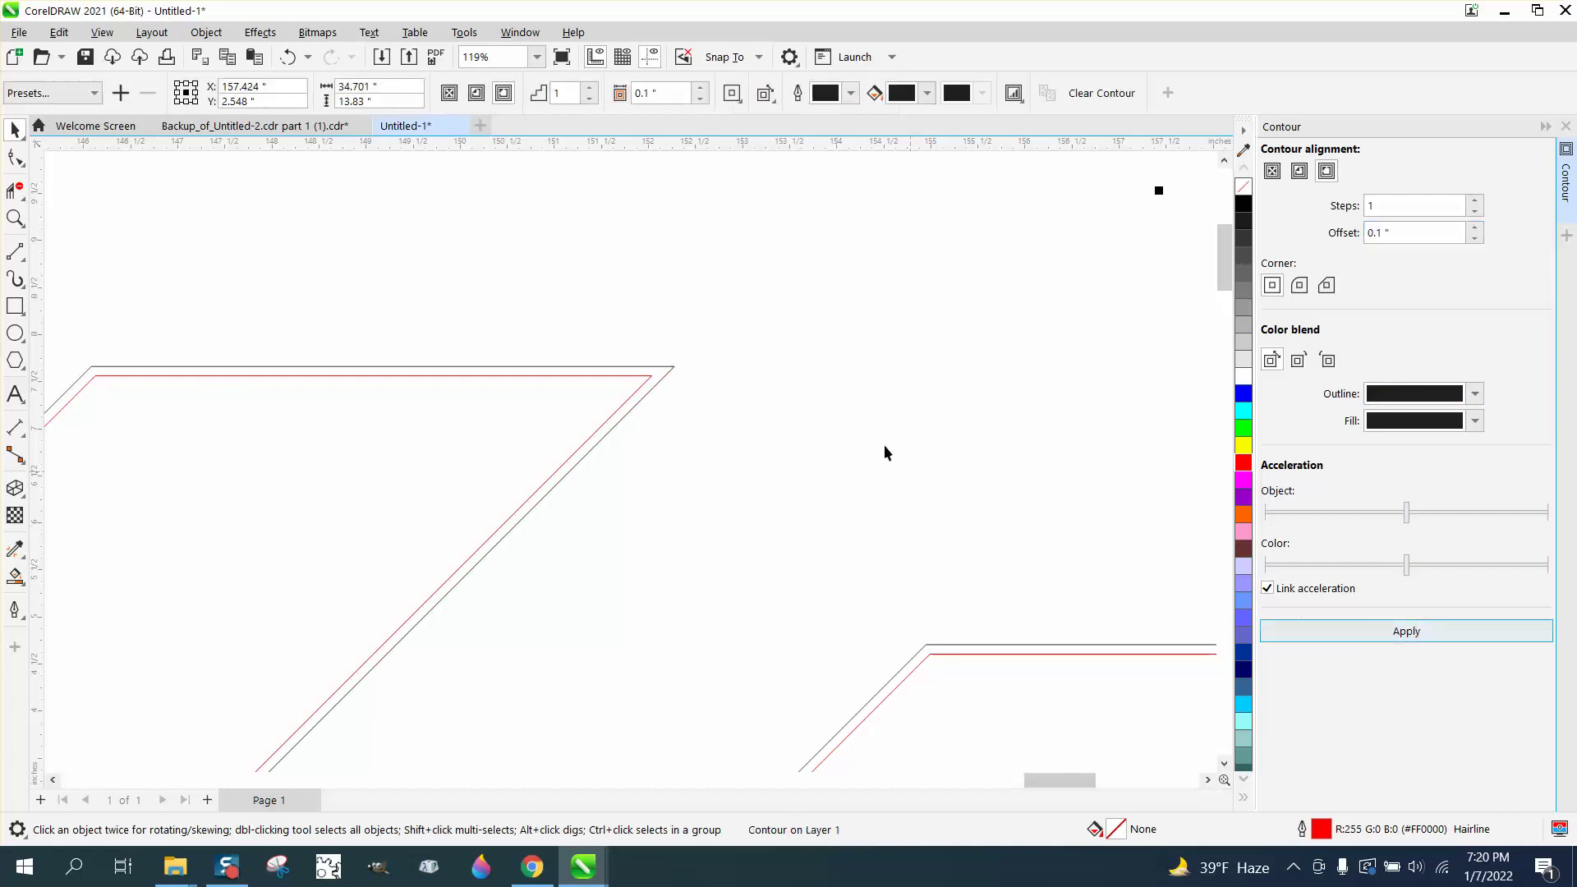
# Step: Inspect the 0.1-inch contour around the separated pieces and undo it
pyautogui.click(759, 304)
pyautogui.scroll(-4, 730, 288)
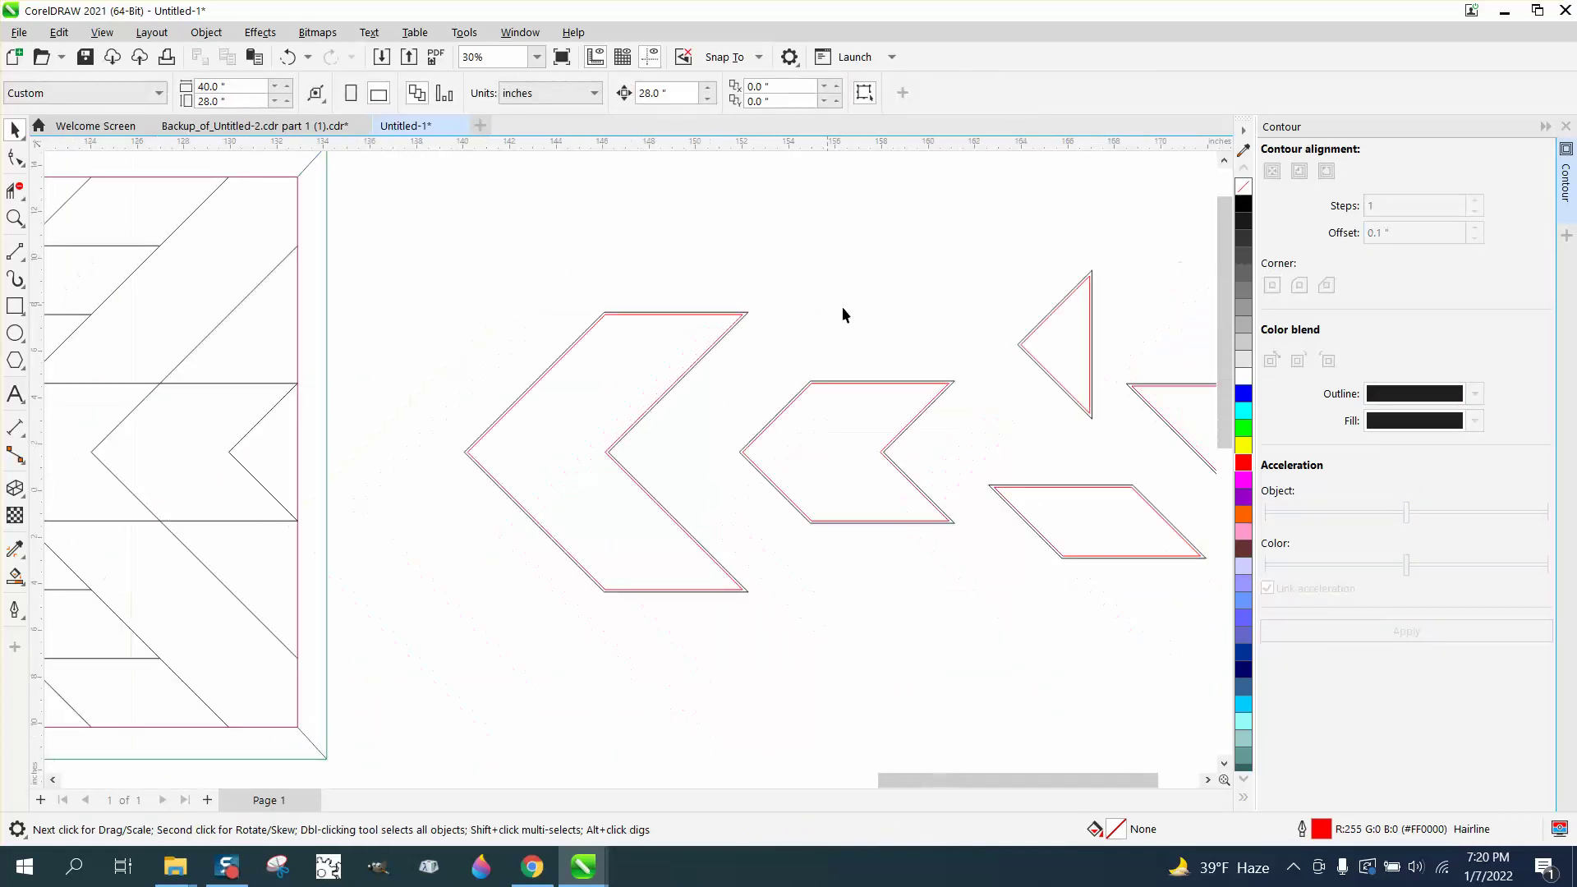
pyautogui.scroll(-3, 550, 342)
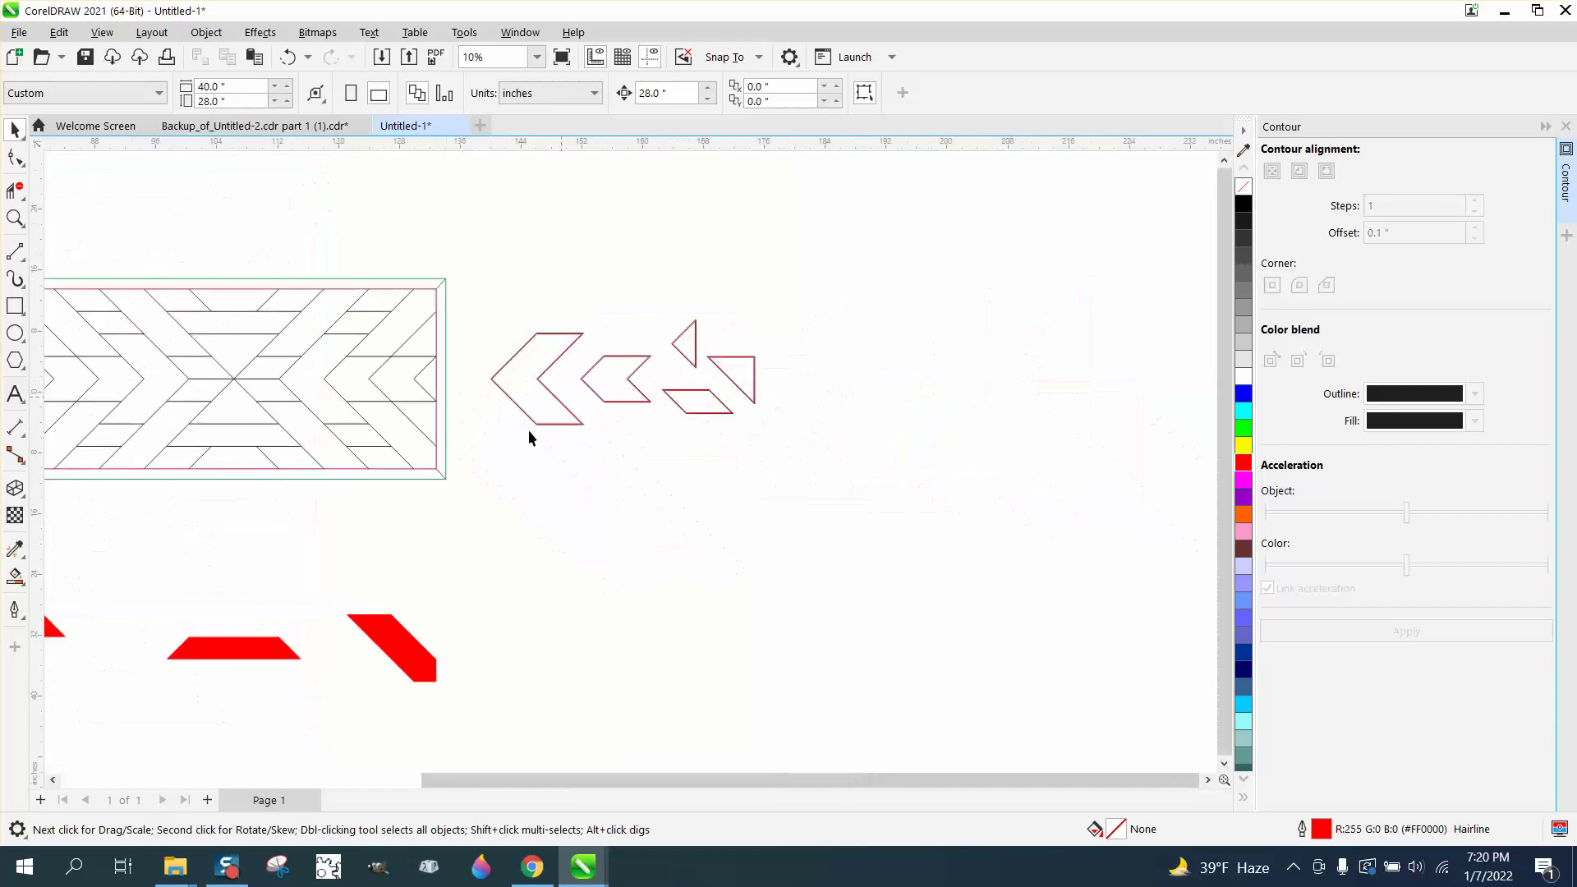
pyautogui.scroll(-1, 485, 583)
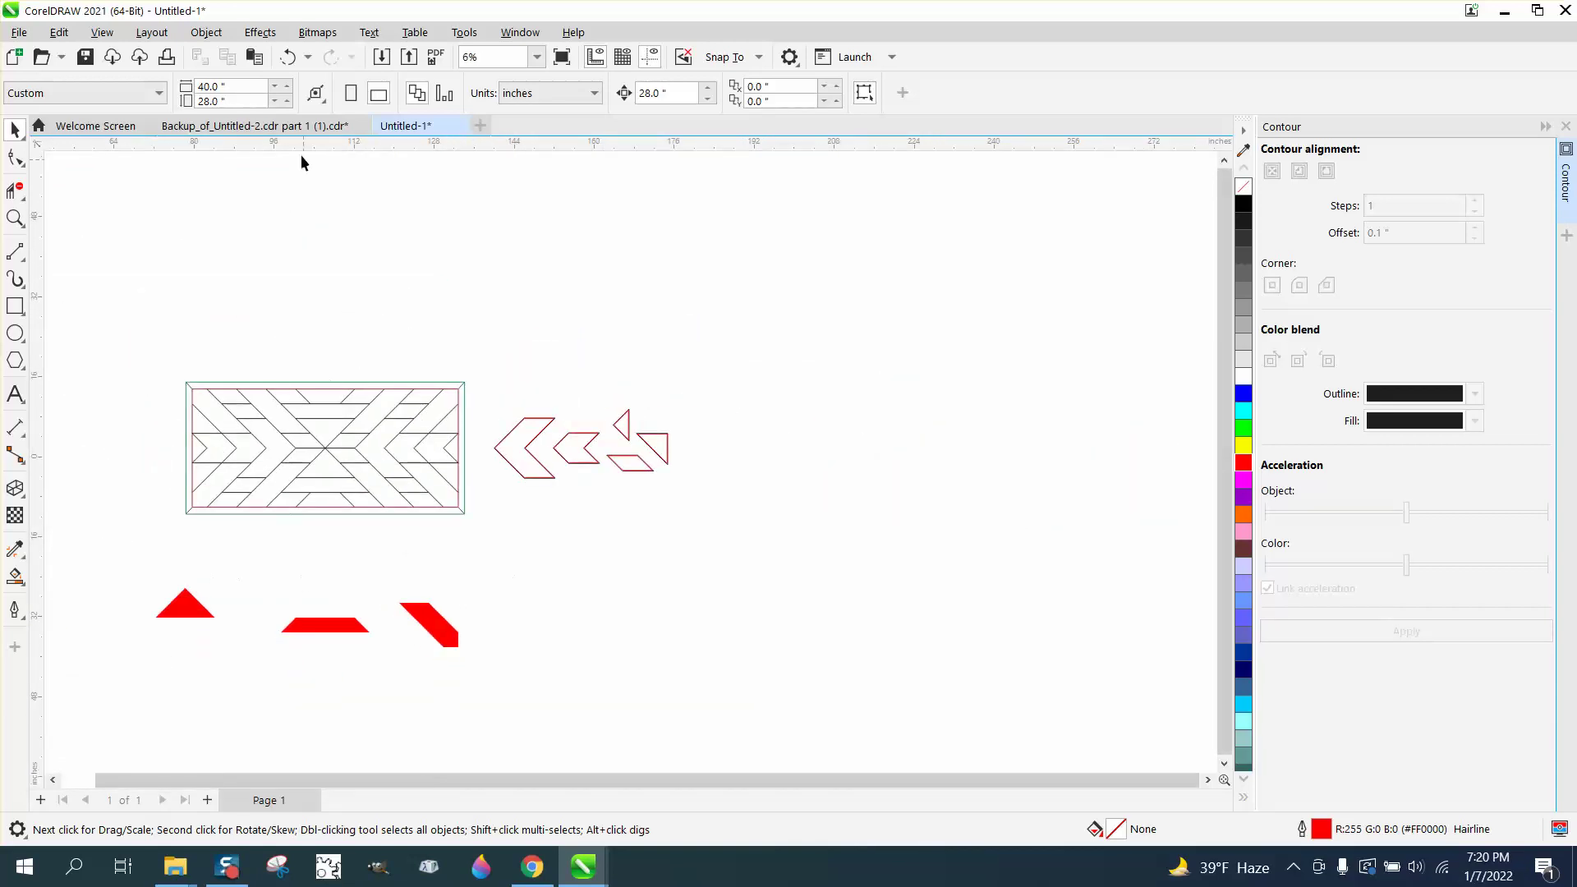
pyautogui.click(287, 57)
# Step: Move the three red-filled pieces directly beneath the outlined pieces and change them to red outlines with no fill
pyautogui.moveTo(141, 553); pyautogui.dragTo(517, 709)
pyautogui.moveTo(312, 610); pyautogui.dragTo(601, 563)
pyautogui.moveTo(136, 552); pyautogui.dragTo(476, 644)
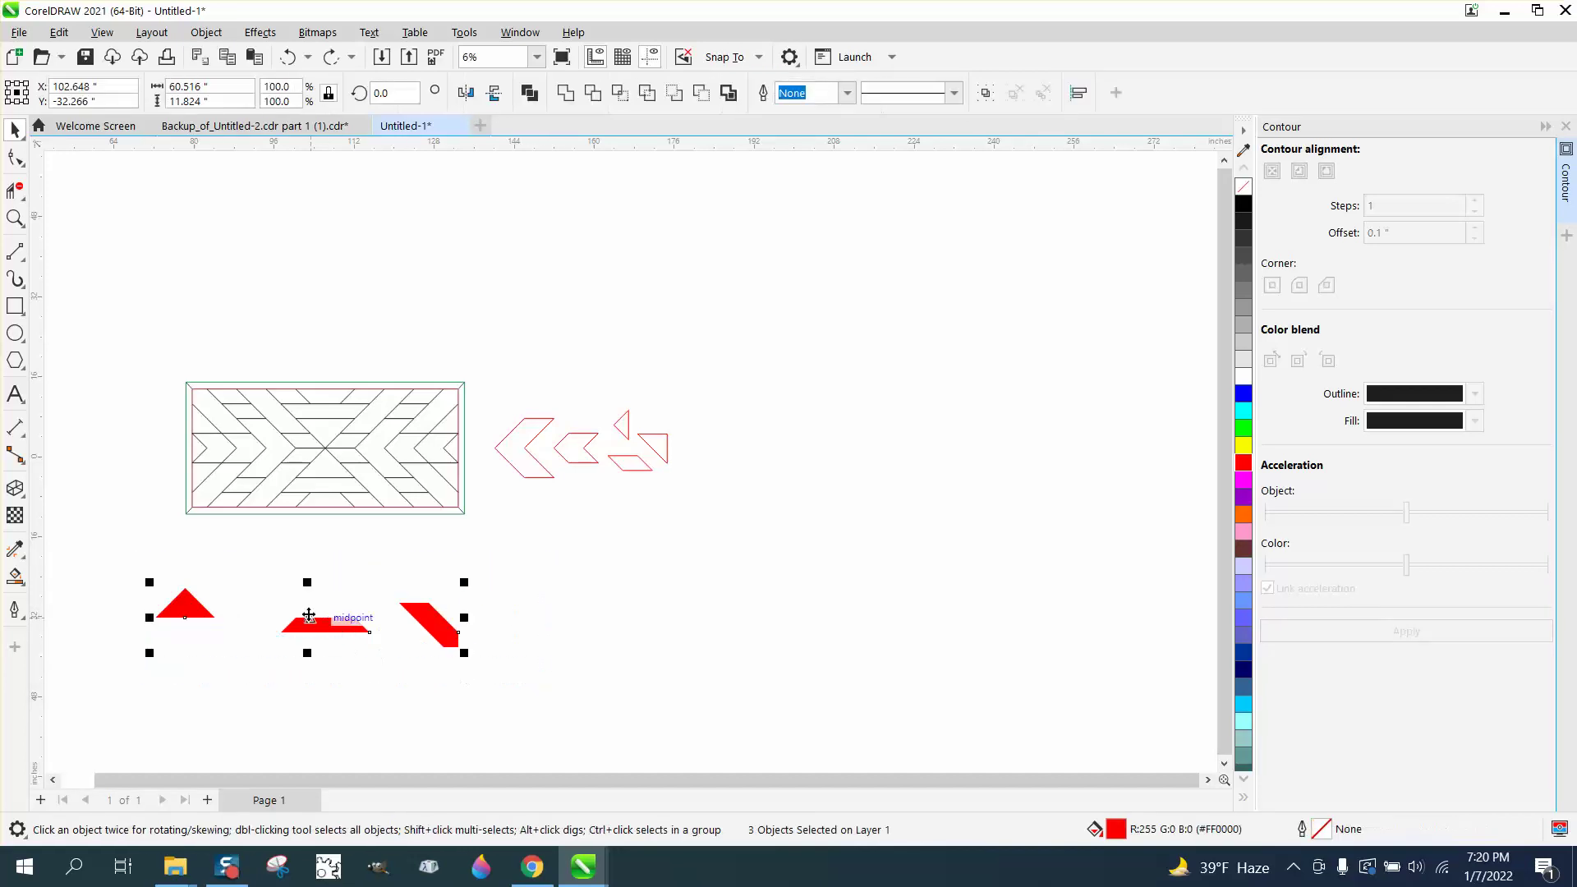
pyautogui.moveTo(309, 616); pyautogui.dragTo(638, 507)
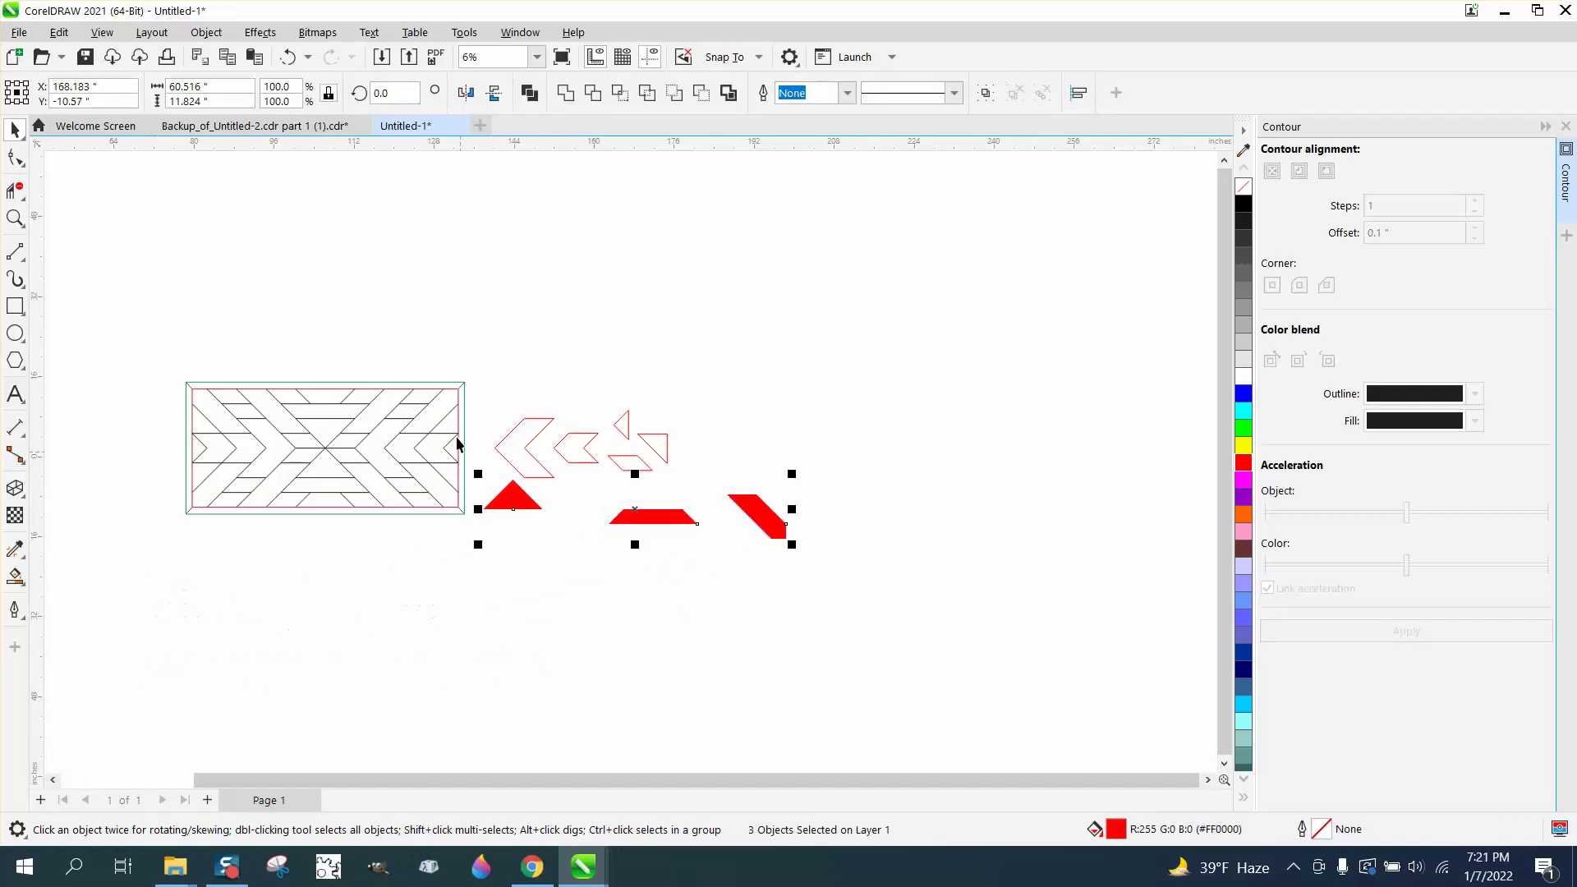
pyautogui.click(1244, 186)
pyautogui.rightClick(1243, 463)
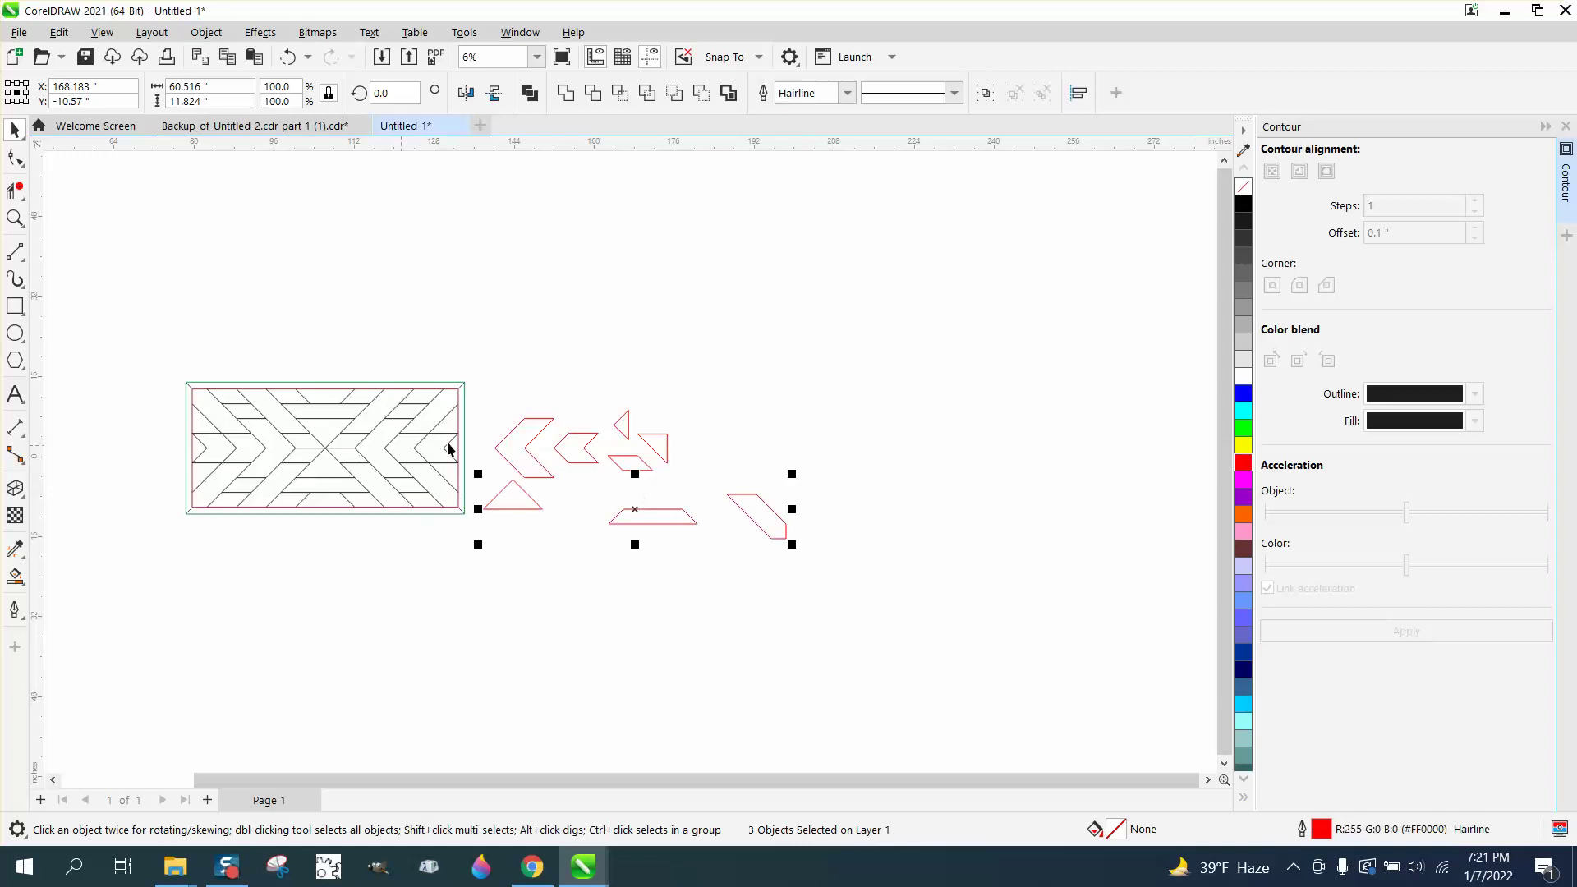
# Step: Ungroup the five outlined pieces and group all eight red-outlined pieces together
pyautogui.click(550, 435)
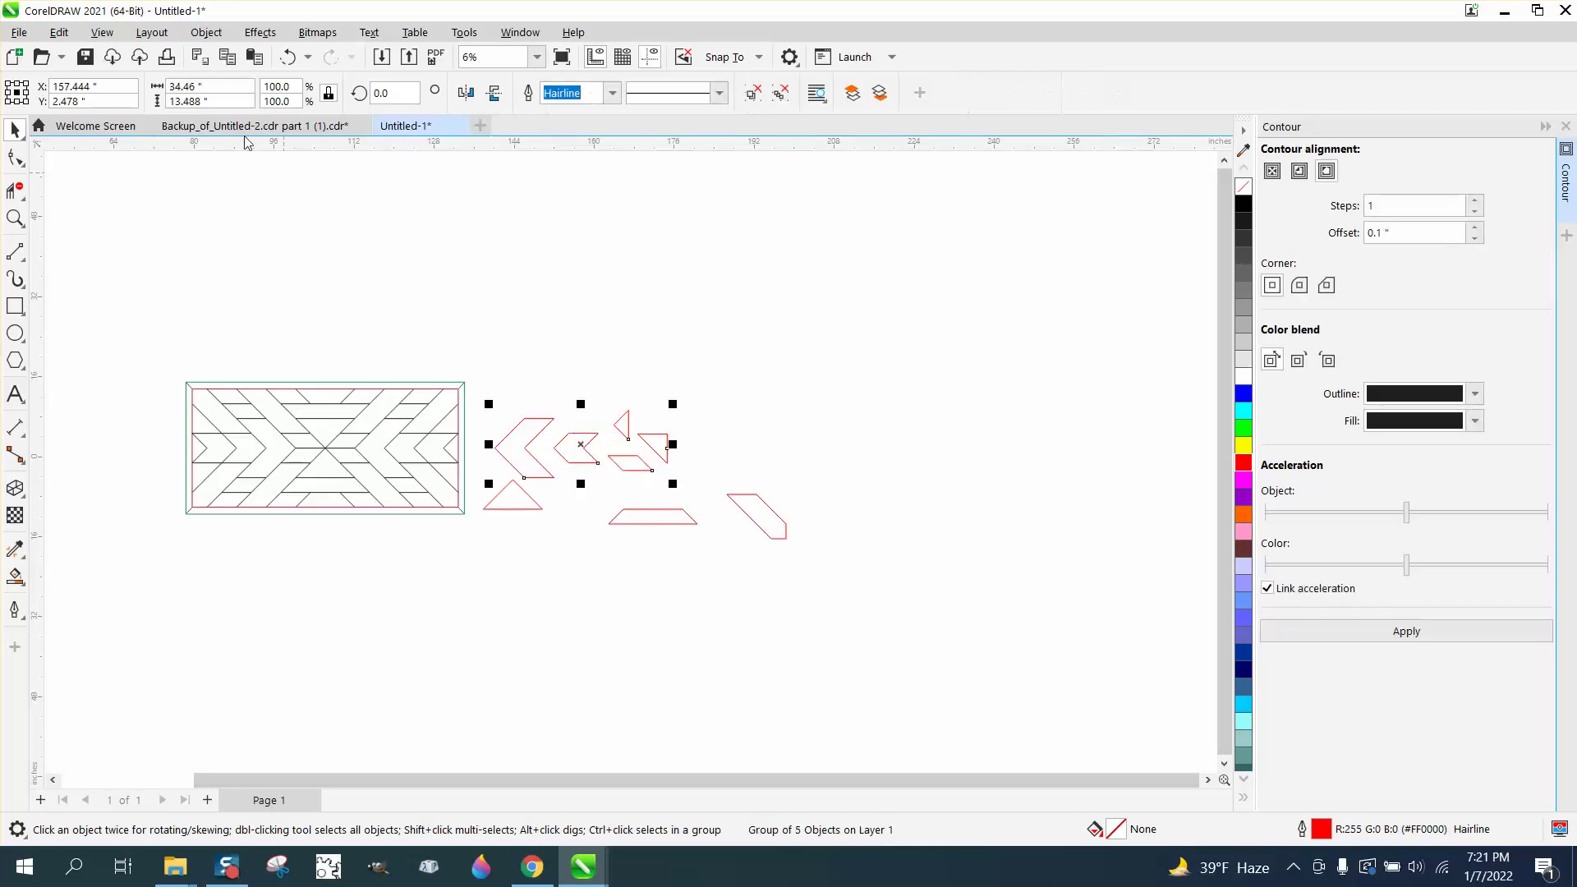
pyautogui.click(206, 32)
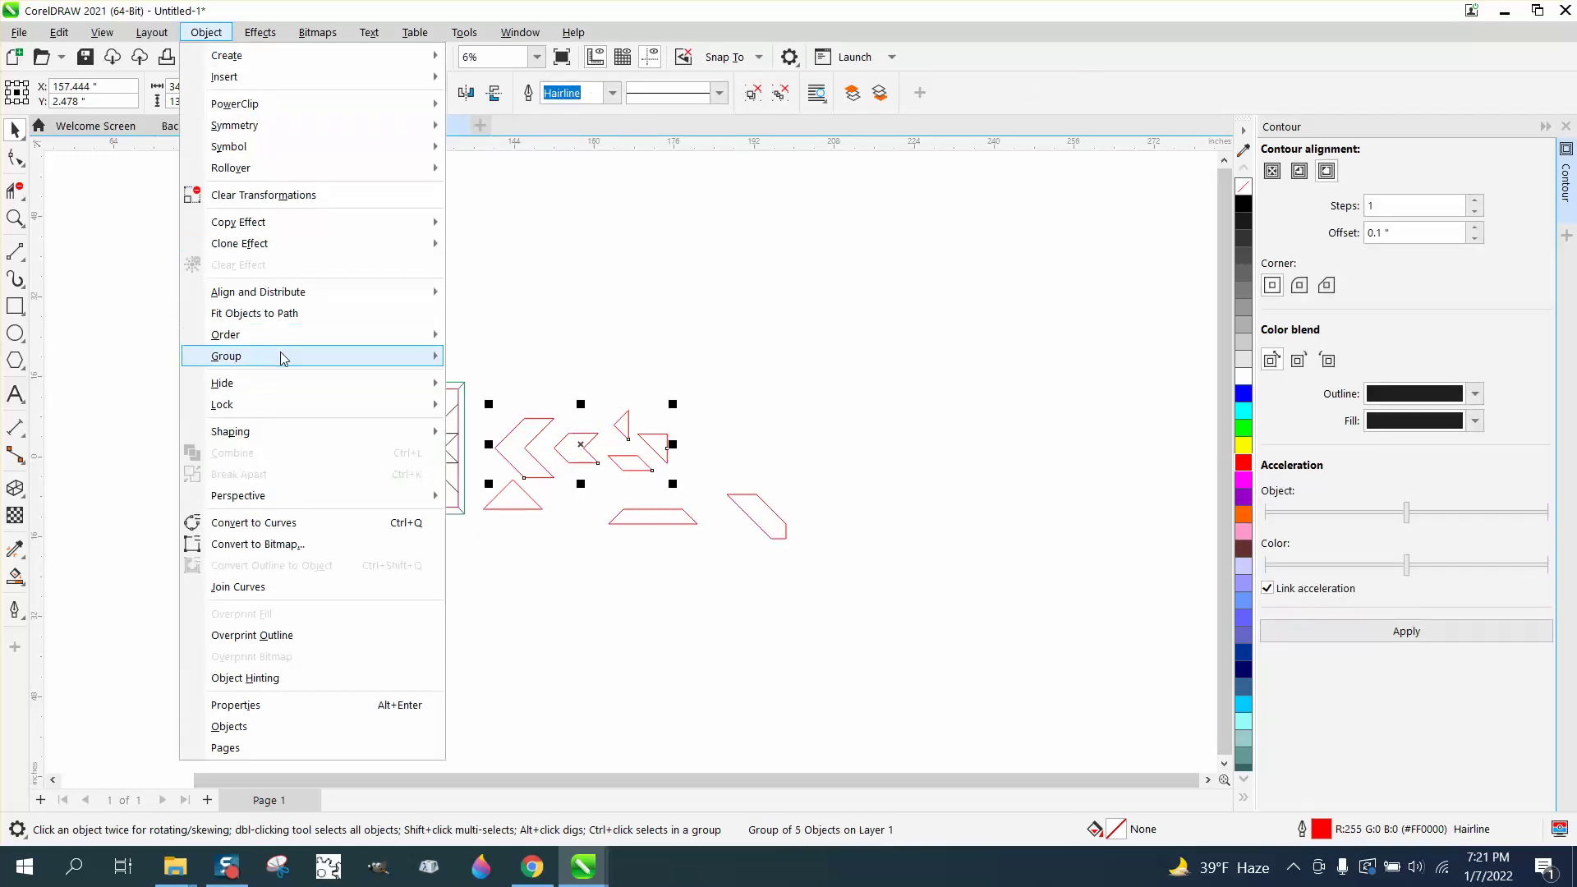
pyautogui.moveTo(282, 355)
pyautogui.click(514, 382)
pyautogui.moveTo(479, 354); pyautogui.dragTo(843, 582)
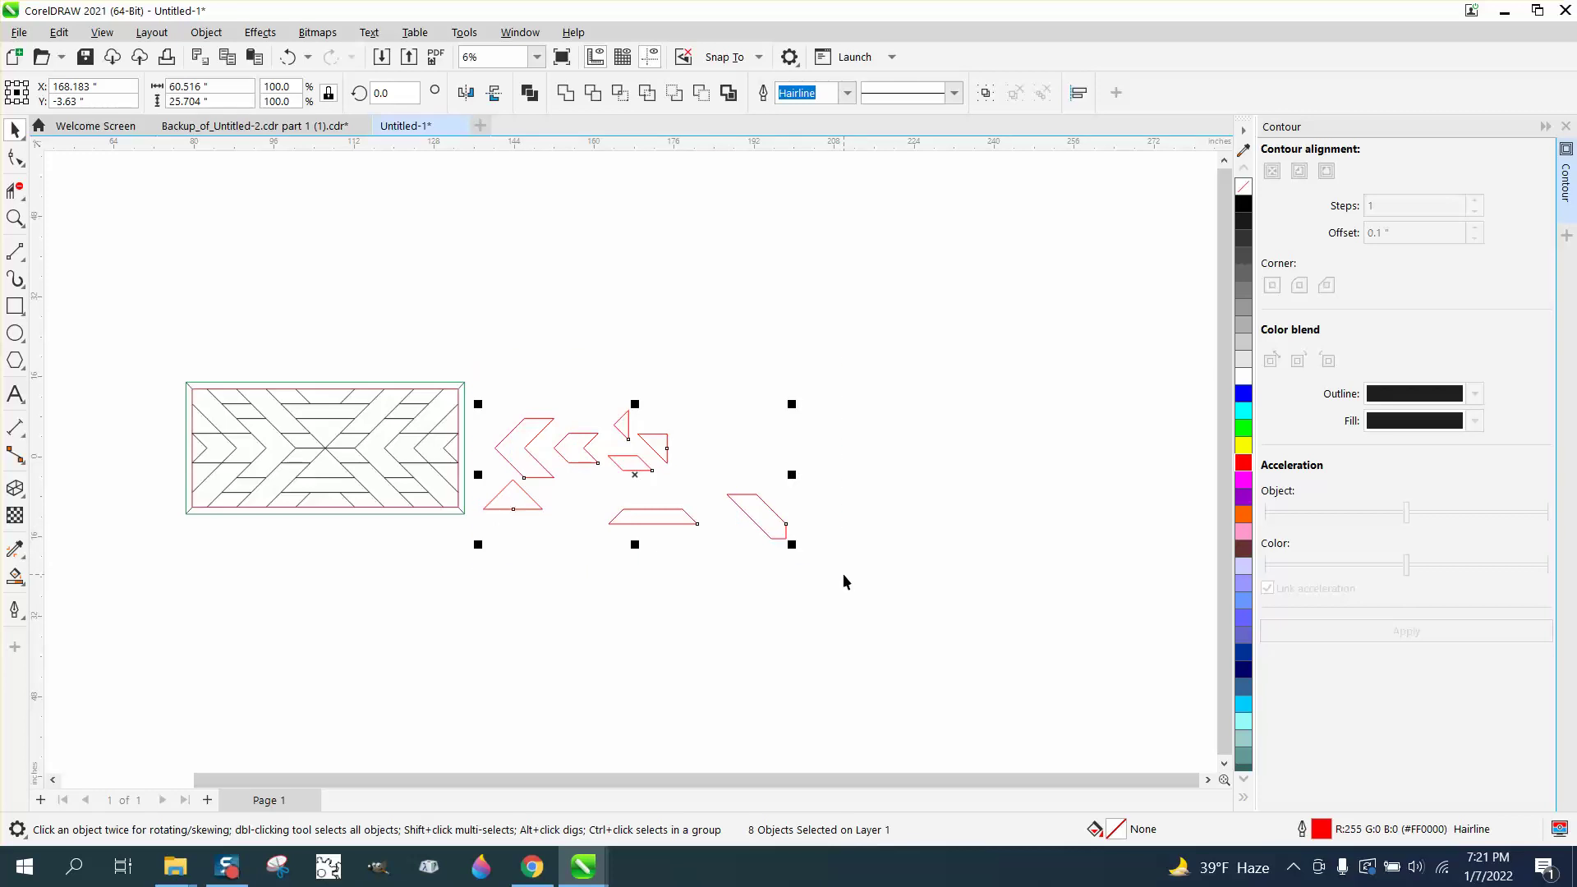
pyautogui.hotkey('ctrl', 'g')
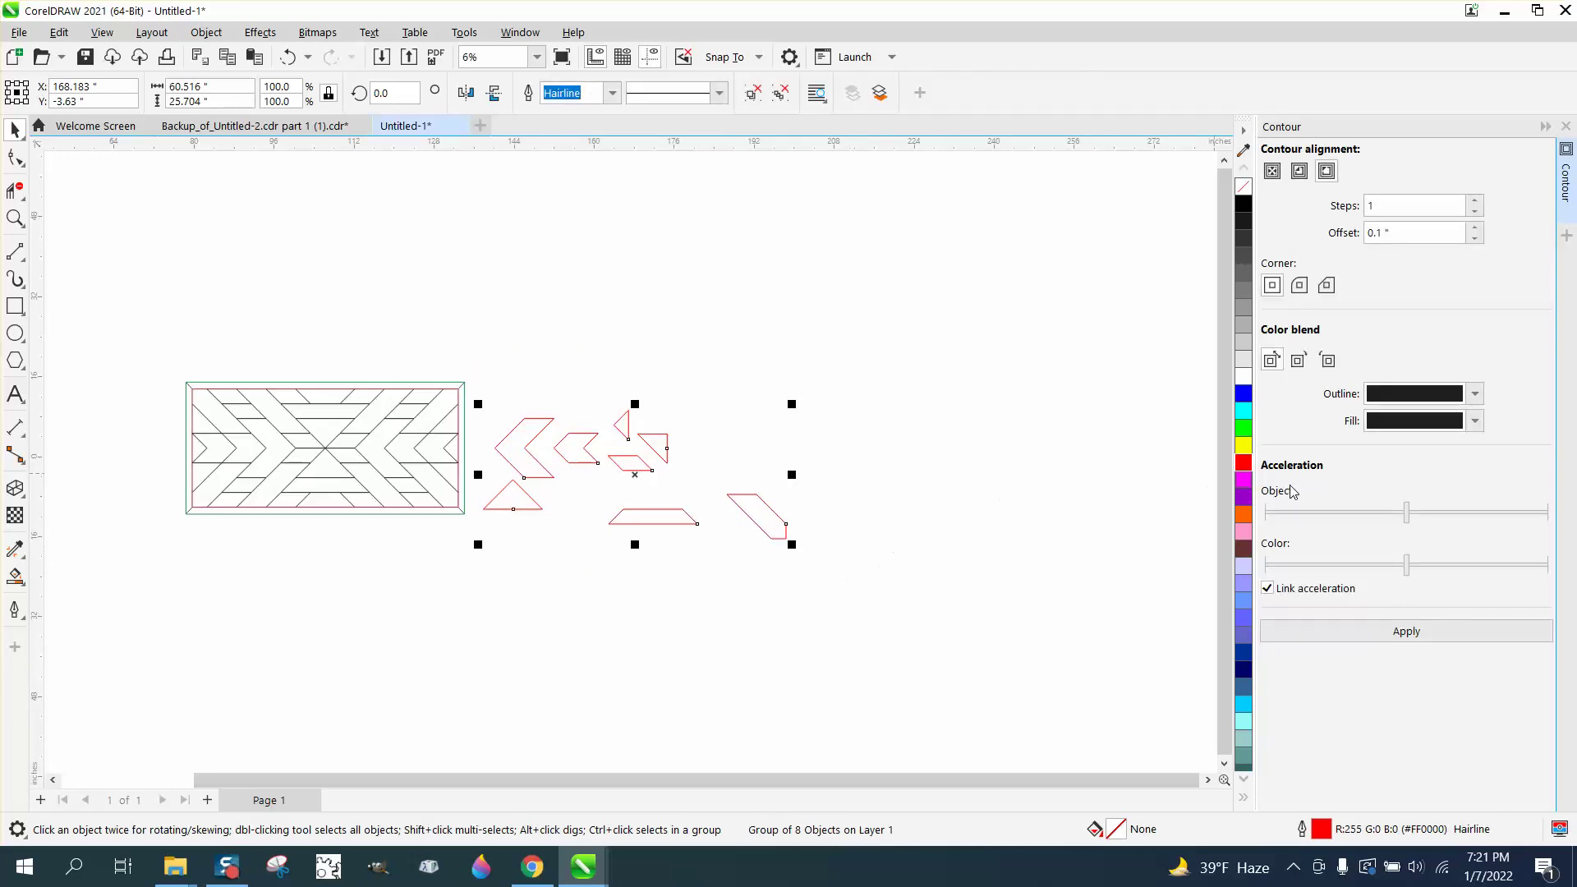
# Step: Apply a one-step outside contour with a 0.15-inch offset to the eight-piece group and check it up close
pyautogui.moveTo(1416, 240); pyautogui.dragTo(1347, 241)
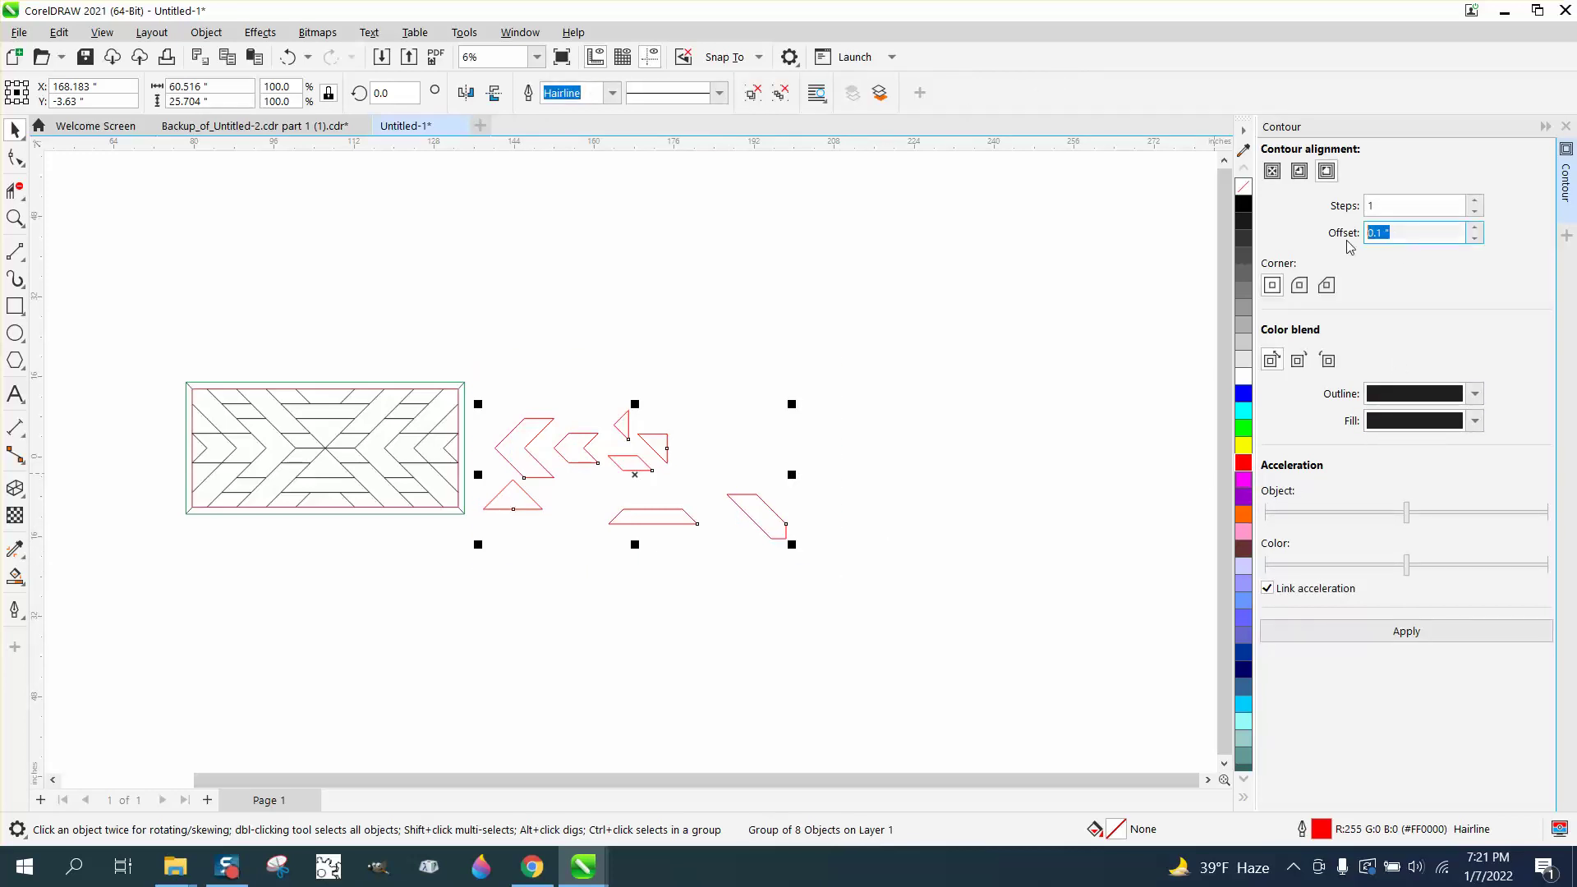
pyautogui.write('.15')
pyautogui.click(1411, 635)
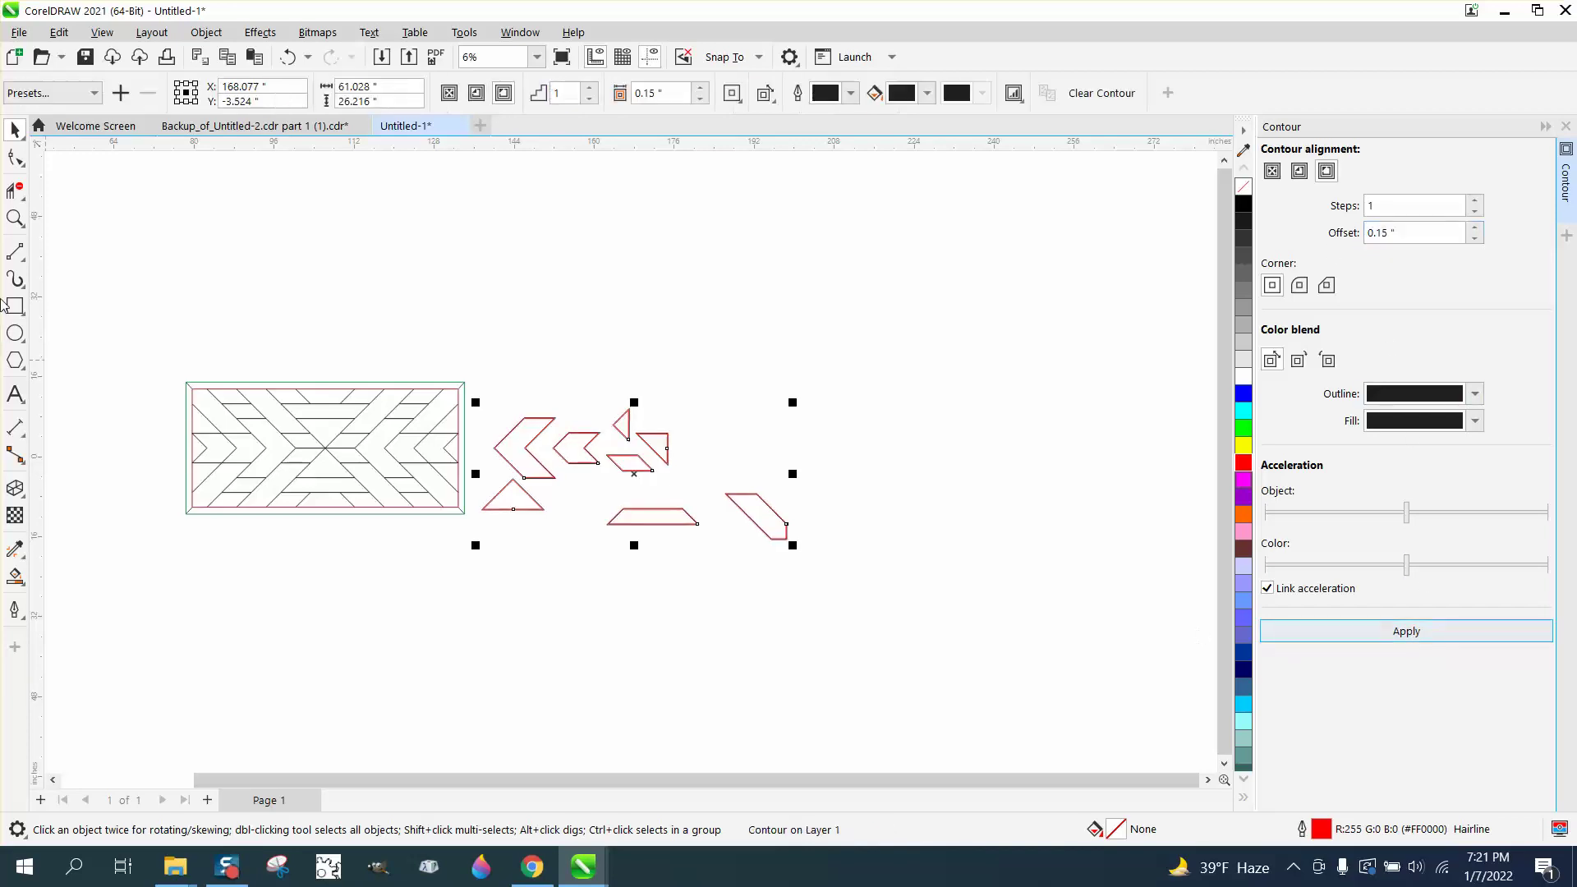
pyautogui.click(15, 218)
pyautogui.moveTo(509, 412); pyautogui.dragTo(654, 444)
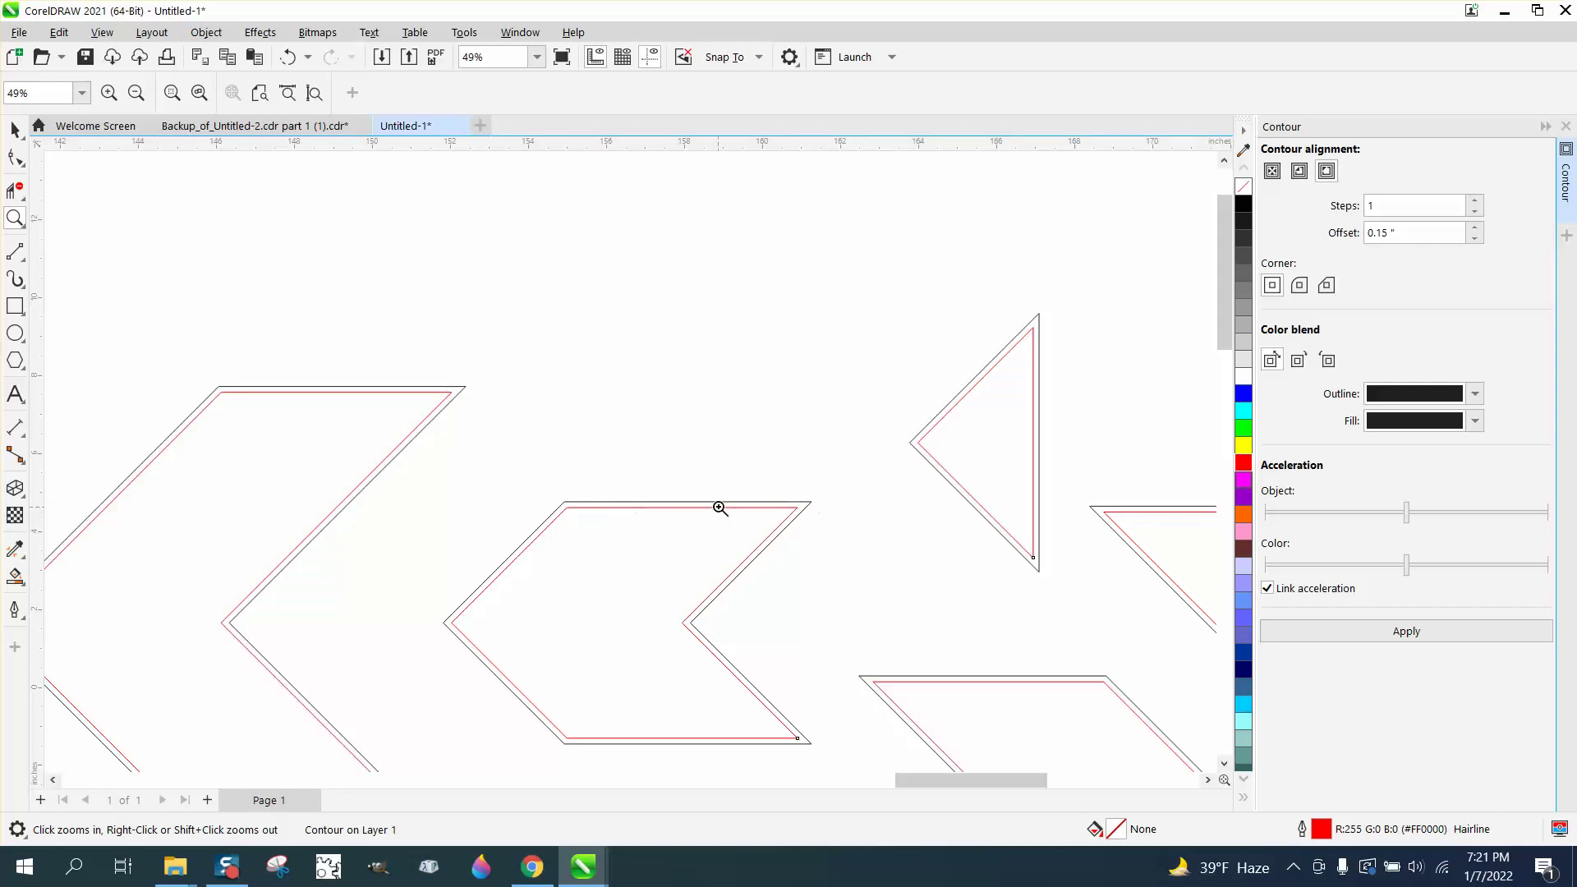
pyautogui.scroll(-3, 720, 509)
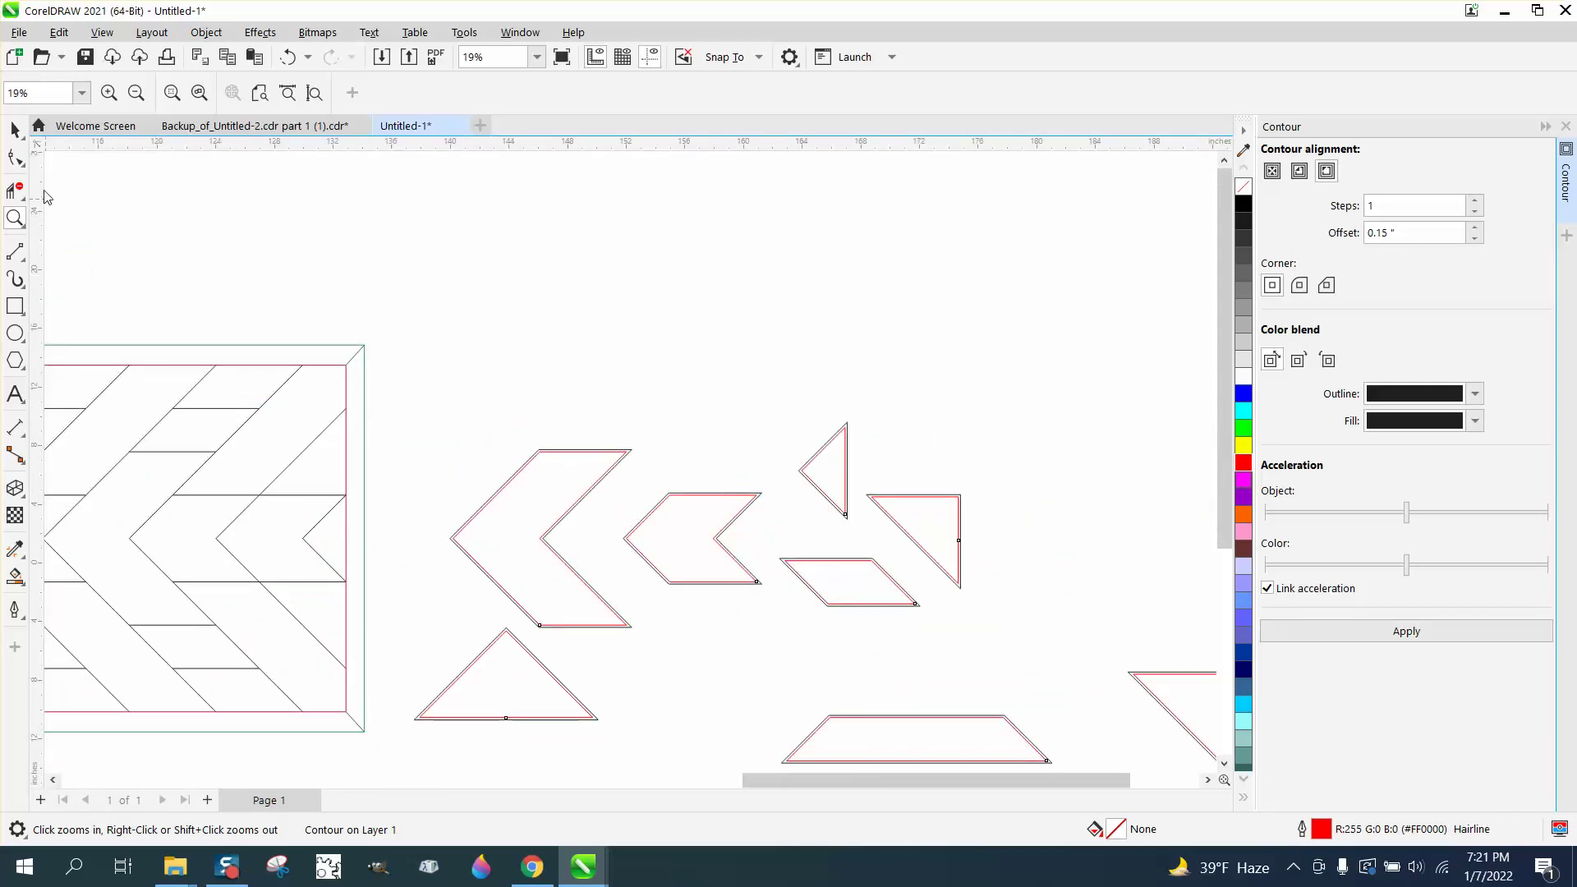
# Step: Break the contour apart and delete the original red-outlined group inside it
pyautogui.click(15, 129)
pyautogui.scroll(-1, 342, 165)
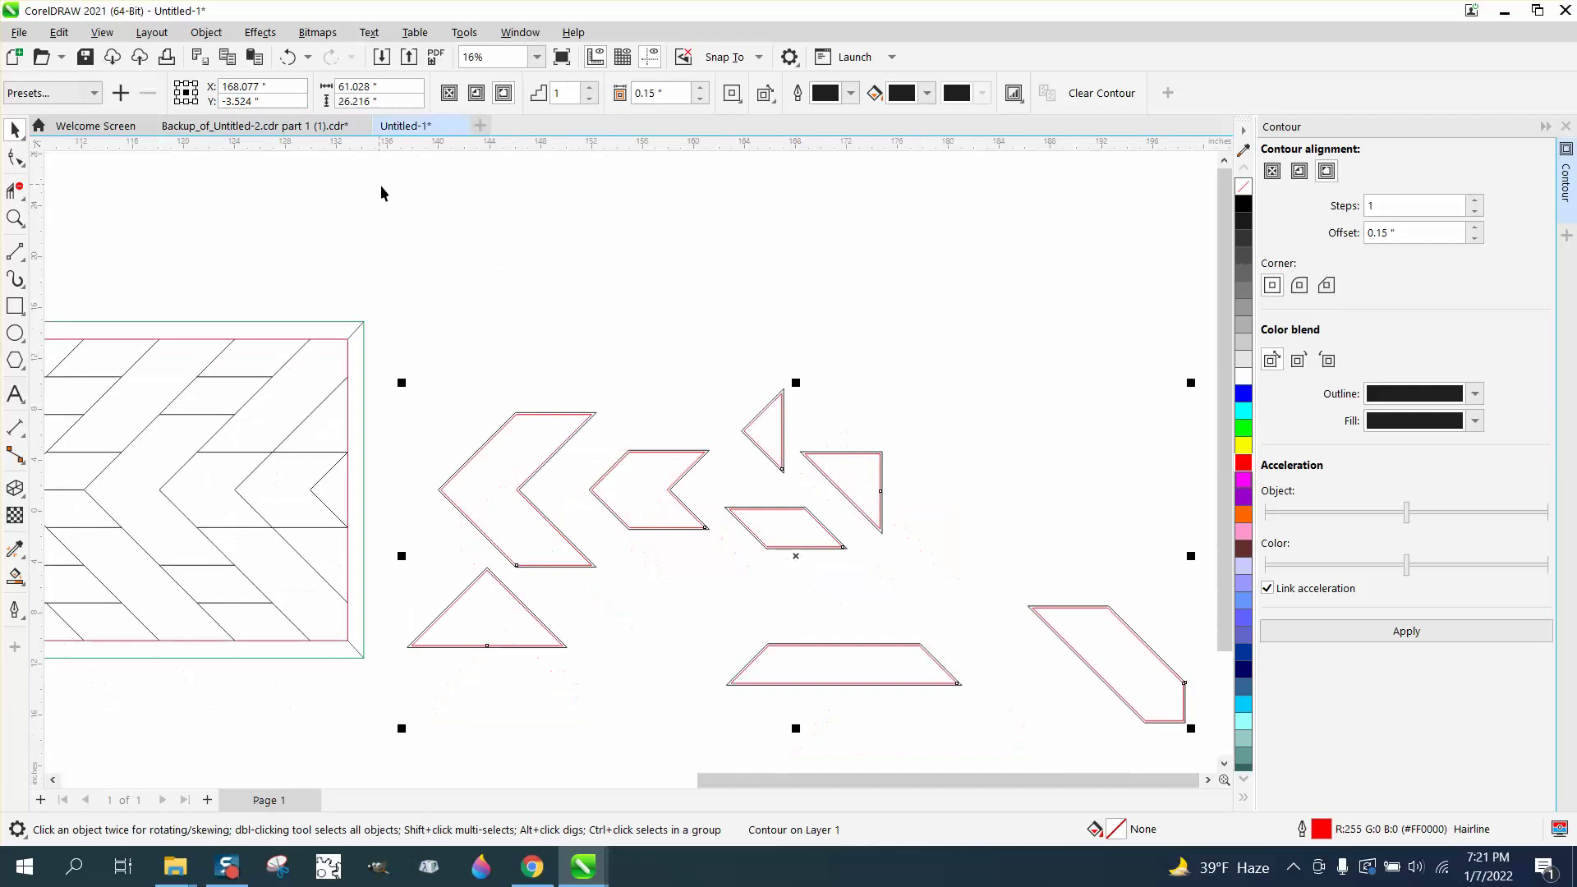
pyautogui.scroll(-1, 381, 193)
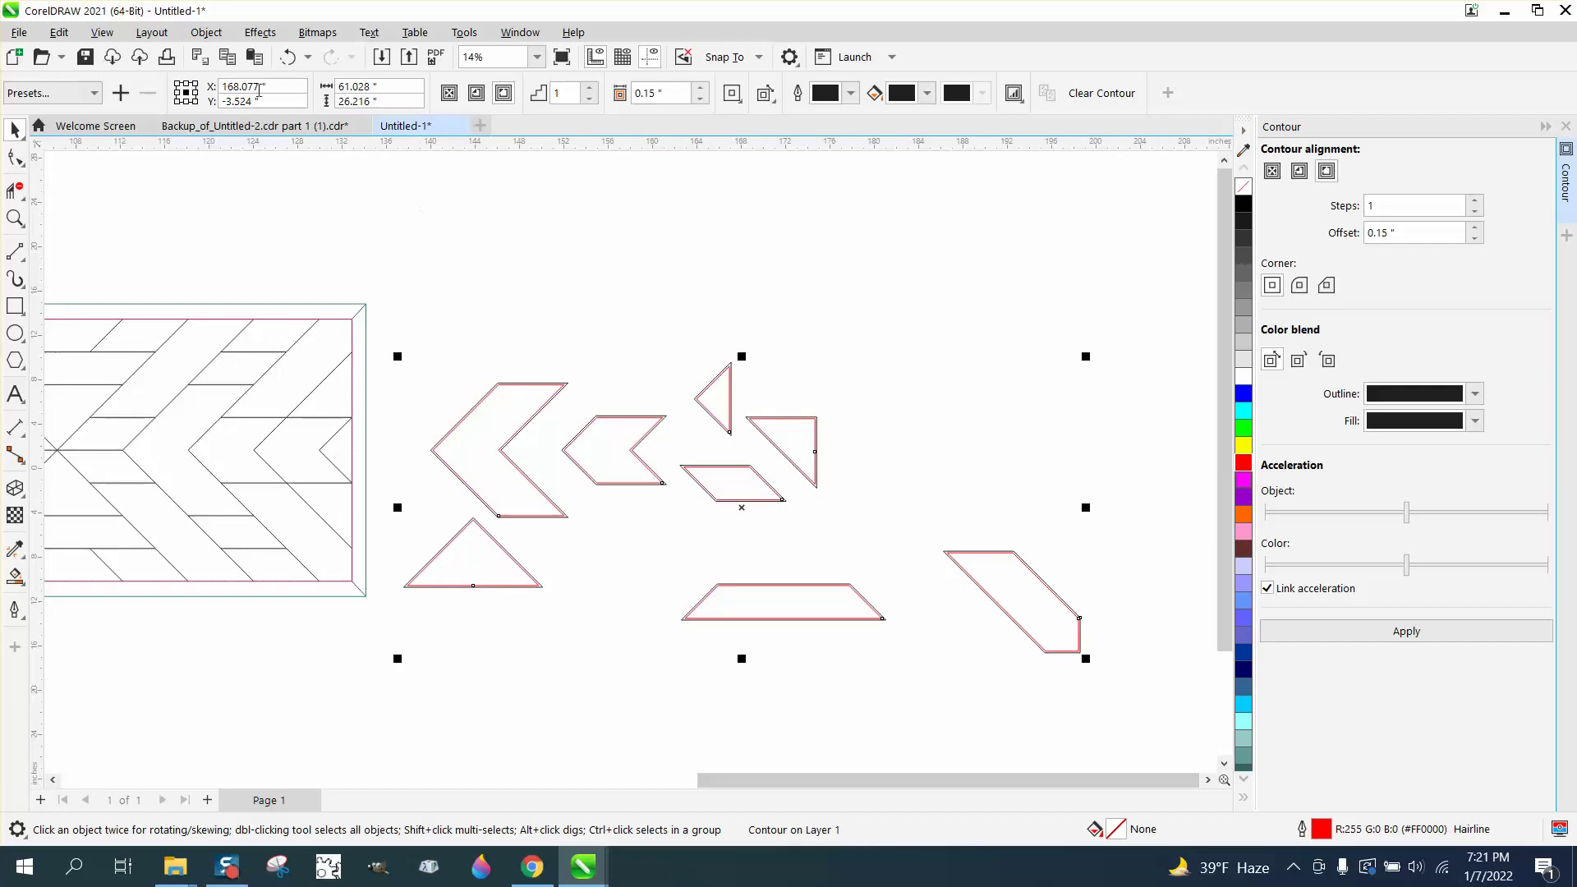
pyautogui.click(211, 38)
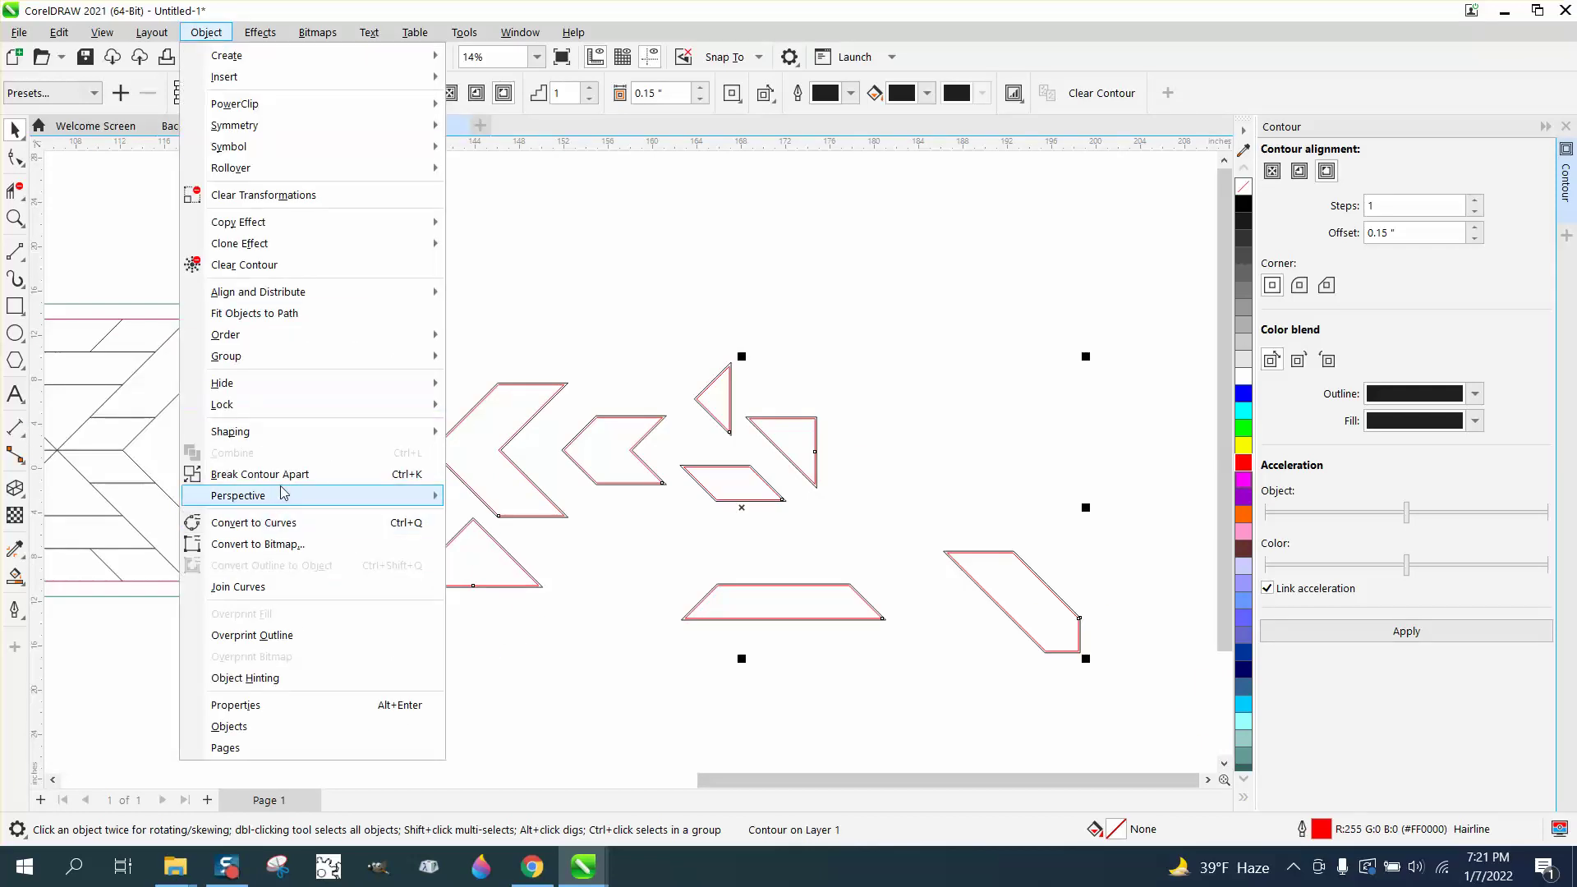
pyautogui.click(293, 482)
pyautogui.click(444, 303)
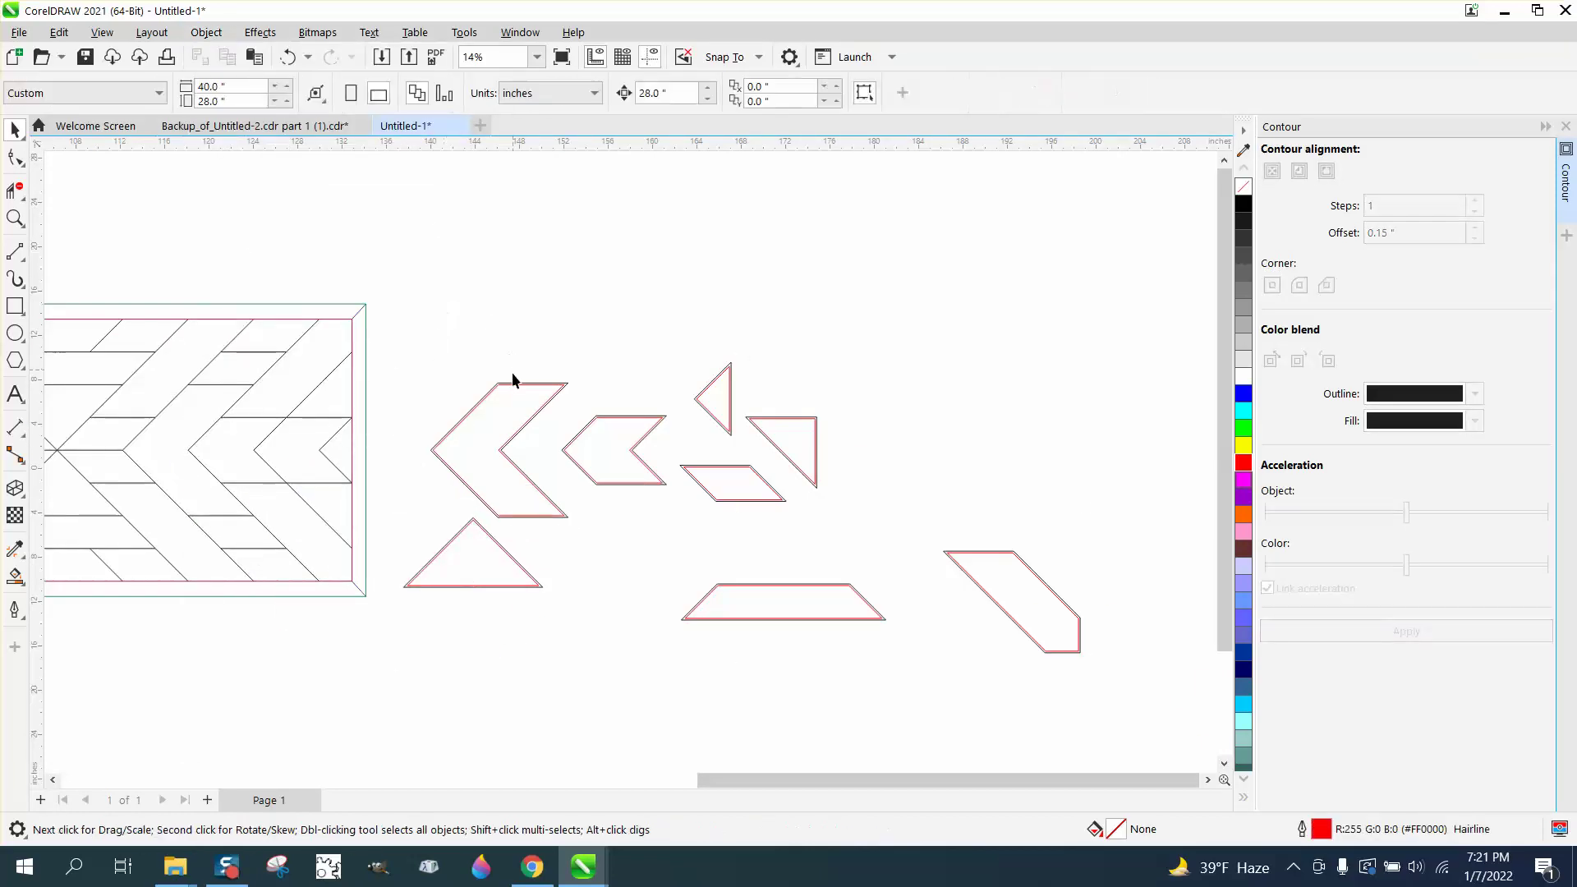
pyautogui.click(512, 418)
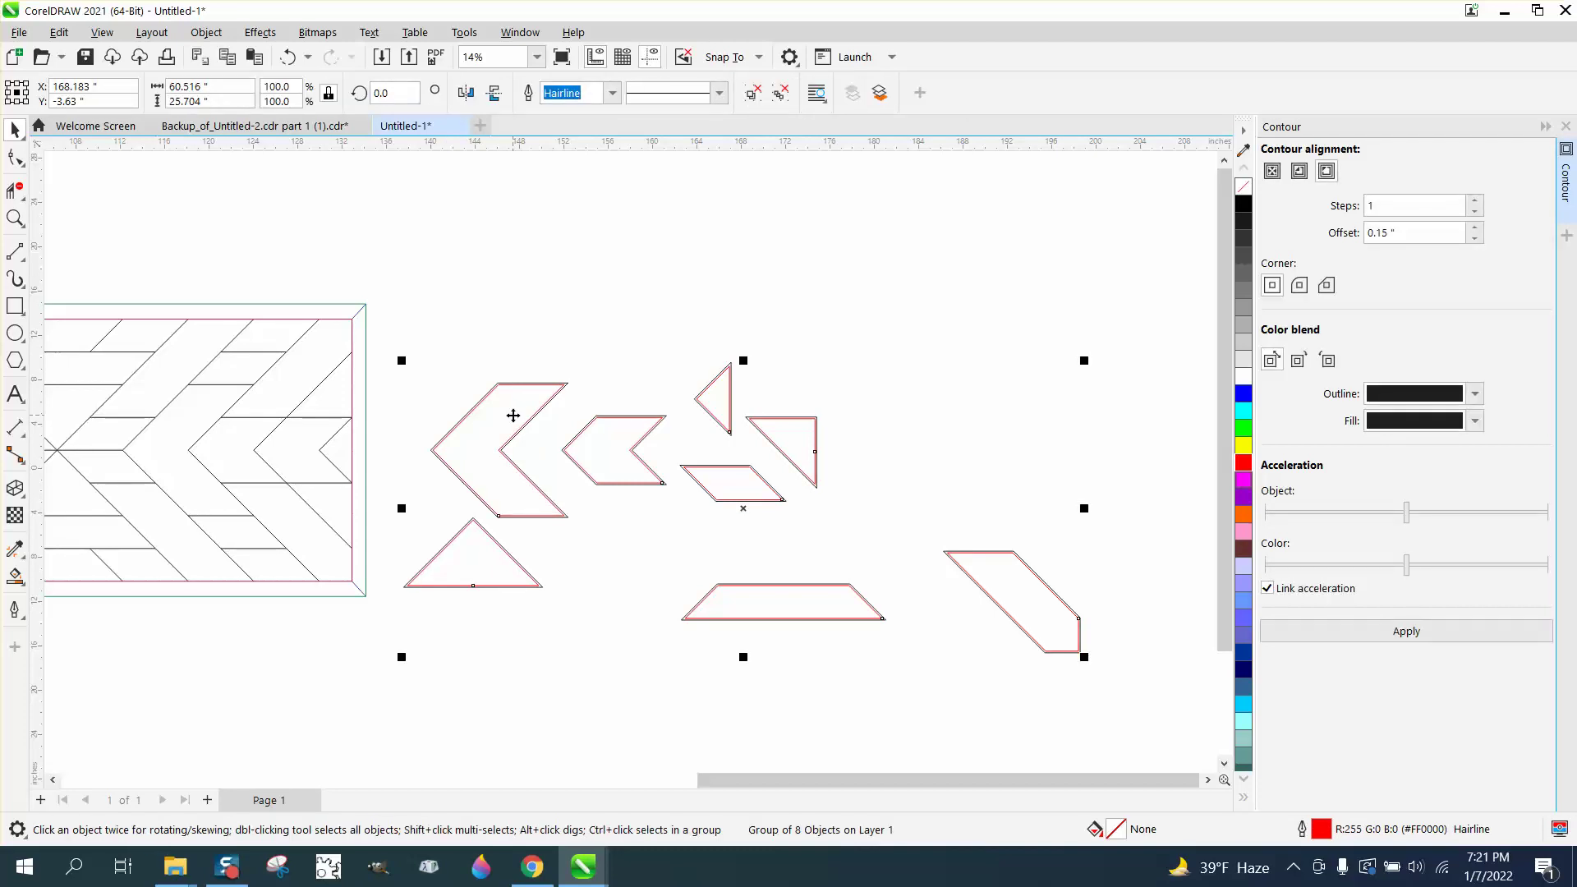
pyautogui.click(514, 415)
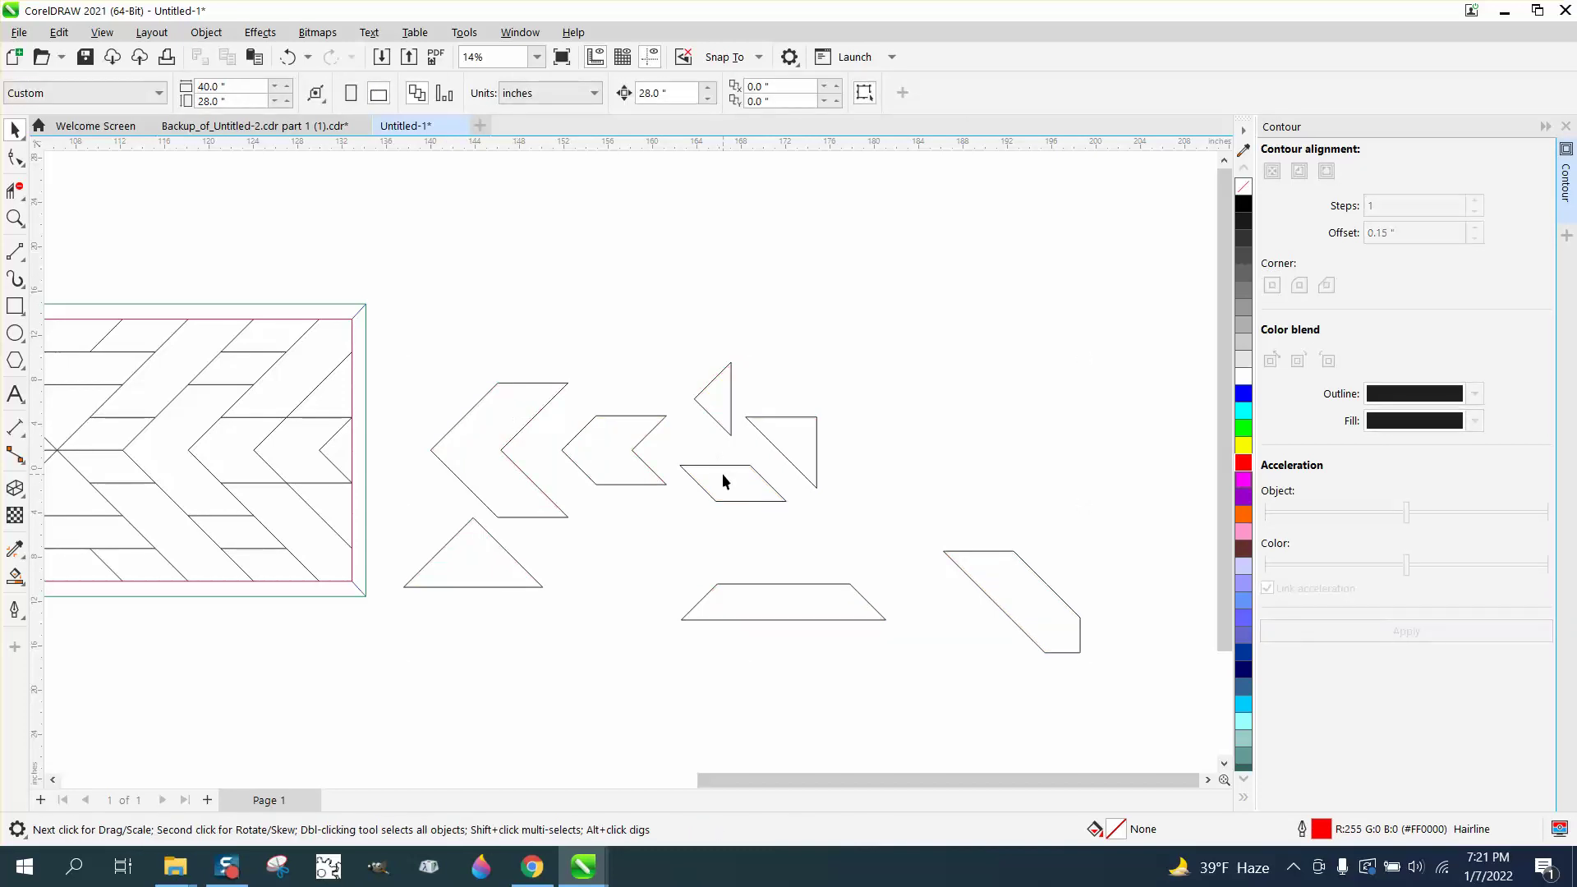
# Step: Select the remaining offset contour curve and change its outline colour to red
pyautogui.scroll(-1, 706, 464)
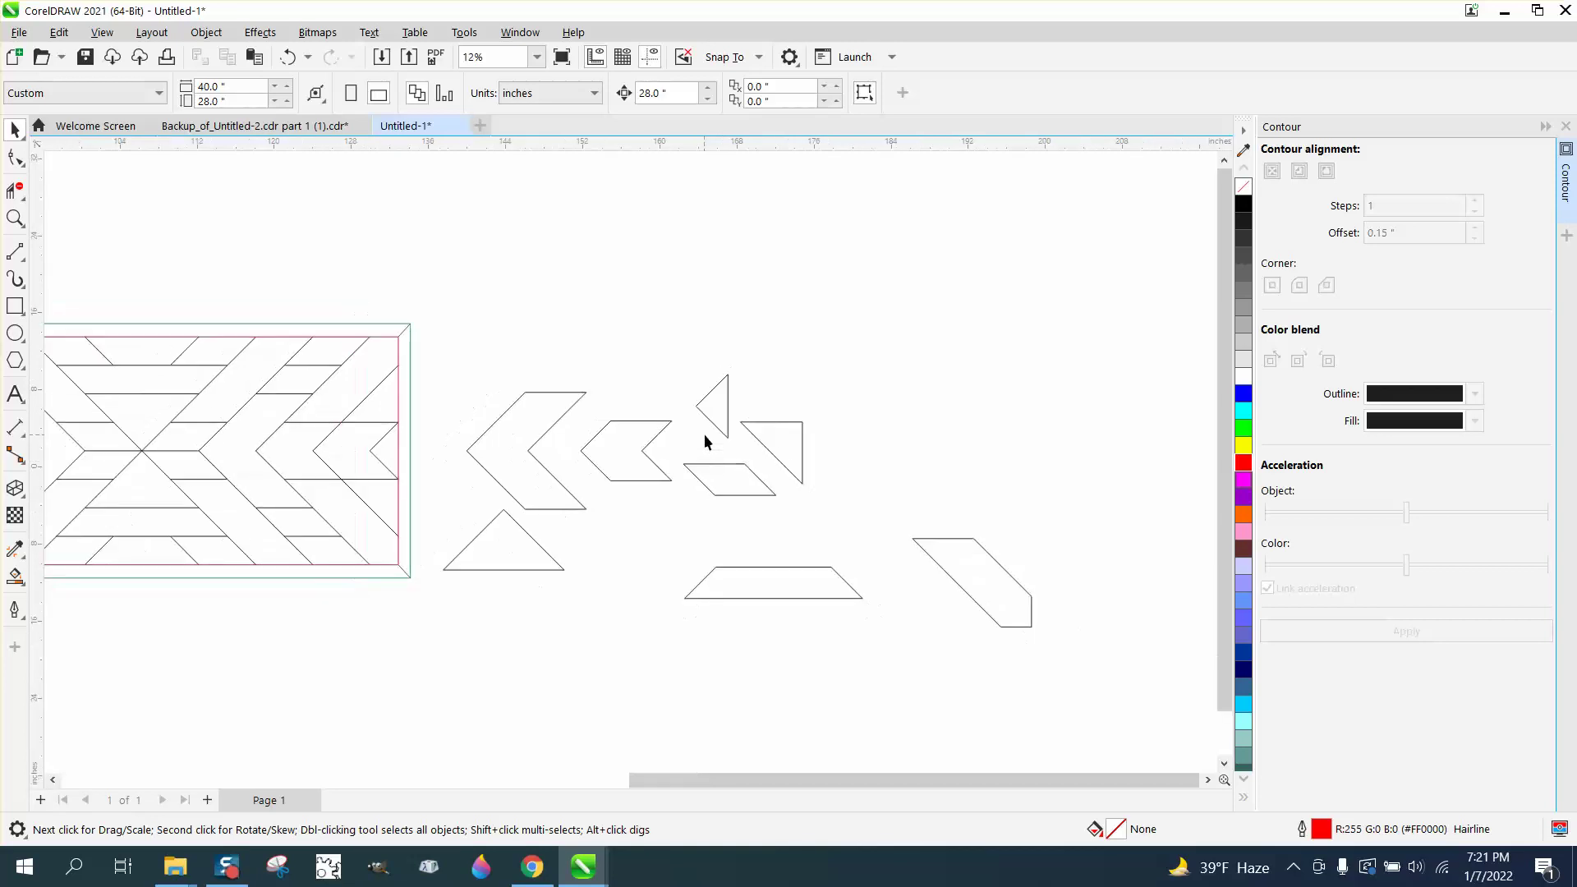
pyautogui.click(725, 433)
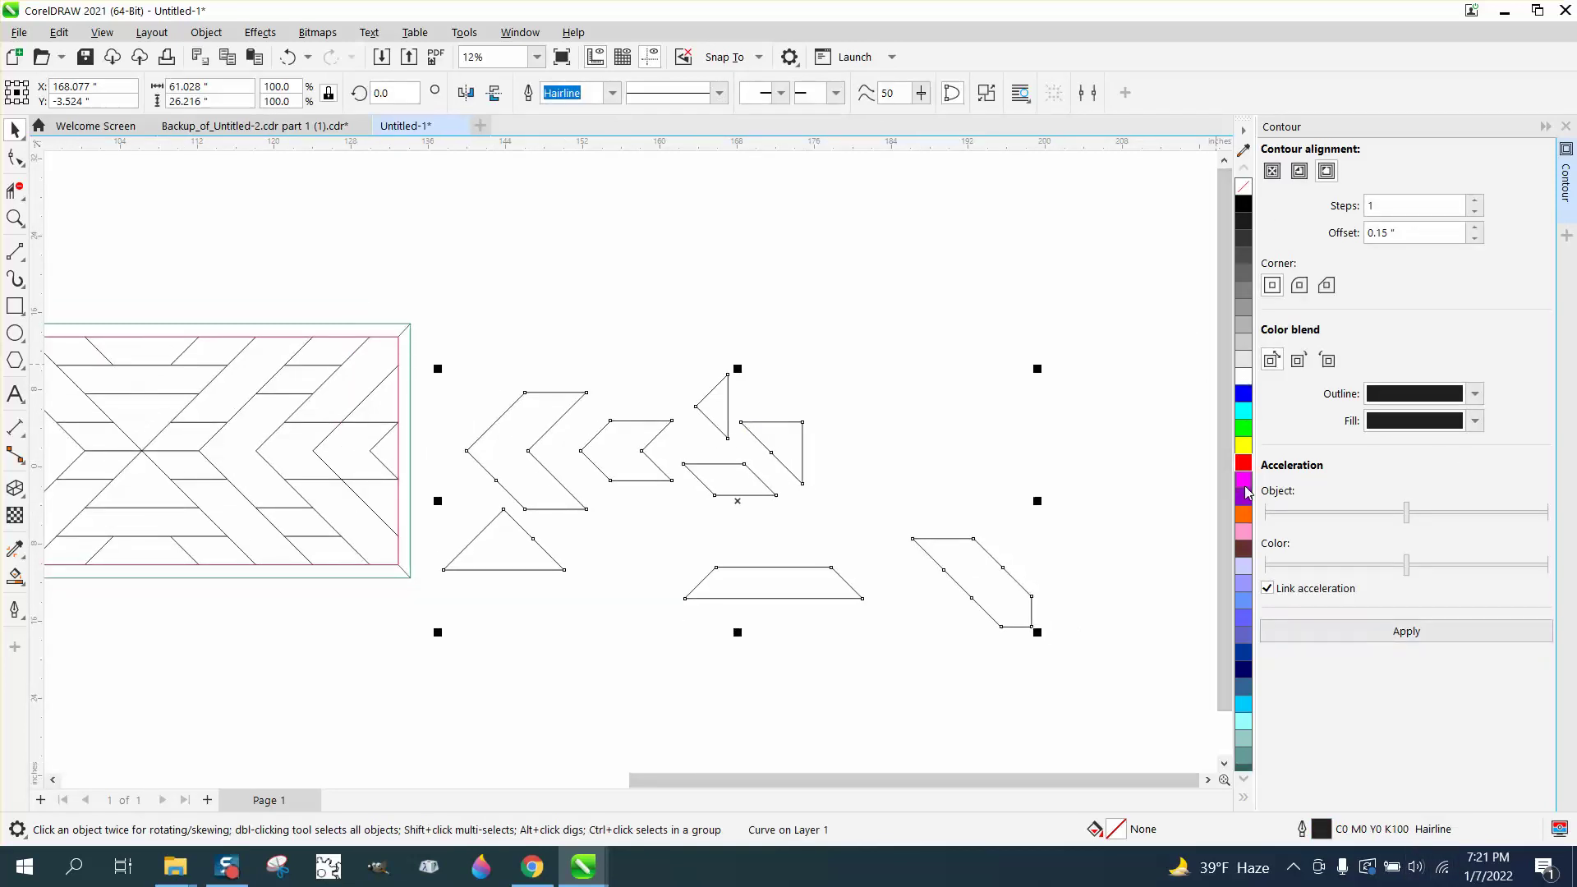
pyautogui.rightClick(1246, 470)
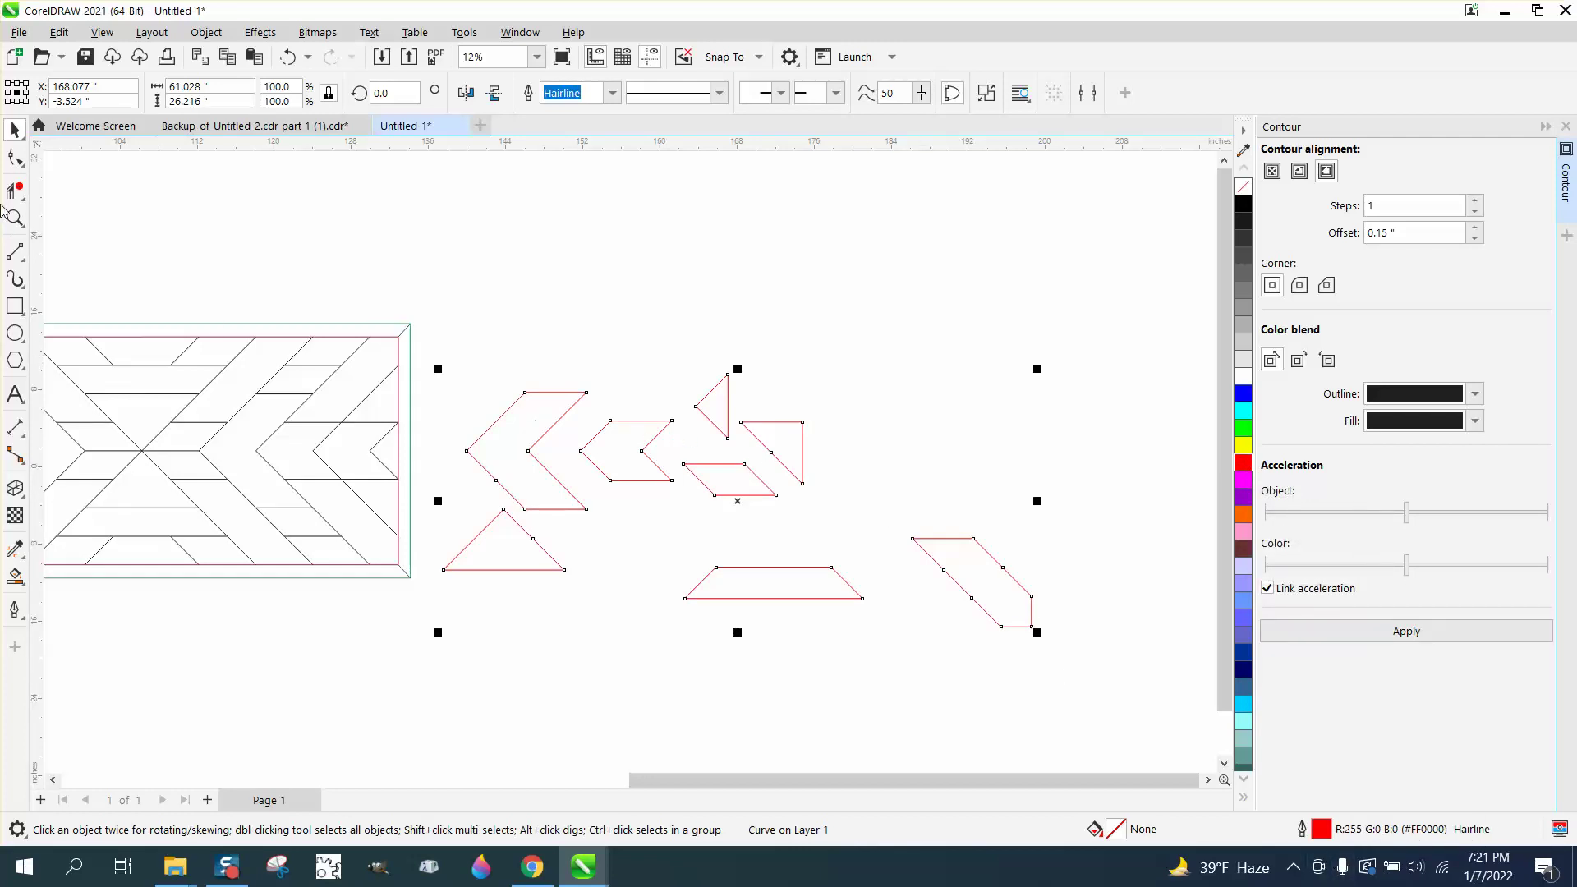
# Step: Try a red Smart Fill on the pattern's upper-left parallelogram, undo it, and set the Smart Fill colour to blue
pyautogui.click(45, 233)
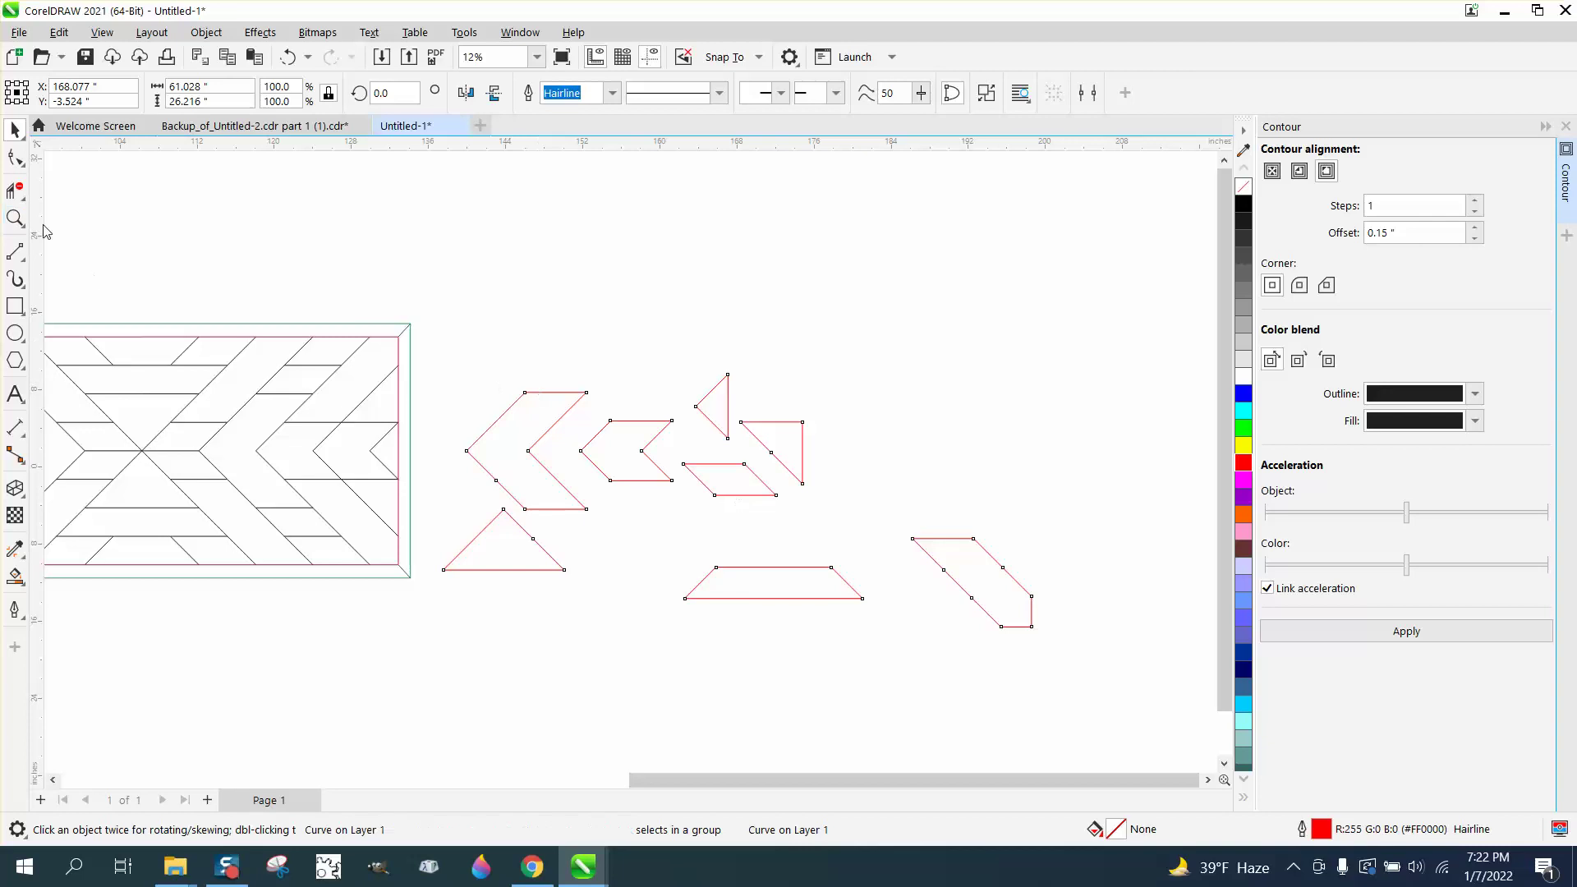
pyautogui.press('z')
pyautogui.moveTo(490, 345); pyautogui.dragTo(1008, 587)
pyautogui.rightClick(796, 455)
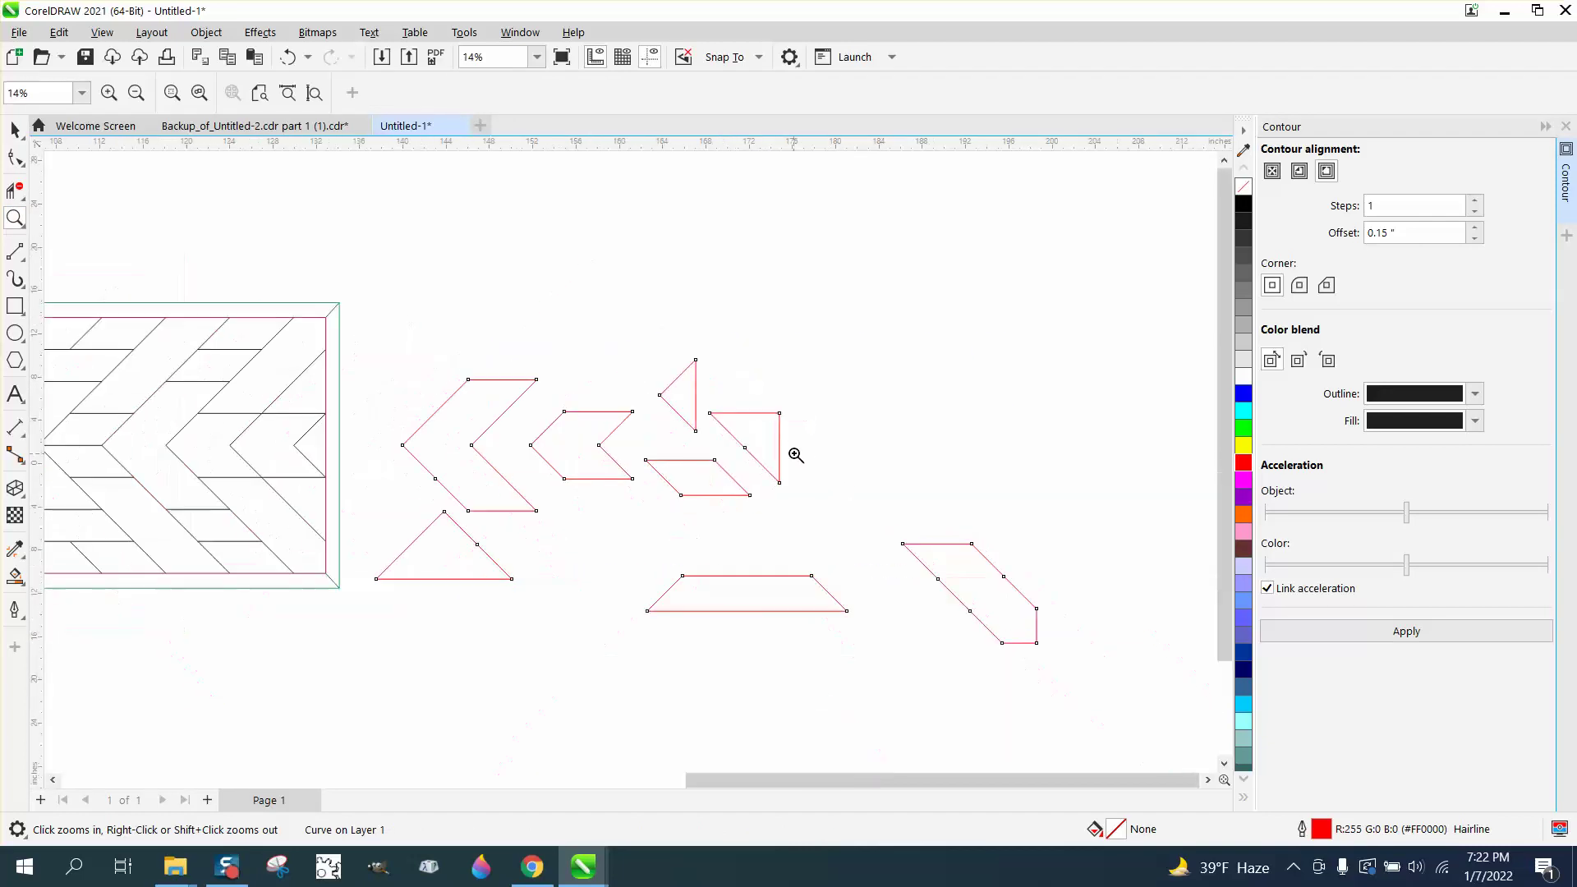
pyautogui.rightClick(793, 454)
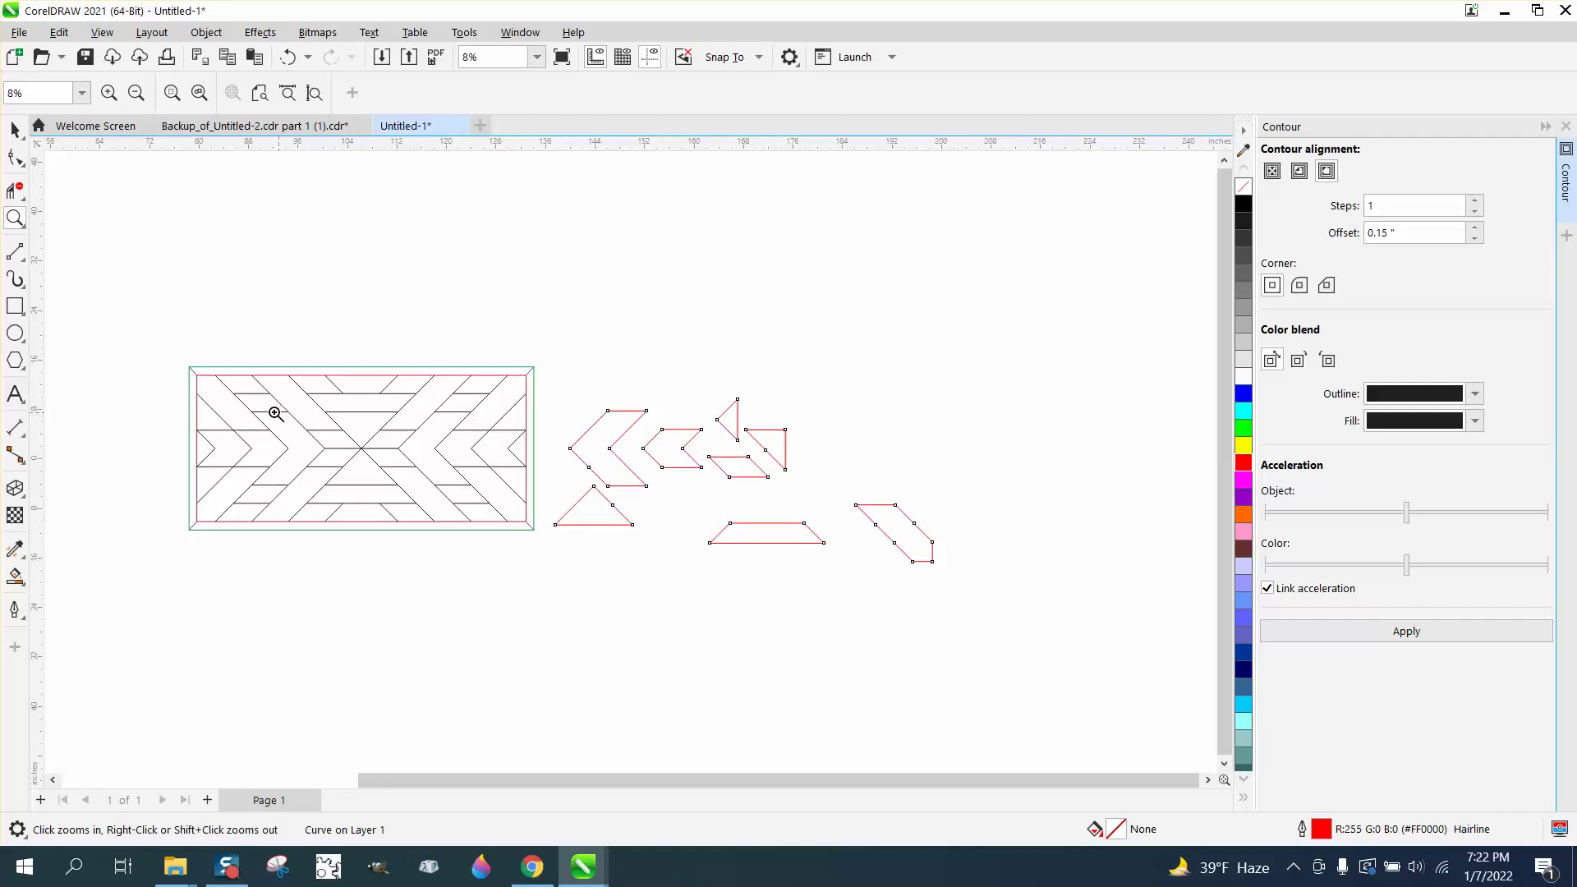
pyautogui.click(15, 577)
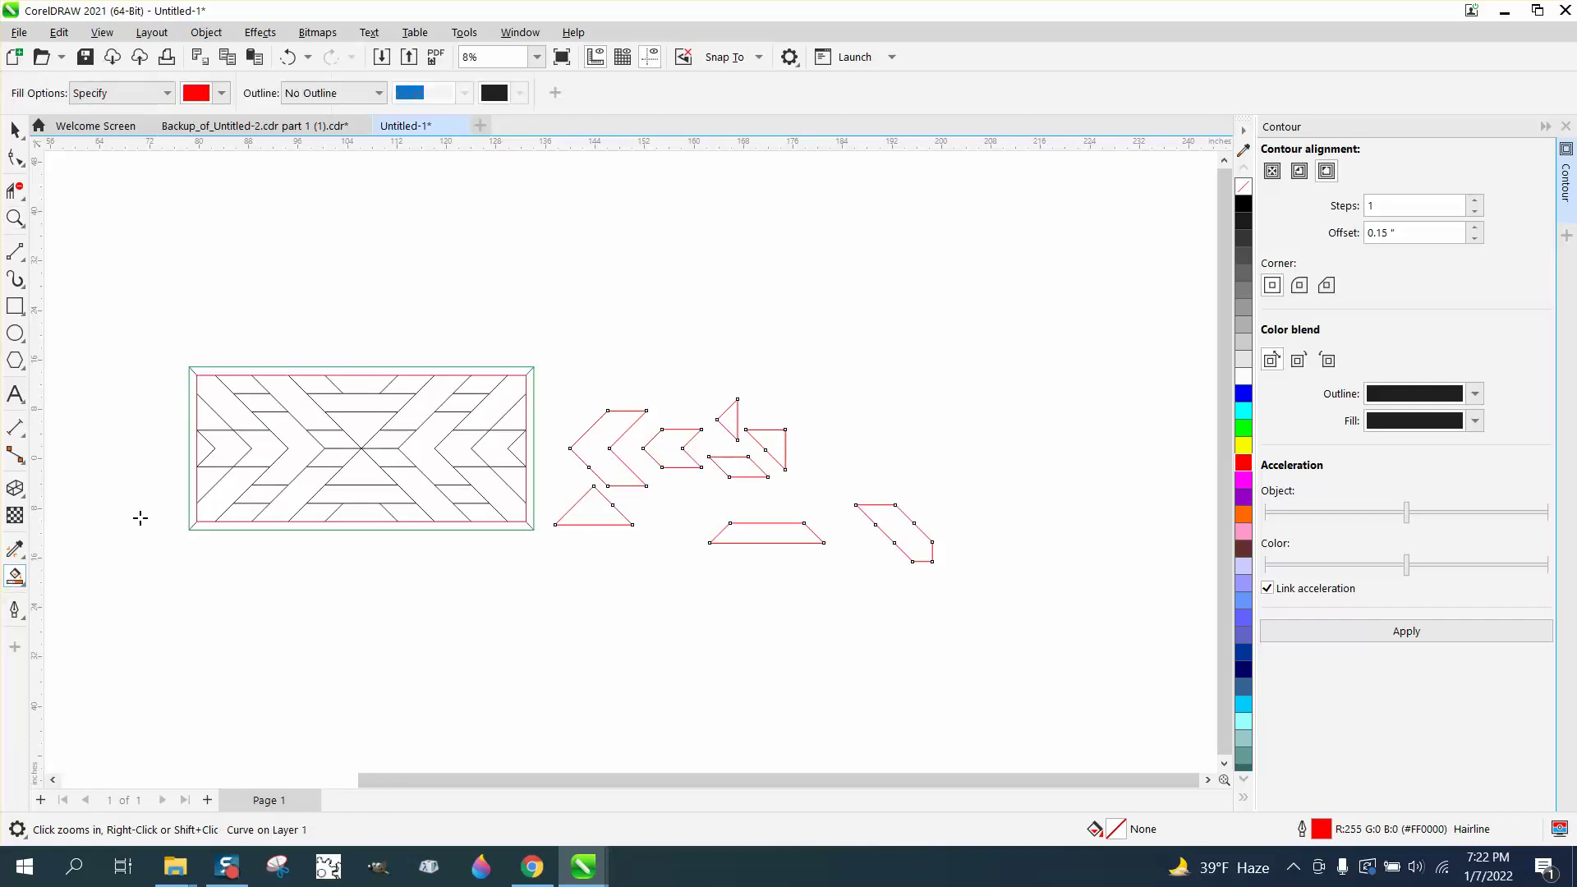
pyautogui.click(257, 408)
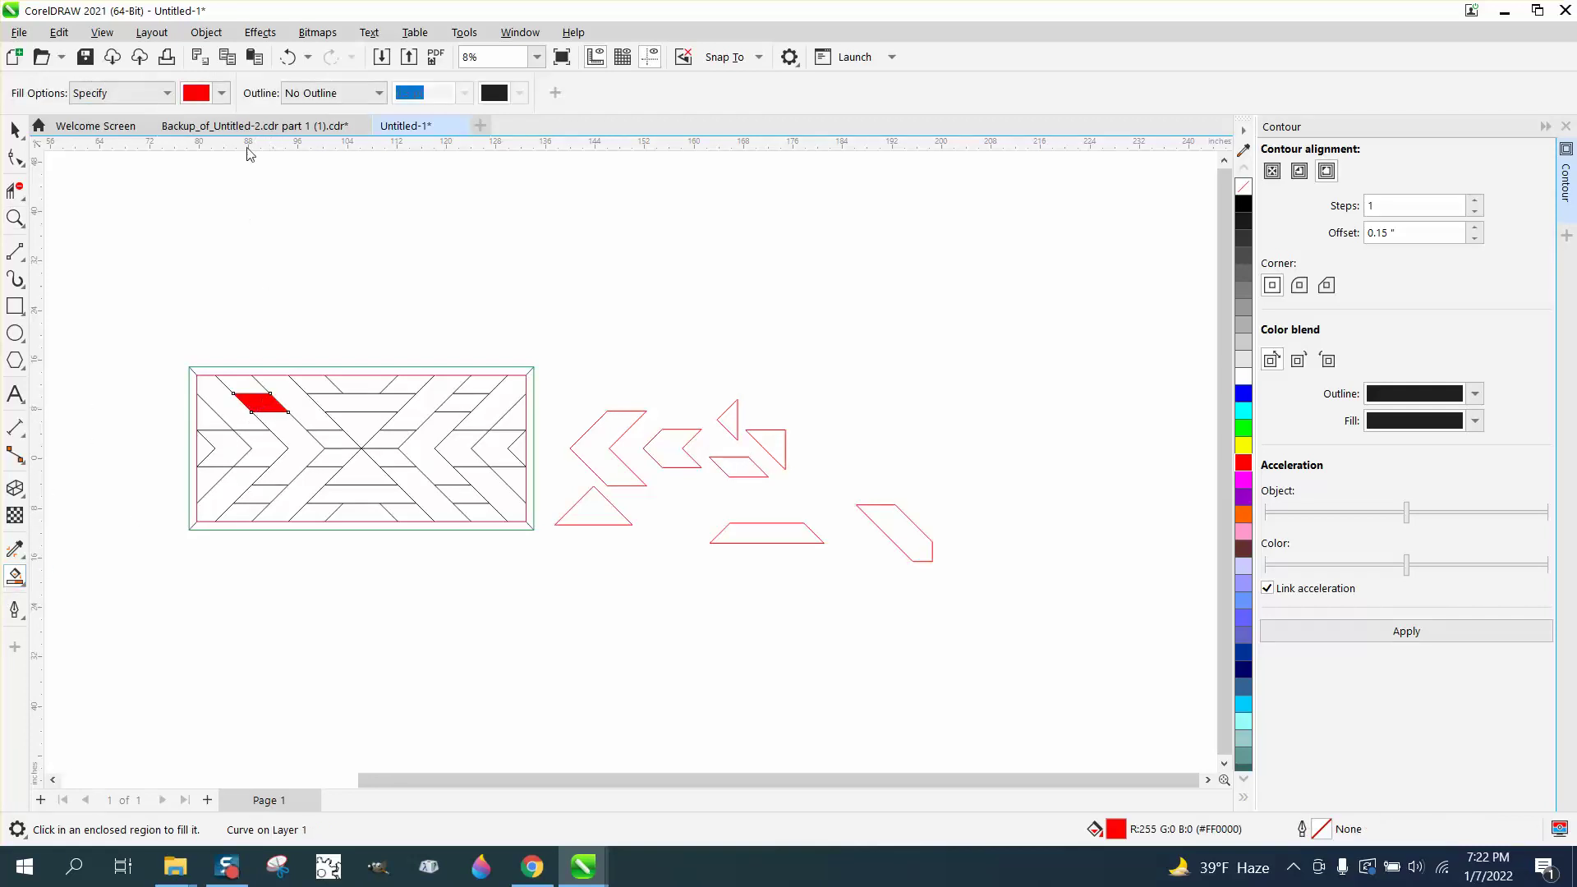
pyautogui.click(288, 57)
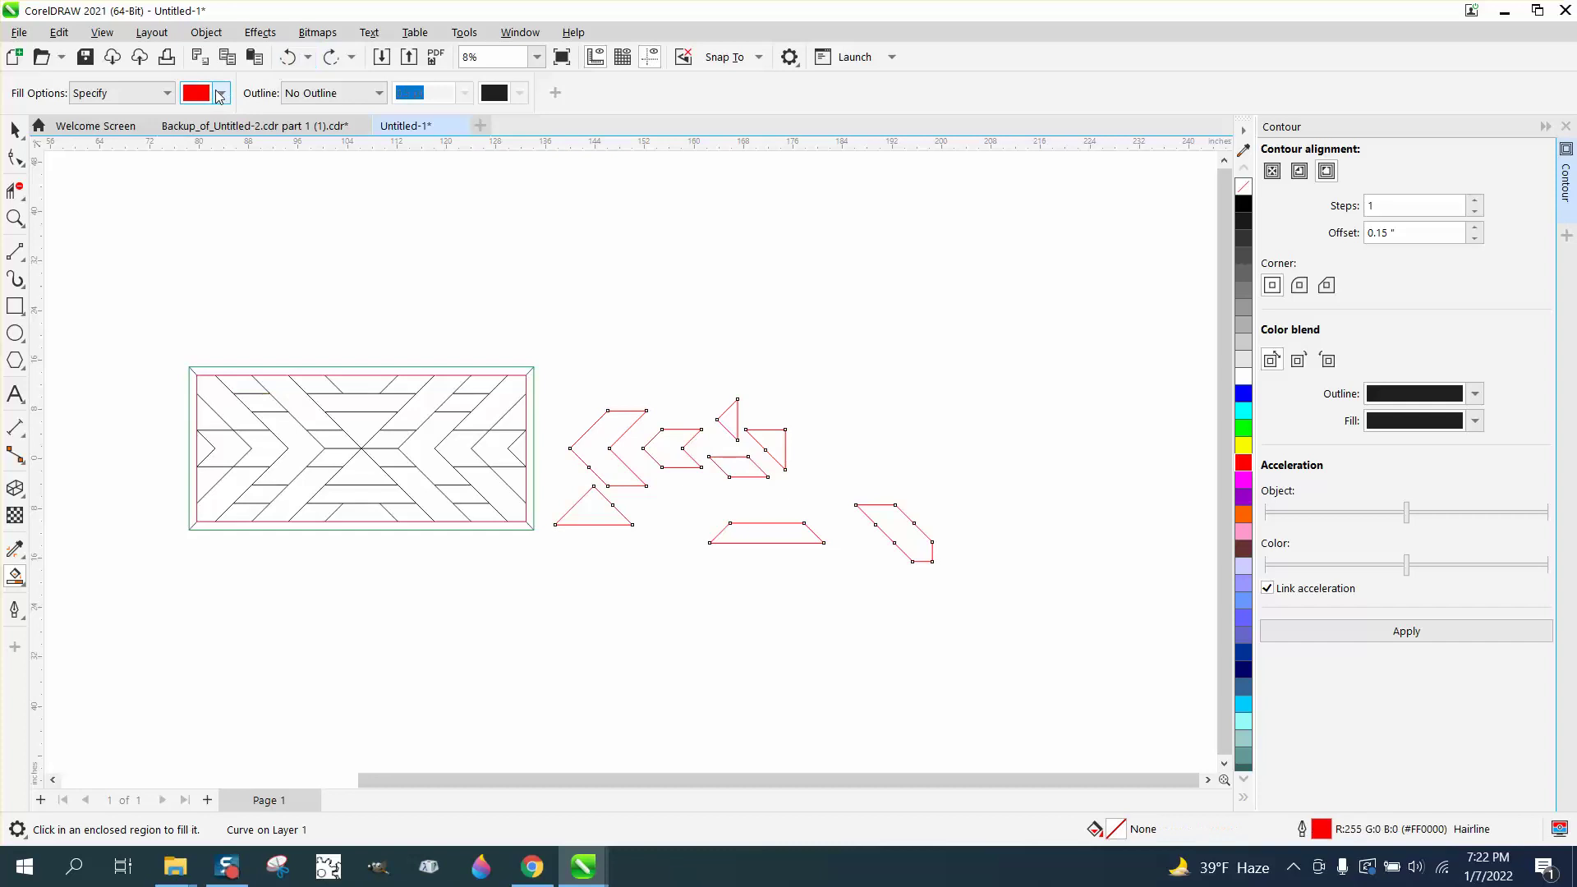
pyautogui.click(220, 94)
pyautogui.click(280, 215)
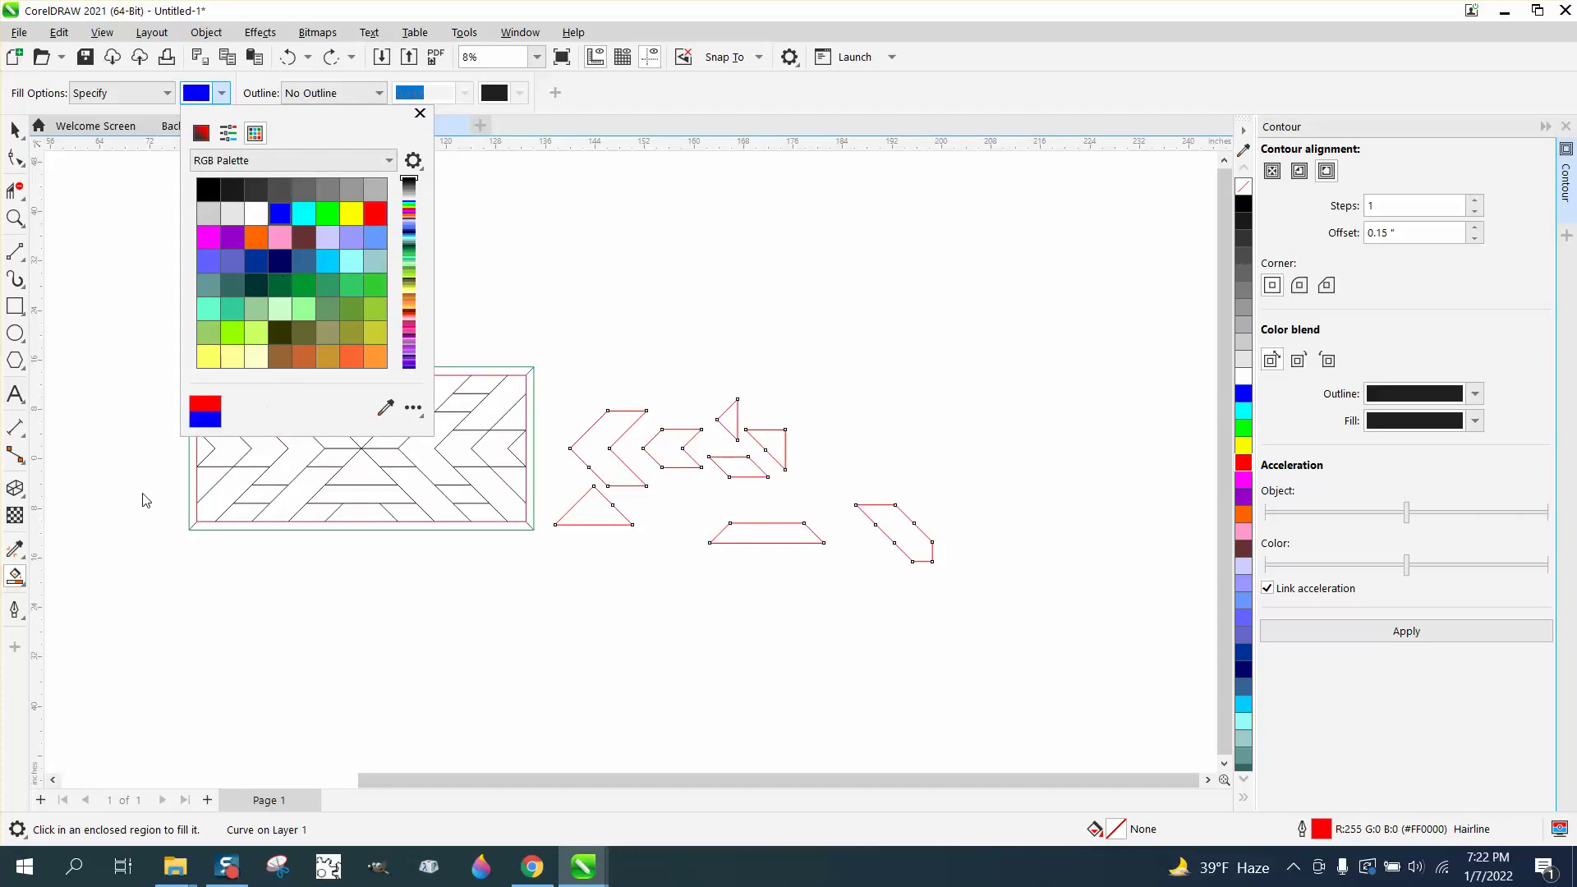
pyautogui.click(145, 500)
# Step: Fill the pattern's four small parallelograms and the arrow shape at each end with blue
pyautogui.click(273, 402)
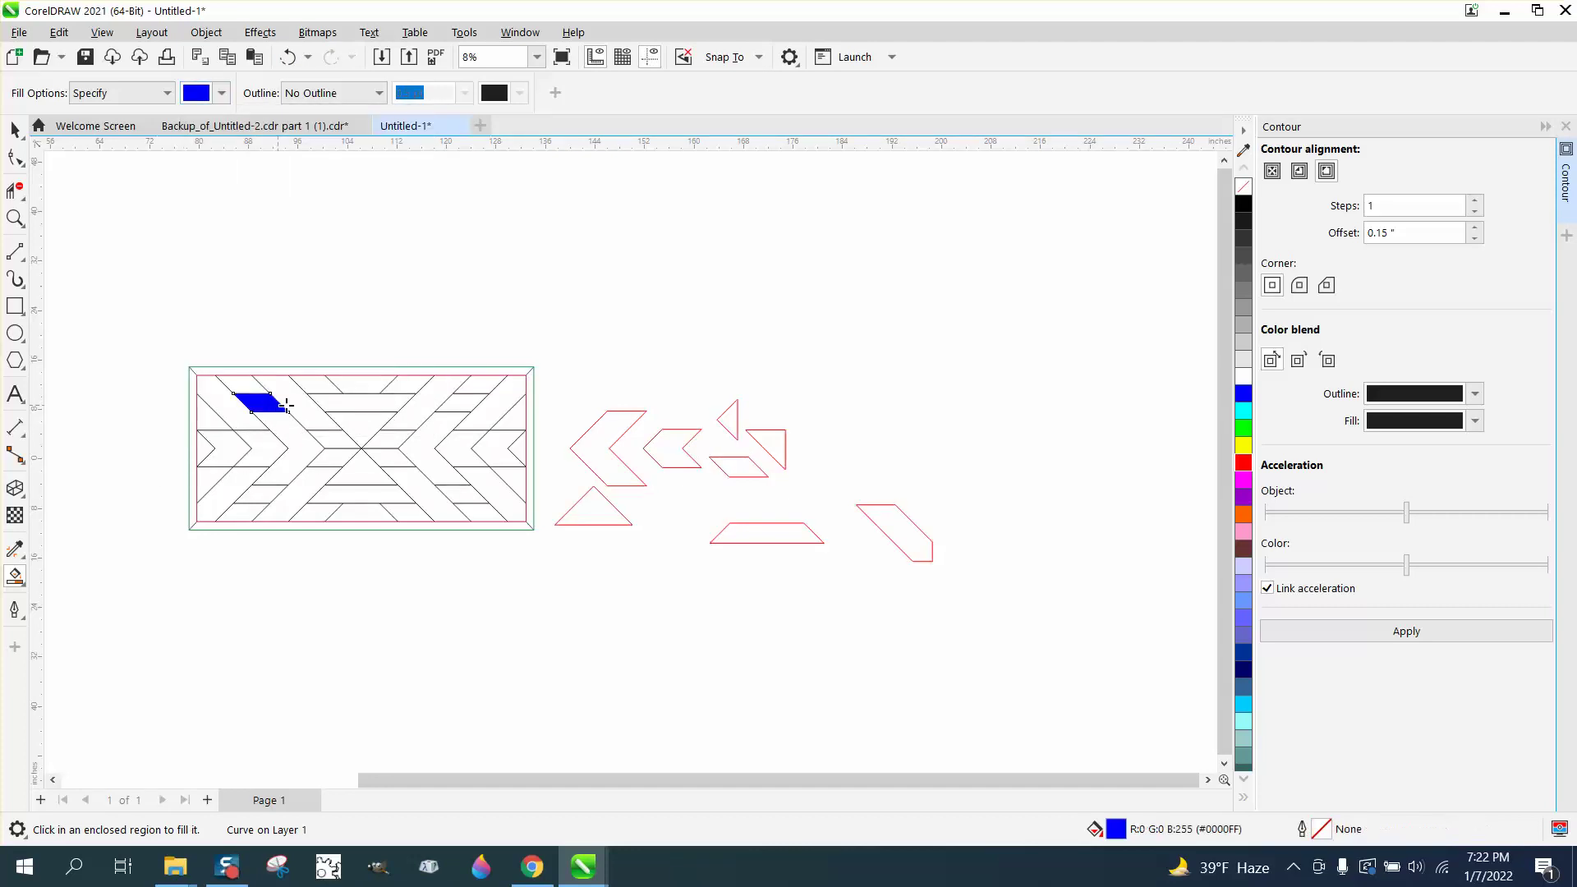
pyautogui.click(454, 404)
pyautogui.click(458, 495)
pyautogui.click(269, 496)
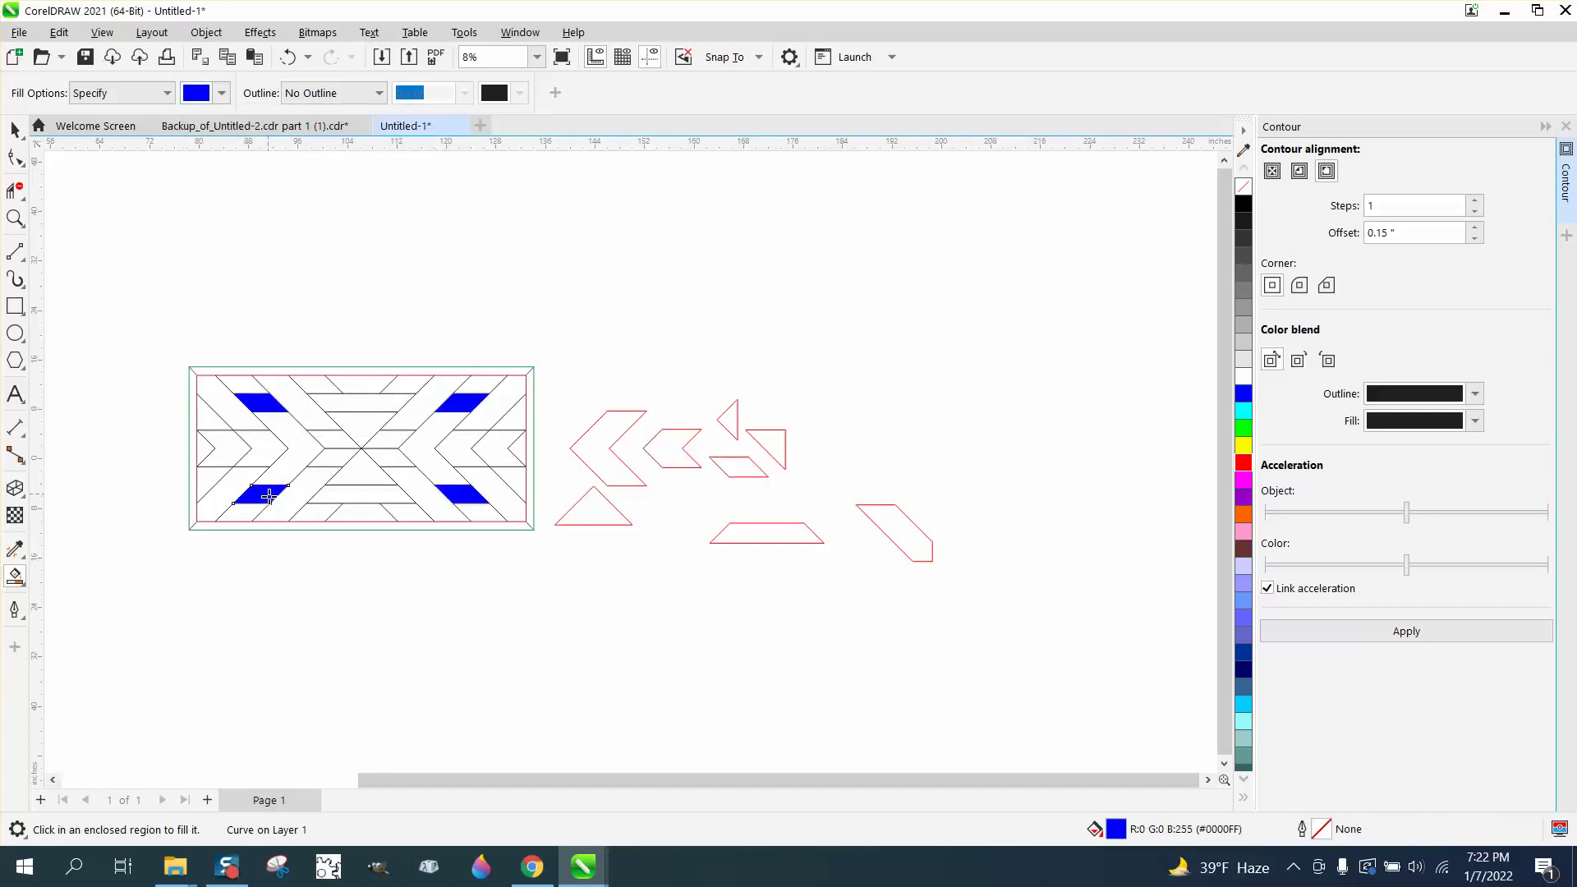
pyautogui.click(220, 445)
pyautogui.click(493, 454)
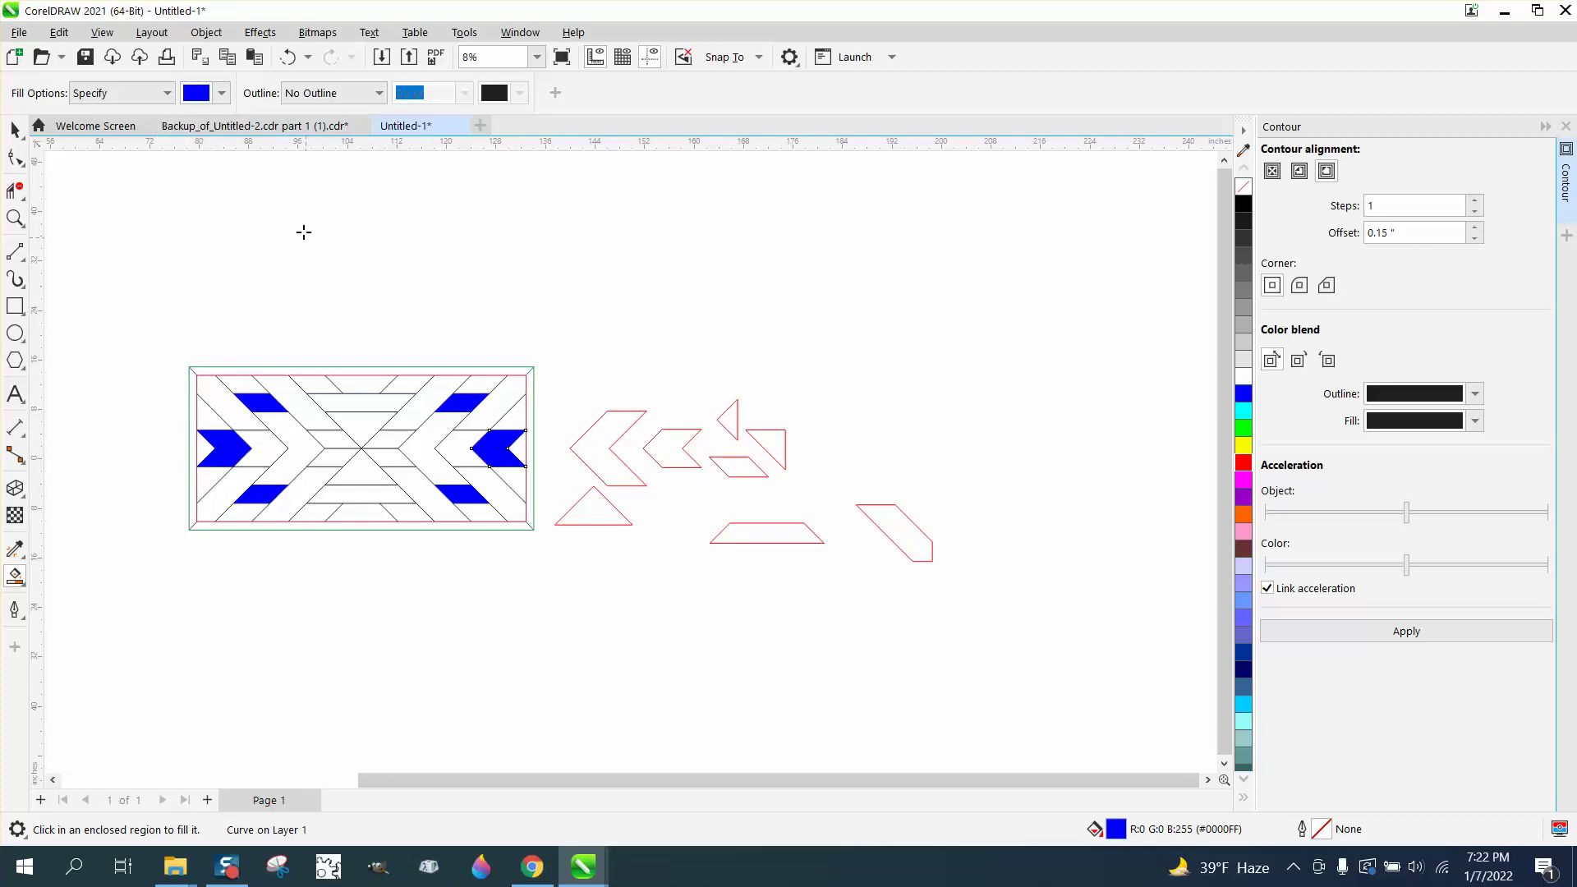
# Step: Fill the two triangles meeting at the pattern's centre with bright green (#00FF00)
pyautogui.click(222, 92)
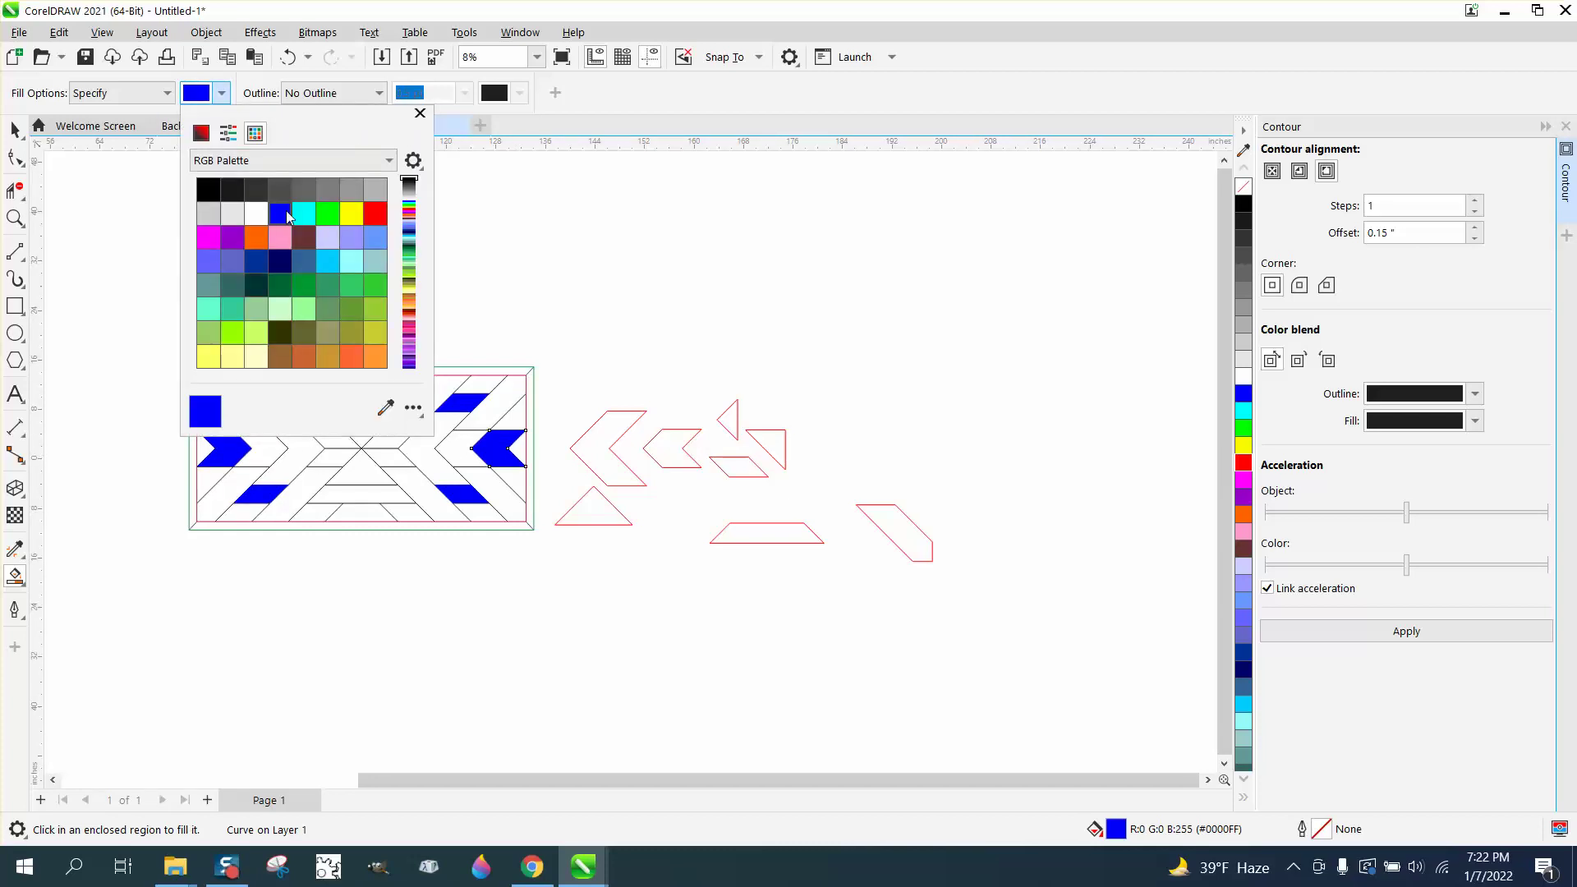
pyautogui.click(327, 214)
pyautogui.click(370, 484)
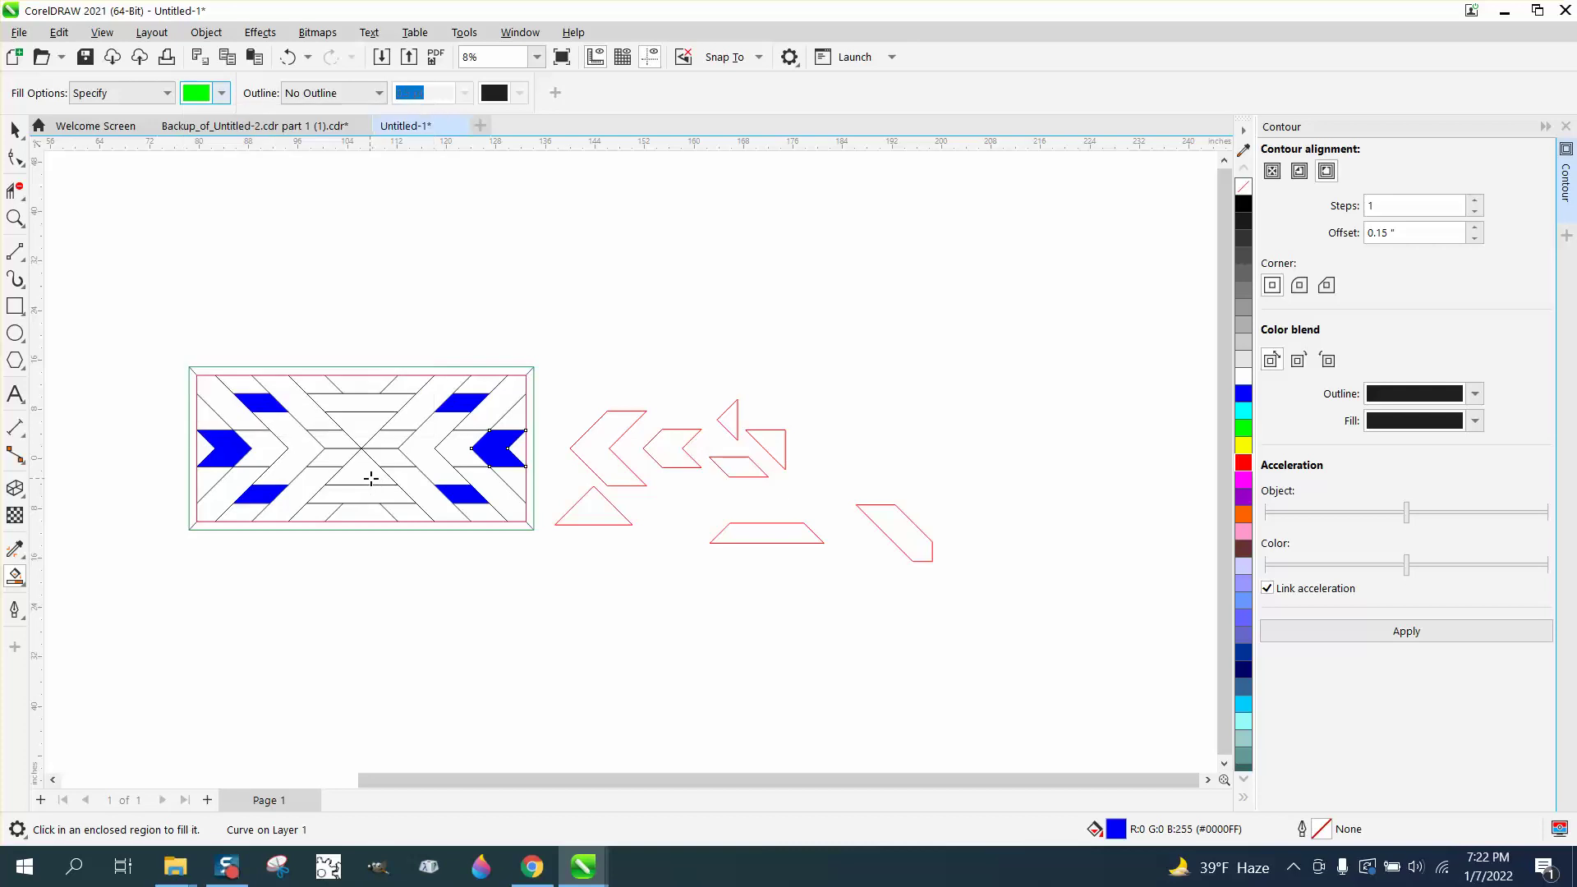
pyautogui.click(368, 472)
pyautogui.click(368, 428)
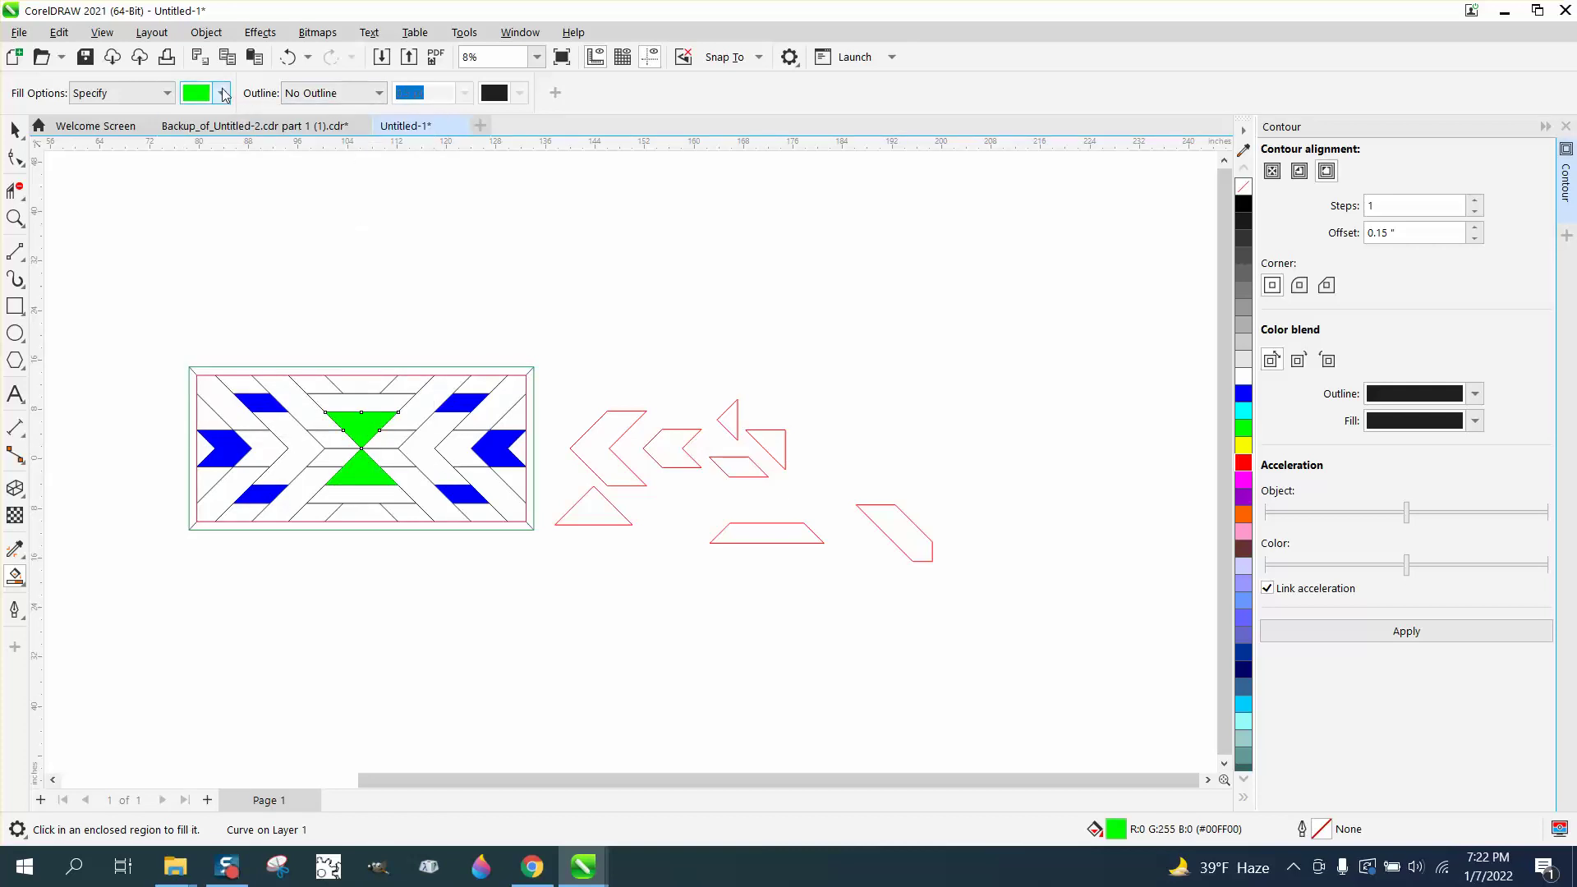
# Step: Fill the two large inner chevrons and the four parallelograms along the pattern's upper and lower edges with red (#FF0000)
pyautogui.click(222, 93)
pyautogui.click(375, 214)
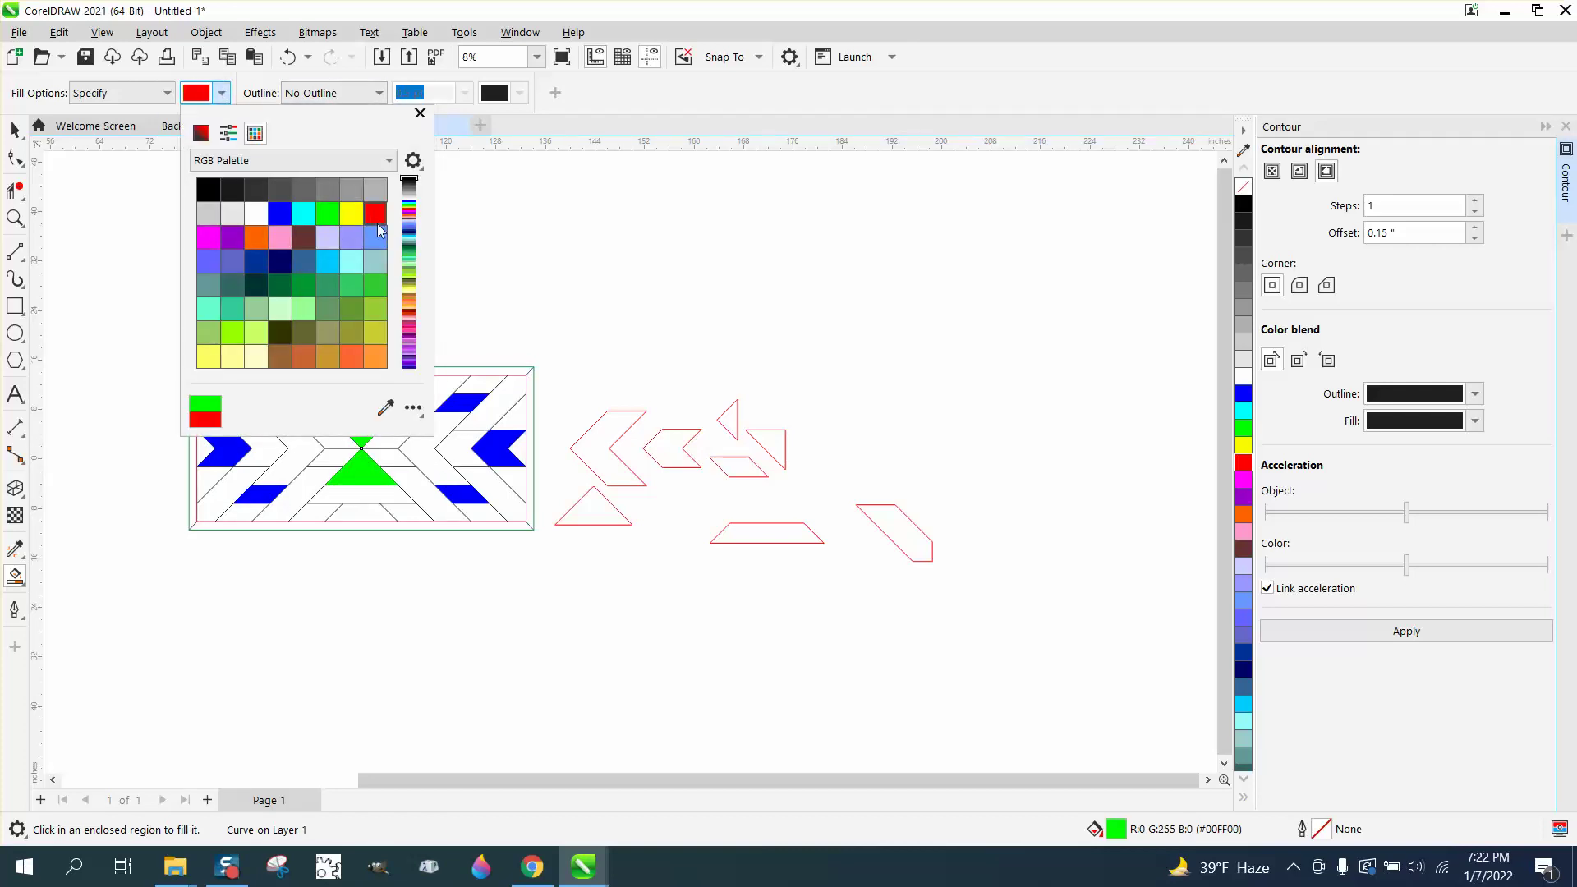
pyautogui.click(300, 460)
pyautogui.click(429, 443)
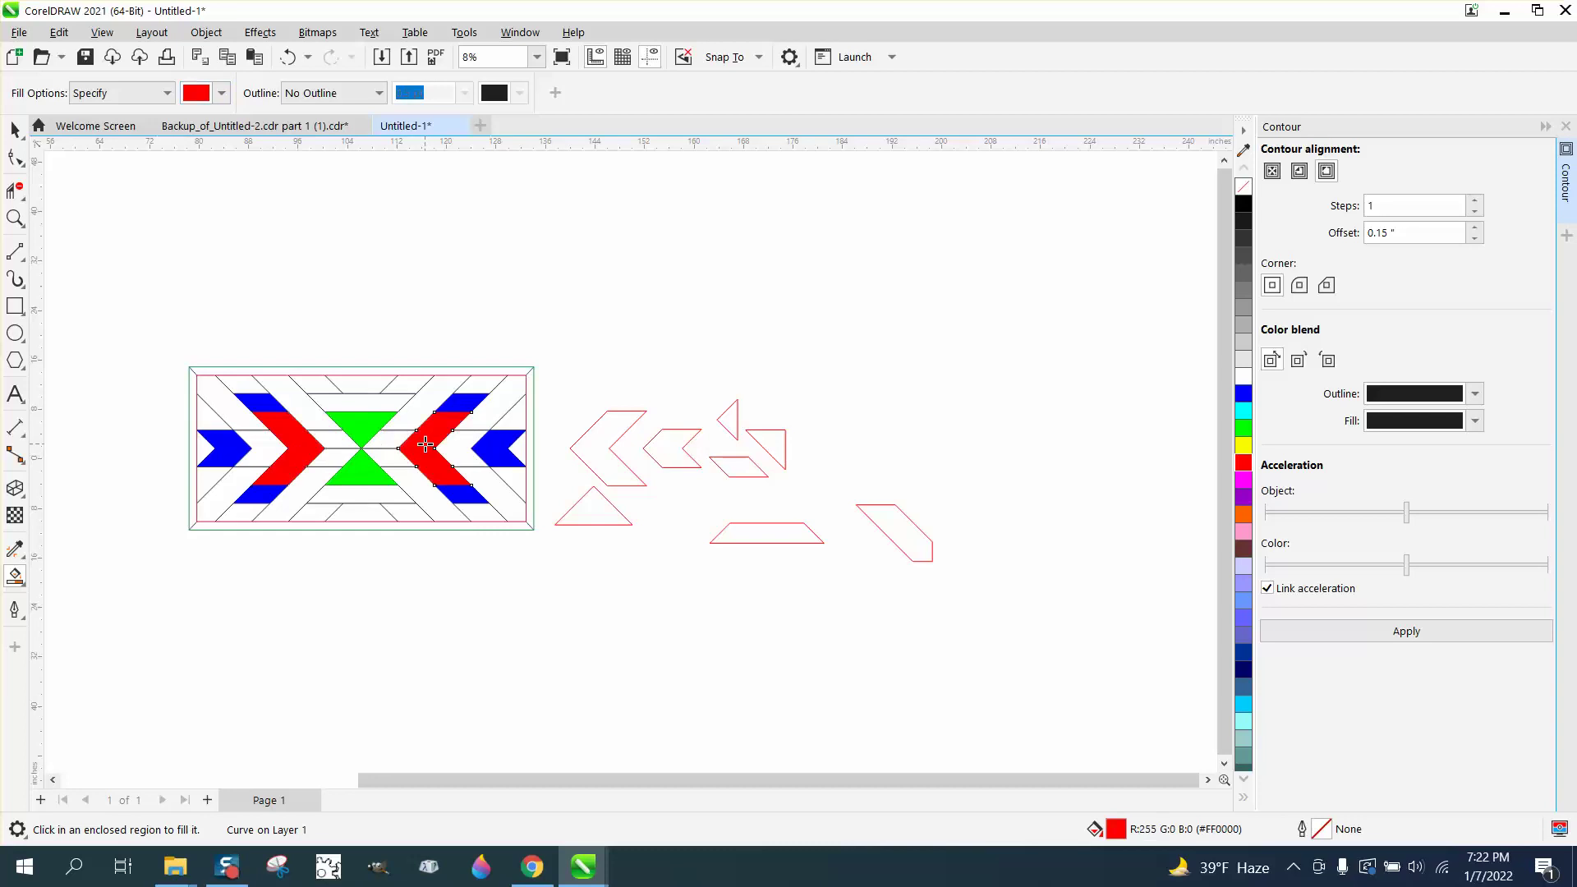
pyautogui.click(319, 383)
pyautogui.click(406, 388)
pyautogui.click(397, 514)
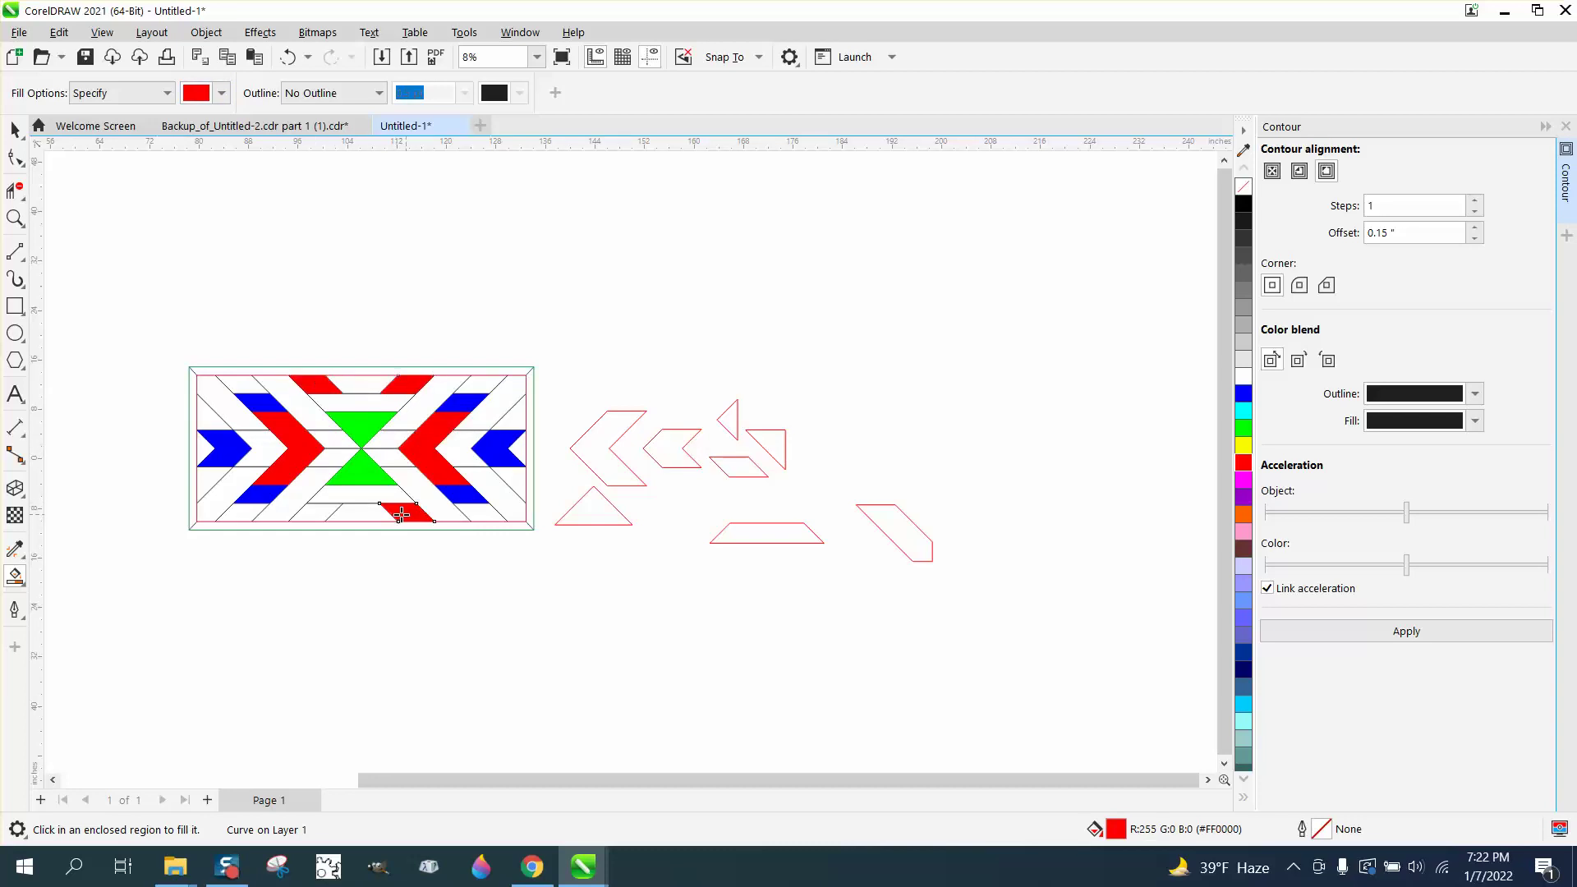
pyautogui.click(327, 512)
# Step: Fill the four triangles above and below the end arrow shapes with magenta (#FF00FF)
pyautogui.click(222, 93)
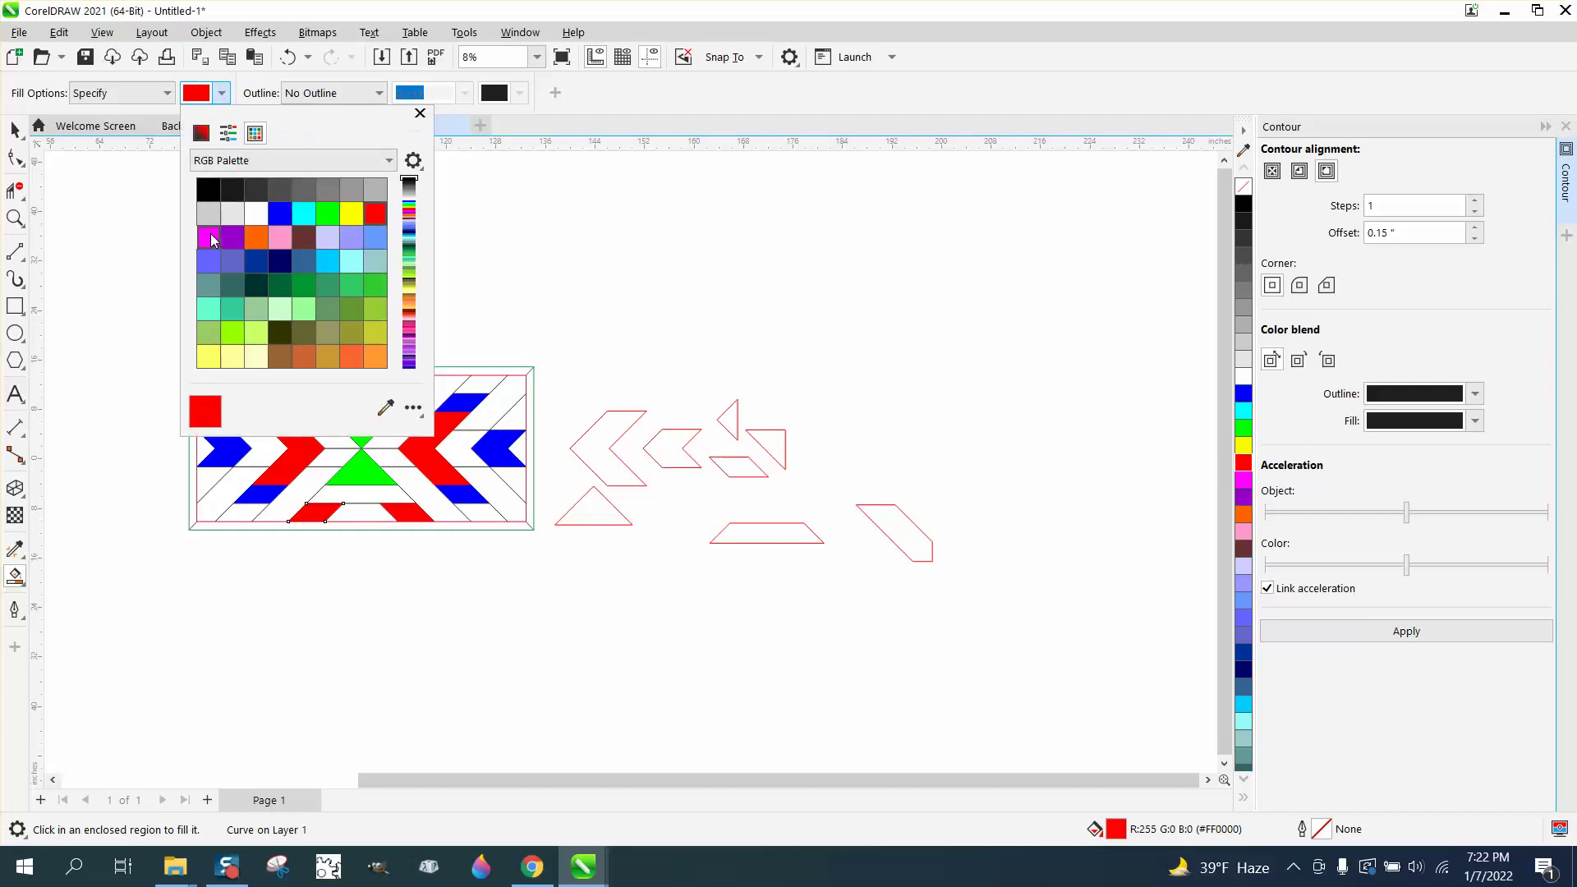
pyautogui.click(210, 238)
pyautogui.click(206, 492)
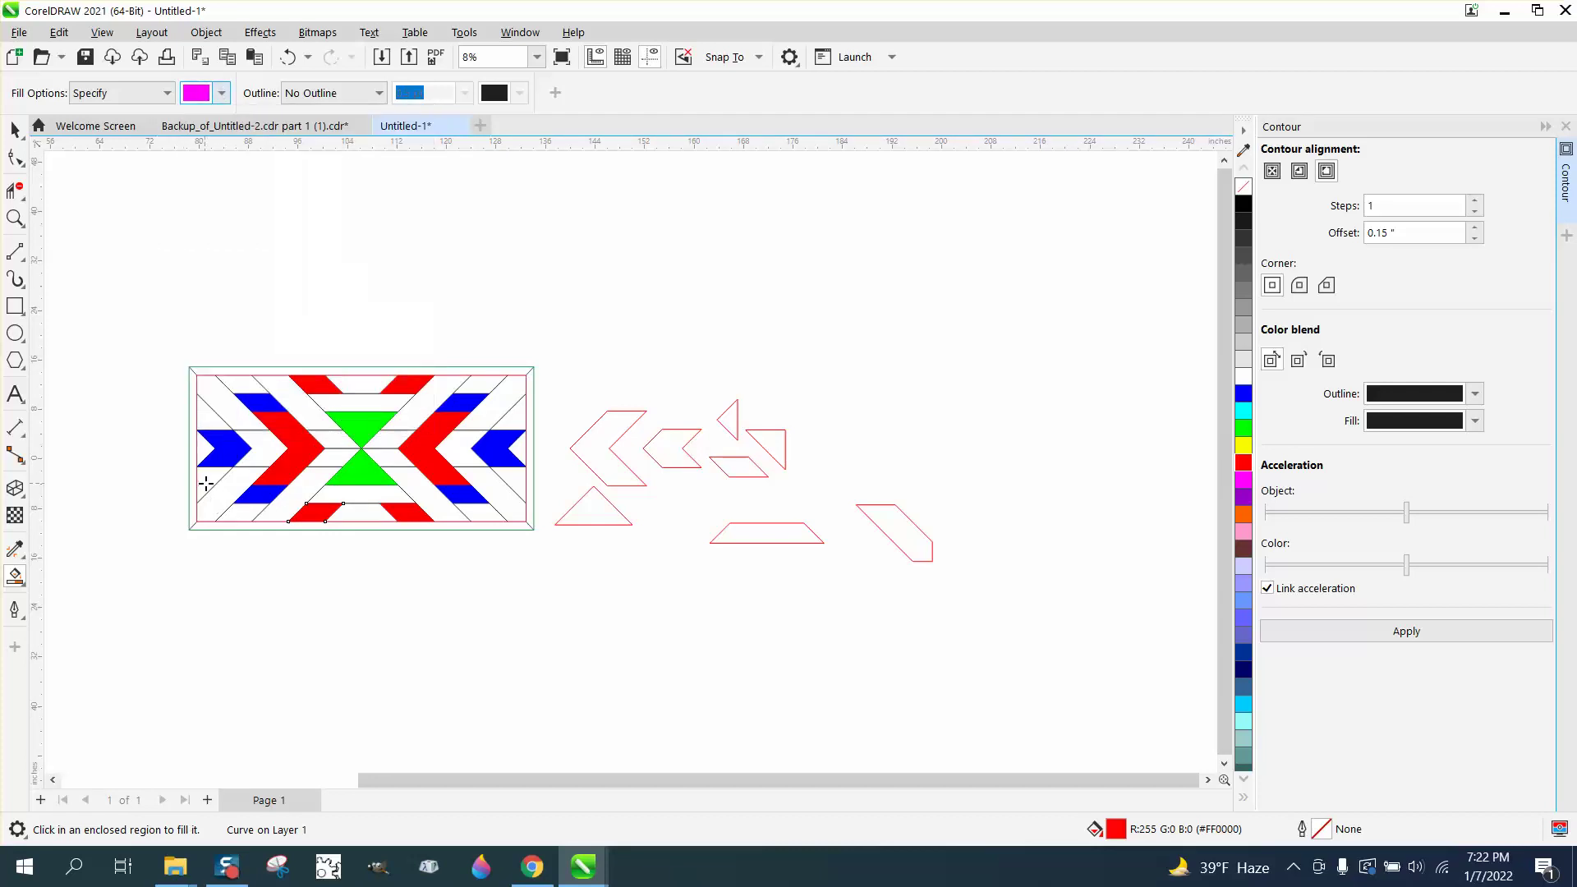
pyautogui.click(206, 487)
pyautogui.click(206, 417)
pyautogui.click(504, 426)
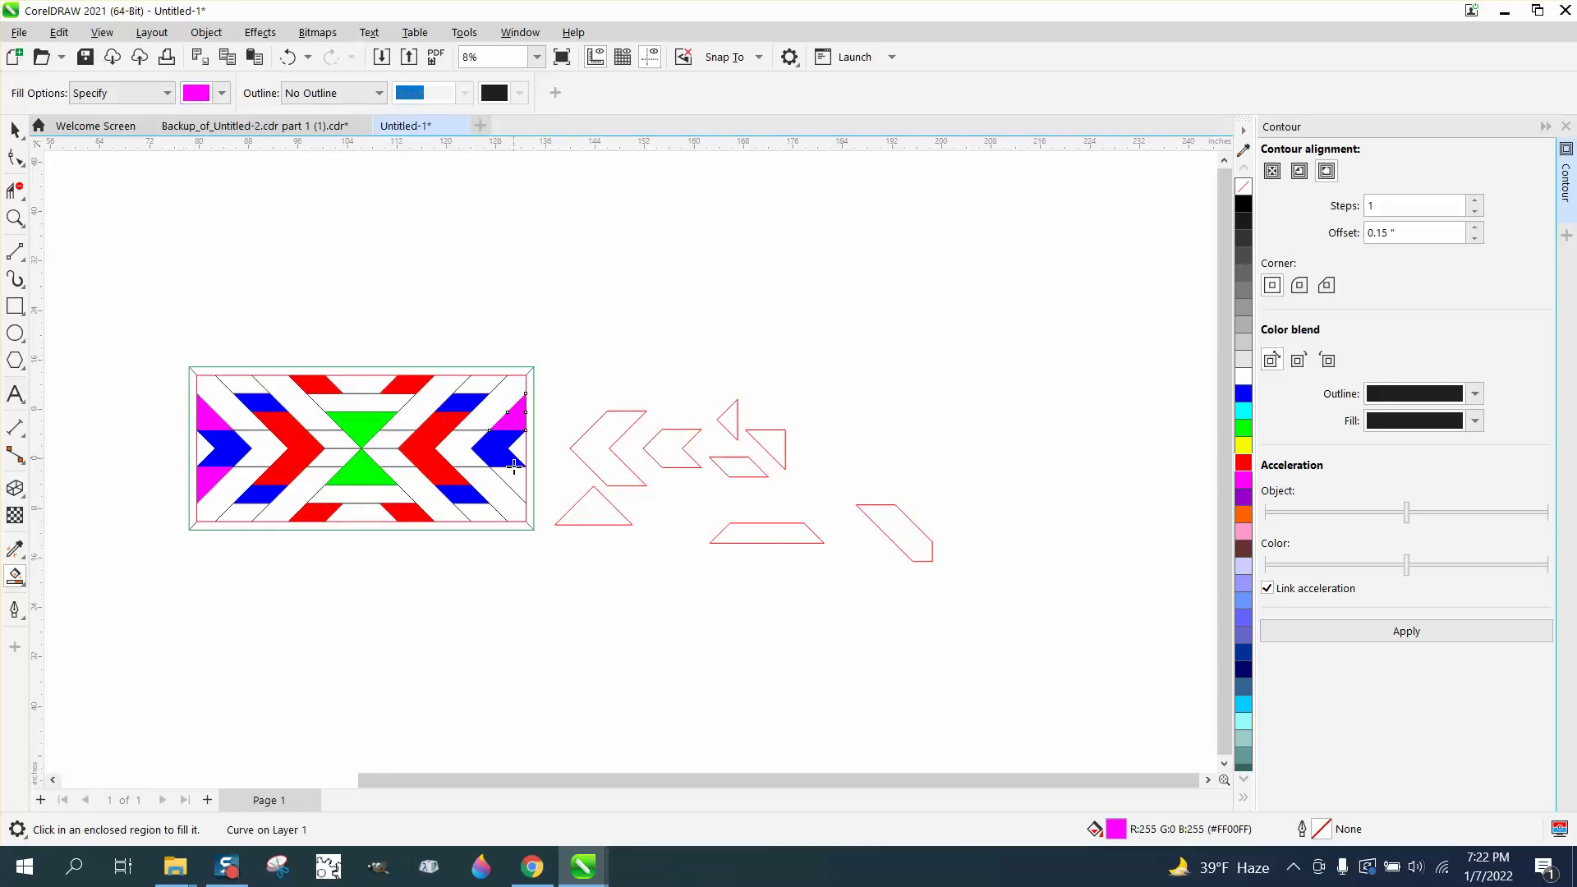
pyautogui.click(515, 478)
# Step: Fill the four long diagonal bands running from the pattern's edges towards its centre with the same magenta
pyautogui.click(308, 402)
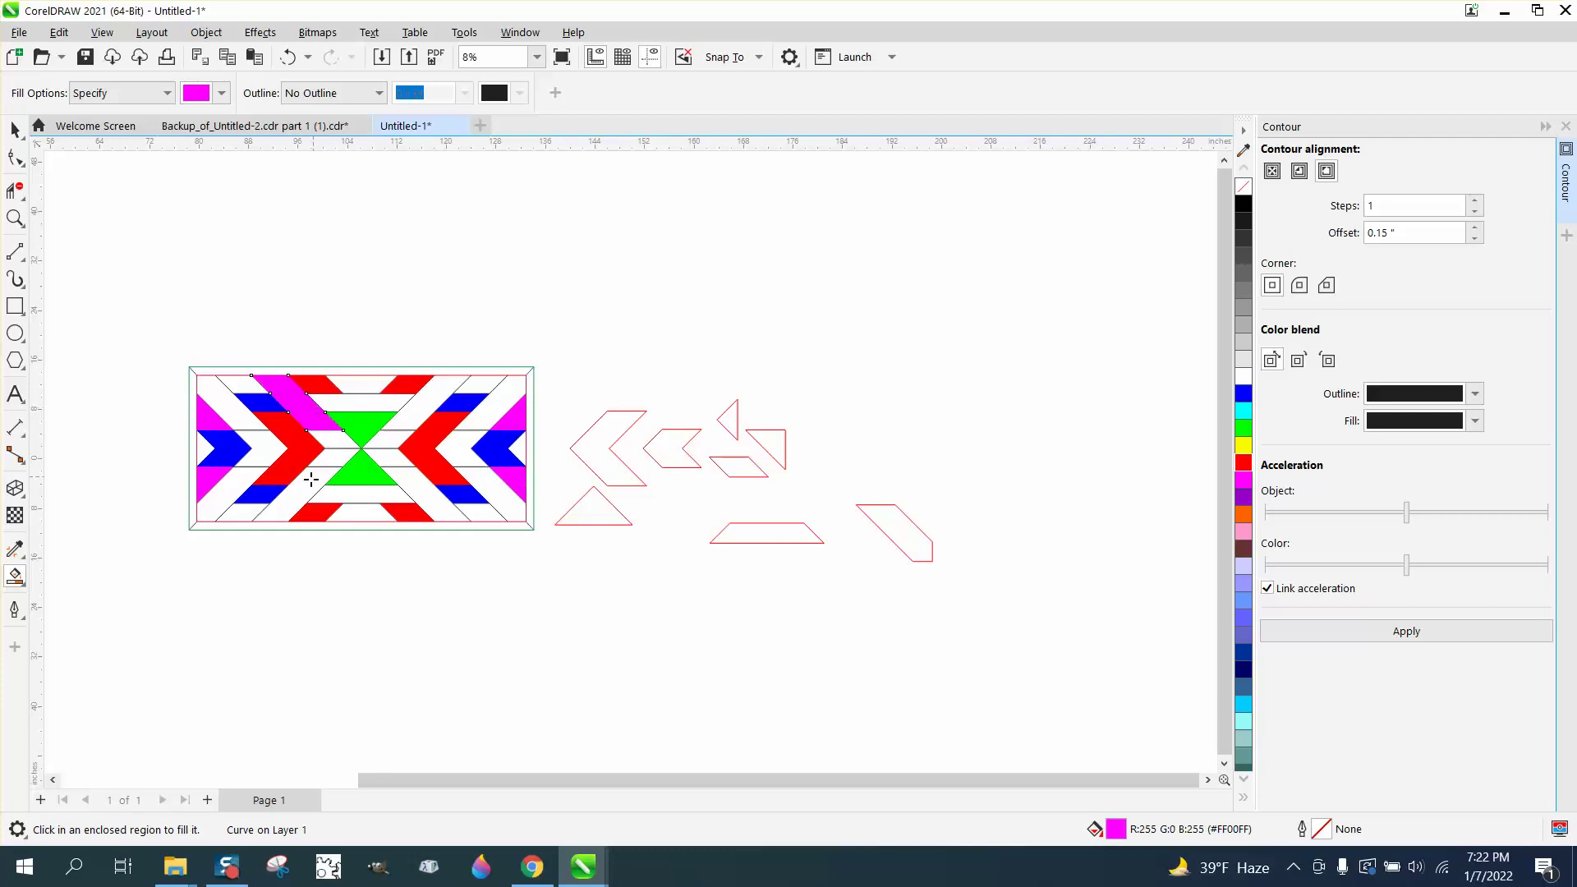
pyautogui.click(311, 480)
pyautogui.click(404, 496)
pyautogui.click(417, 423)
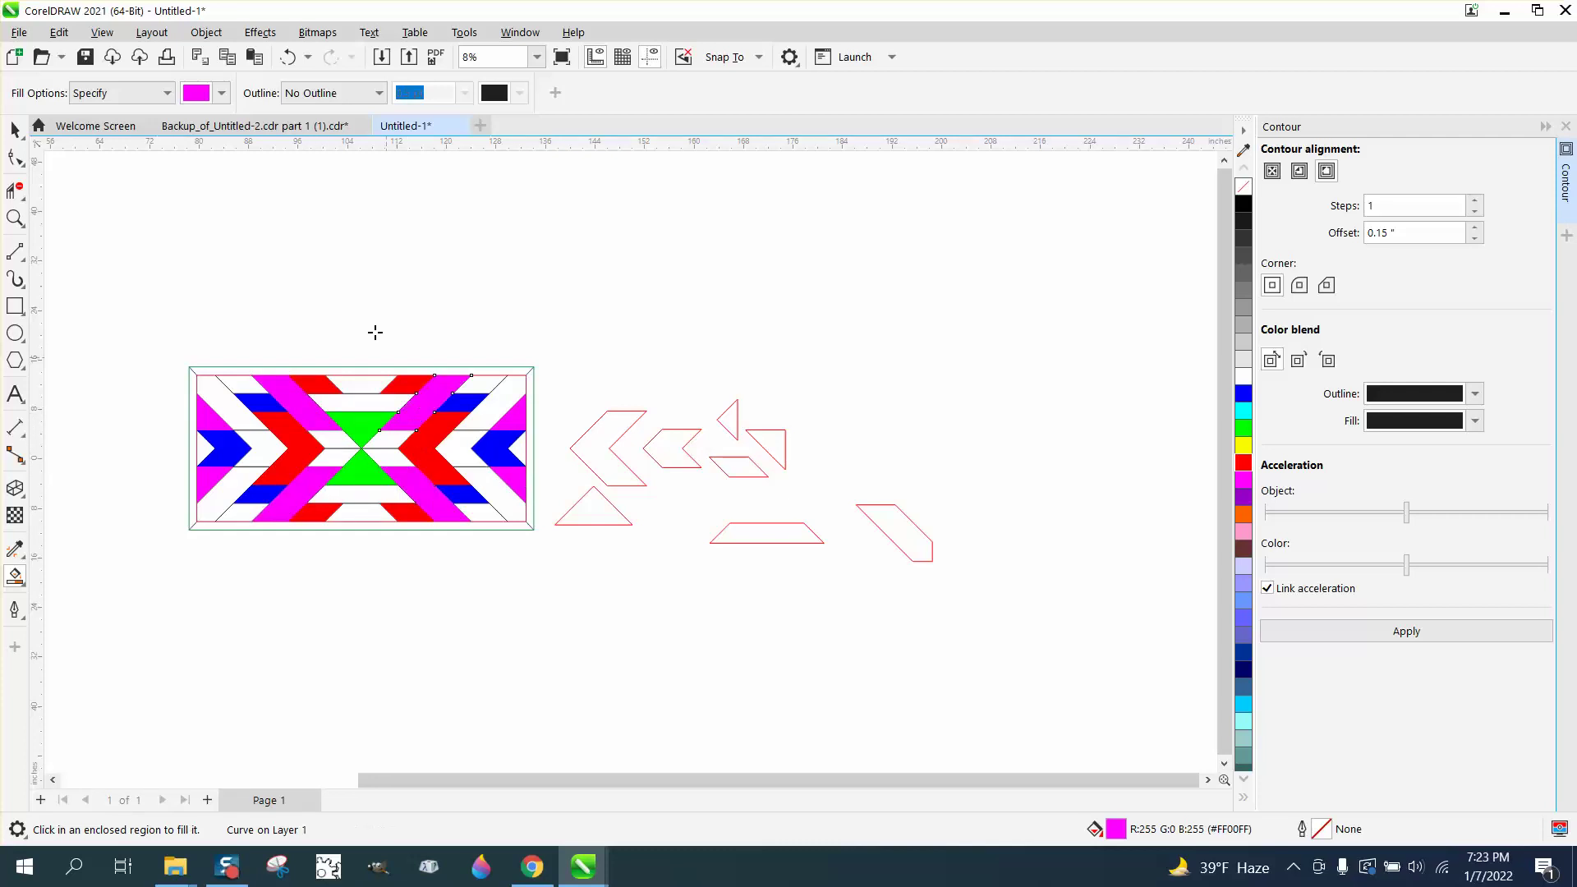
# Step: Fill the four diagonal bands at the pattern's corners with light blue (#6699FF)
pyautogui.click(222, 93)
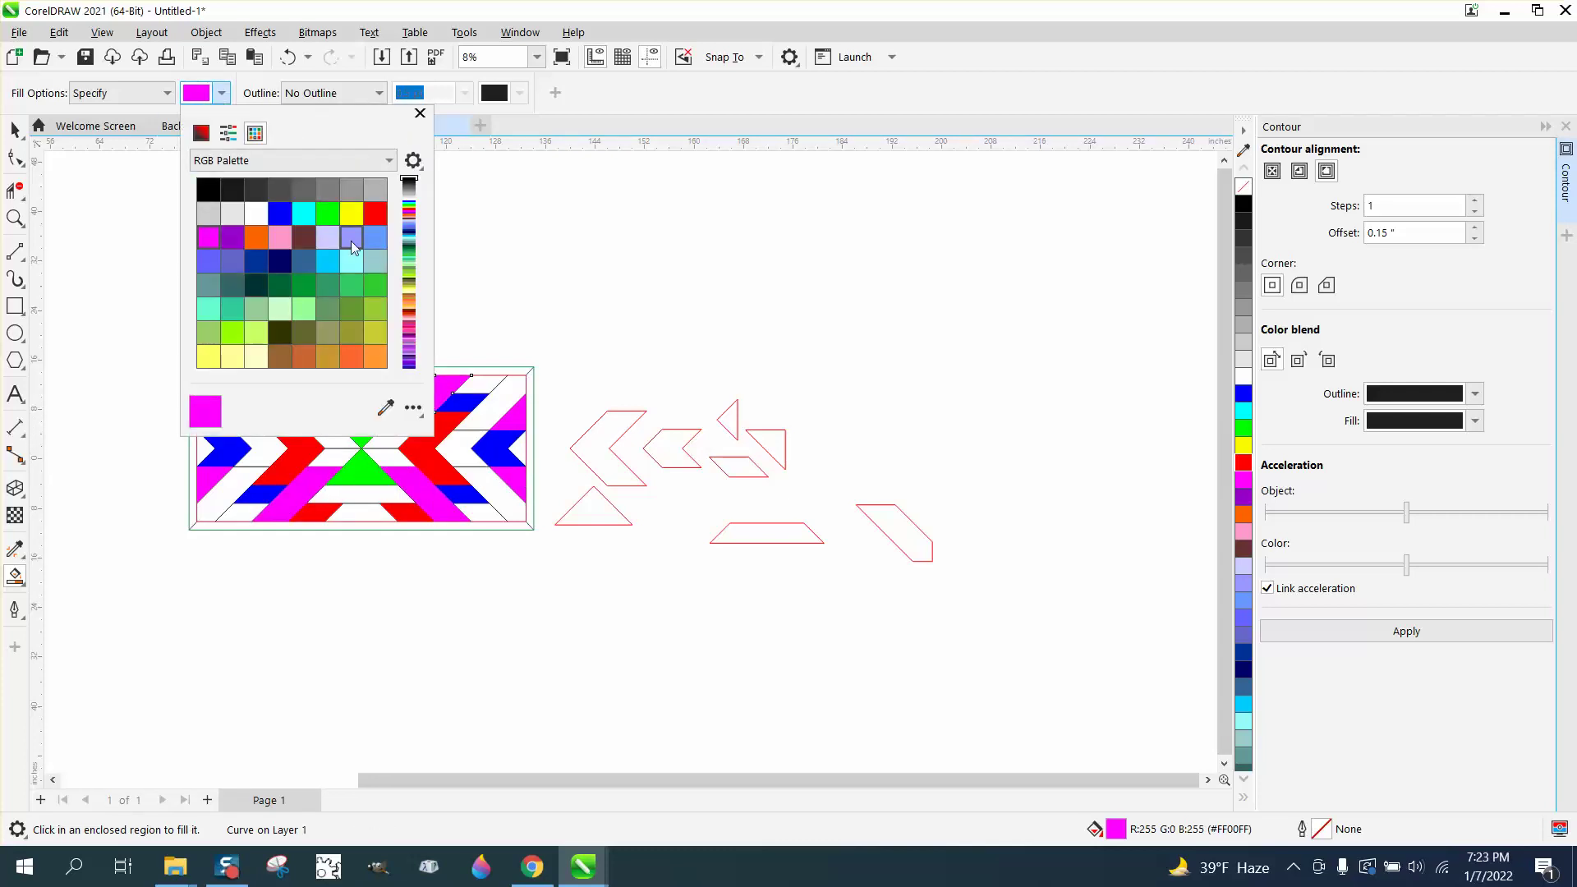
pyautogui.click(375, 238)
pyautogui.click(247, 485)
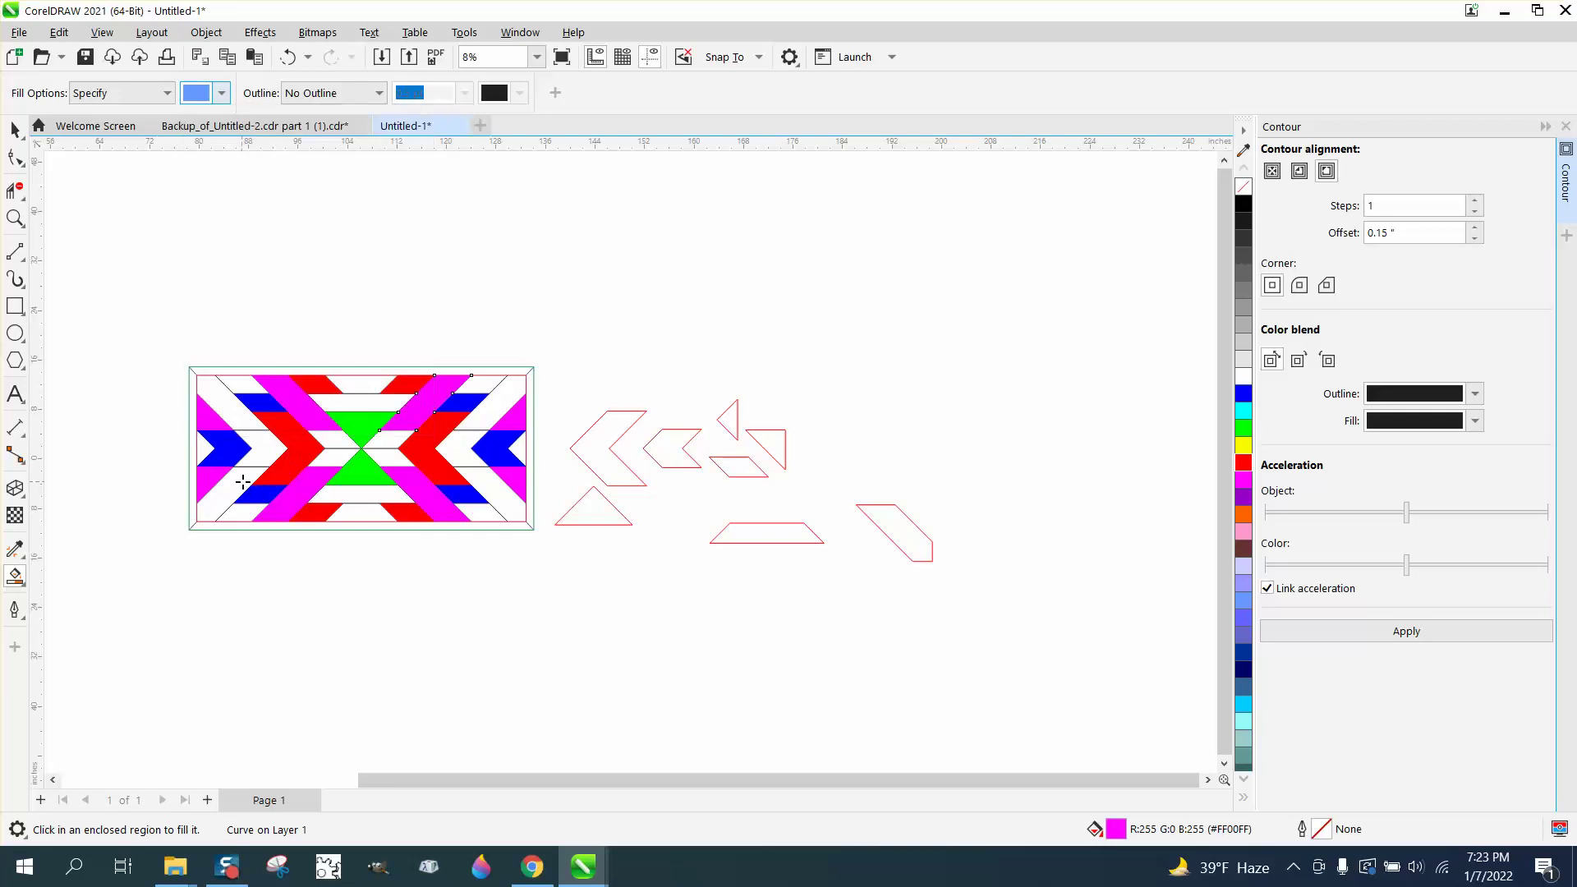
pyautogui.click(243, 486)
pyautogui.click(228, 404)
pyautogui.click(499, 414)
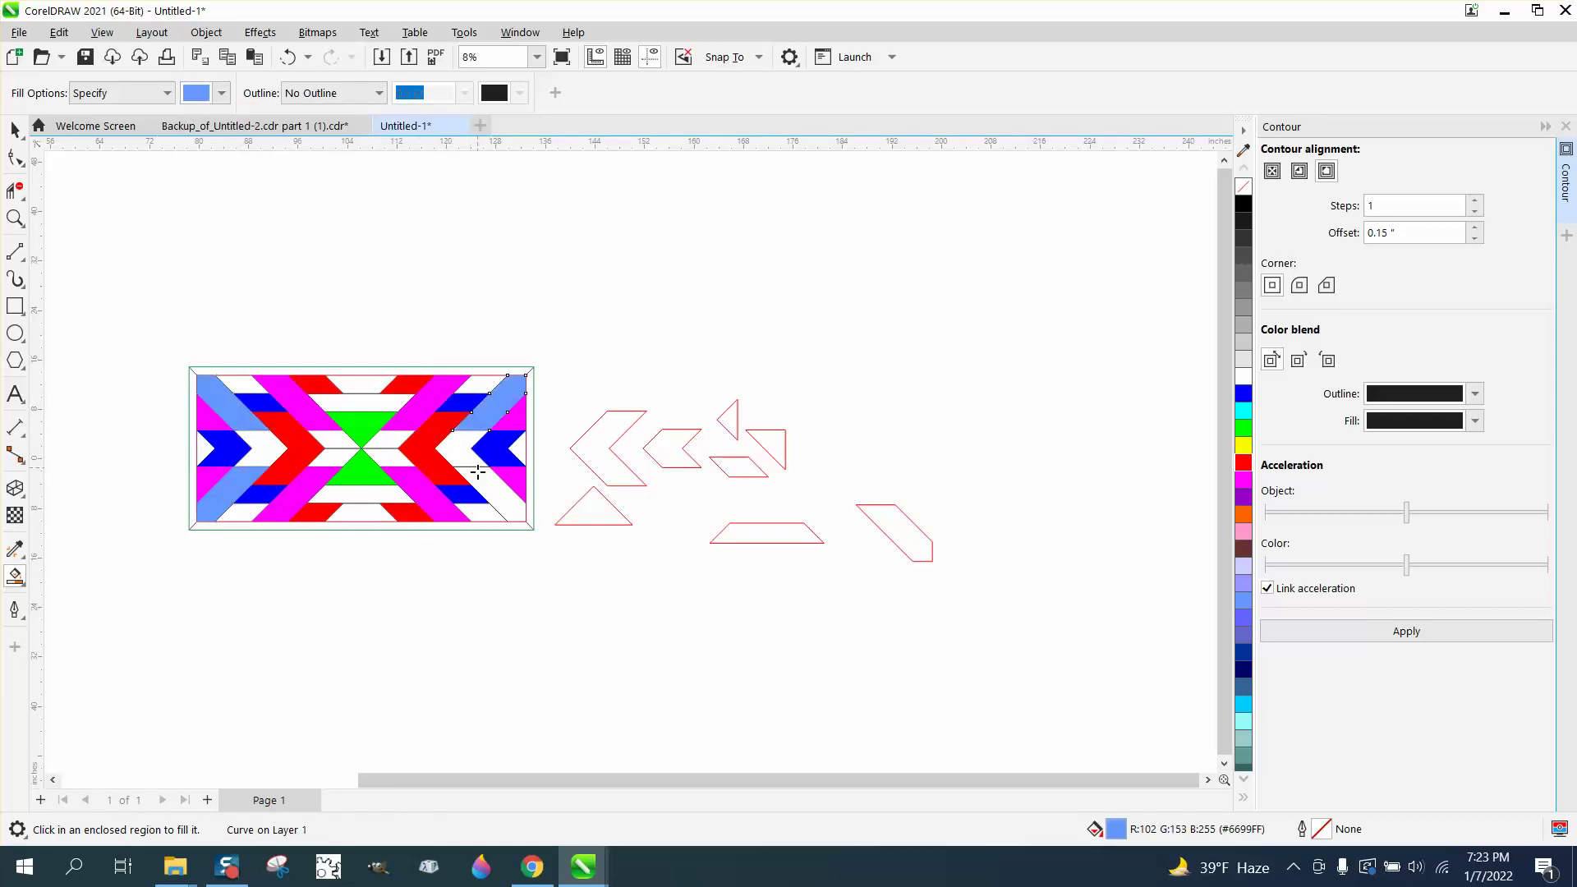
pyautogui.click(490, 482)
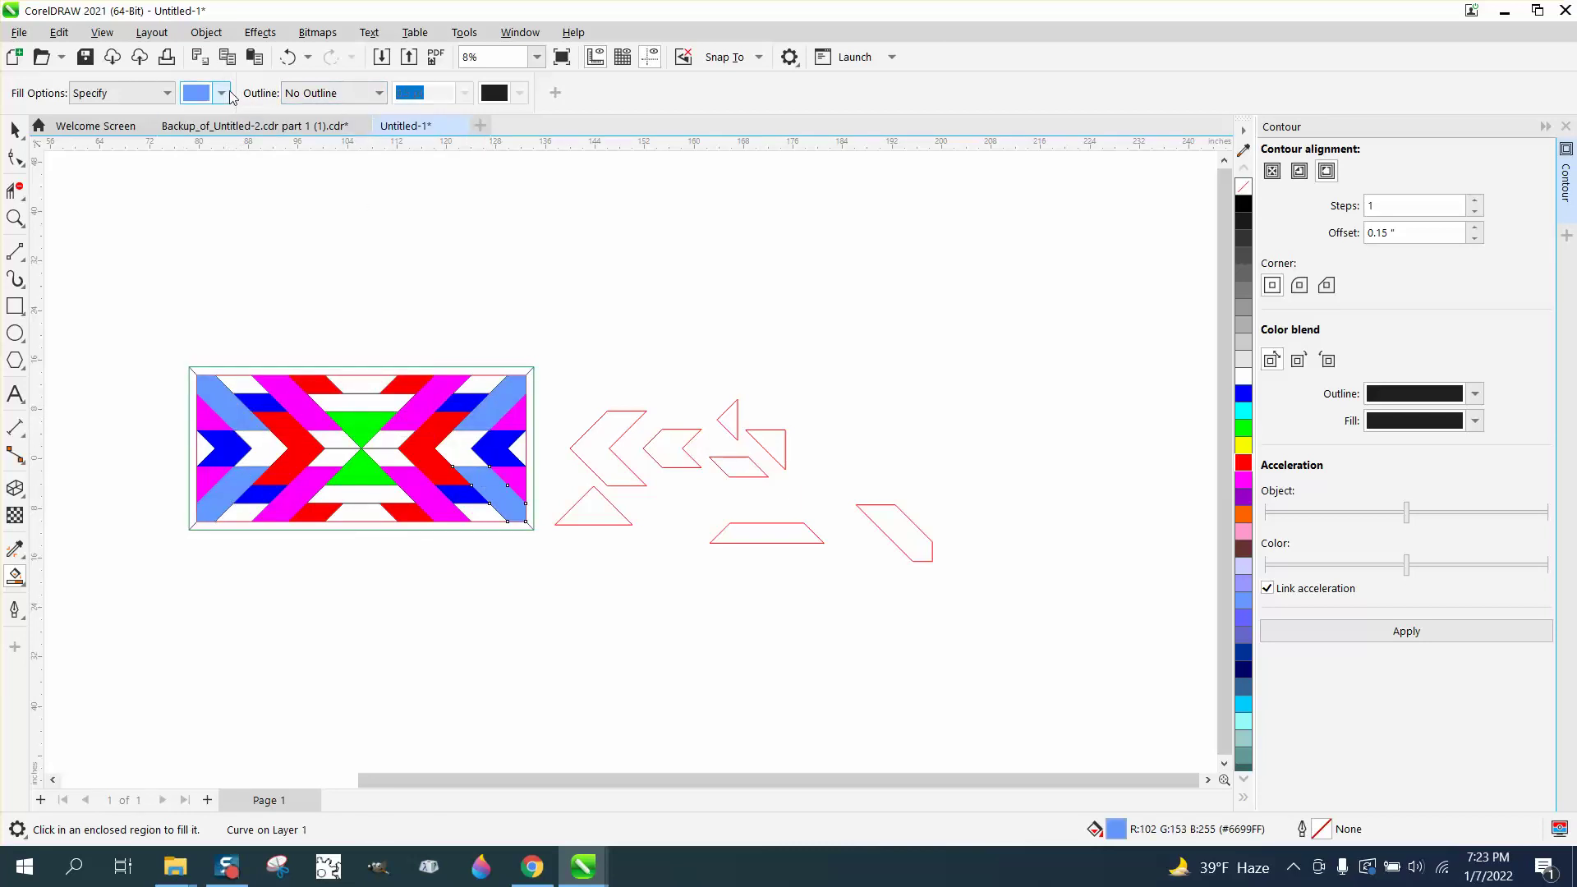
# Step: Fill the four edge parallelograms beside the corner bands and the small triangle at each end with medium green (#33CC33)
pyautogui.click(223, 94)
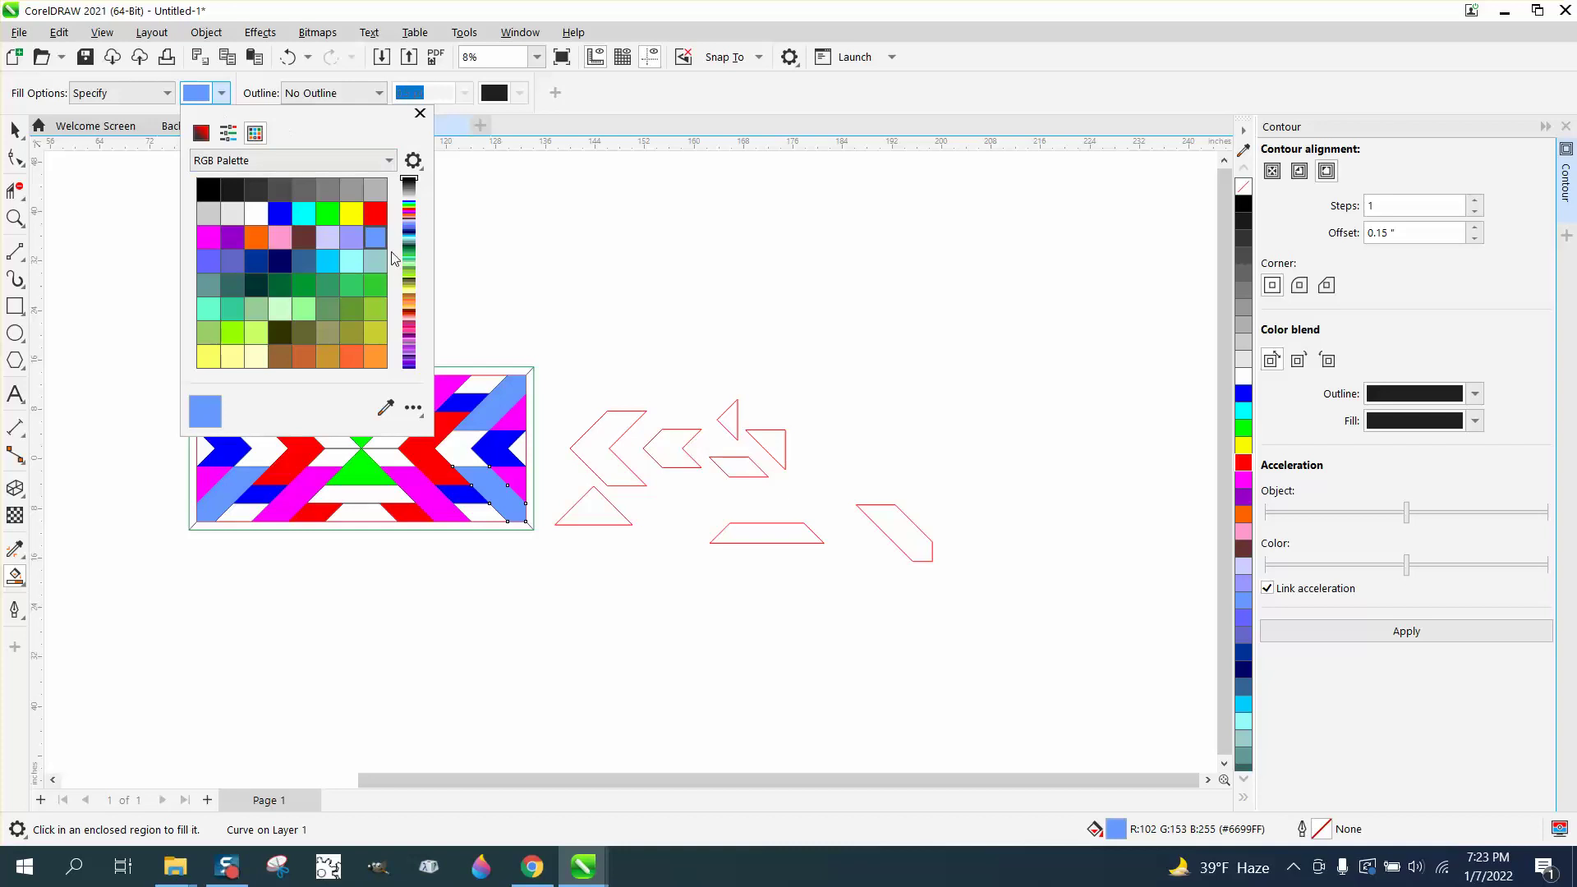
pyautogui.click(378, 287)
pyautogui.click(479, 388)
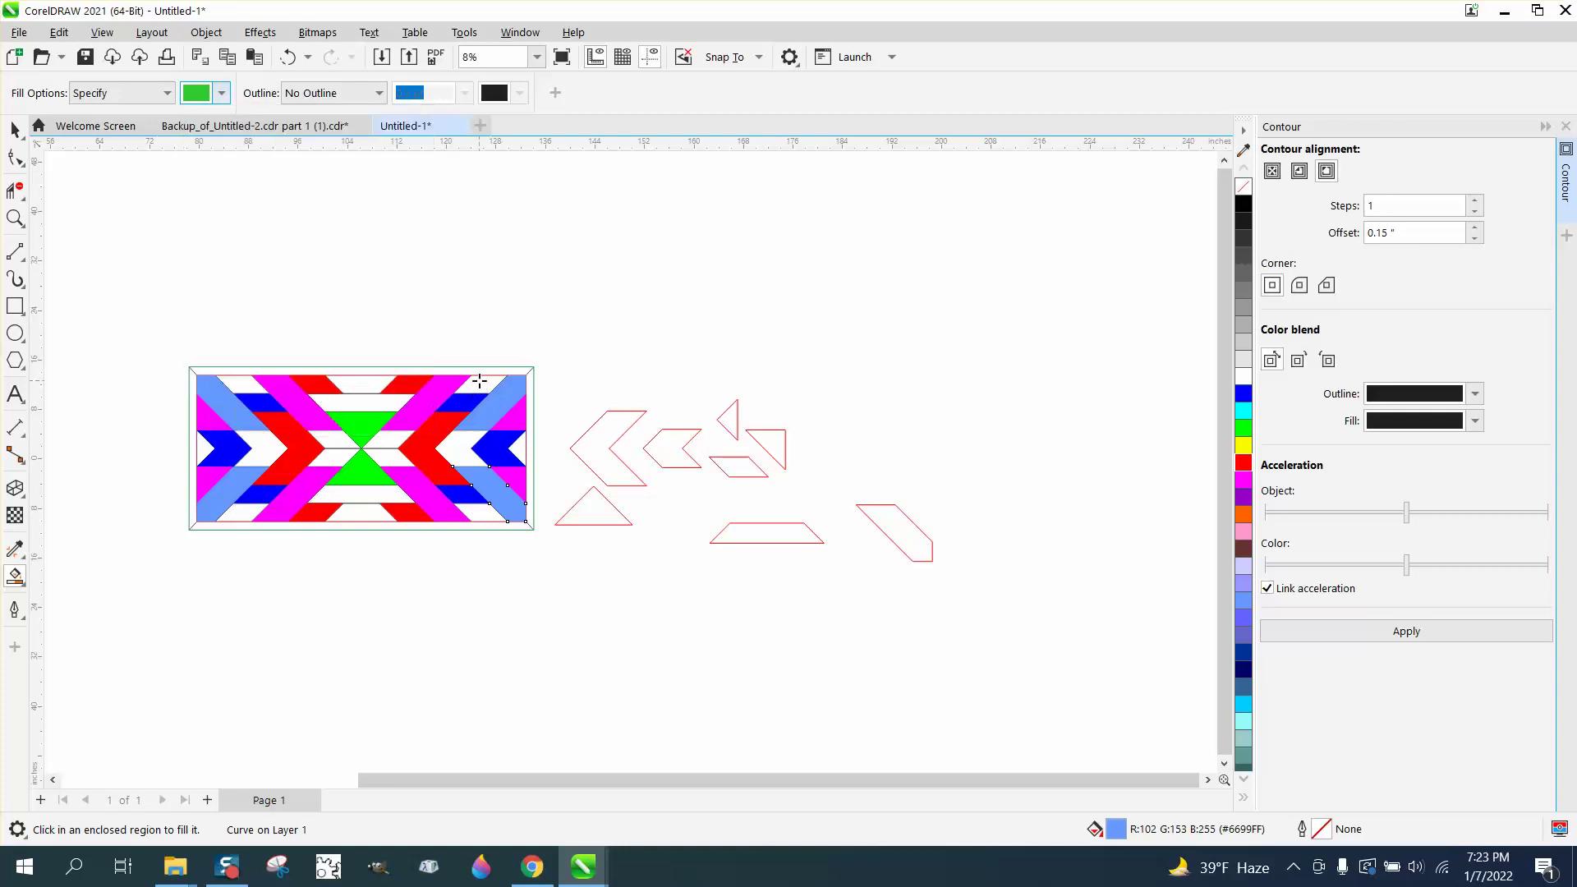
pyautogui.click(481, 393)
pyautogui.click(482, 511)
pyautogui.click(248, 511)
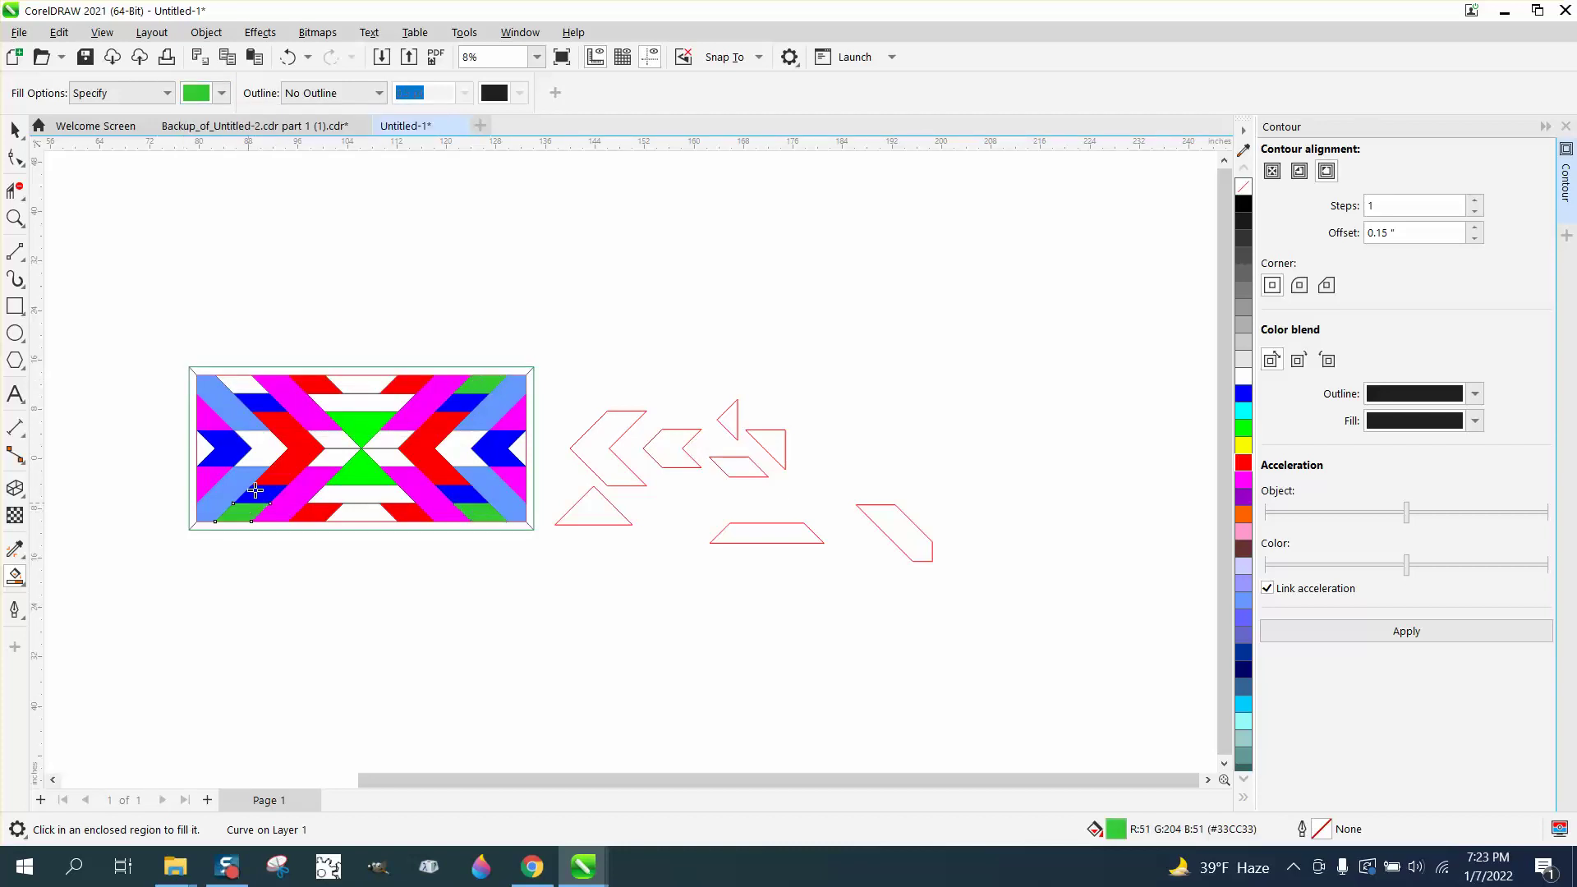
pyautogui.click(248, 386)
pyautogui.click(206, 448)
pyautogui.click(522, 449)
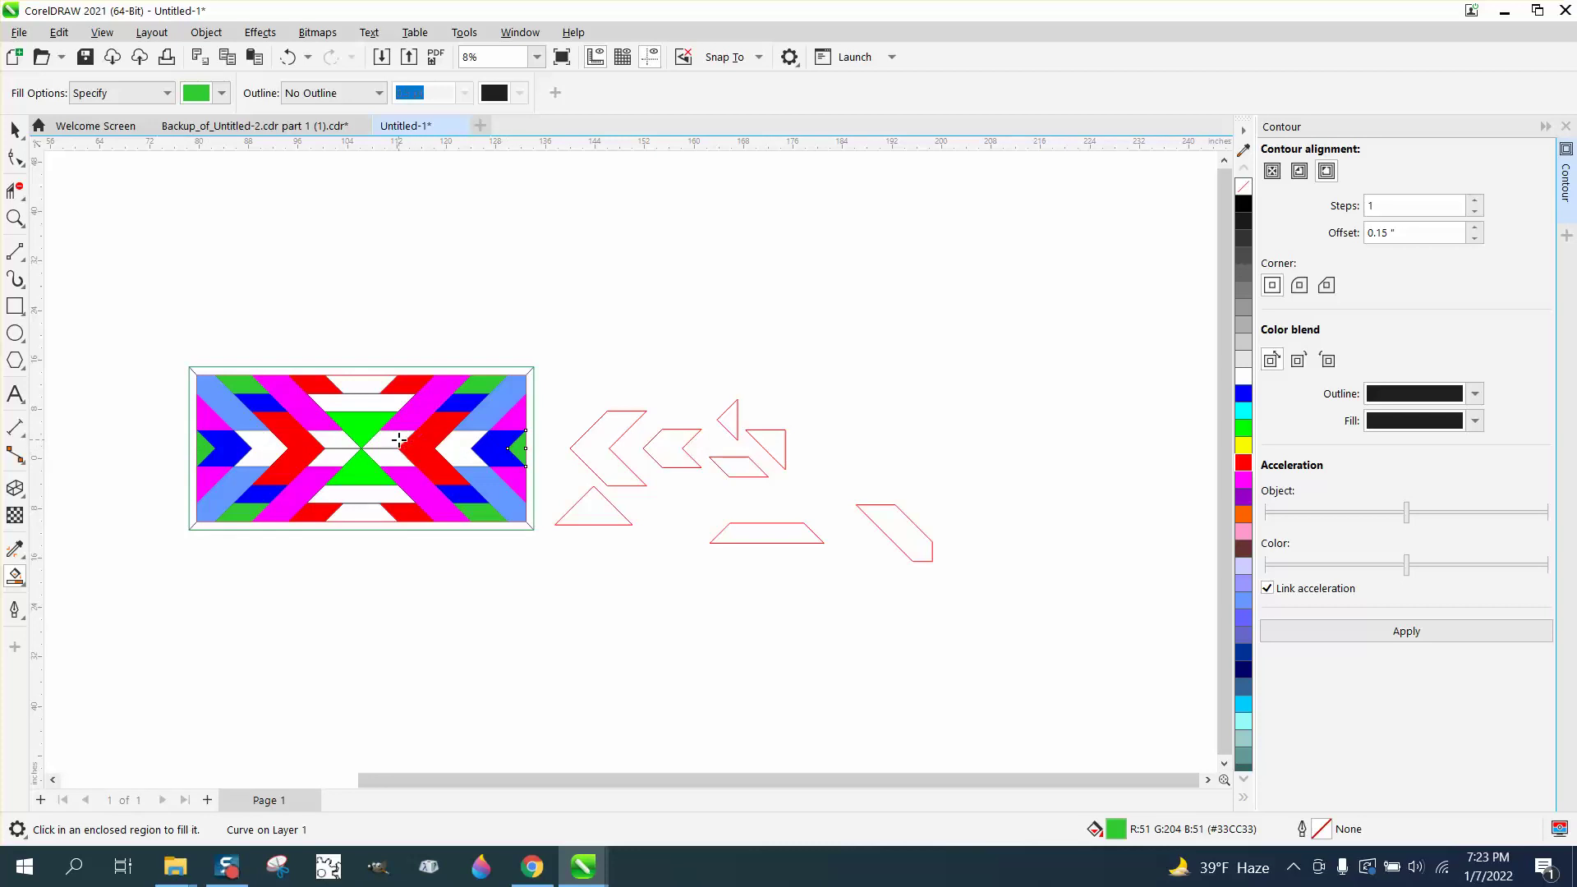
# Step: Fill the two small chevrons beside the end arrows and the middle trapezoids on the upper and lower edges with orange (#FF6633)
pyautogui.click(222, 93)
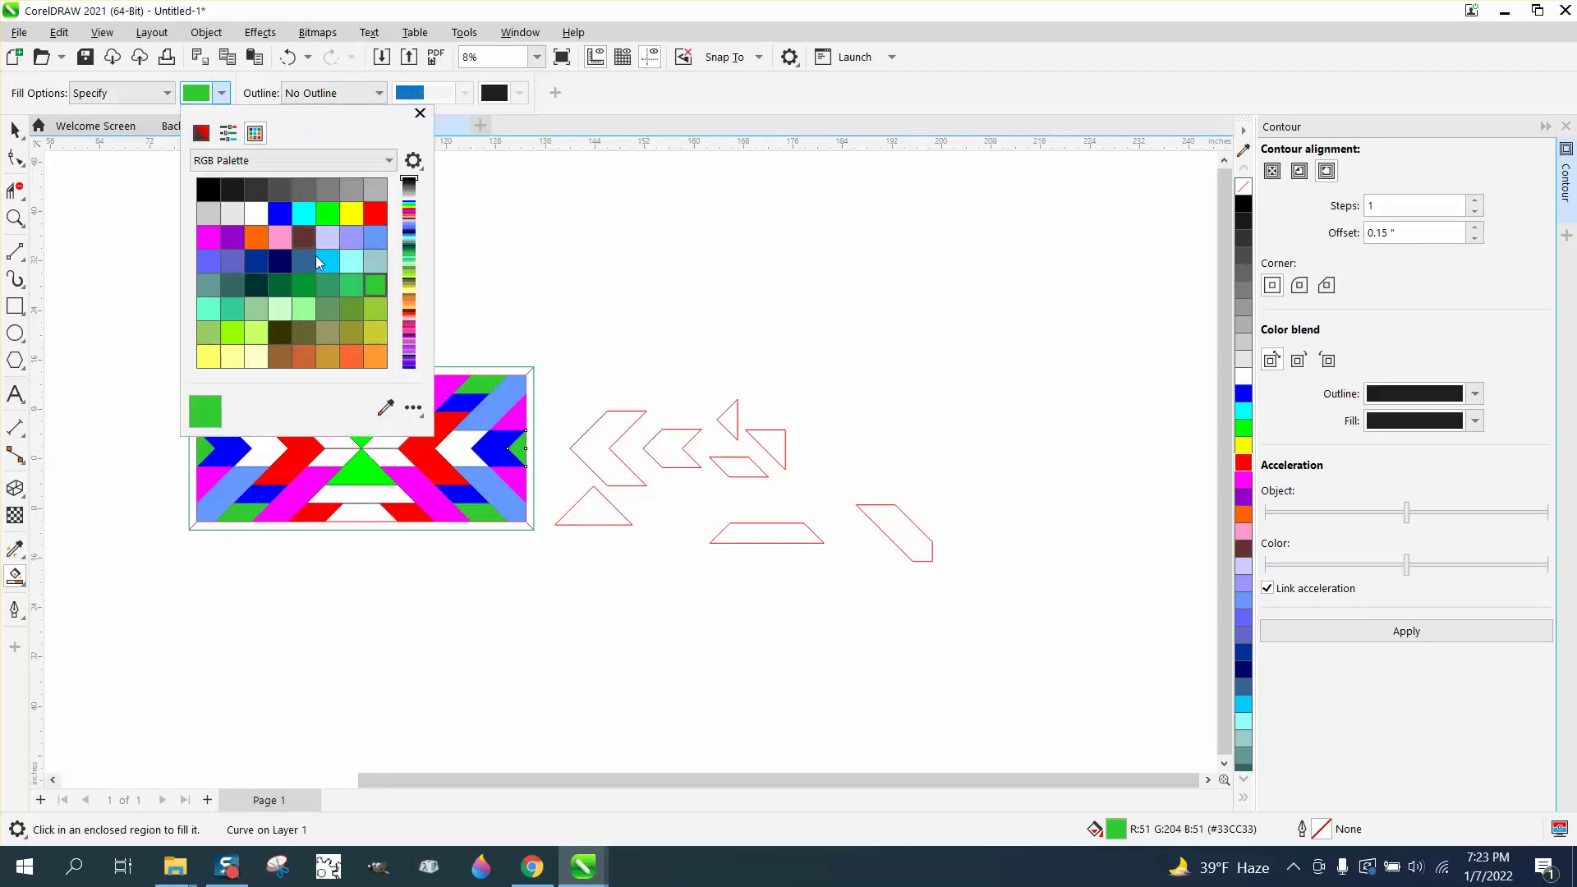
pyautogui.click(355, 350)
pyautogui.click(468, 448)
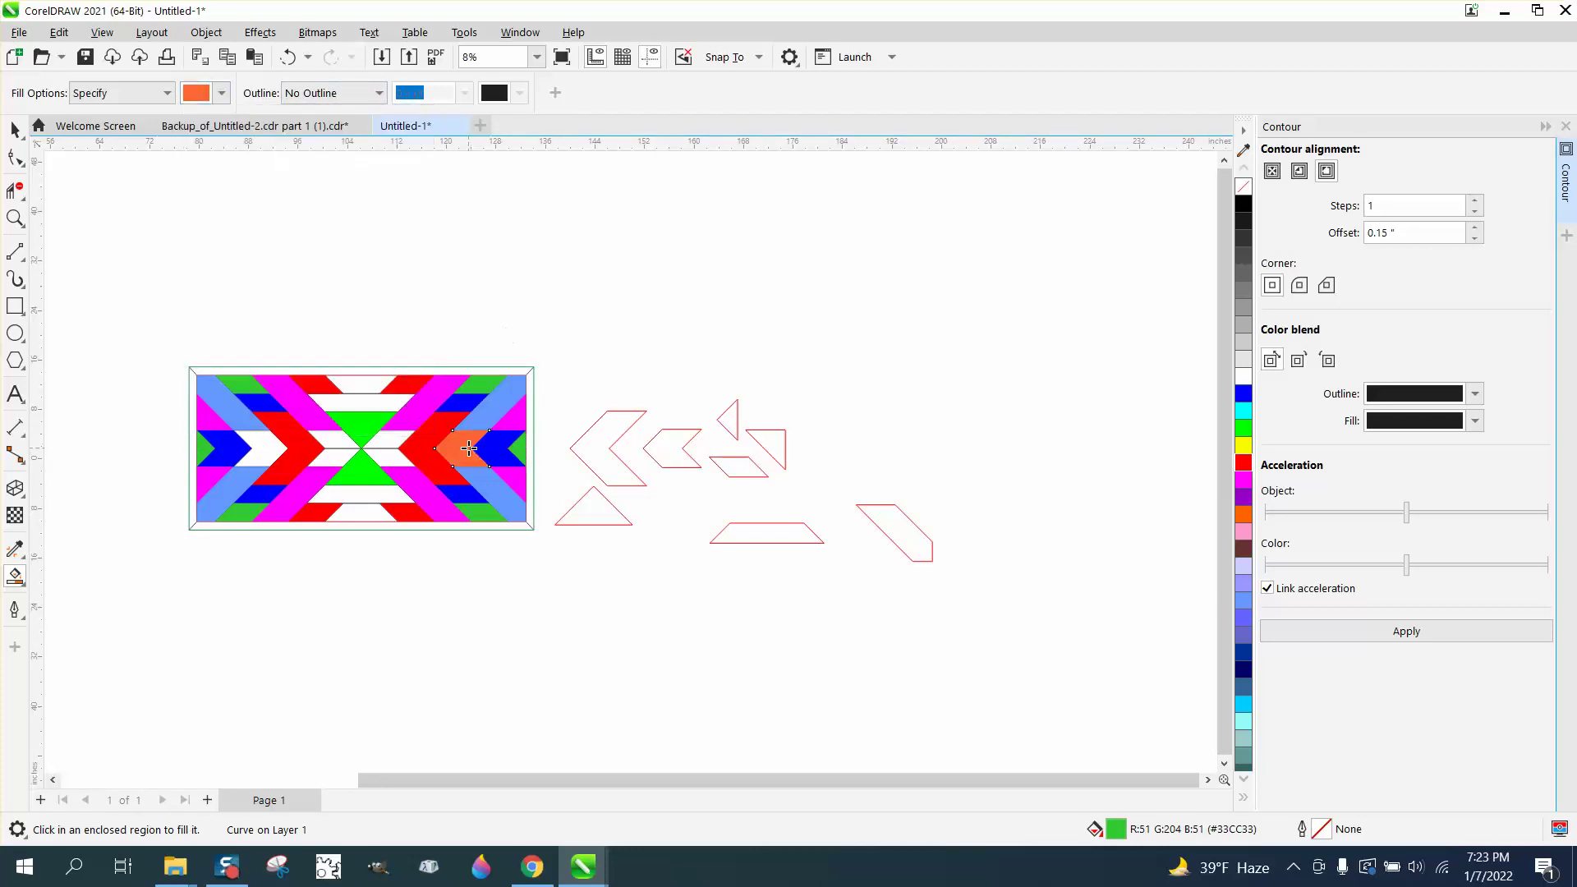
pyautogui.click(261, 445)
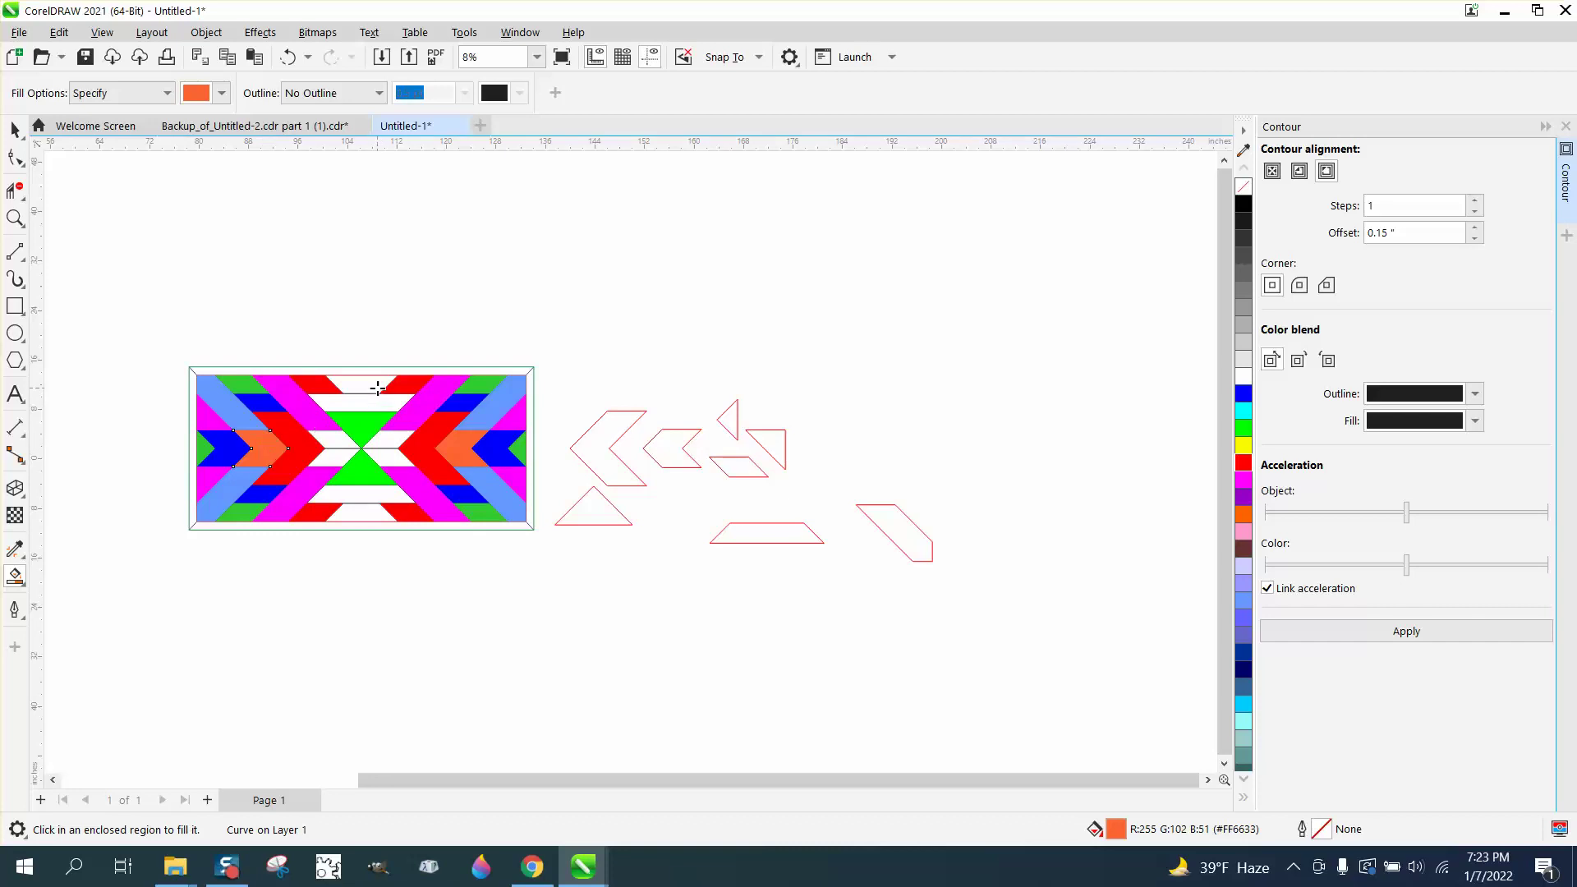
pyautogui.click(378, 386)
pyautogui.click(365, 515)
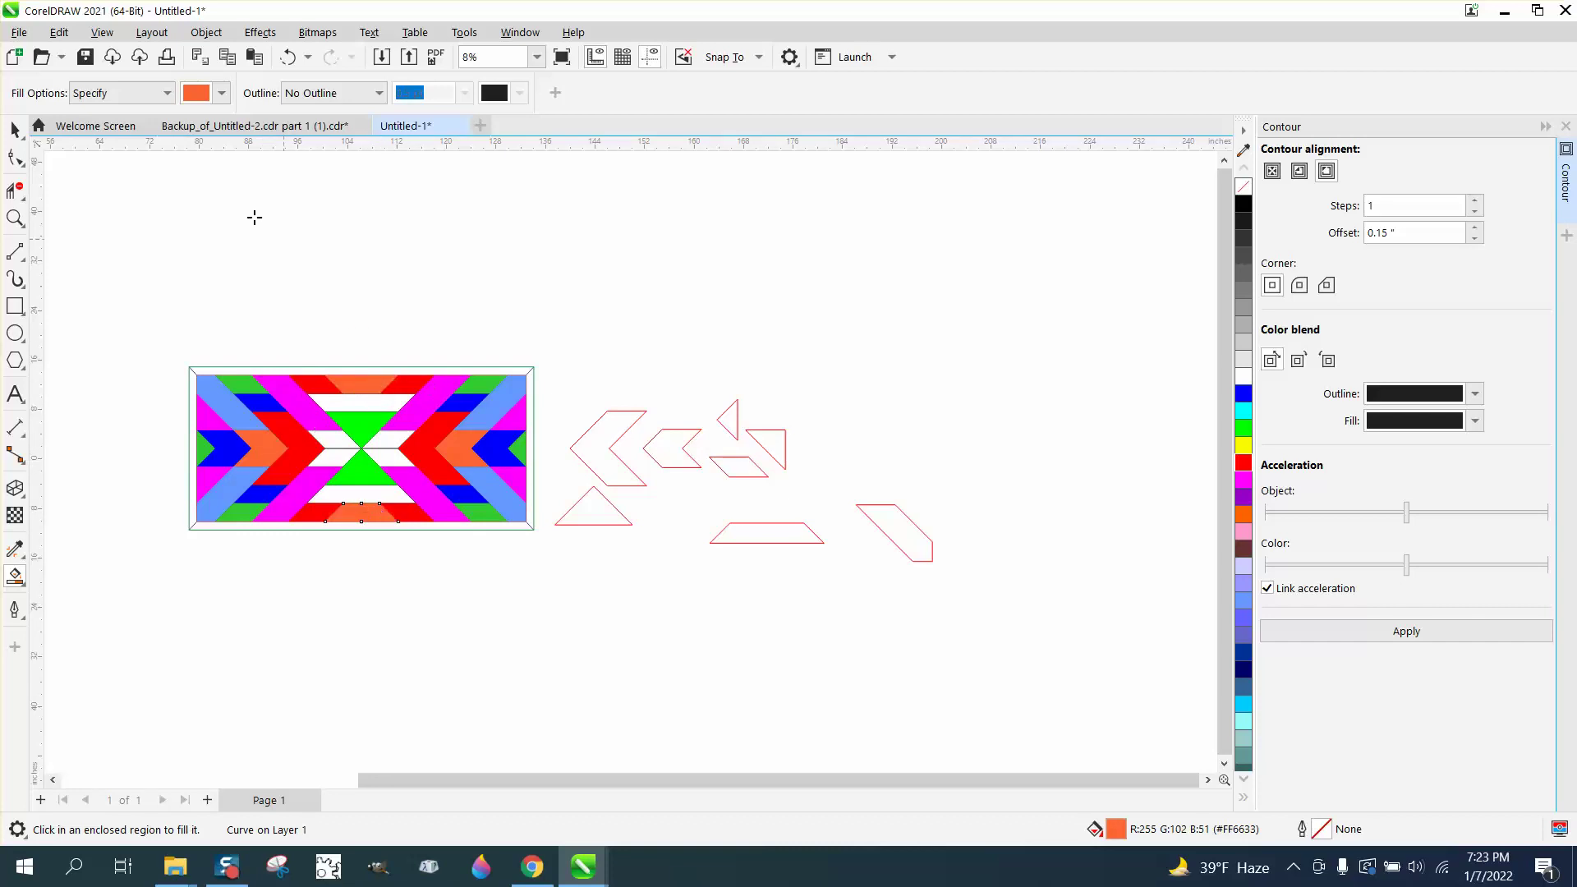
# Step: Fill the upper long trapezoid and the two small pieces just above the pattern's horizontal centre line with yellow (#FFFF00)
pyautogui.click(224, 95)
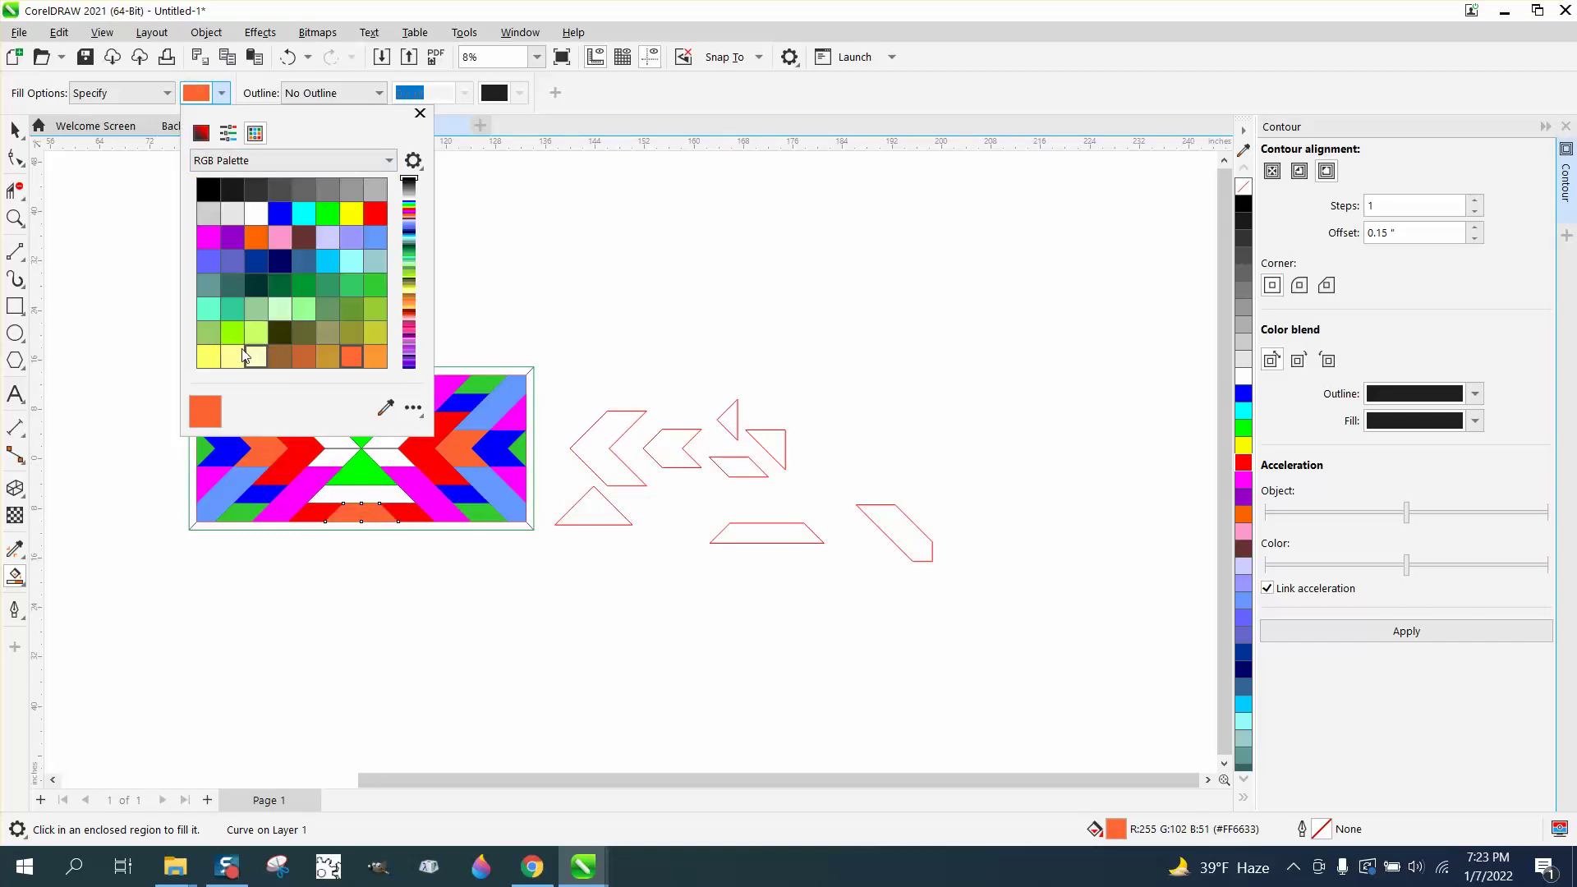
pyautogui.click(353, 215)
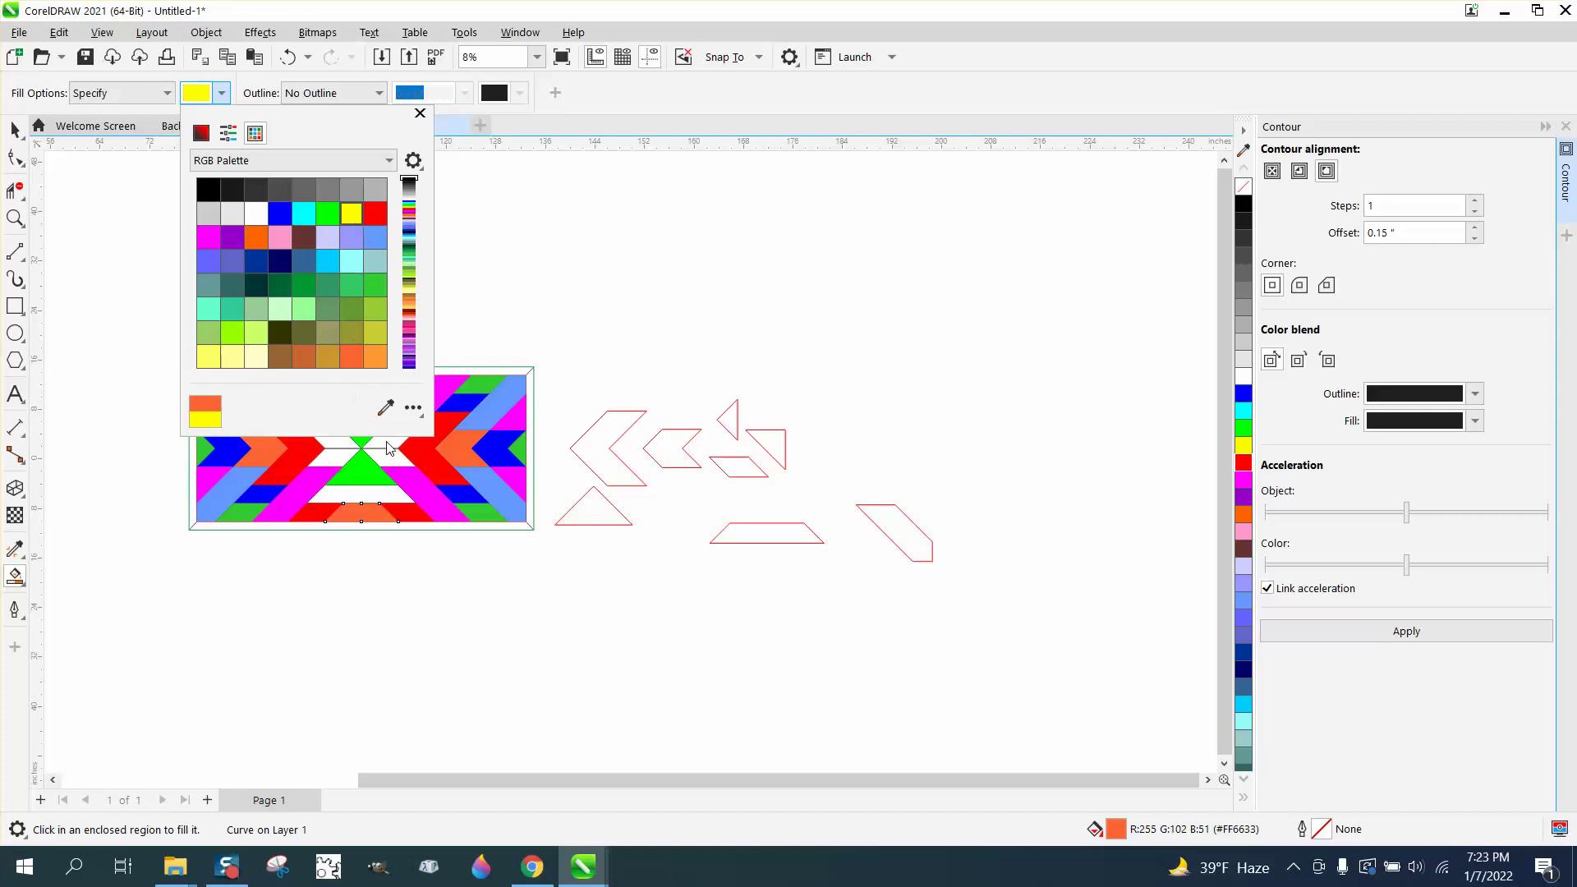
pyautogui.click(380, 419)
pyautogui.click(381, 419)
pyautogui.click(368, 403)
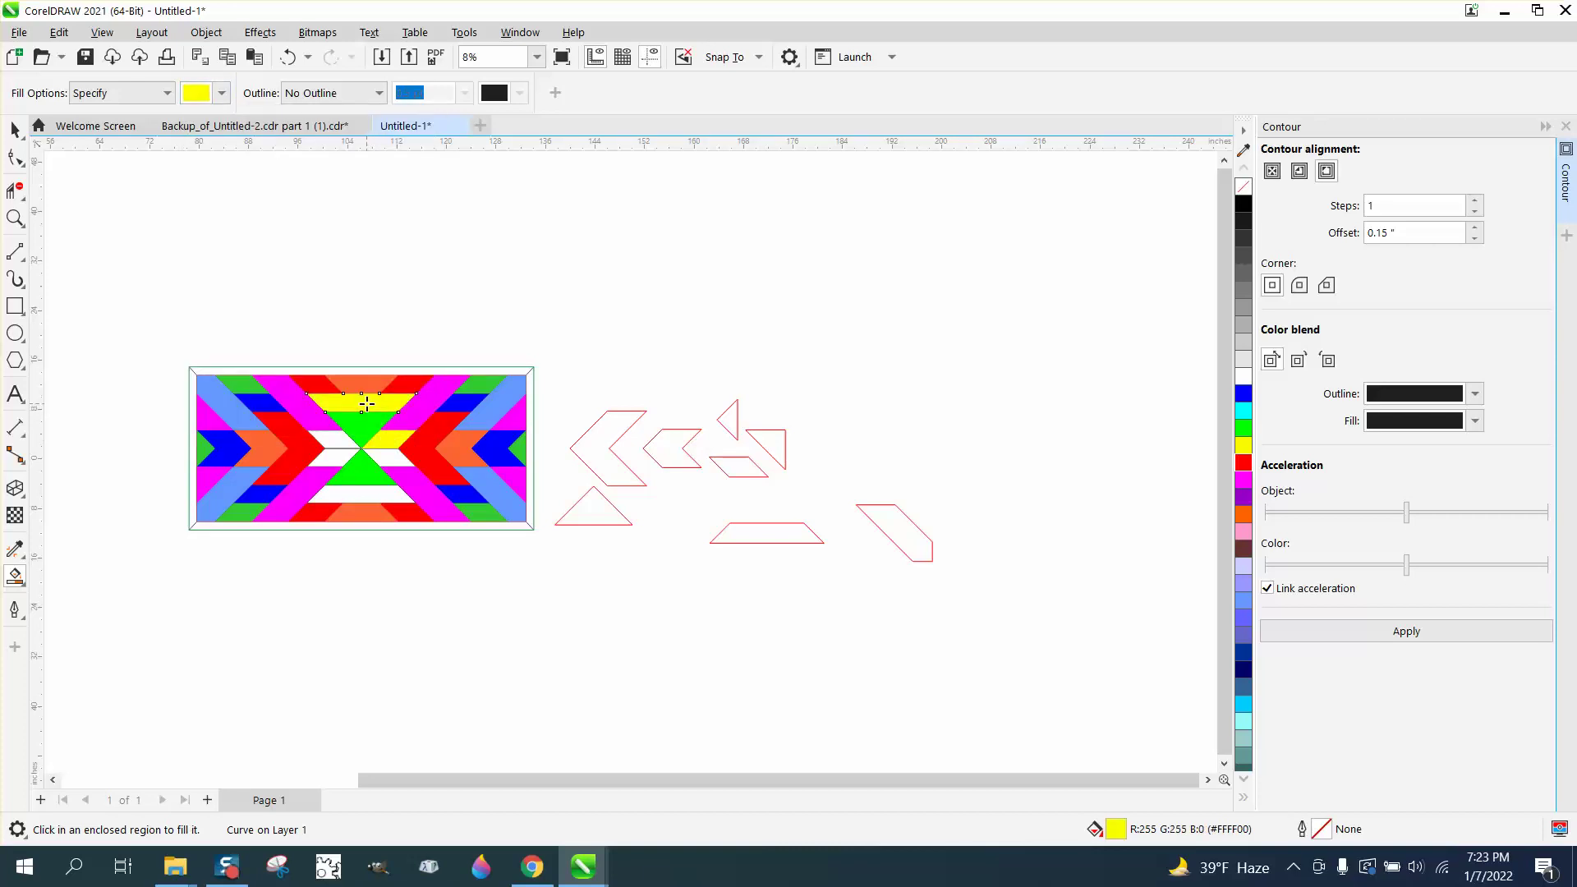
pyautogui.click(333, 443)
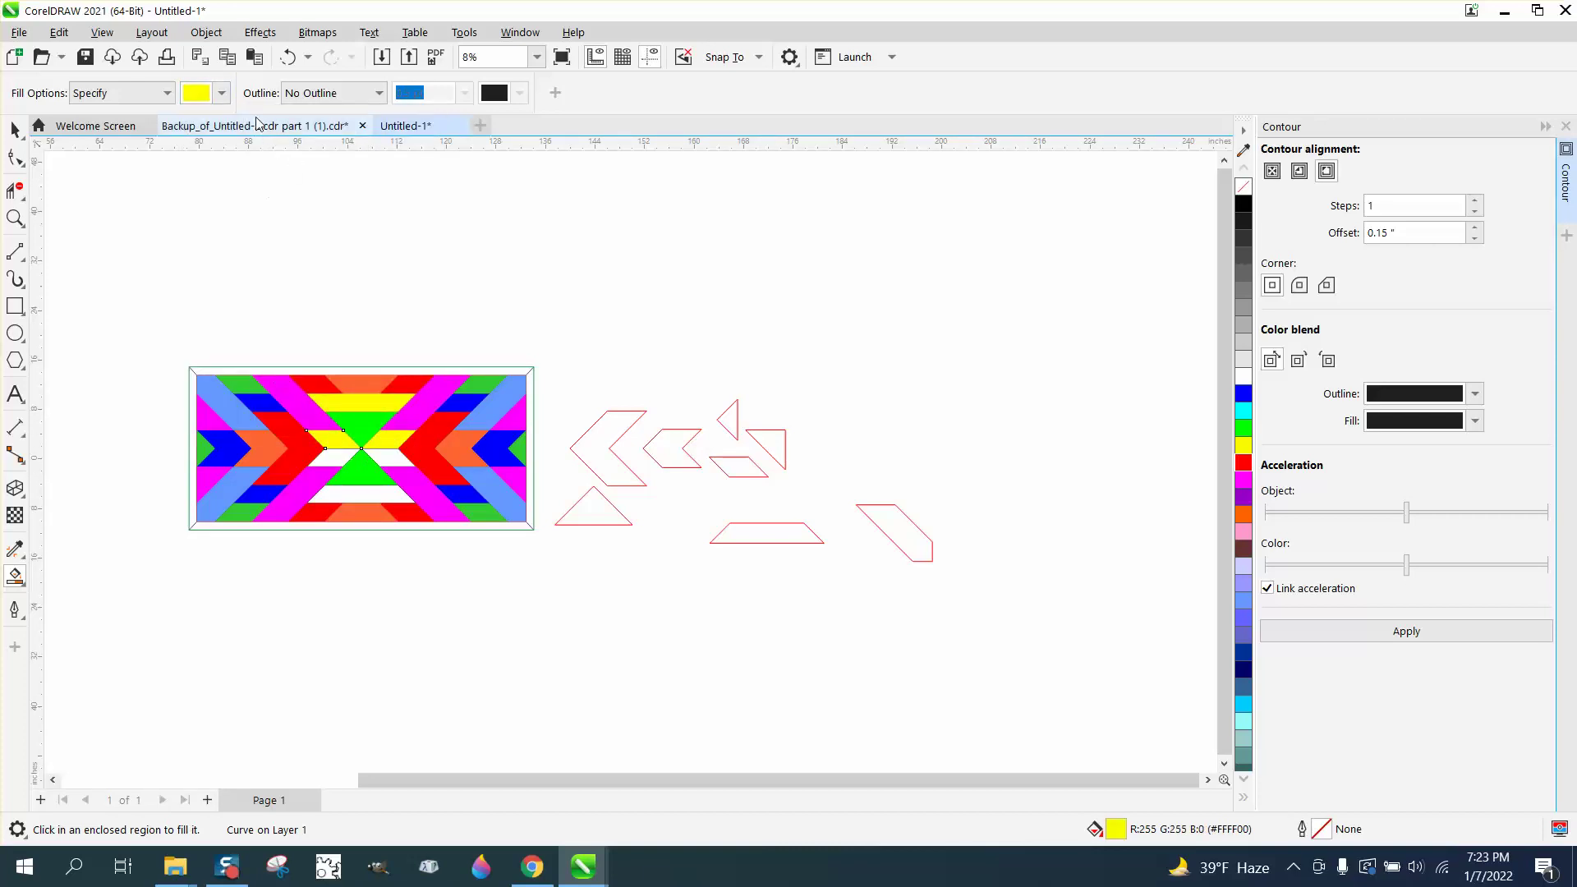
# Step: Fill the lower long trapezoid and the two small pieces just below the pattern's horizontal centre line with dark brown (#663333)
pyautogui.click(221, 93)
pyautogui.click(313, 235)
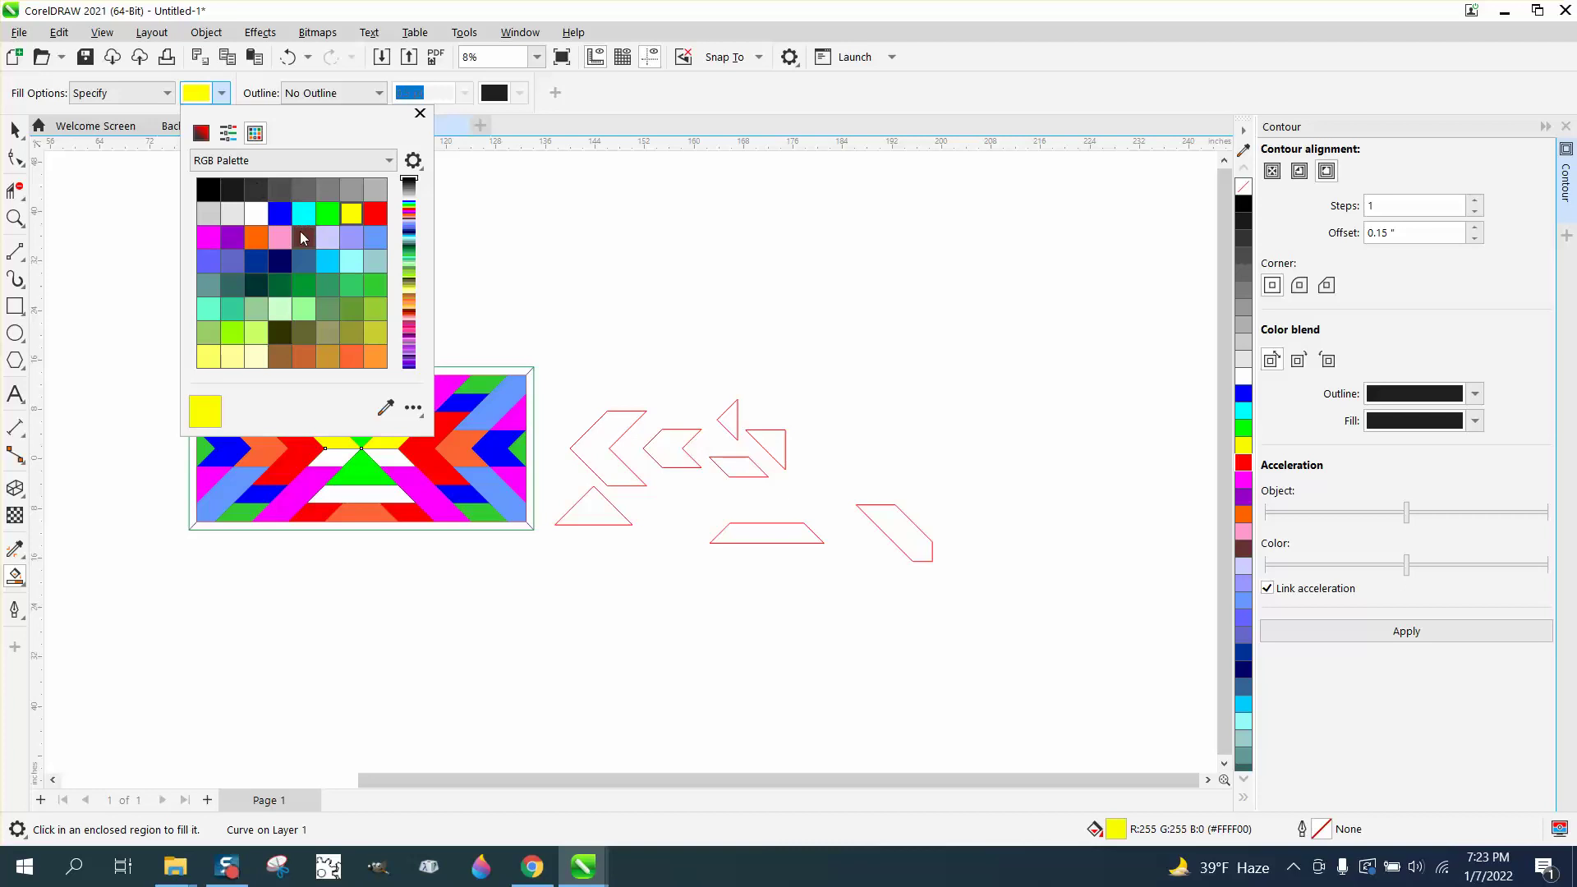
pyautogui.click(373, 499)
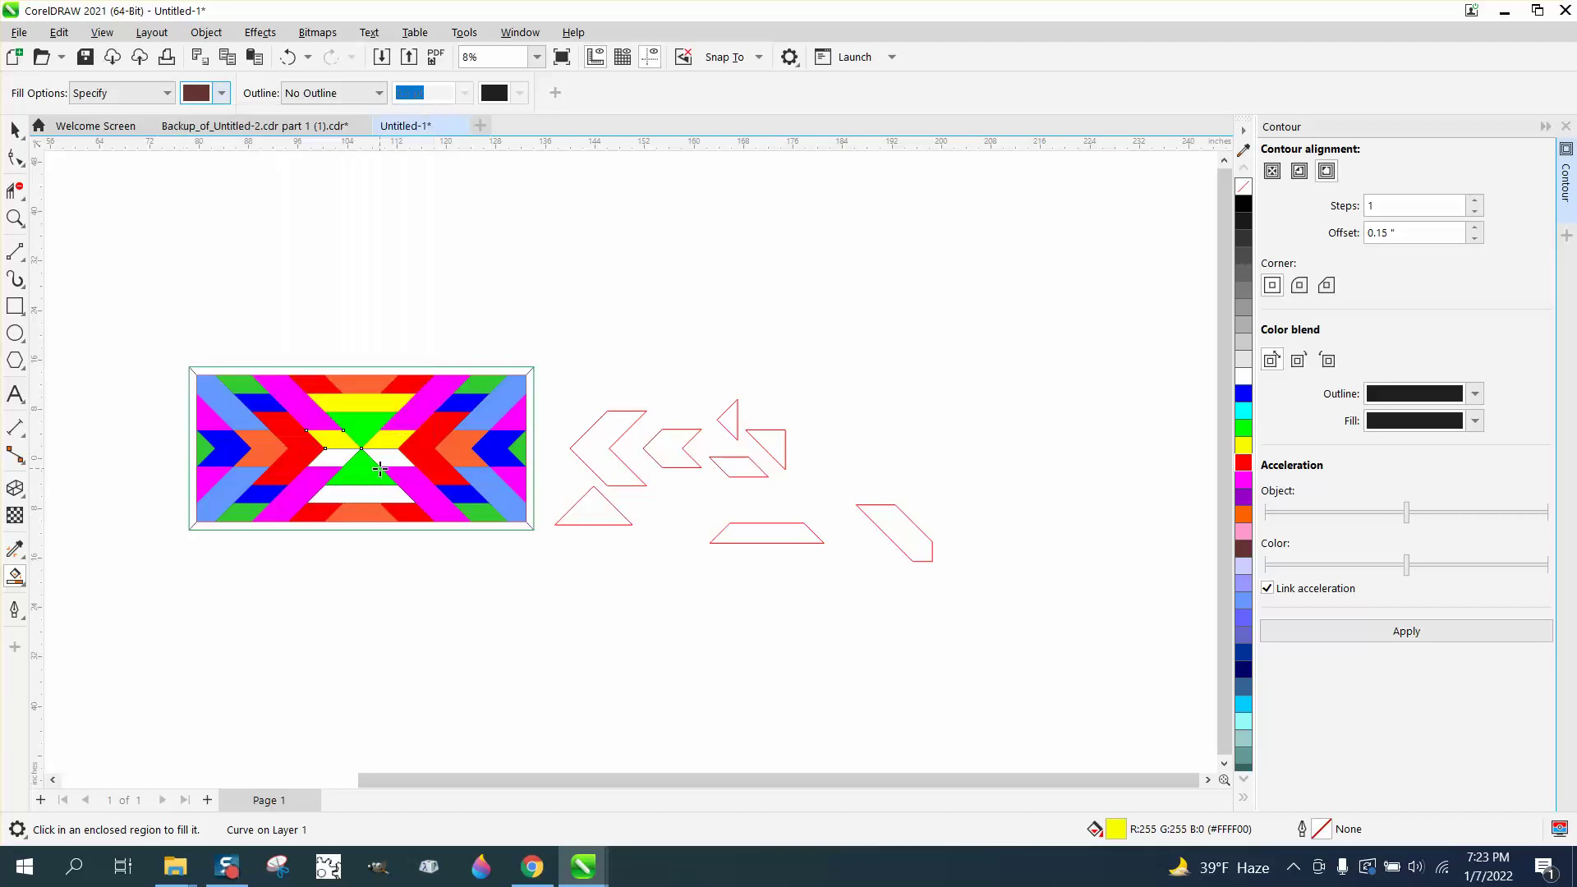
pyautogui.click(378, 486)
pyautogui.click(393, 457)
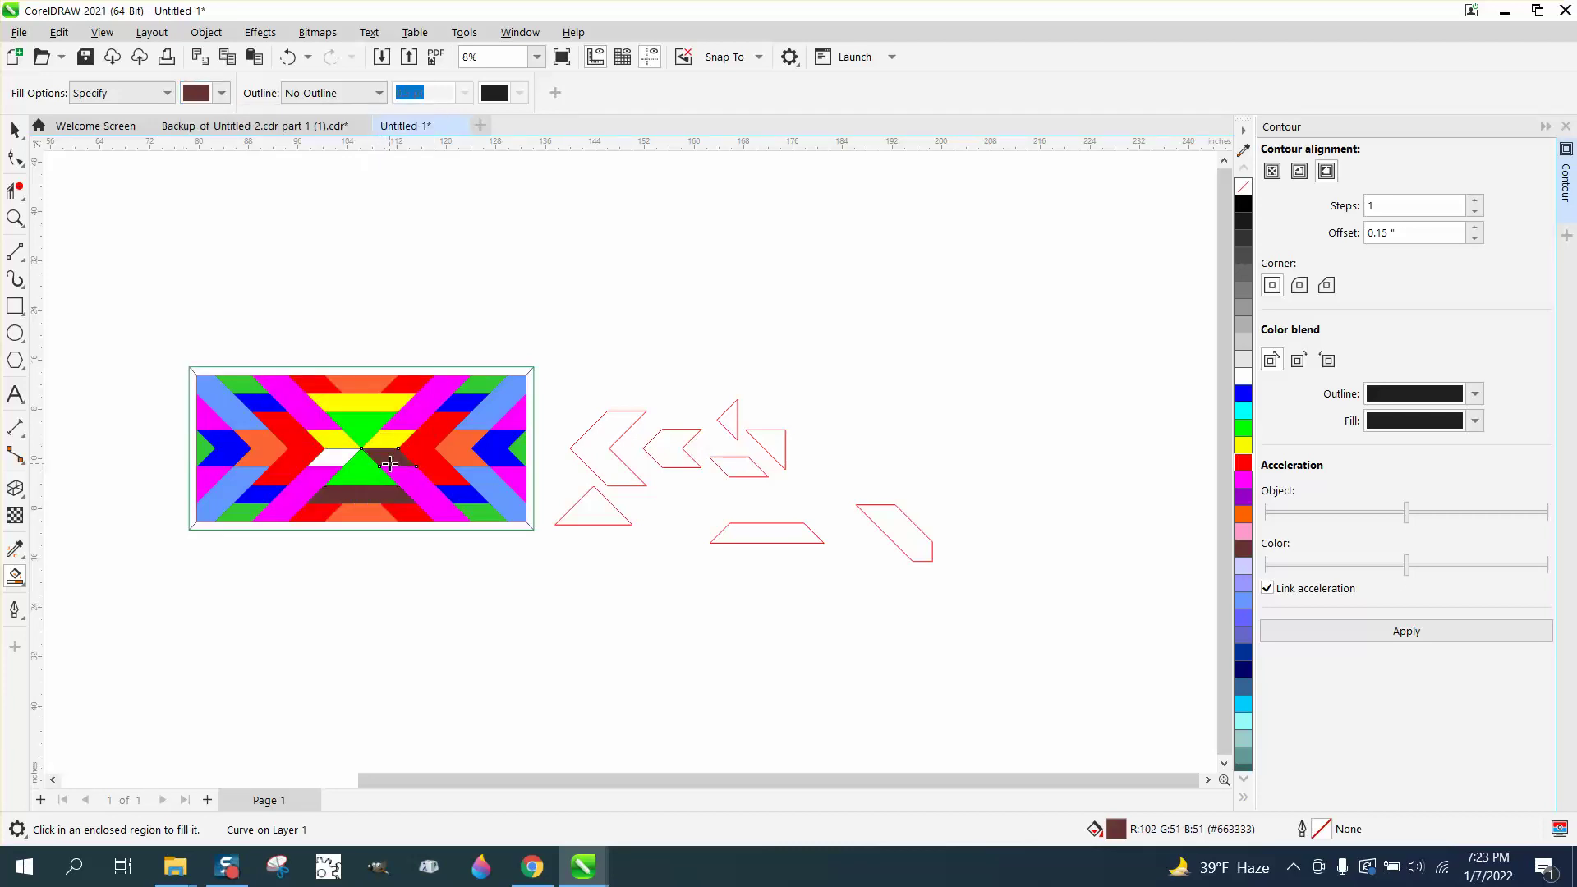
pyautogui.click(329, 457)
# Step: Select all the separate red-outlined pieces beside the coloured pattern and delete them
pyautogui.click(15, 130)
pyautogui.moveTo(562, 330); pyautogui.dragTo(986, 609)
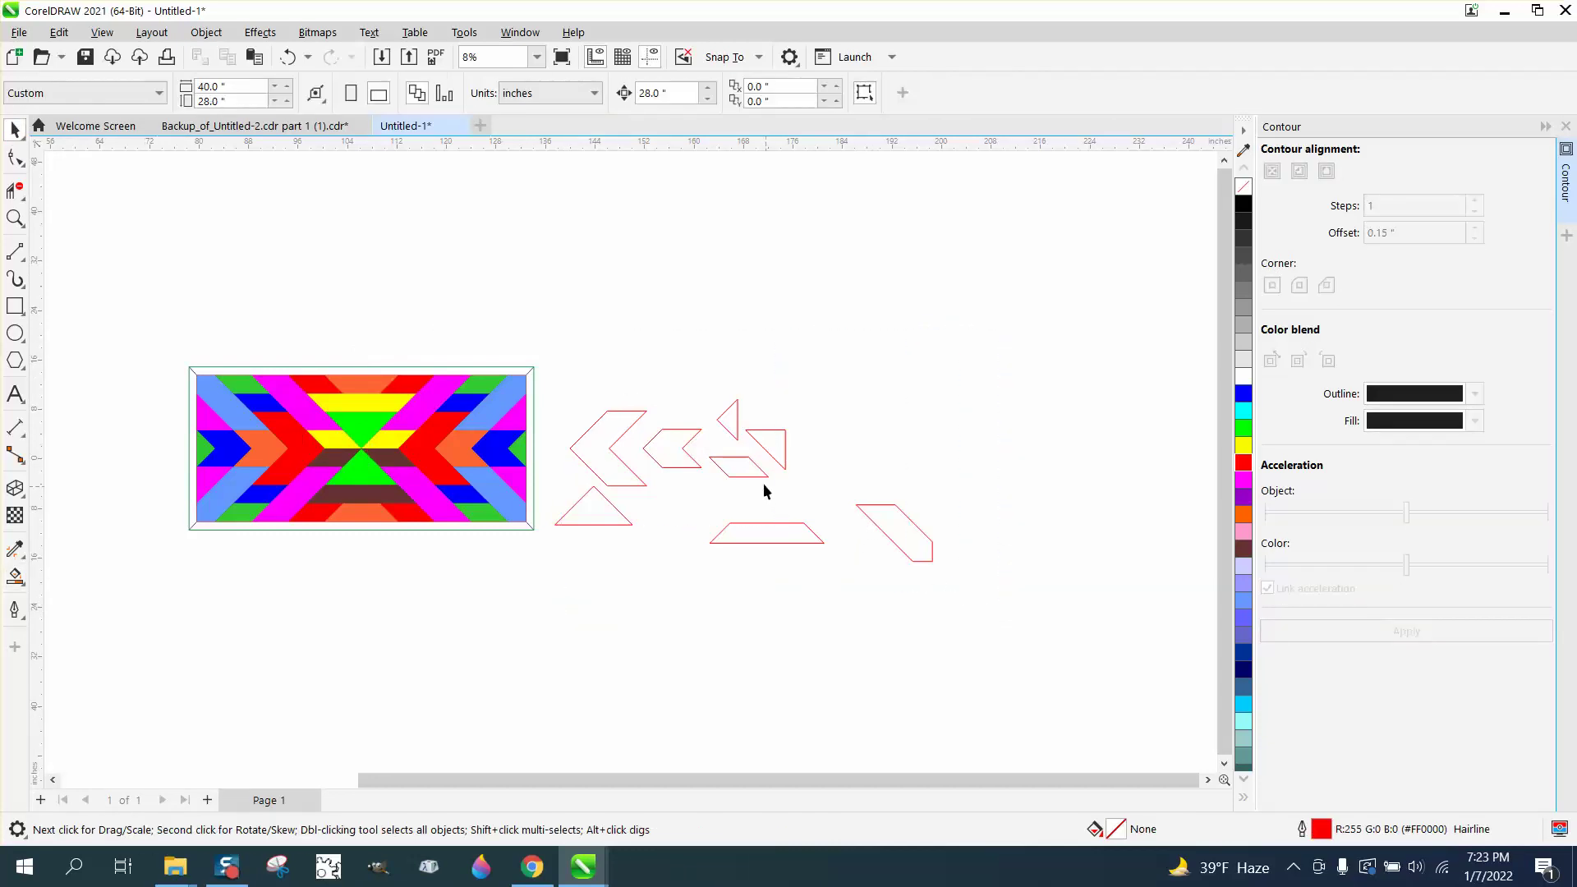
pyautogui.press('Delete')
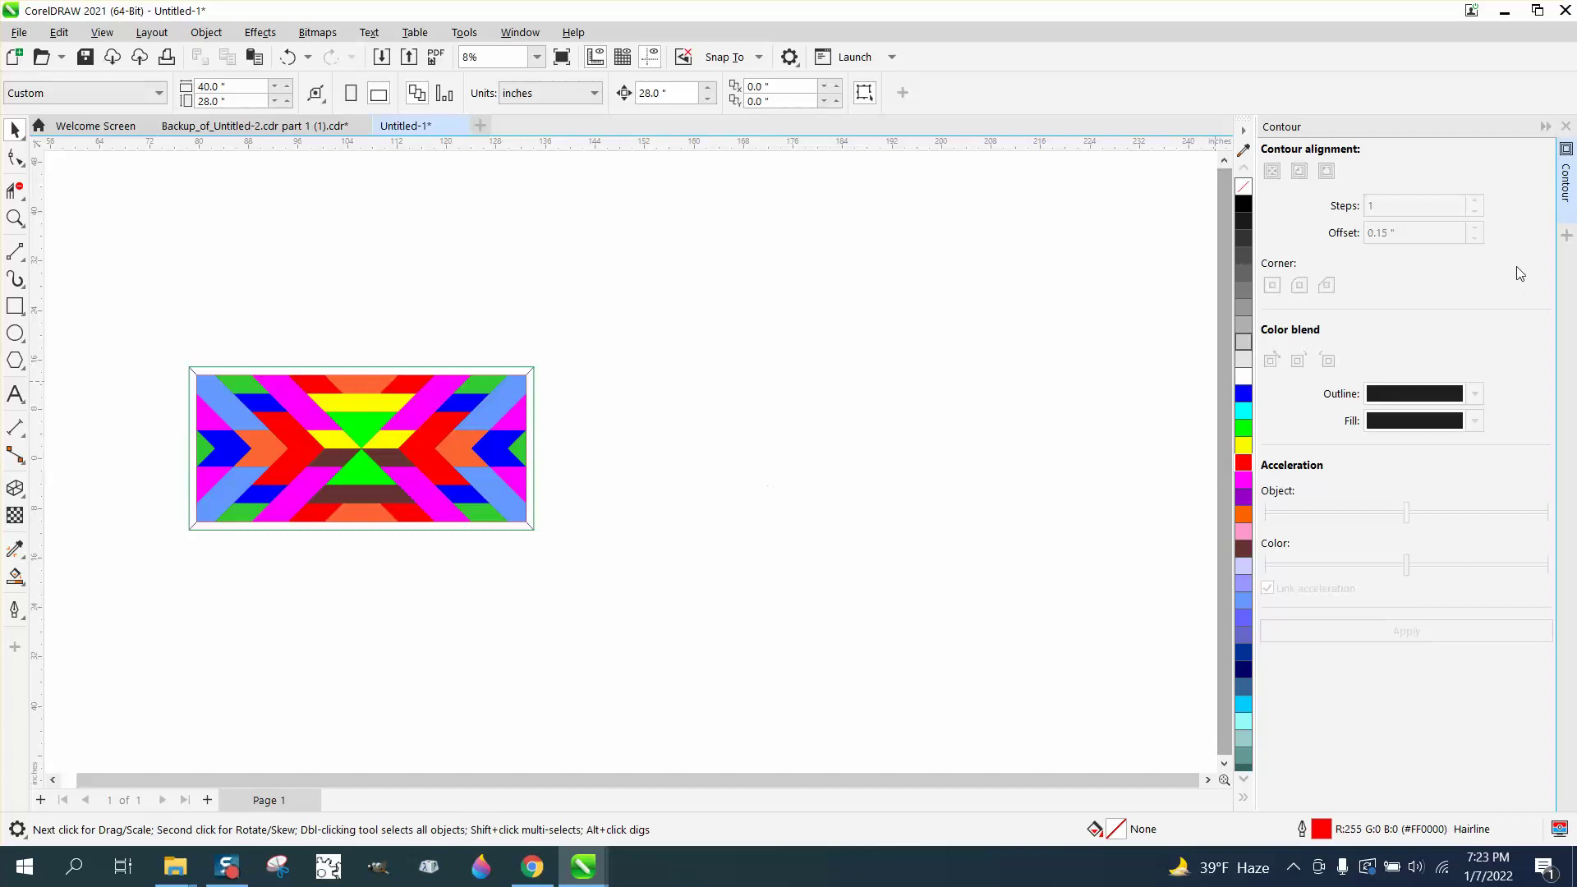
# Step: Close the Contour settings and open Find and Replace for objects
pyautogui.click(1566, 126)
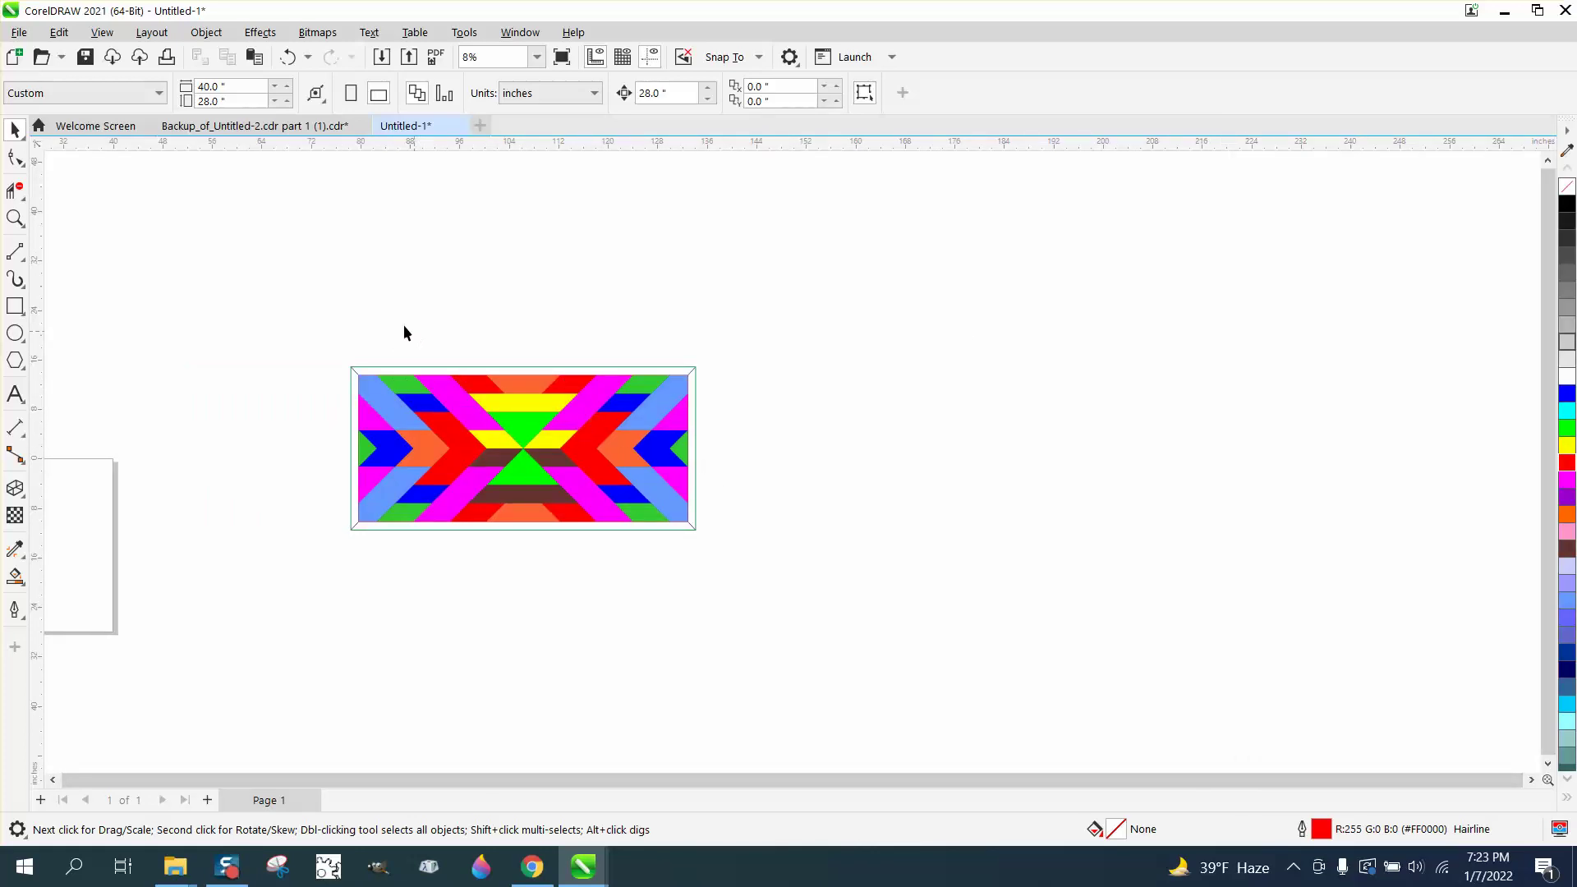
pyautogui.click(59, 33)
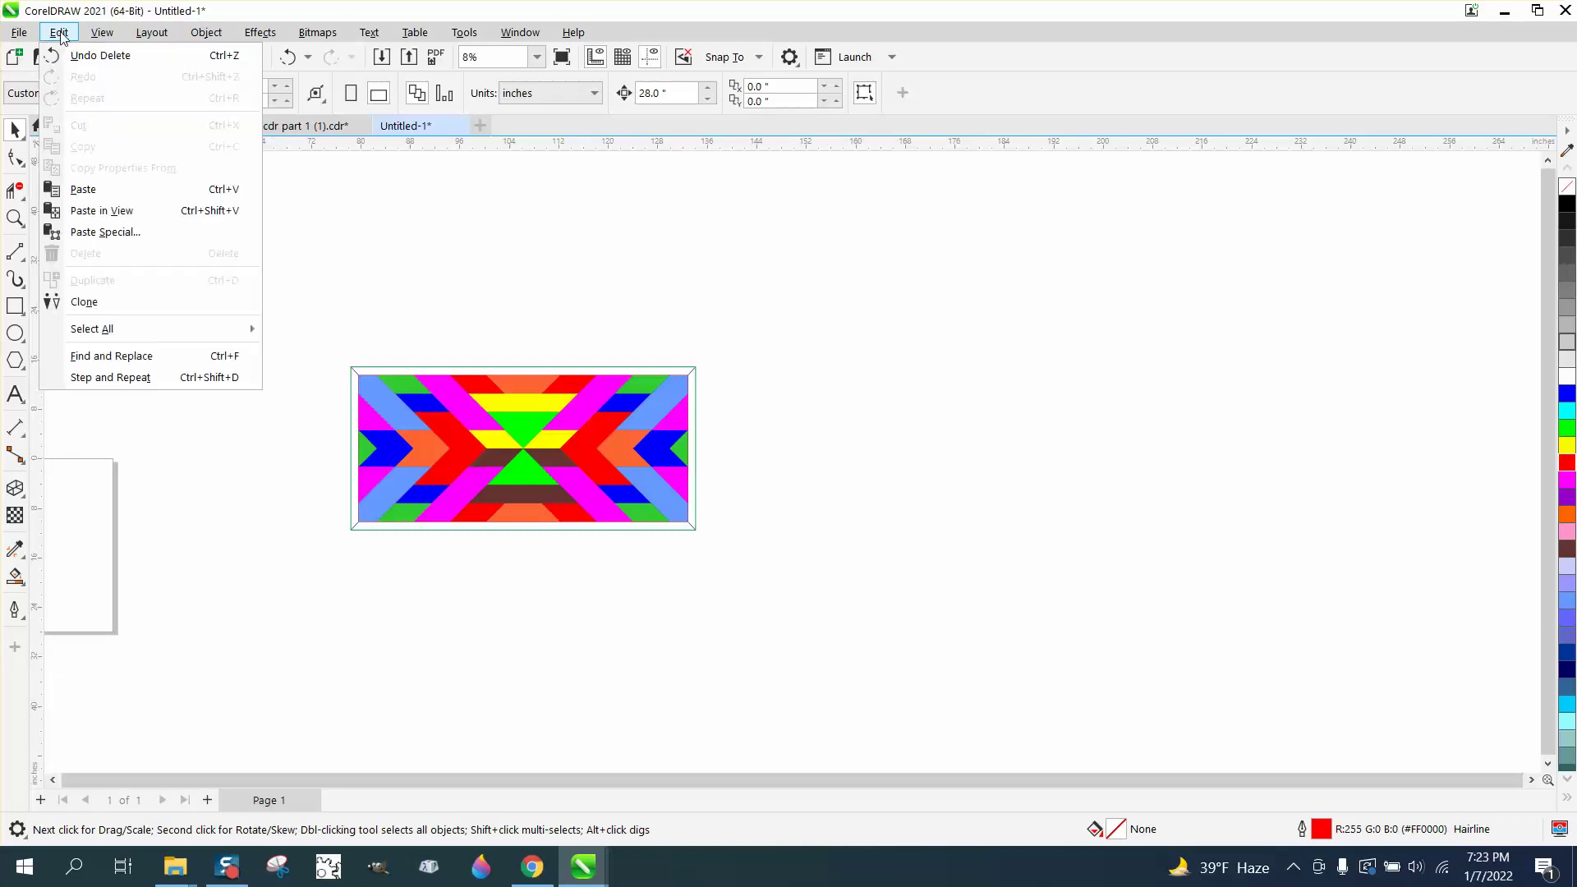
pyautogui.click(124, 356)
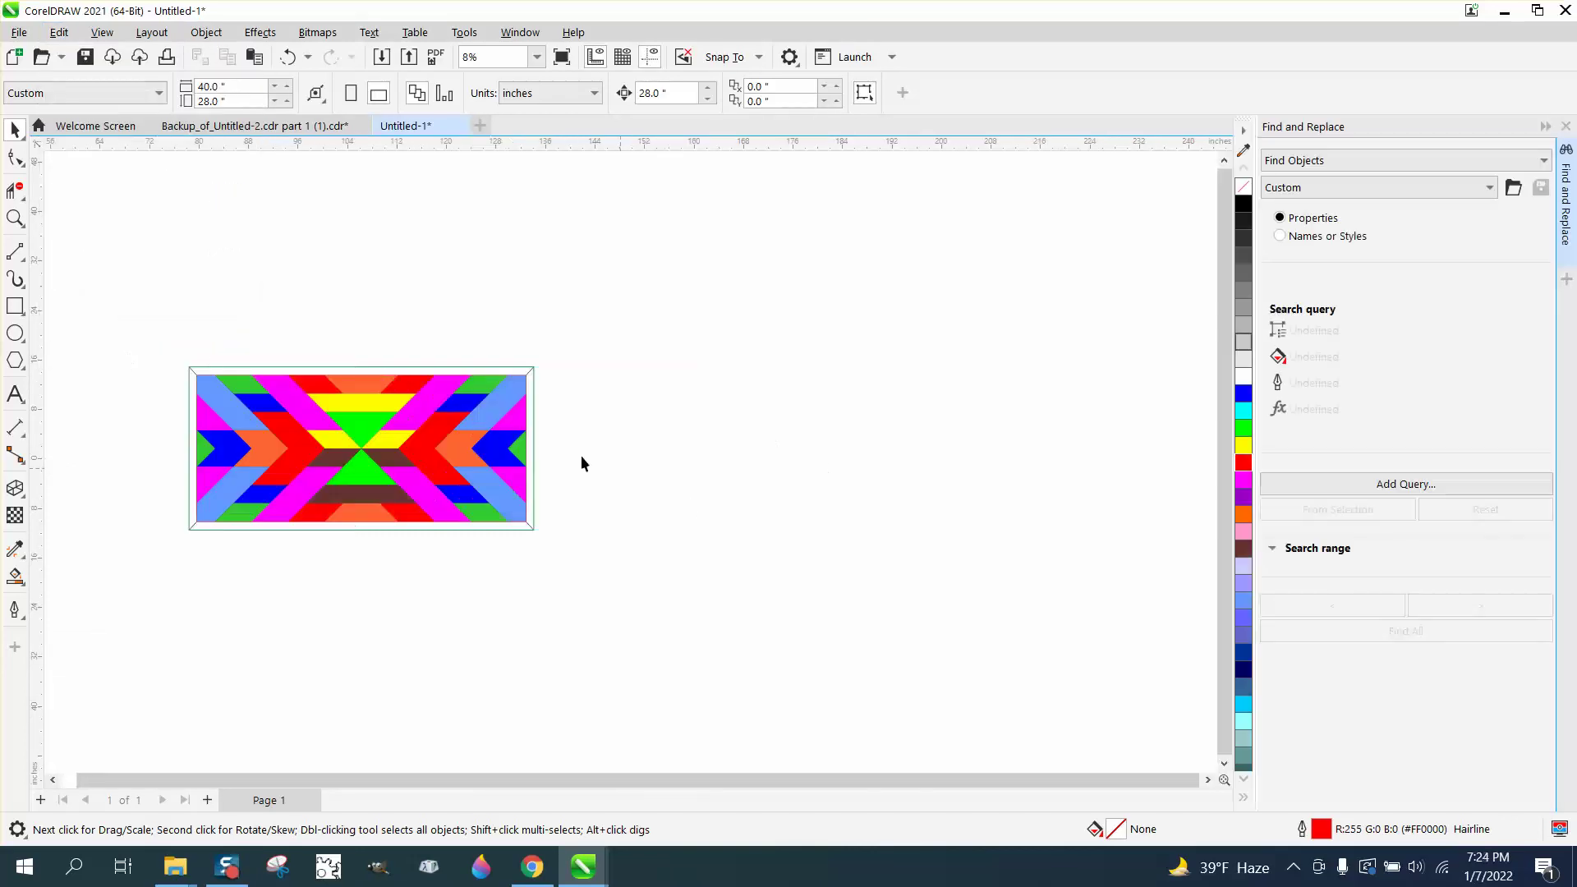
# Step: Find all bright green (#00FF00) pieces matching the upper central triangle, group them and move the group out beside the pattern
pyautogui.click(373, 427)
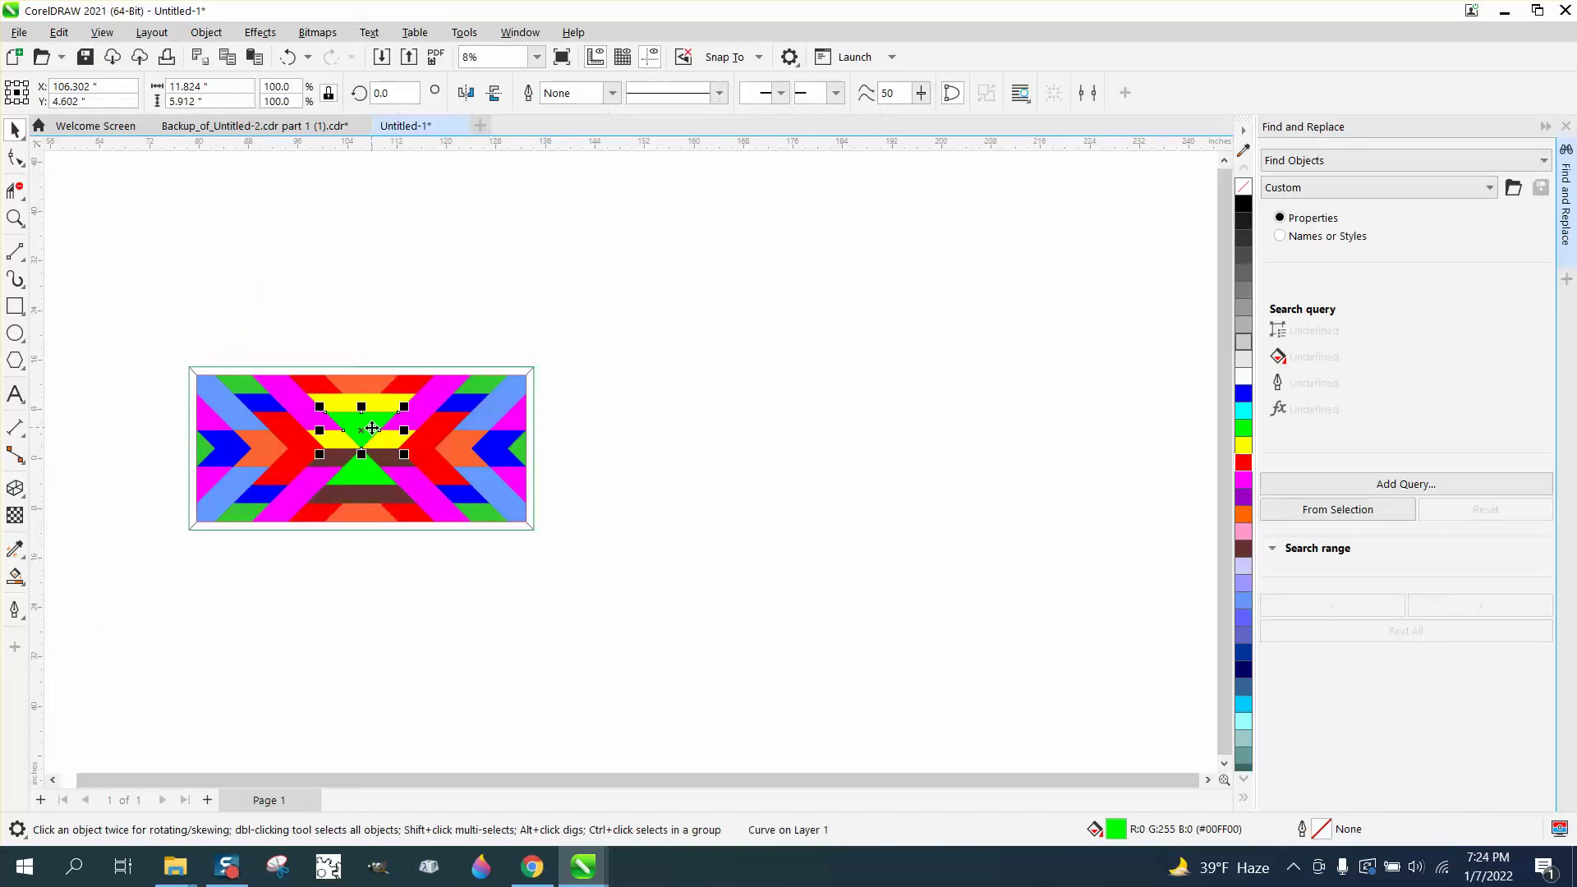
pyautogui.click(1351, 511)
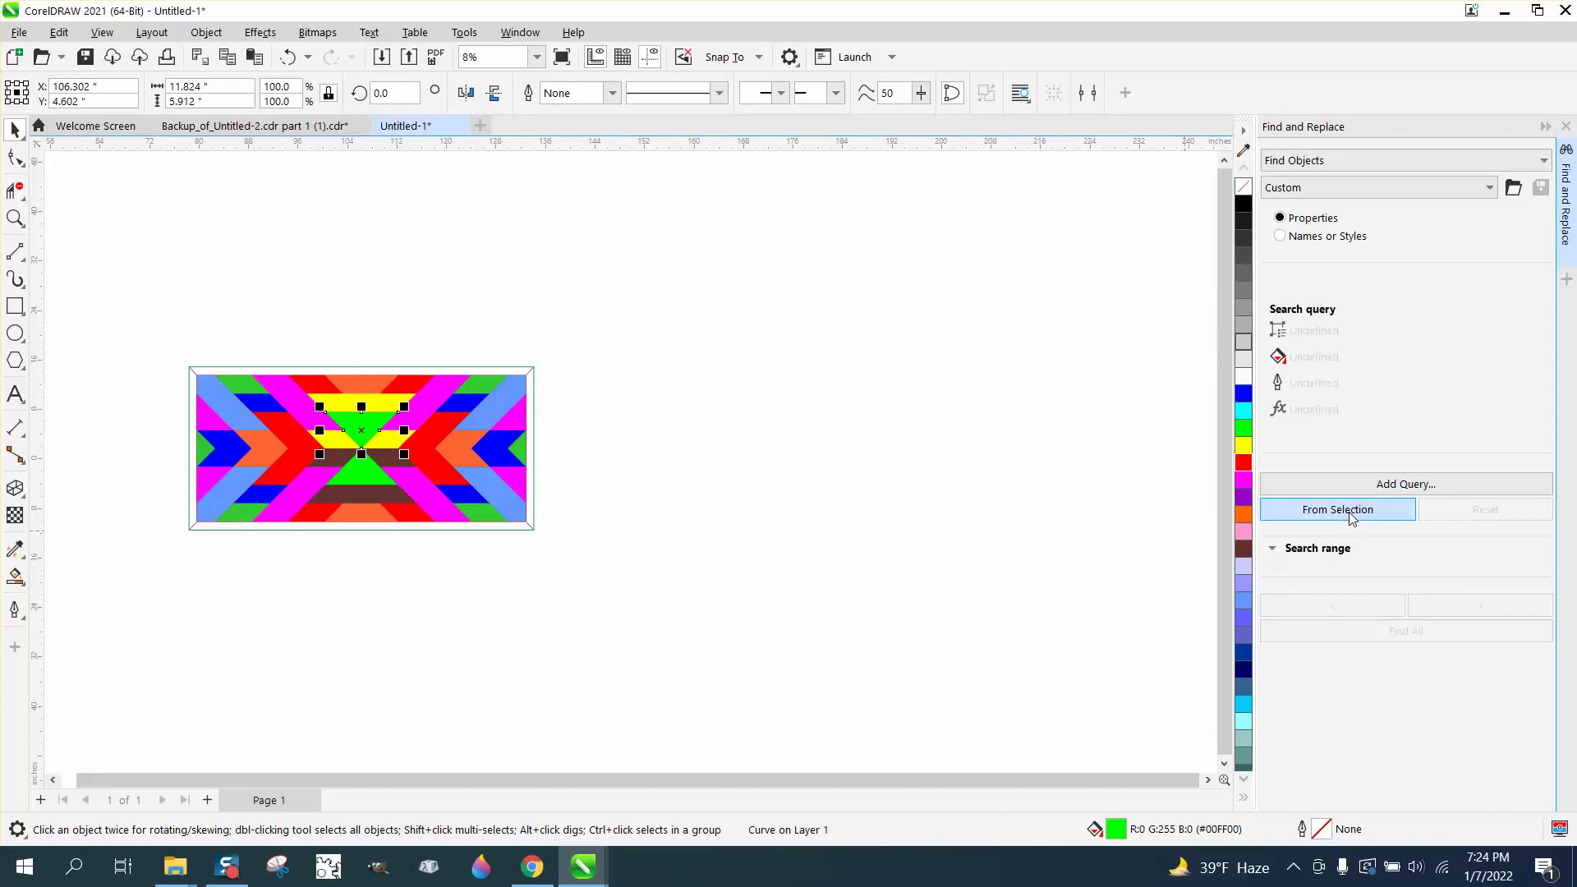
pyautogui.click(1425, 645)
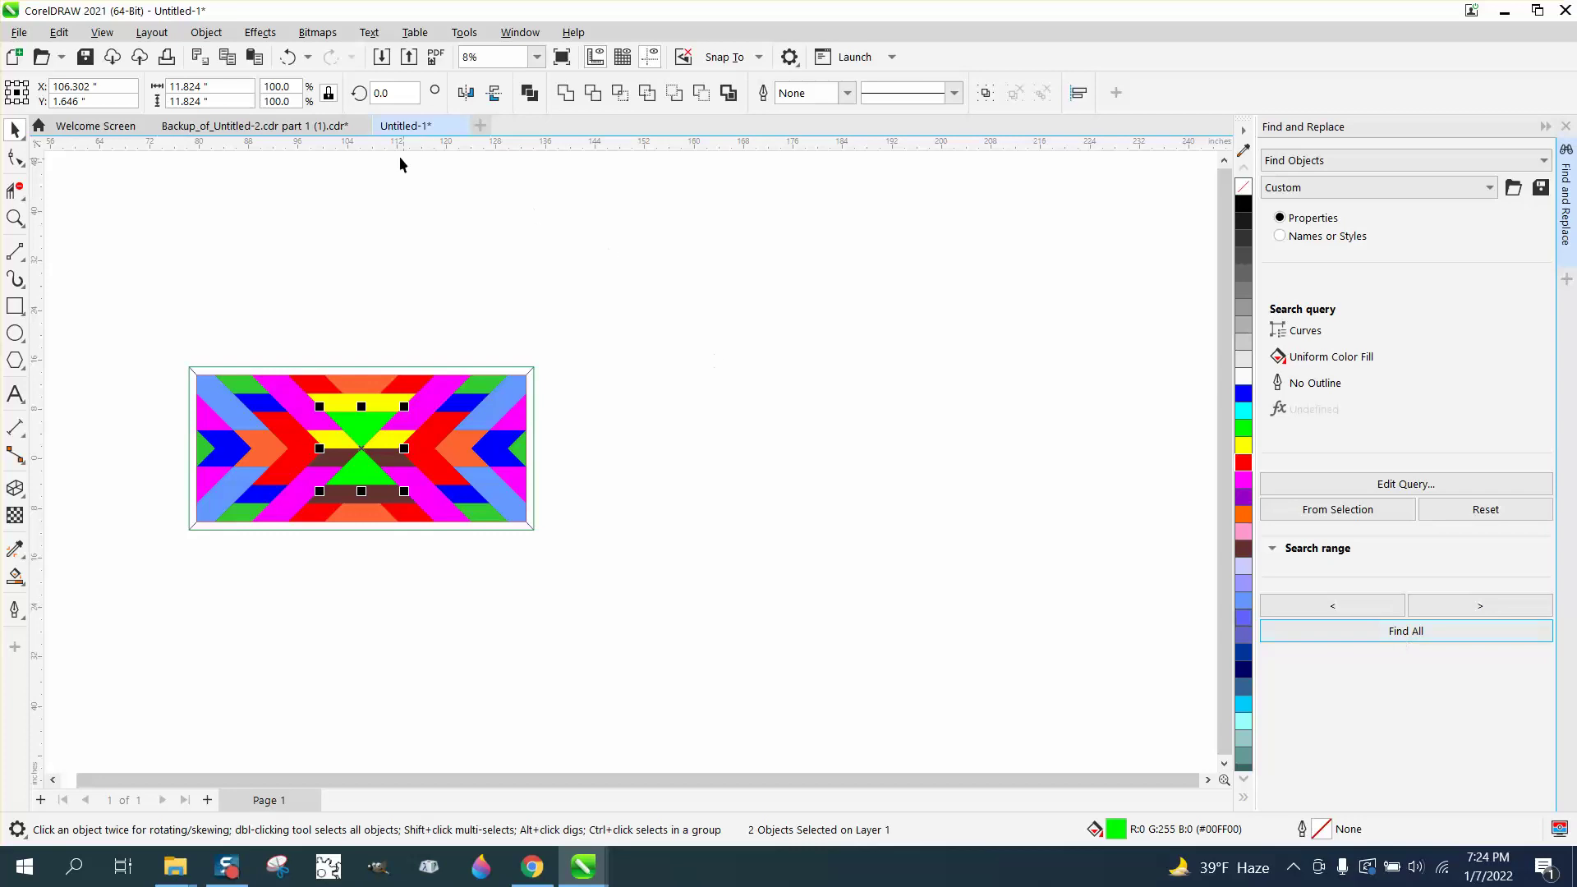
pyautogui.click(197, 33)
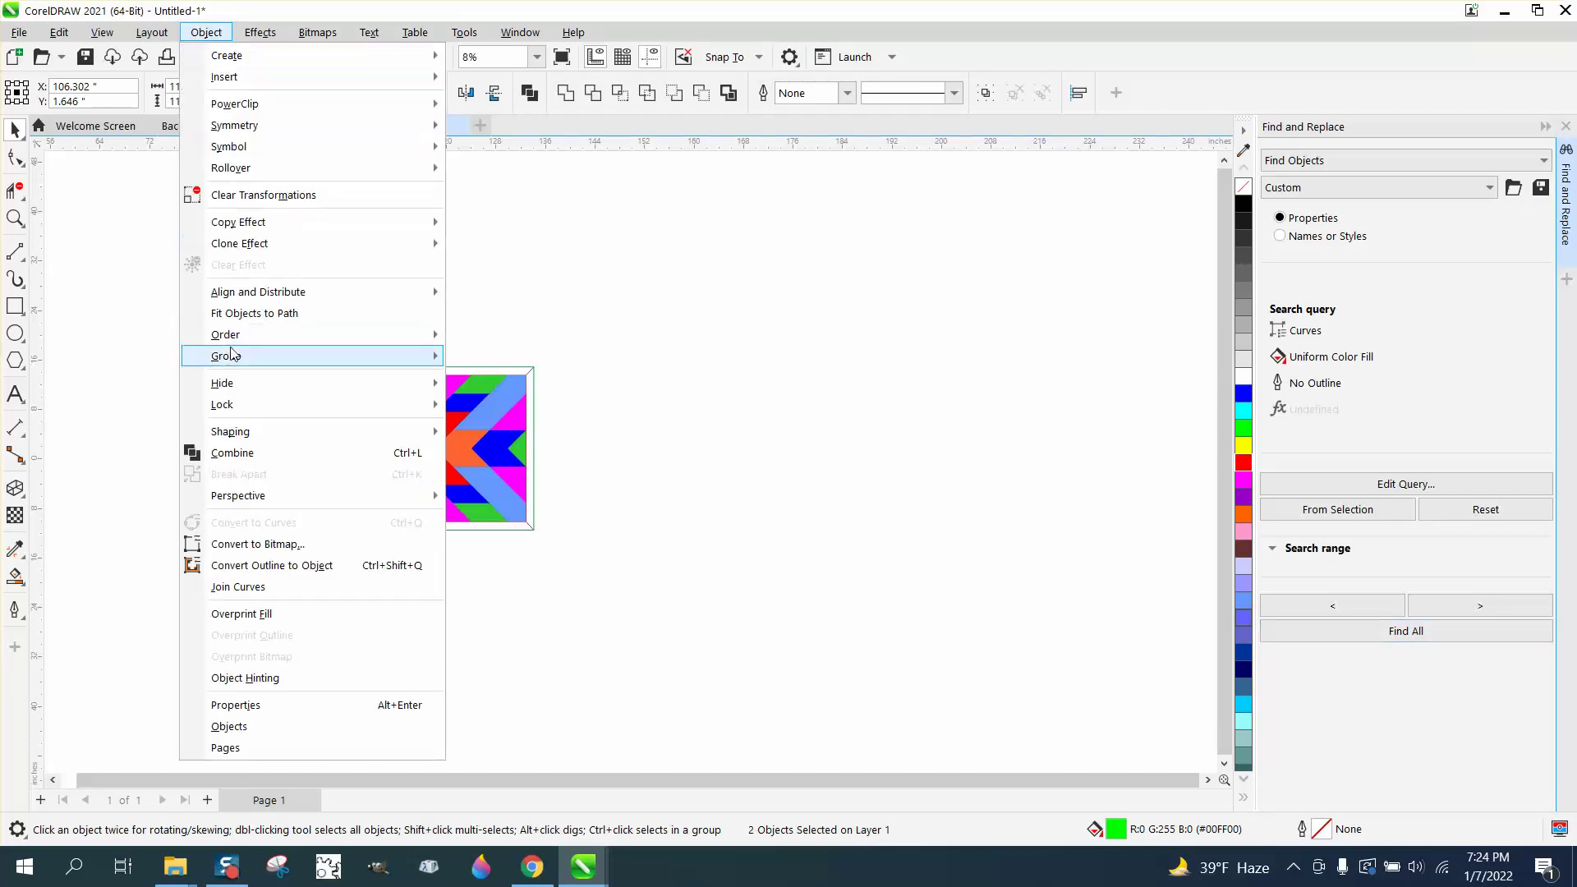
pyautogui.moveTo(440, 356)
pyautogui.click(490, 359)
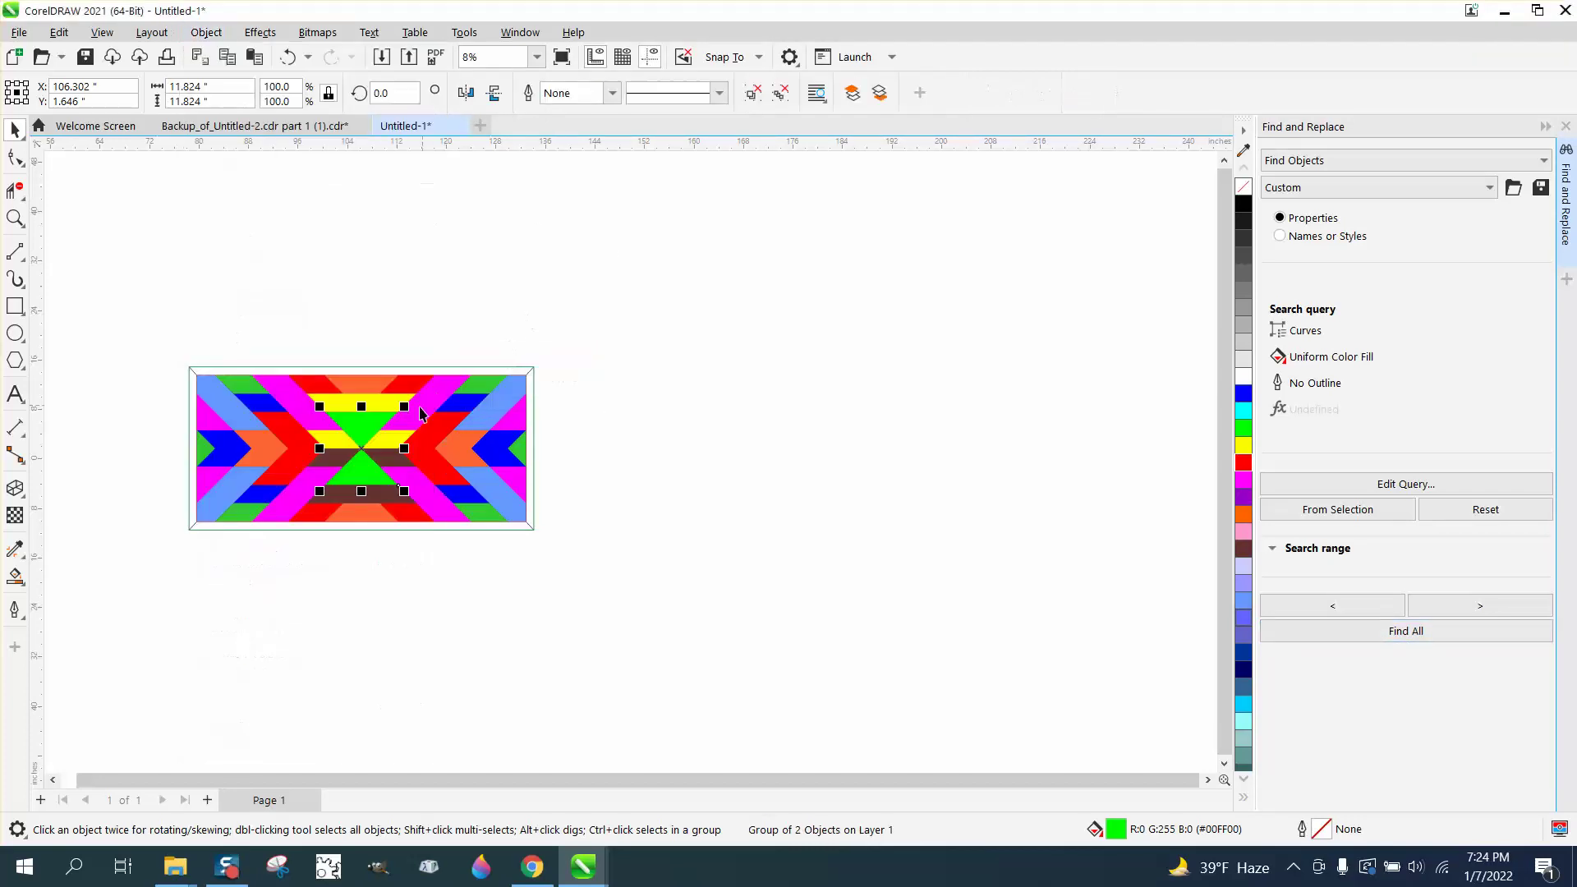
pyautogui.moveTo(369, 415); pyautogui.dragTo(740, 324)
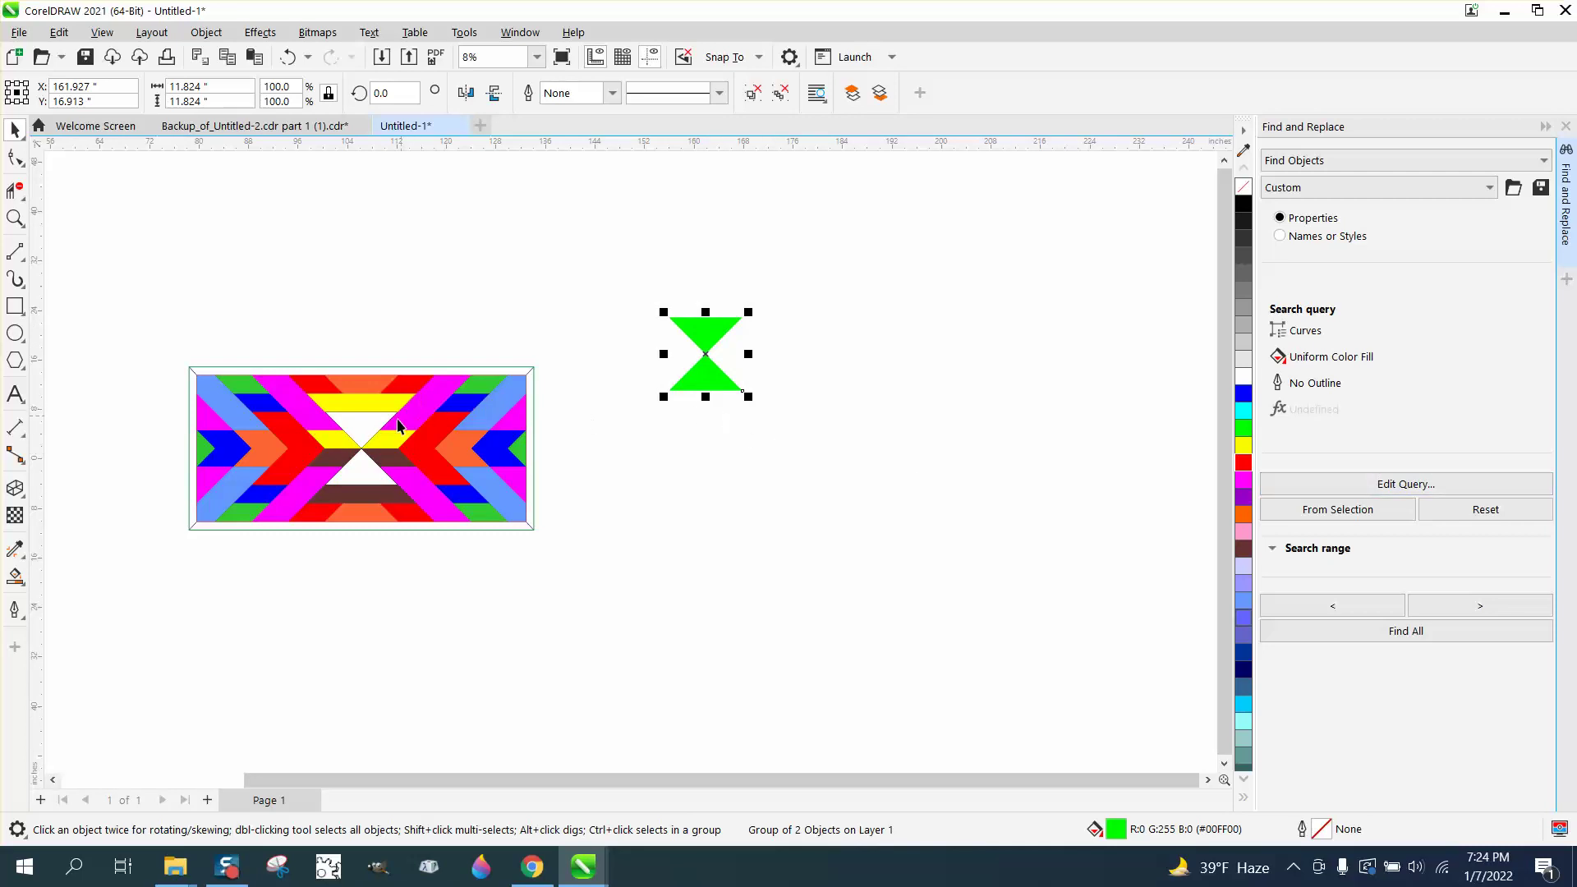
# Step: Find all light blue (#6699FF) pieces from one corner strip, group them and move the group out beside the pattern
pyautogui.click(248, 423)
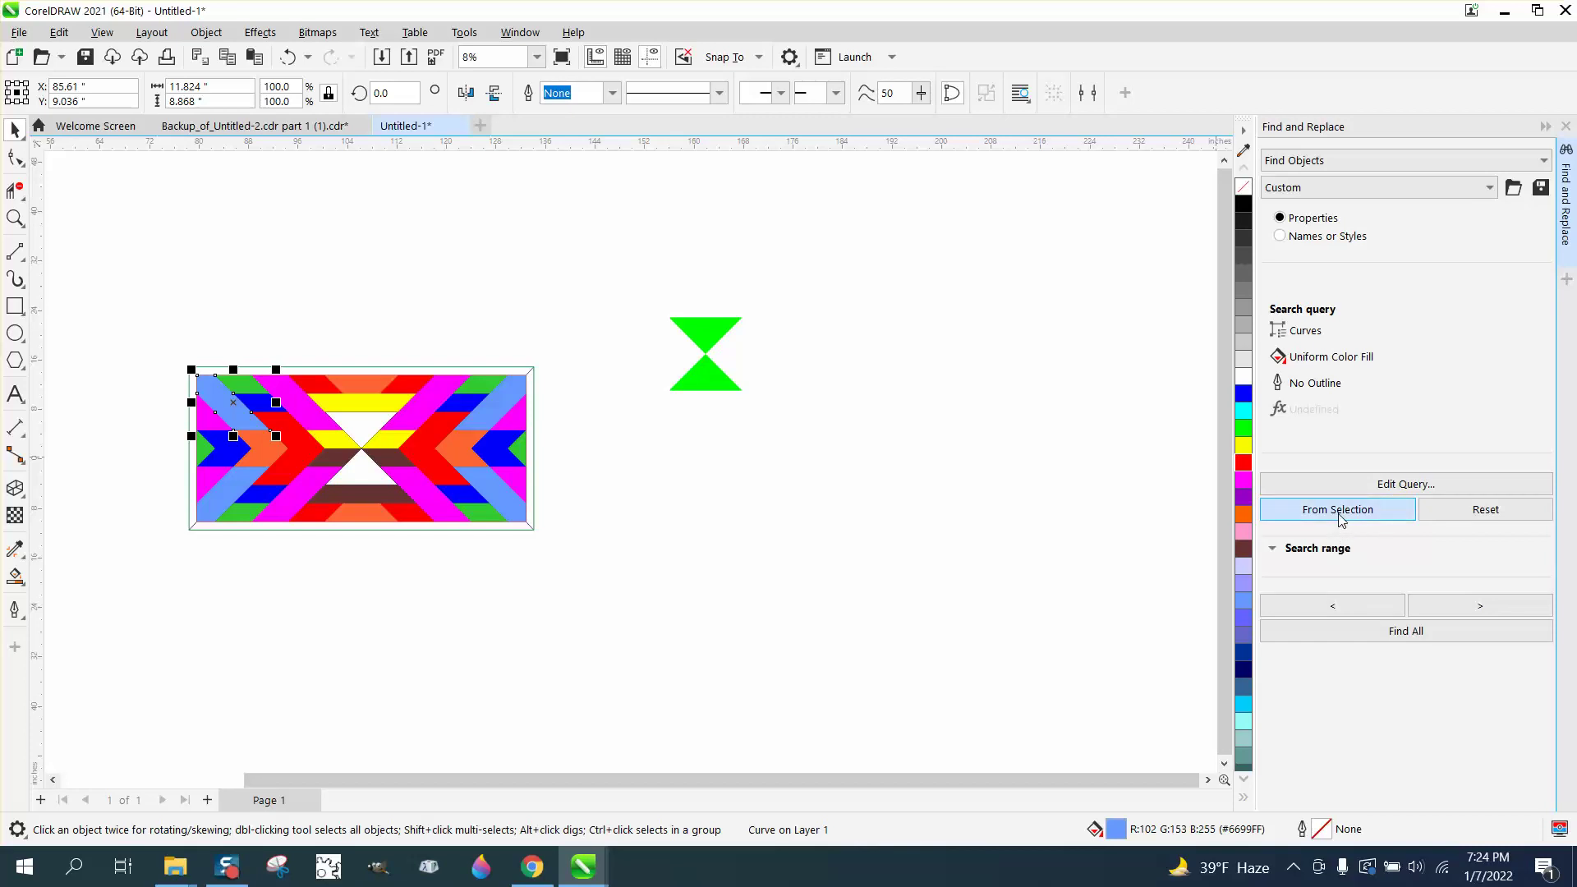
pyautogui.click(1407, 631)
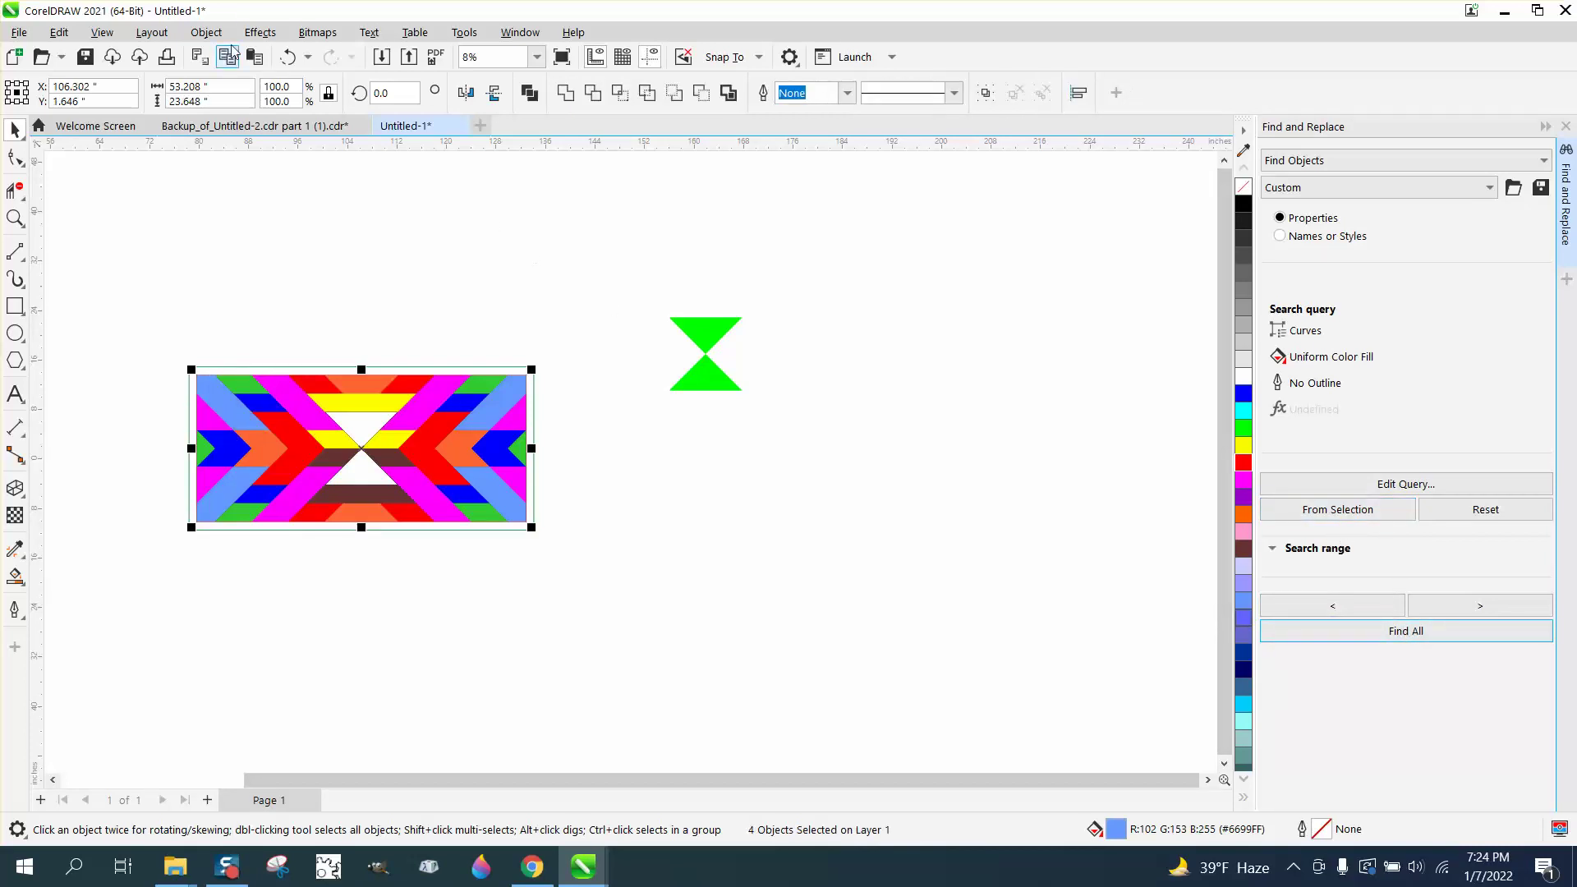
pyautogui.click(206, 32)
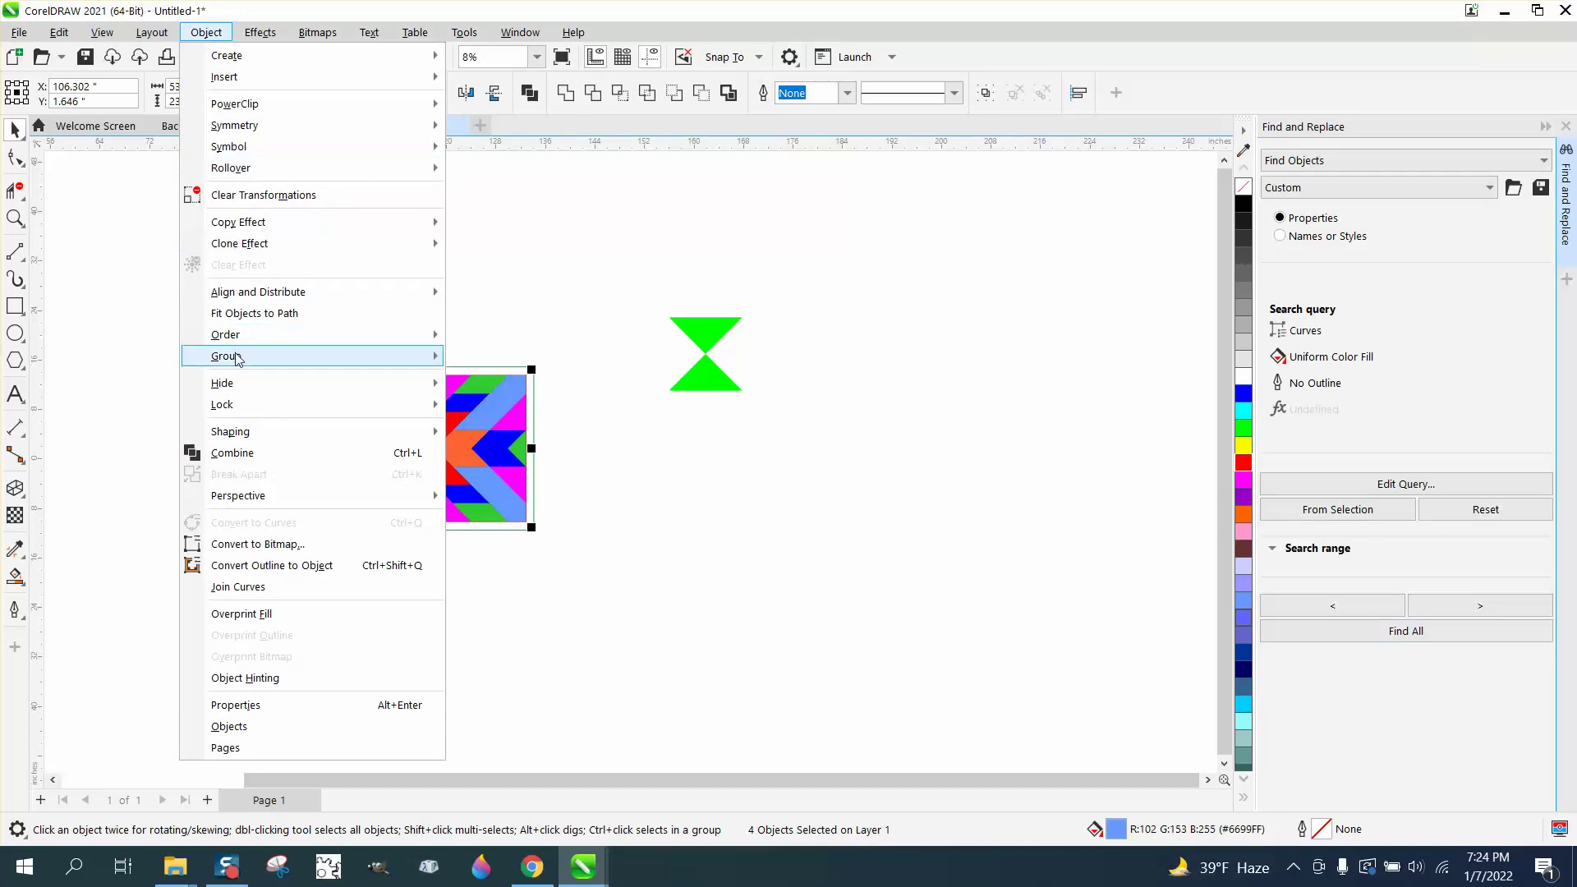
pyautogui.moveTo(427, 355)
pyautogui.click(492, 357)
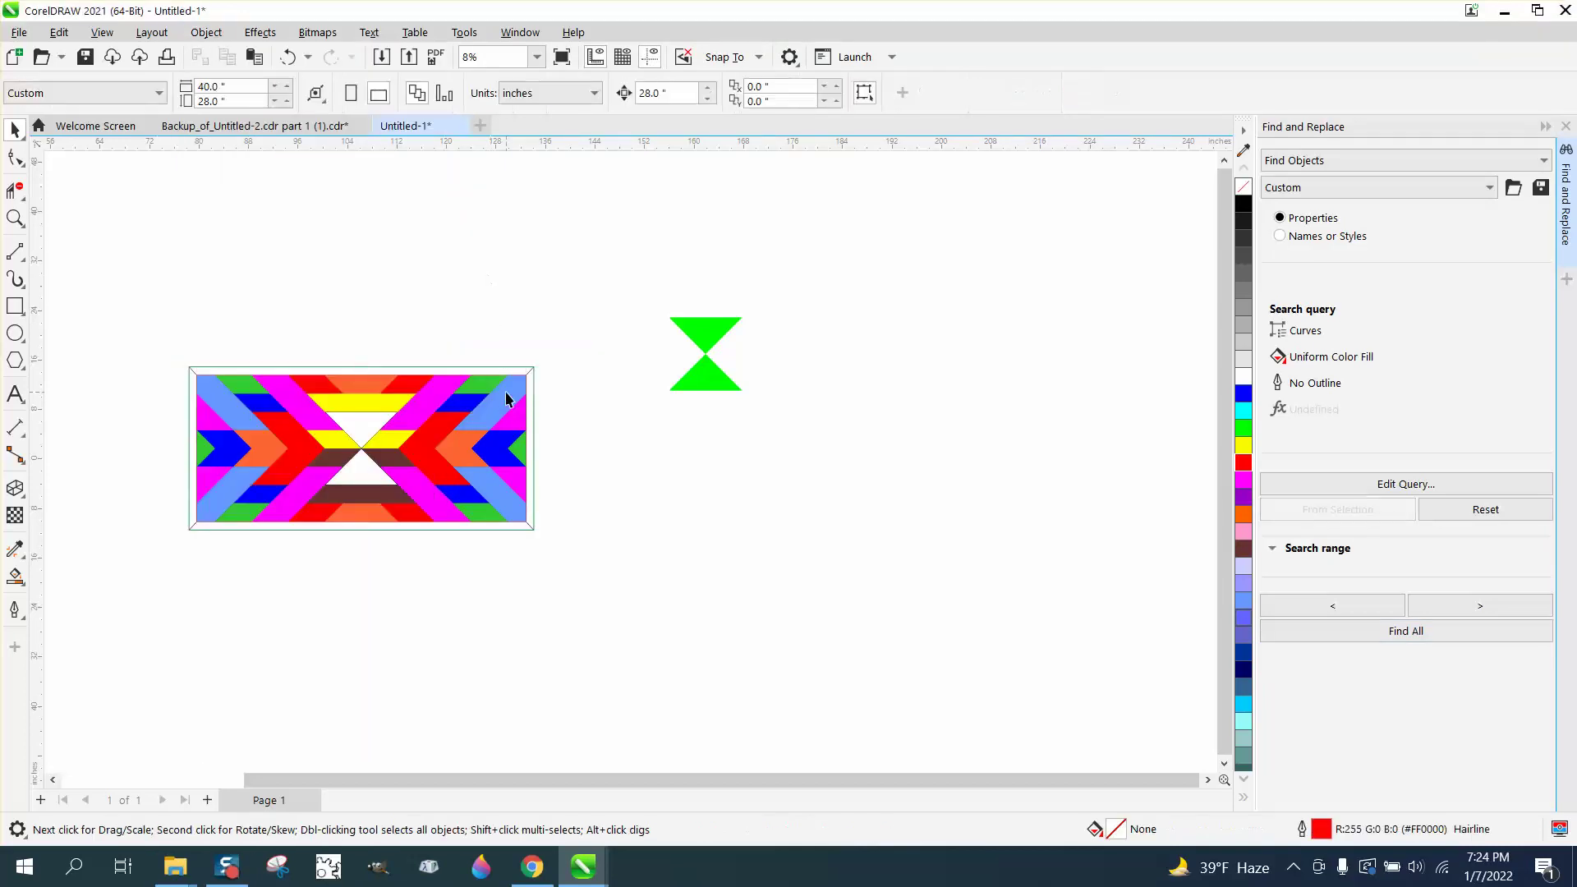
pyautogui.moveTo(510, 395); pyautogui.dragTo(892, 408)
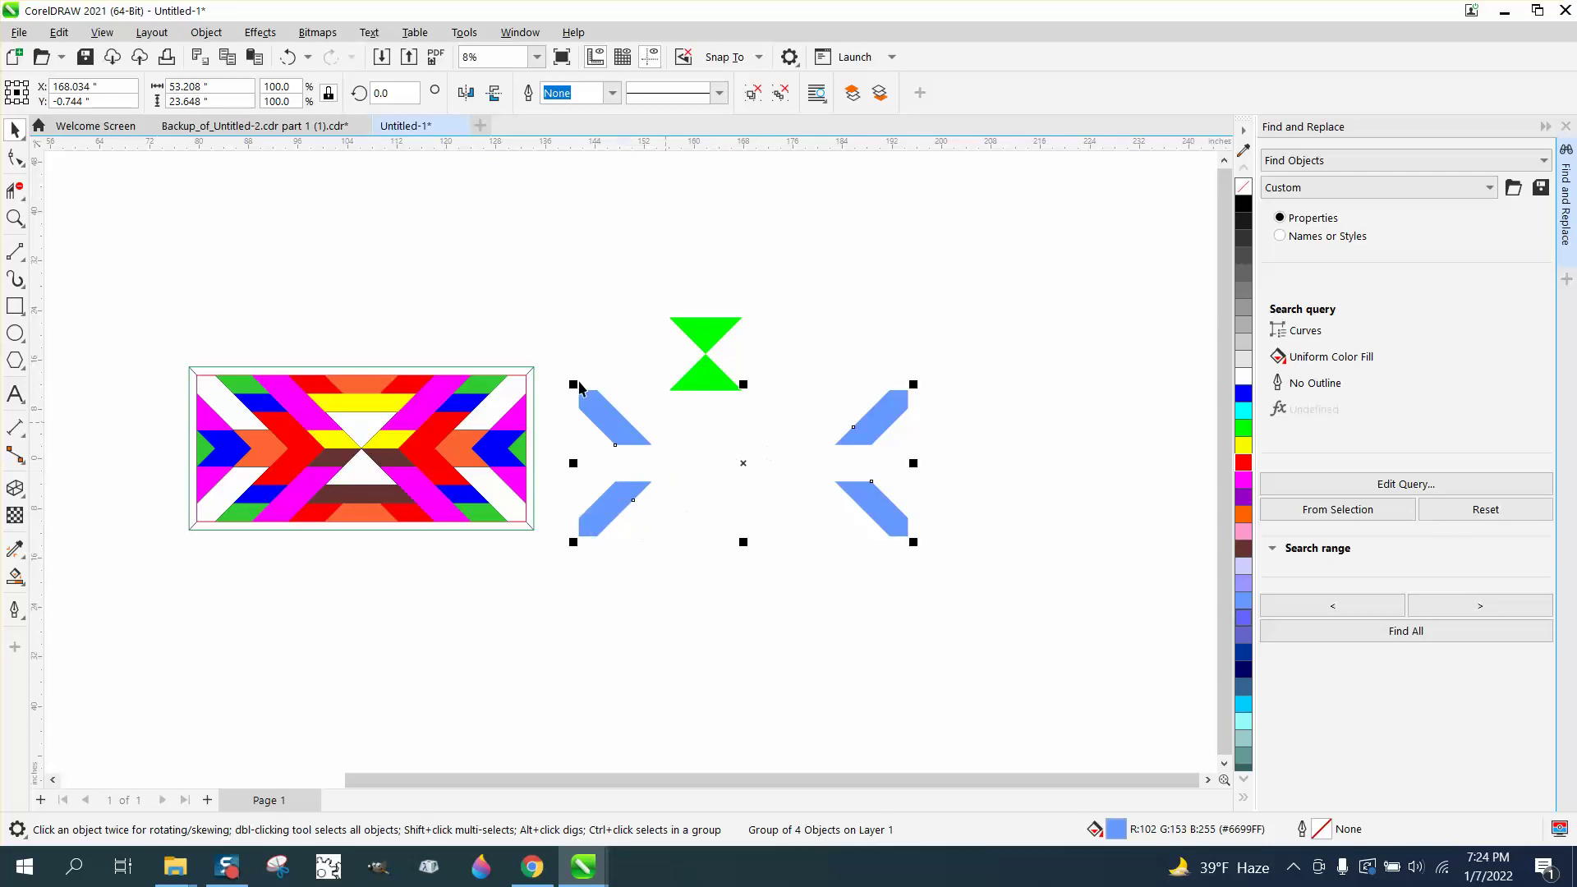
pyautogui.click(208, 170)
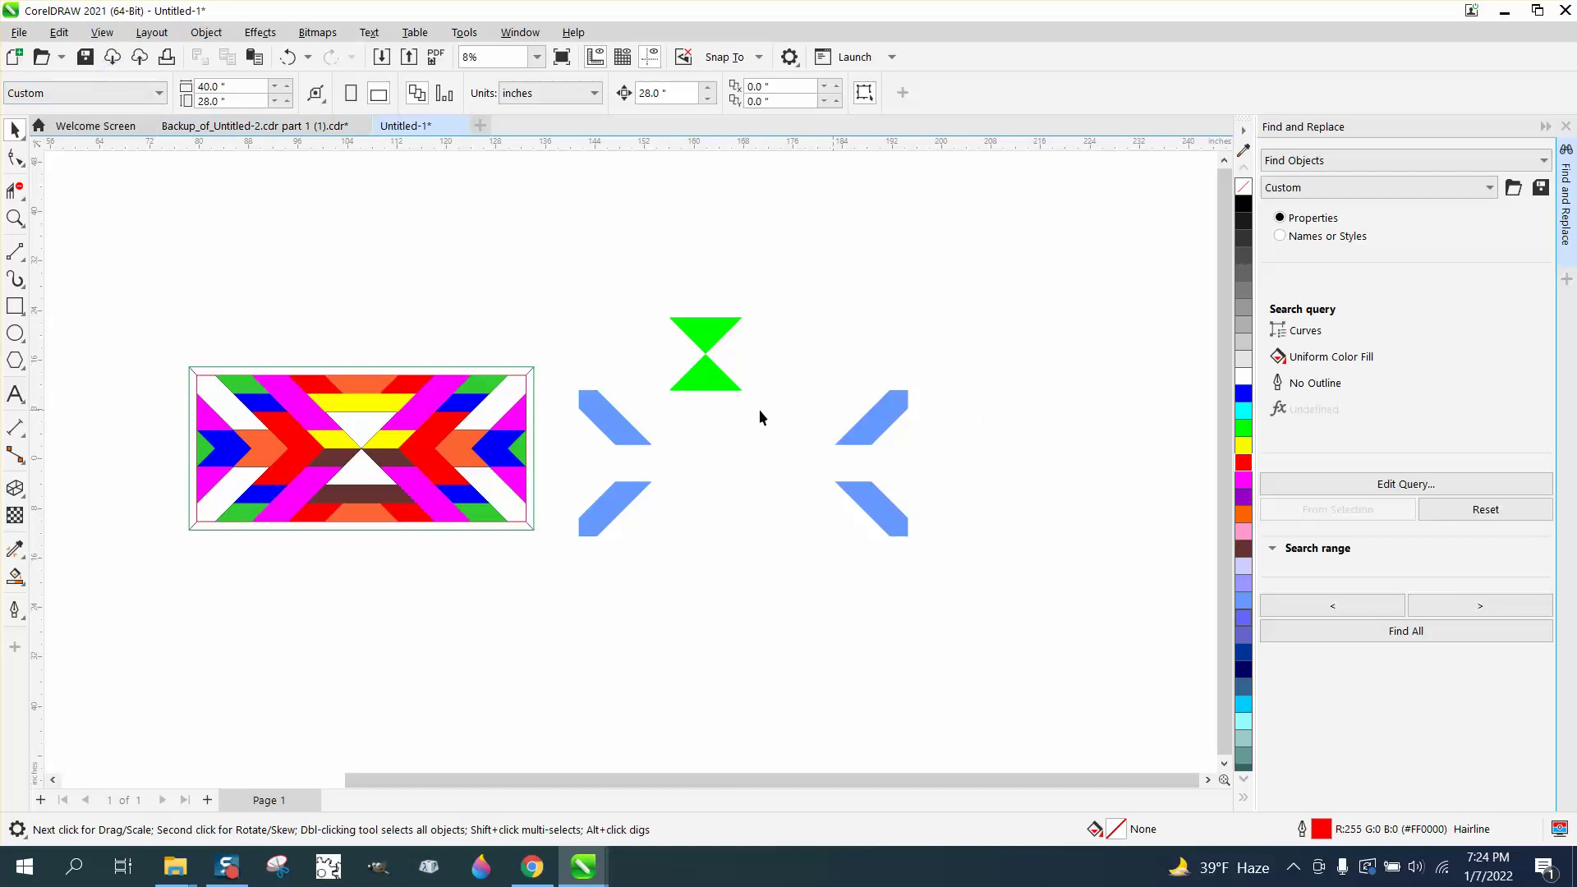
# Step: Find all magenta (#FF00FF) pieces from one diagonal strip, group them and place the group below the light blue group
pyautogui.click(423, 413)
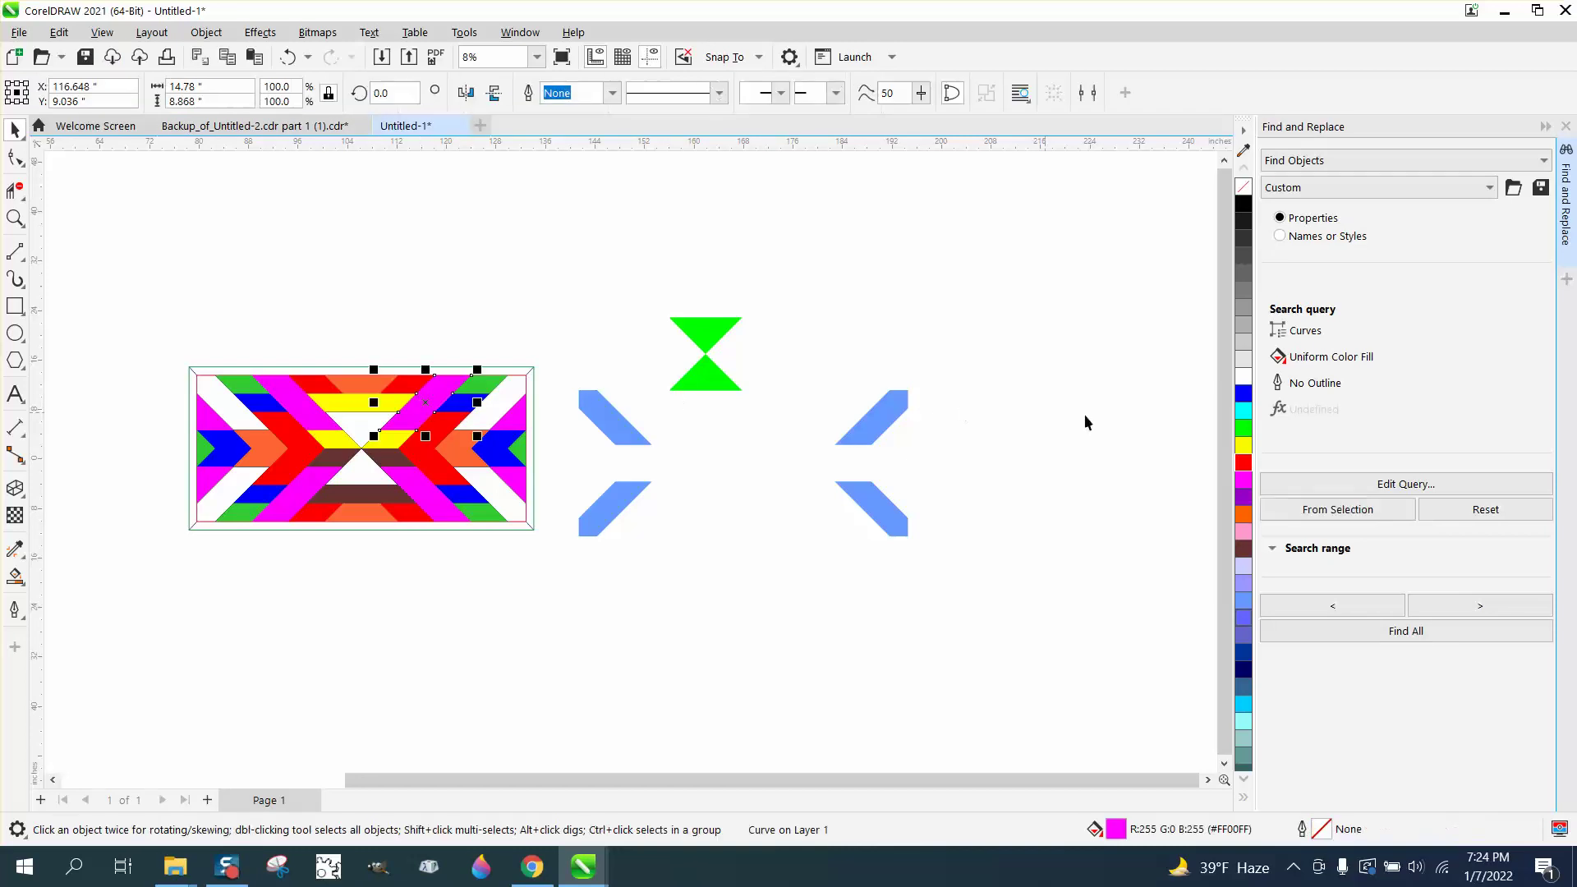
pyautogui.click(1320, 513)
pyautogui.click(1420, 636)
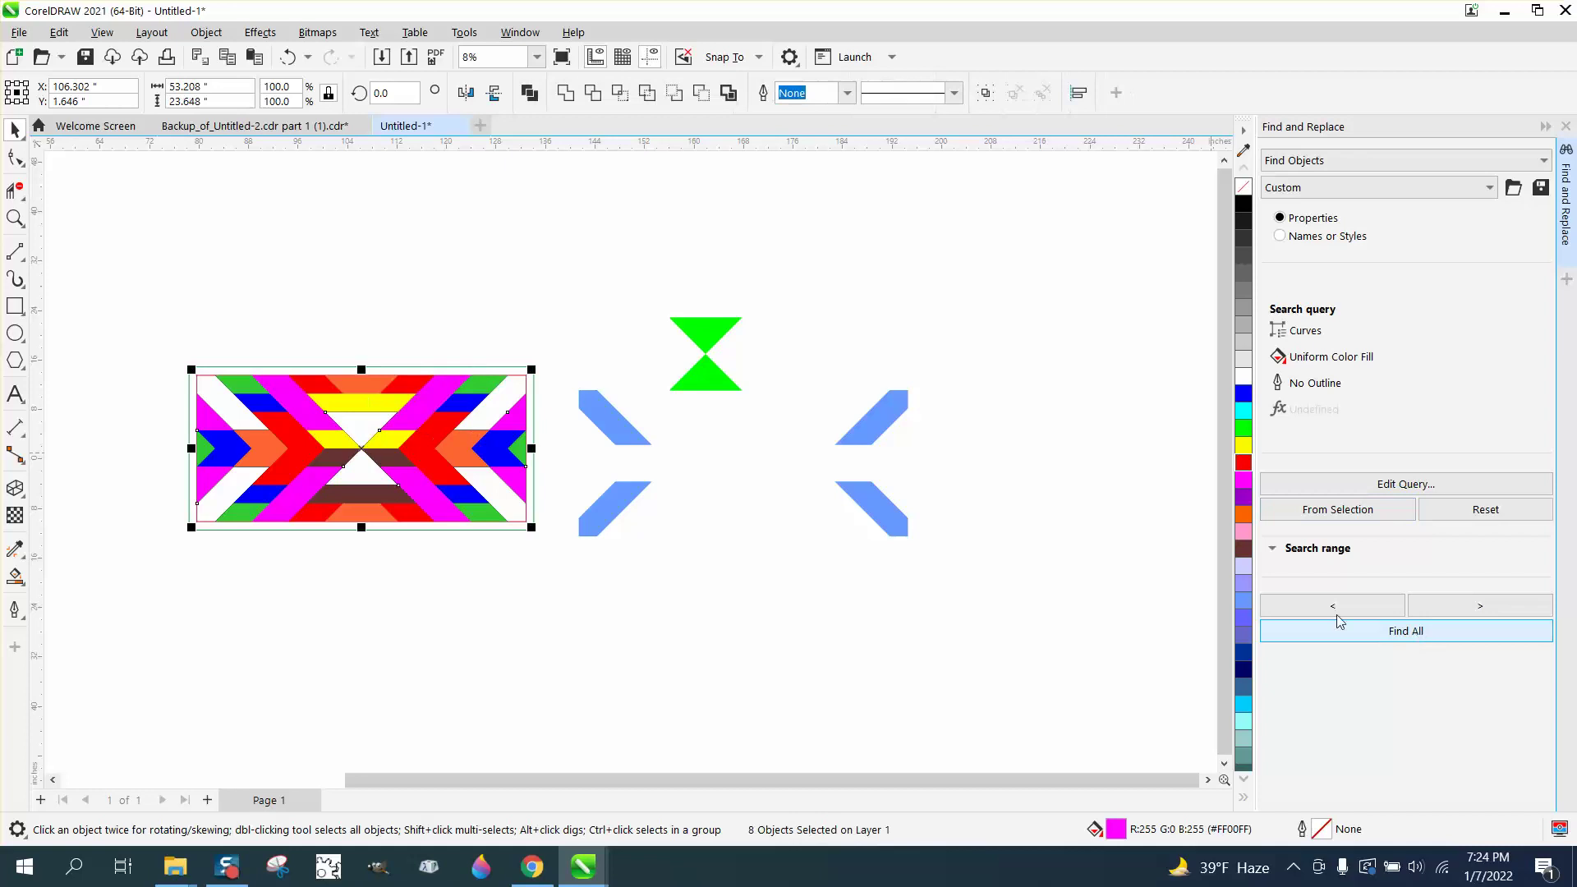
pyautogui.click(205, 33)
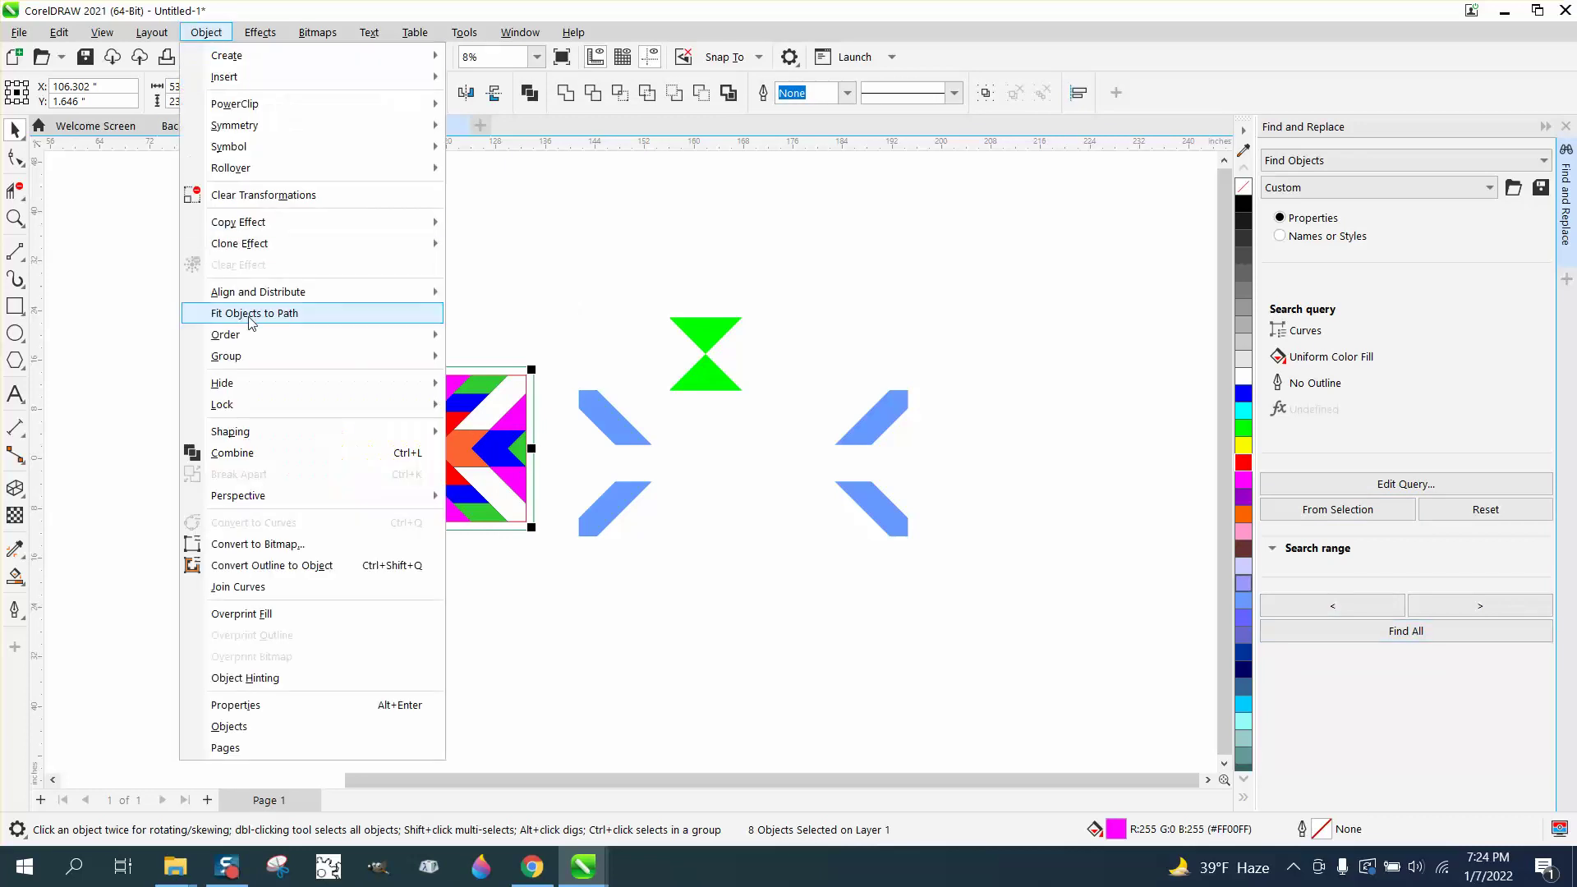
pyautogui.moveTo(414, 357)
pyautogui.click(474, 362)
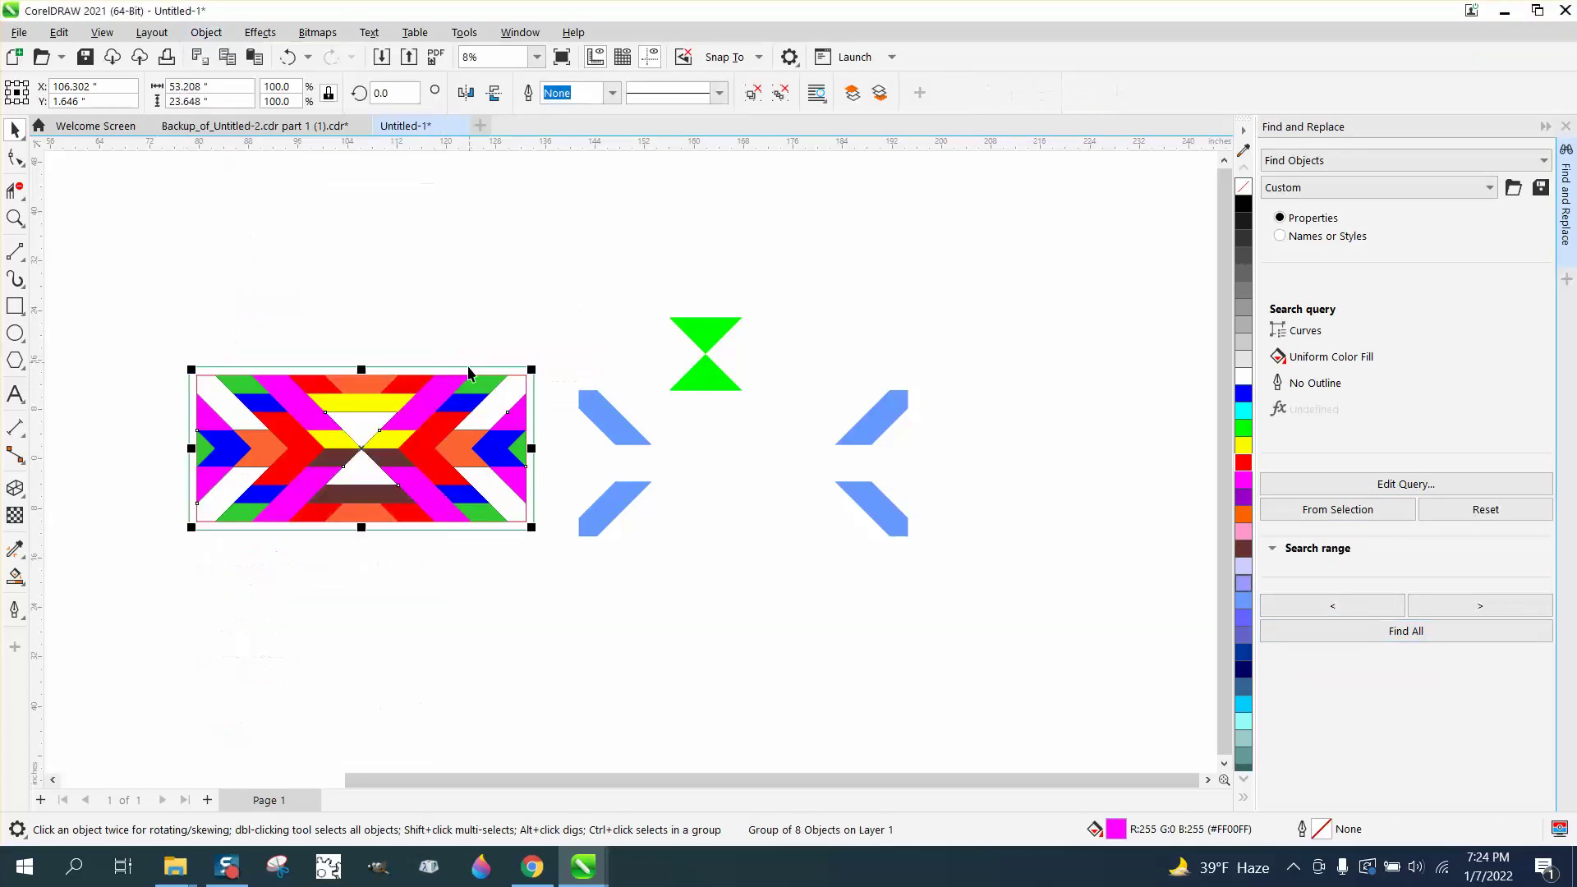
pyautogui.moveTo(450, 394); pyautogui.dragTo(852, 574)
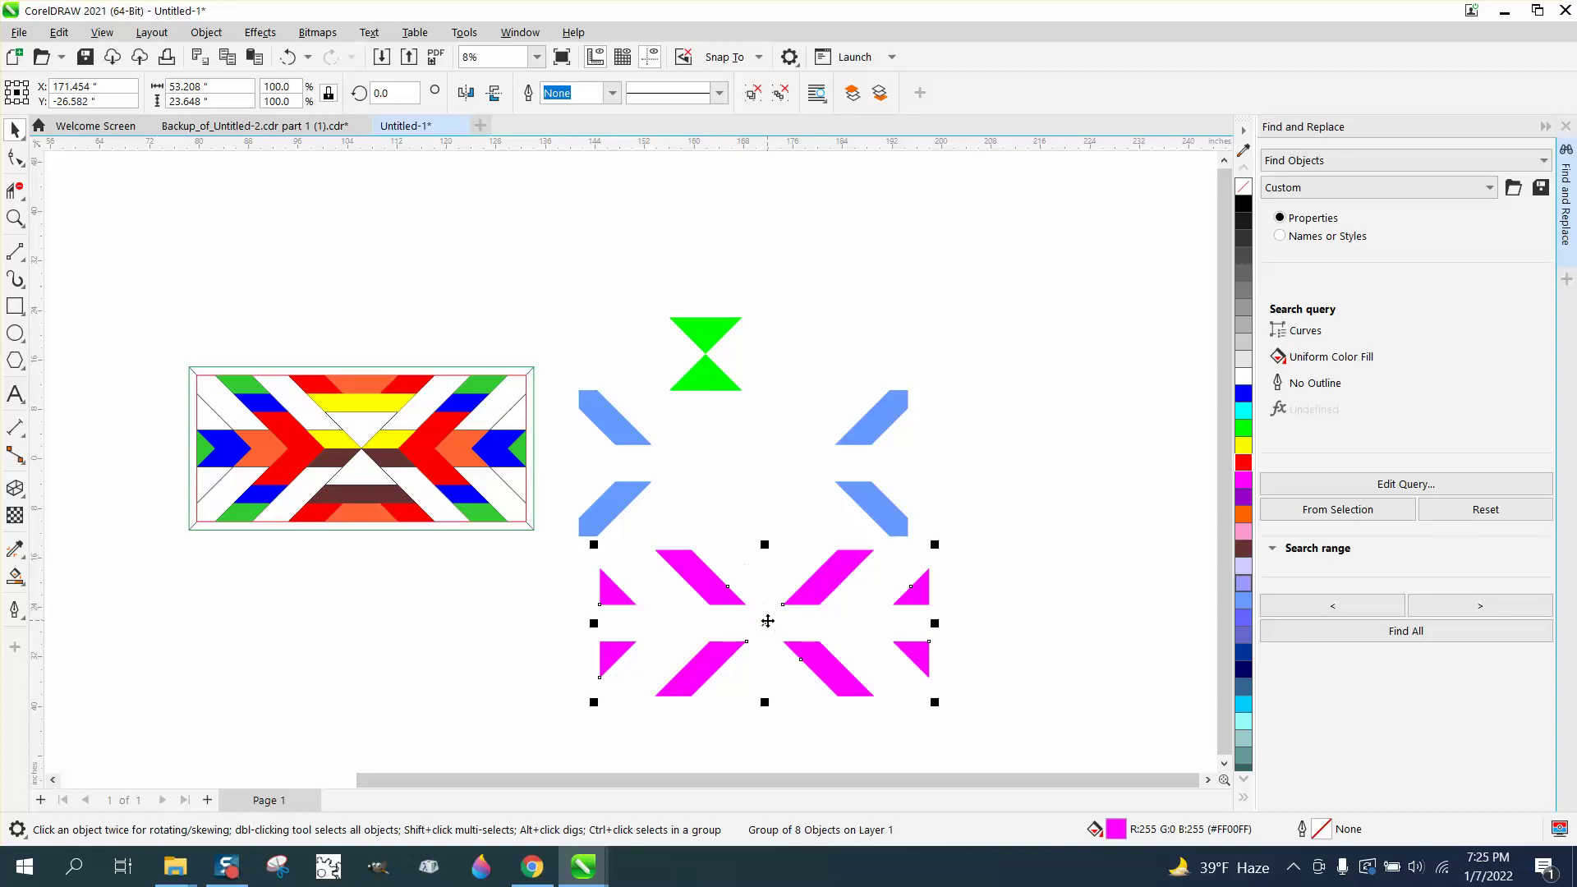
# Step: Rearrange the three colour groups farther from the pattern, with magenta uppermost, green in the middle and light blue lowest
pyautogui.moveTo(767, 621); pyautogui.dragTo(965, 255)
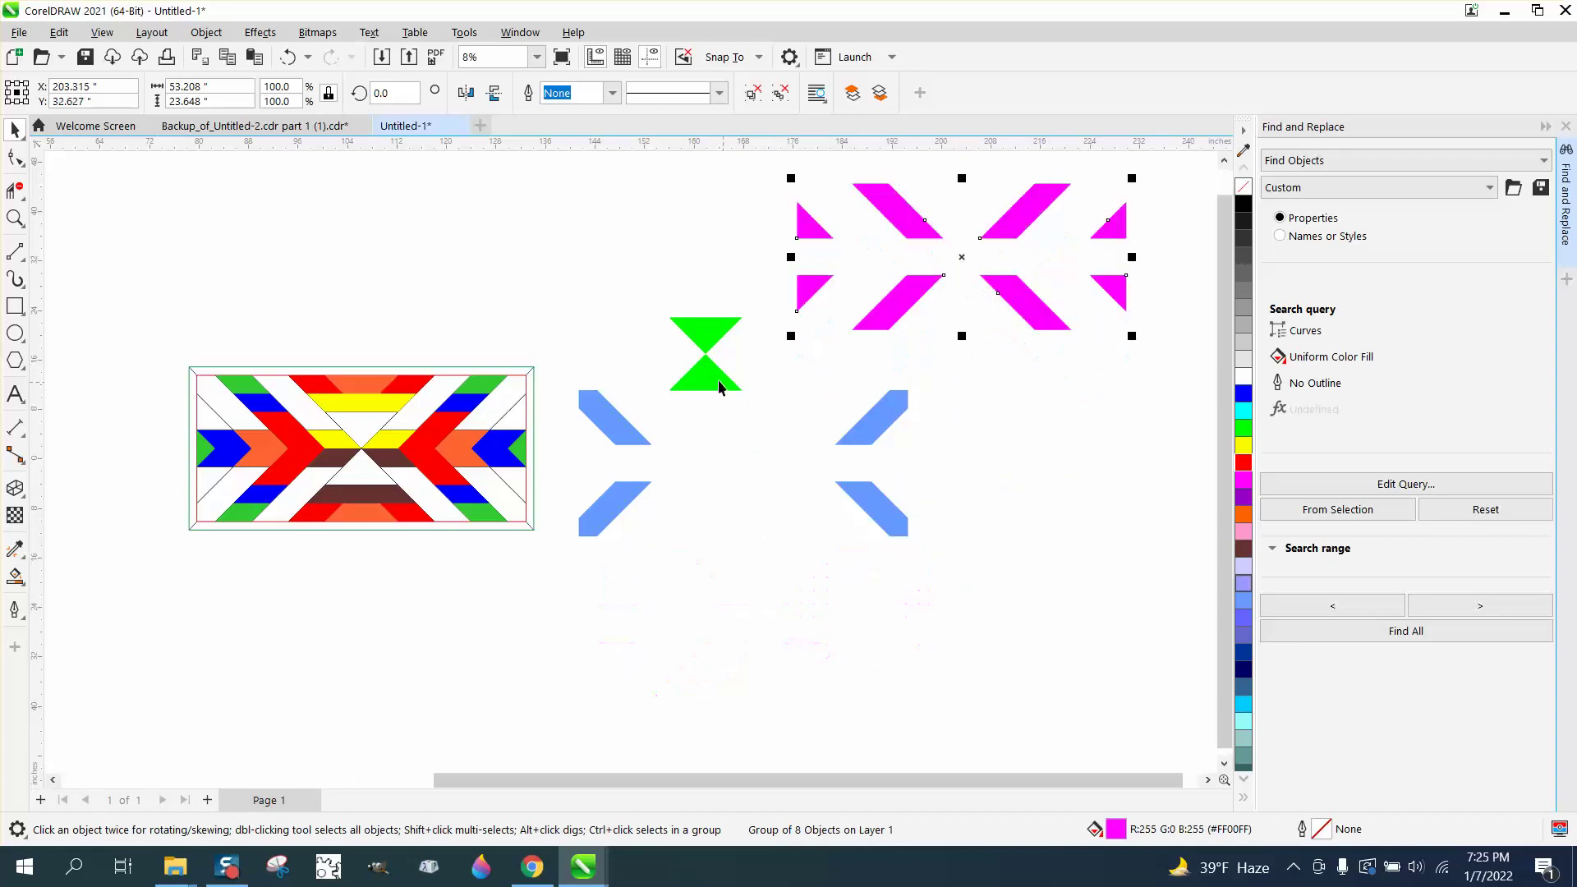
pyautogui.moveTo(719, 383); pyautogui.dragTo(970, 373)
pyautogui.moveTo(649, 439); pyautogui.dragTo(875, 447)
# Step: Place a copy of the magenta, green and light blue groups below the pattern and ungroup the copies
pyautogui.scroll(-2, 764, 297)
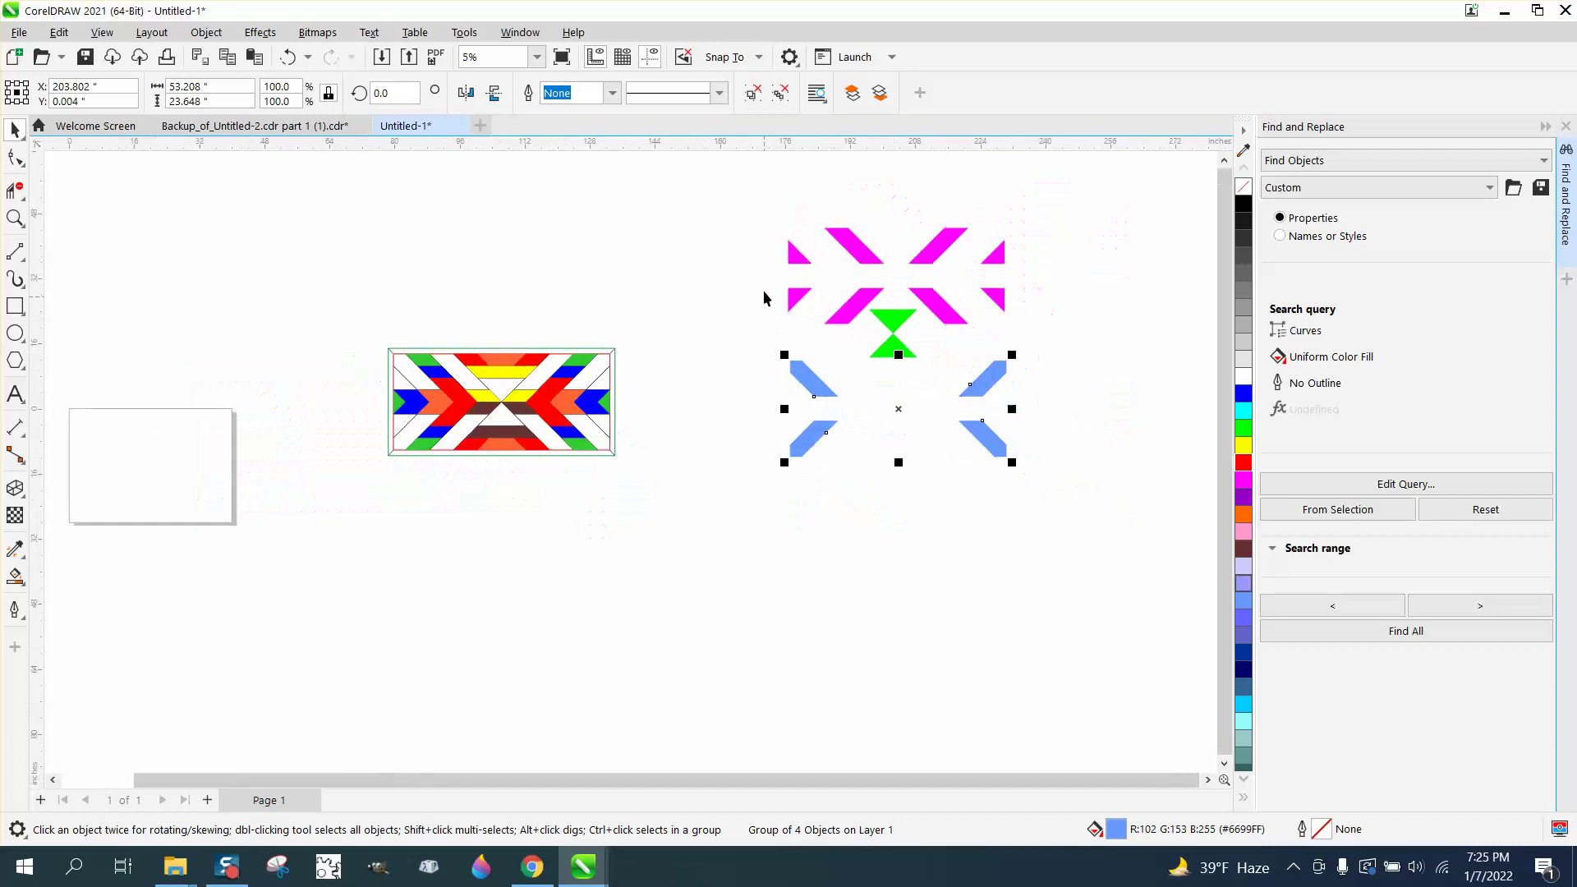
pyautogui.moveTo(773, 202); pyautogui.dragTo(1126, 535)
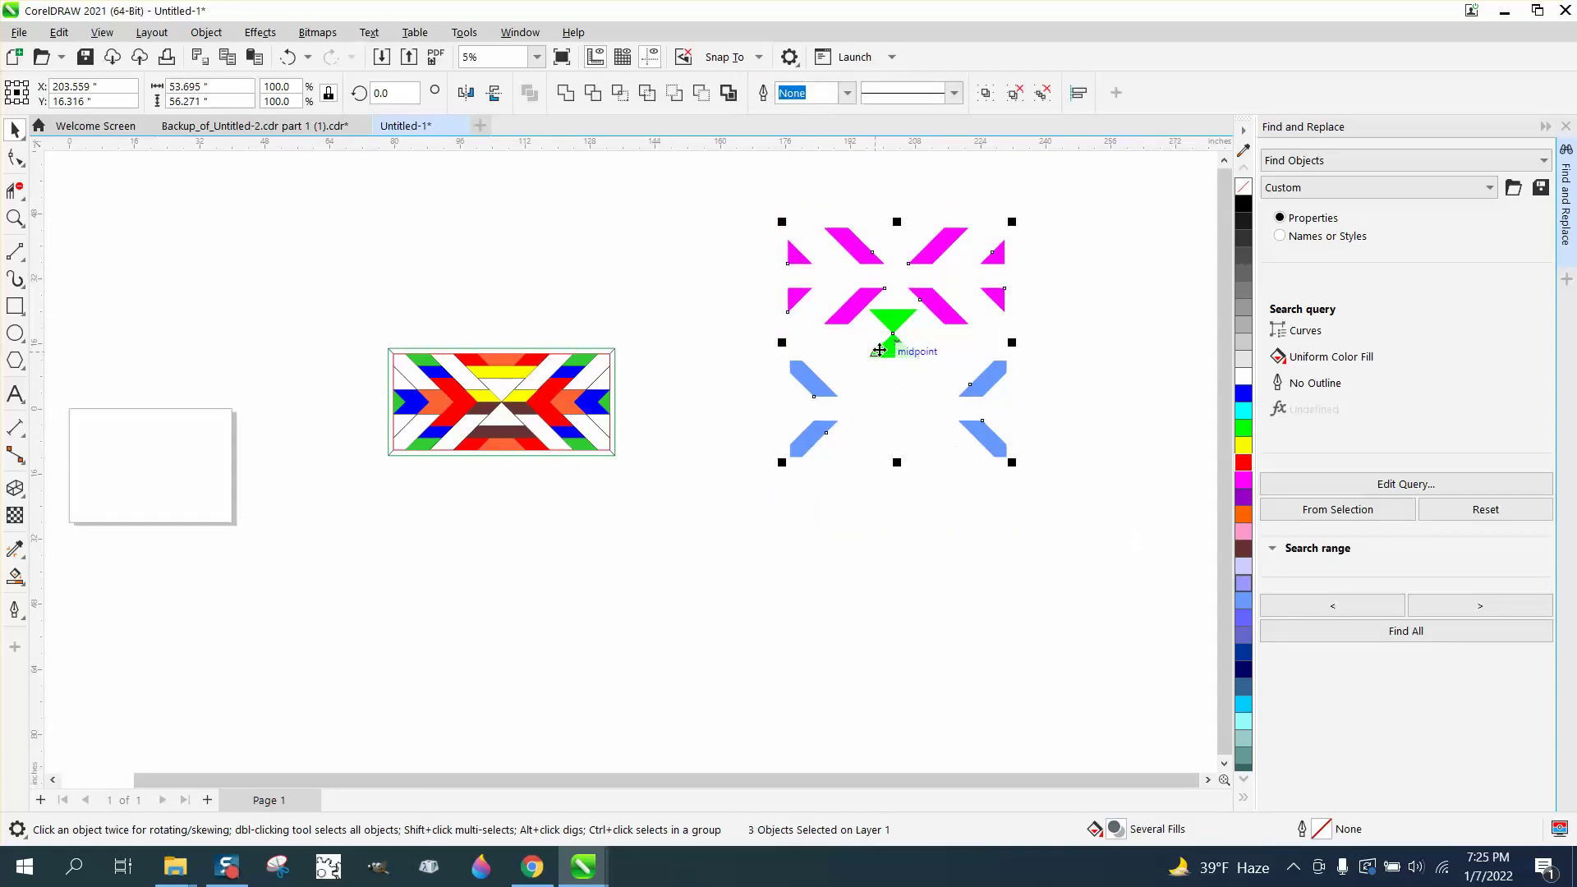
pyautogui.moveTo(893, 342); pyautogui.dragTo(620, 606)
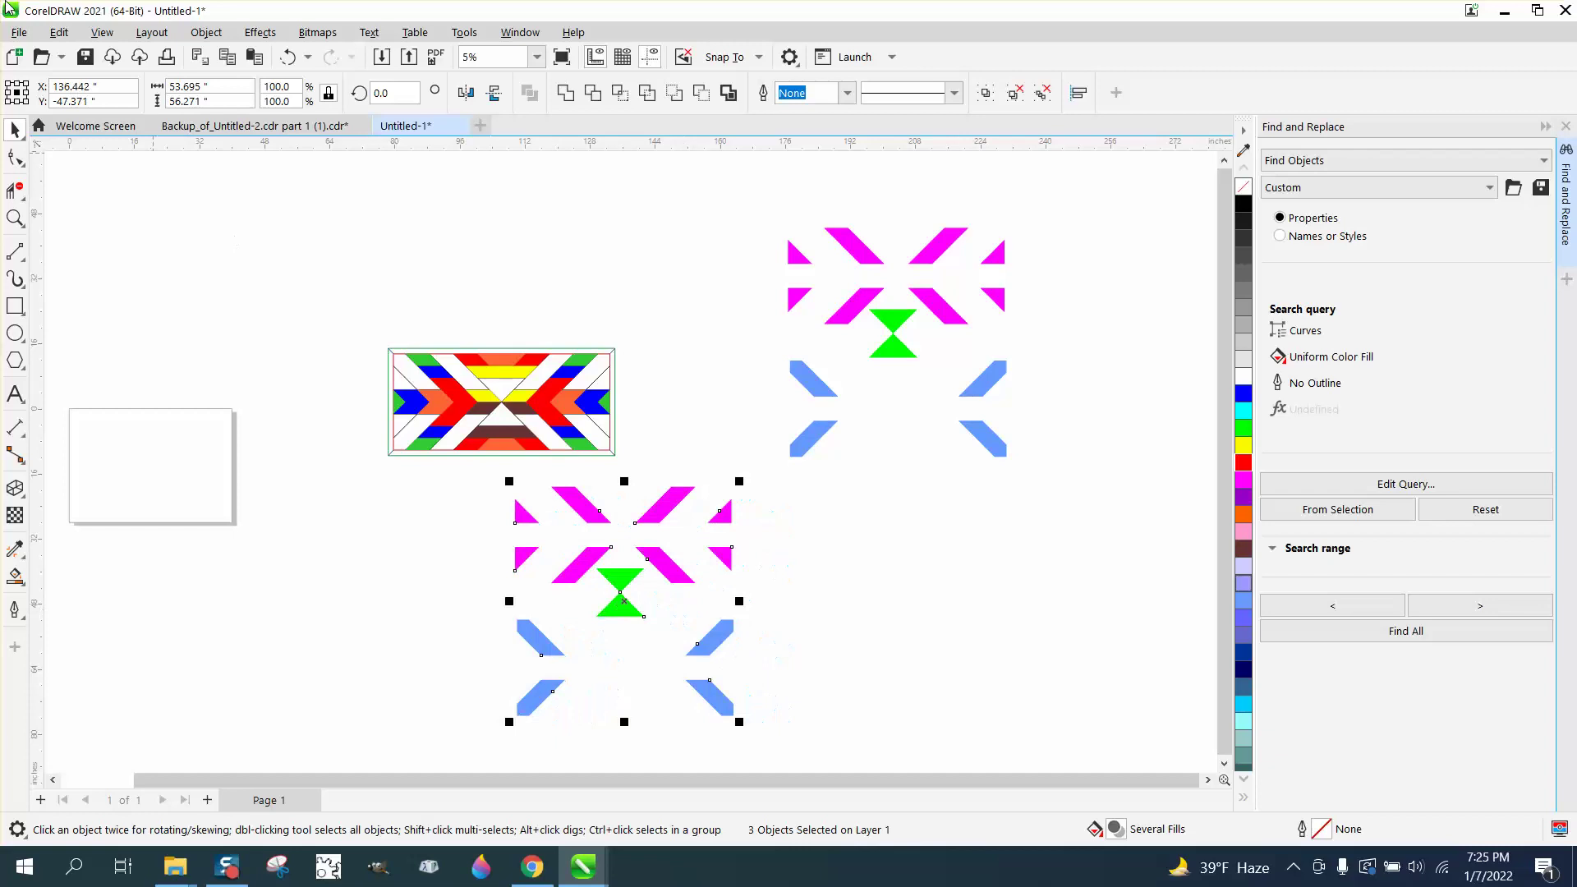
pyautogui.click(206, 32)
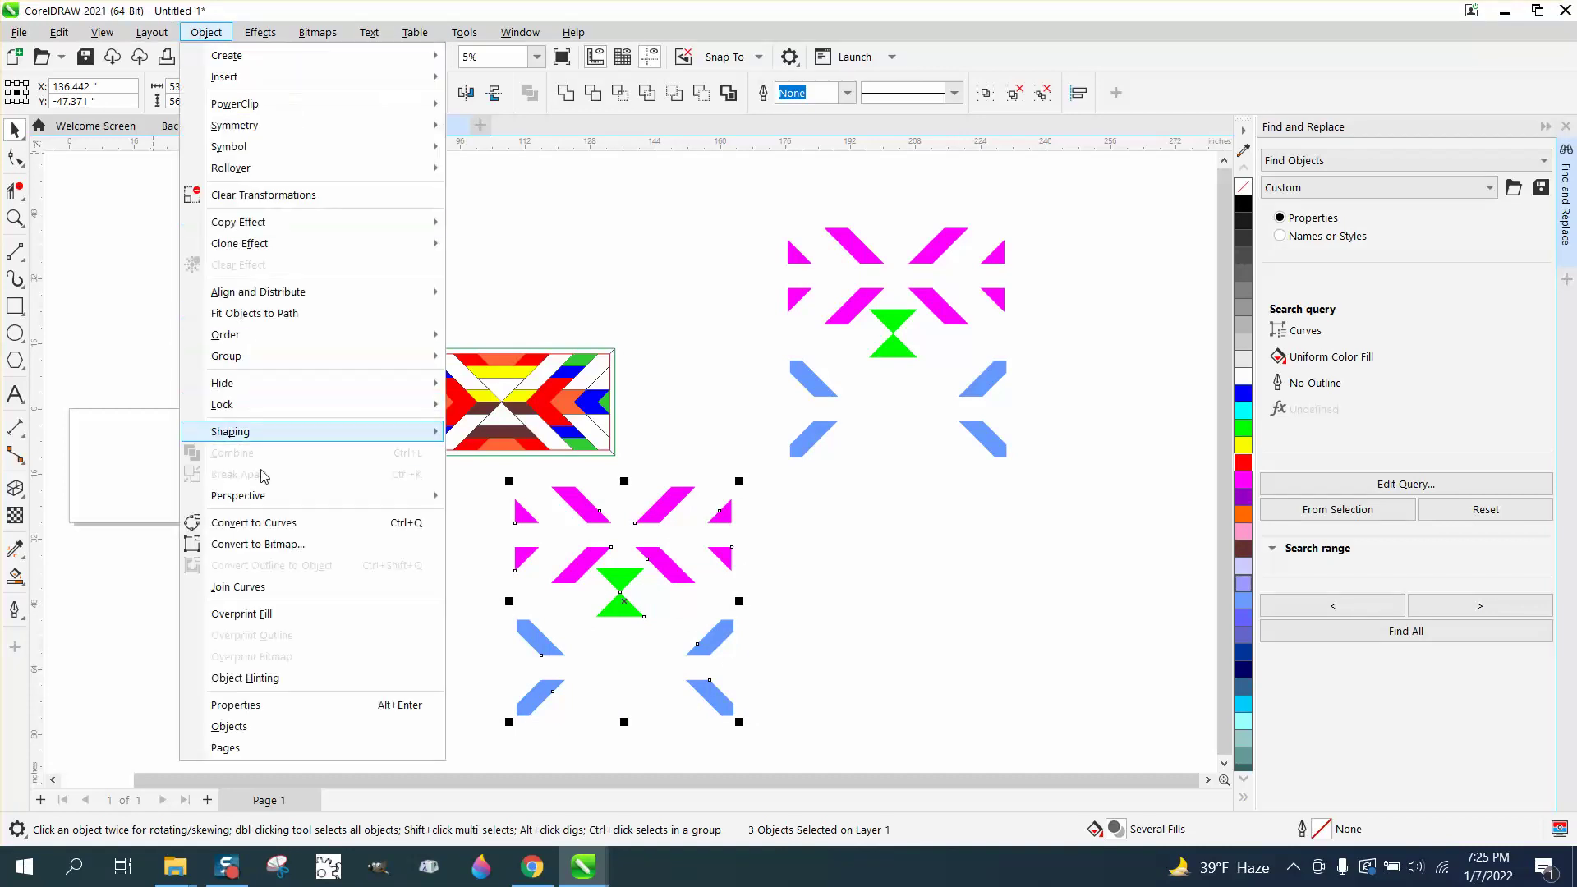
pyautogui.moveTo(239, 356)
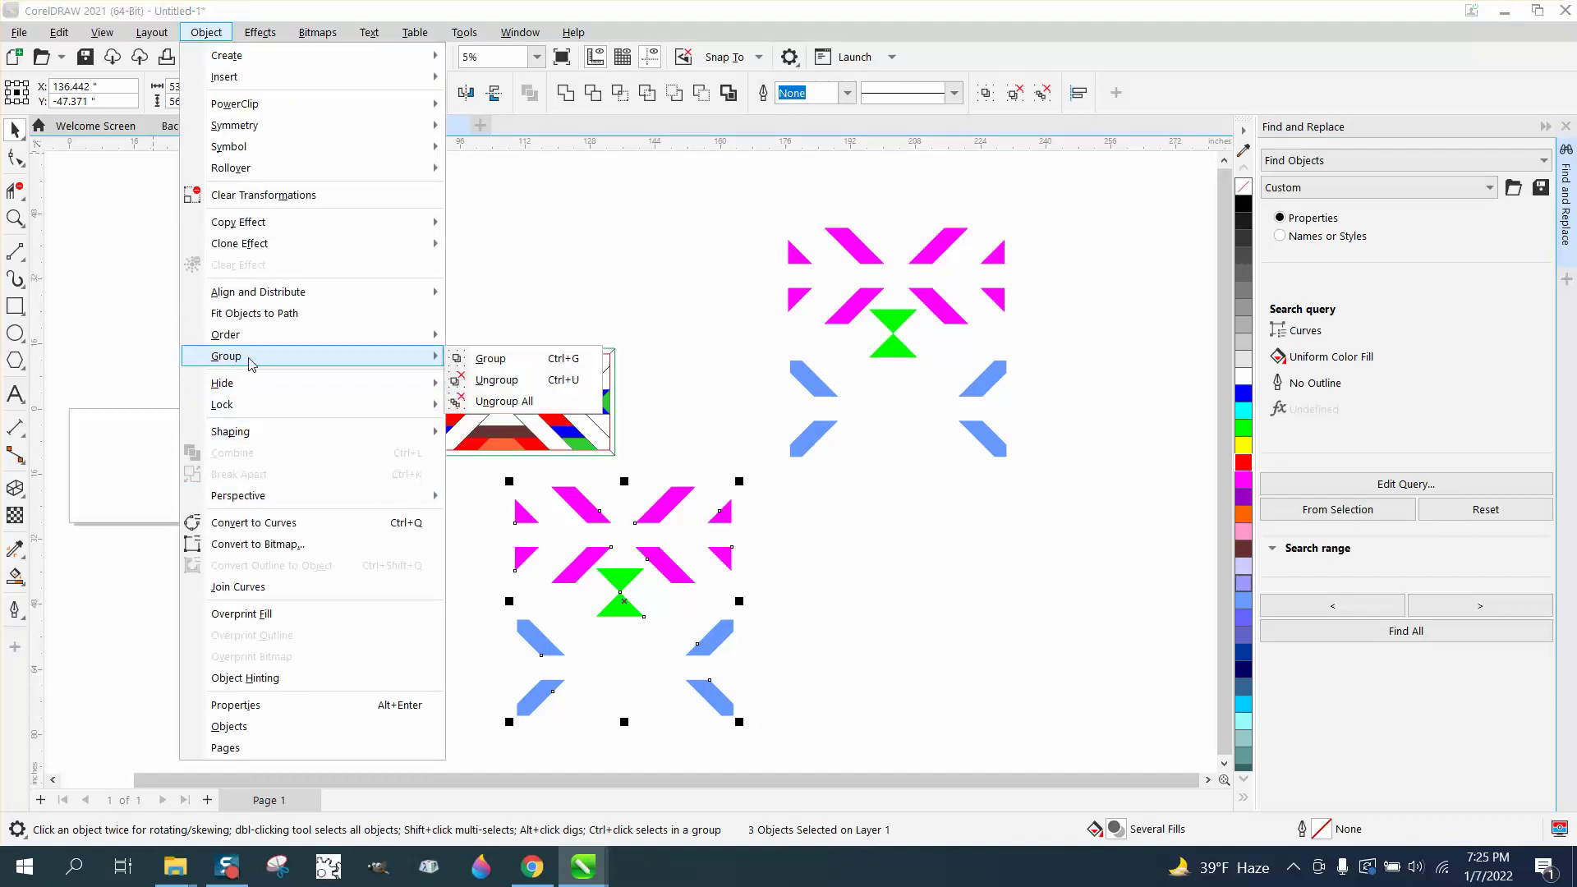
pyautogui.click(482, 377)
pyautogui.click(651, 421)
# Step: Move one magenta strip with its triangle, one green triangle and one light blue strip from the ungrouped copy to above the pattern's upper-left corner
pyautogui.click(681, 497)
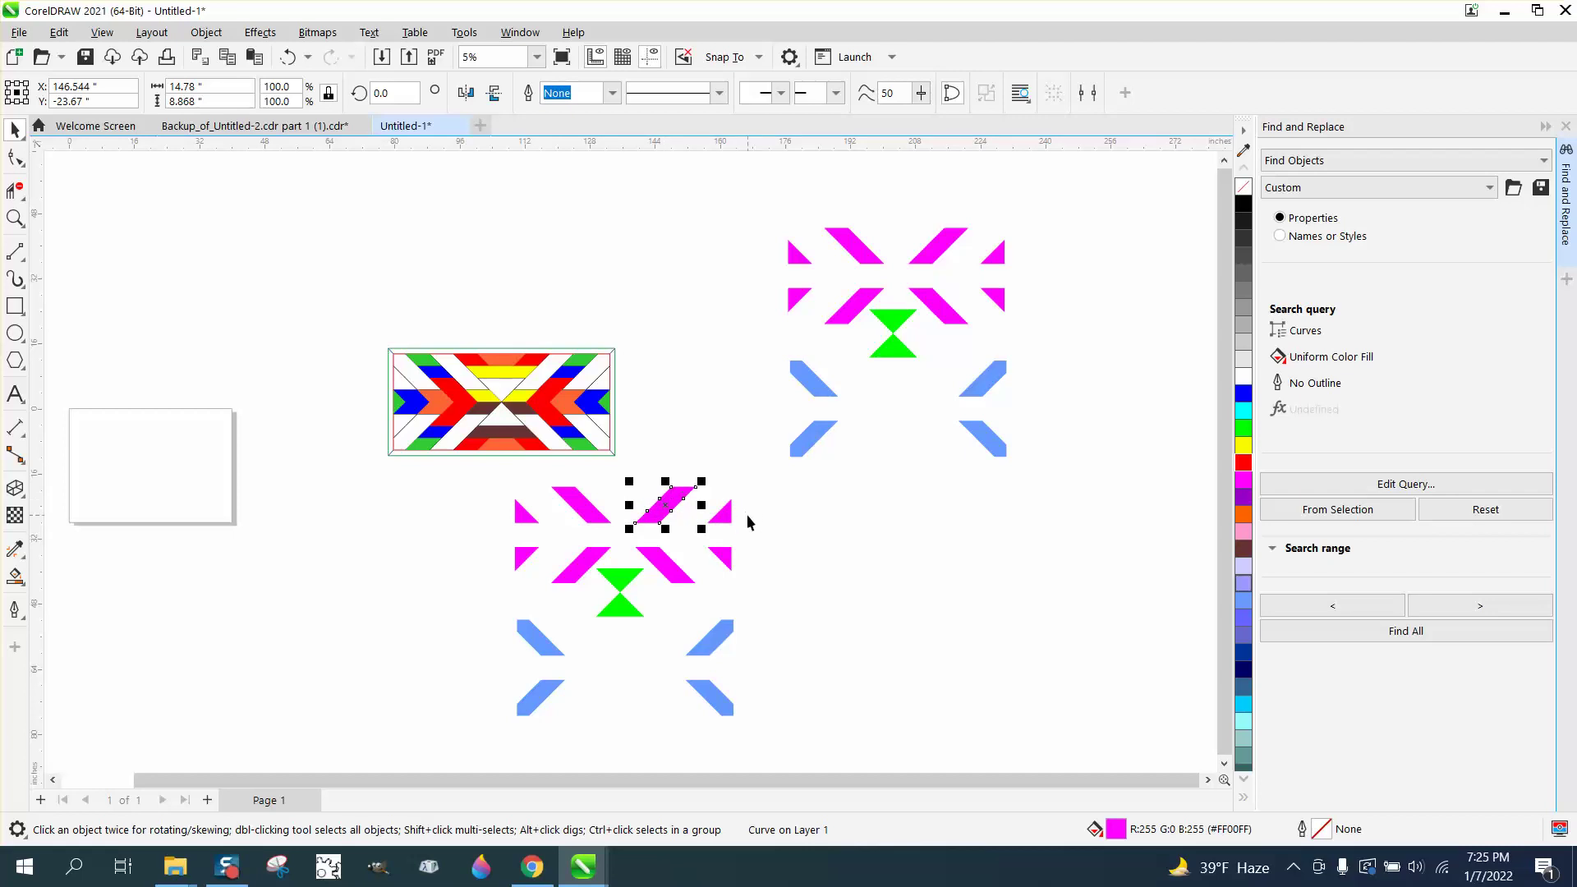
pyautogui.moveTo(622, 461); pyautogui.dragTo(760, 543)
pyautogui.moveTo(691, 505); pyautogui.dragTo(349, 269)
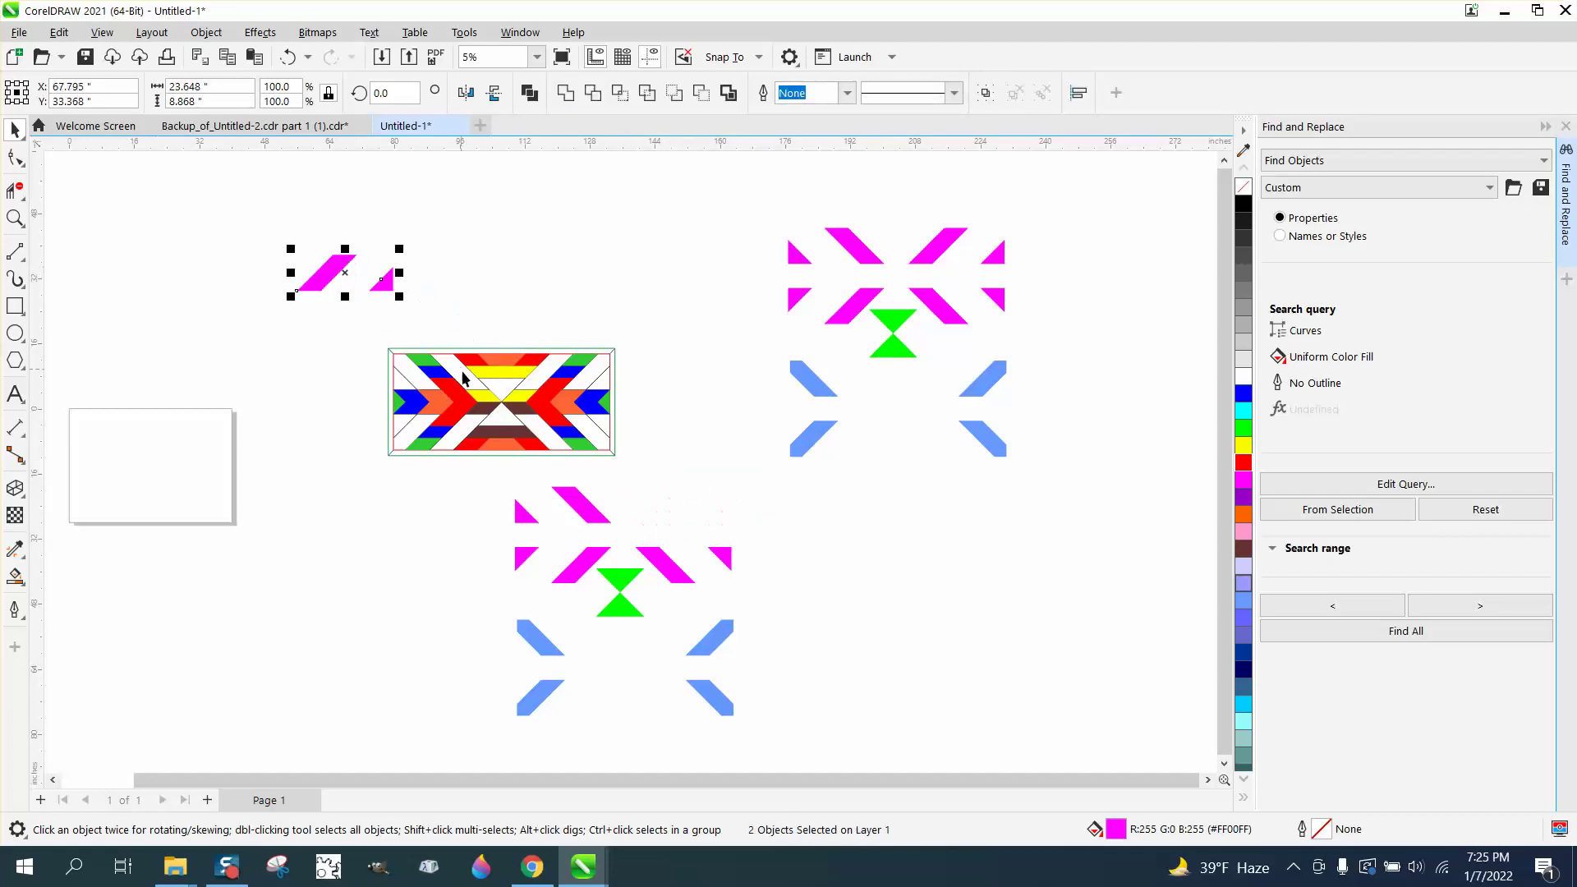
pyautogui.click(621, 577)
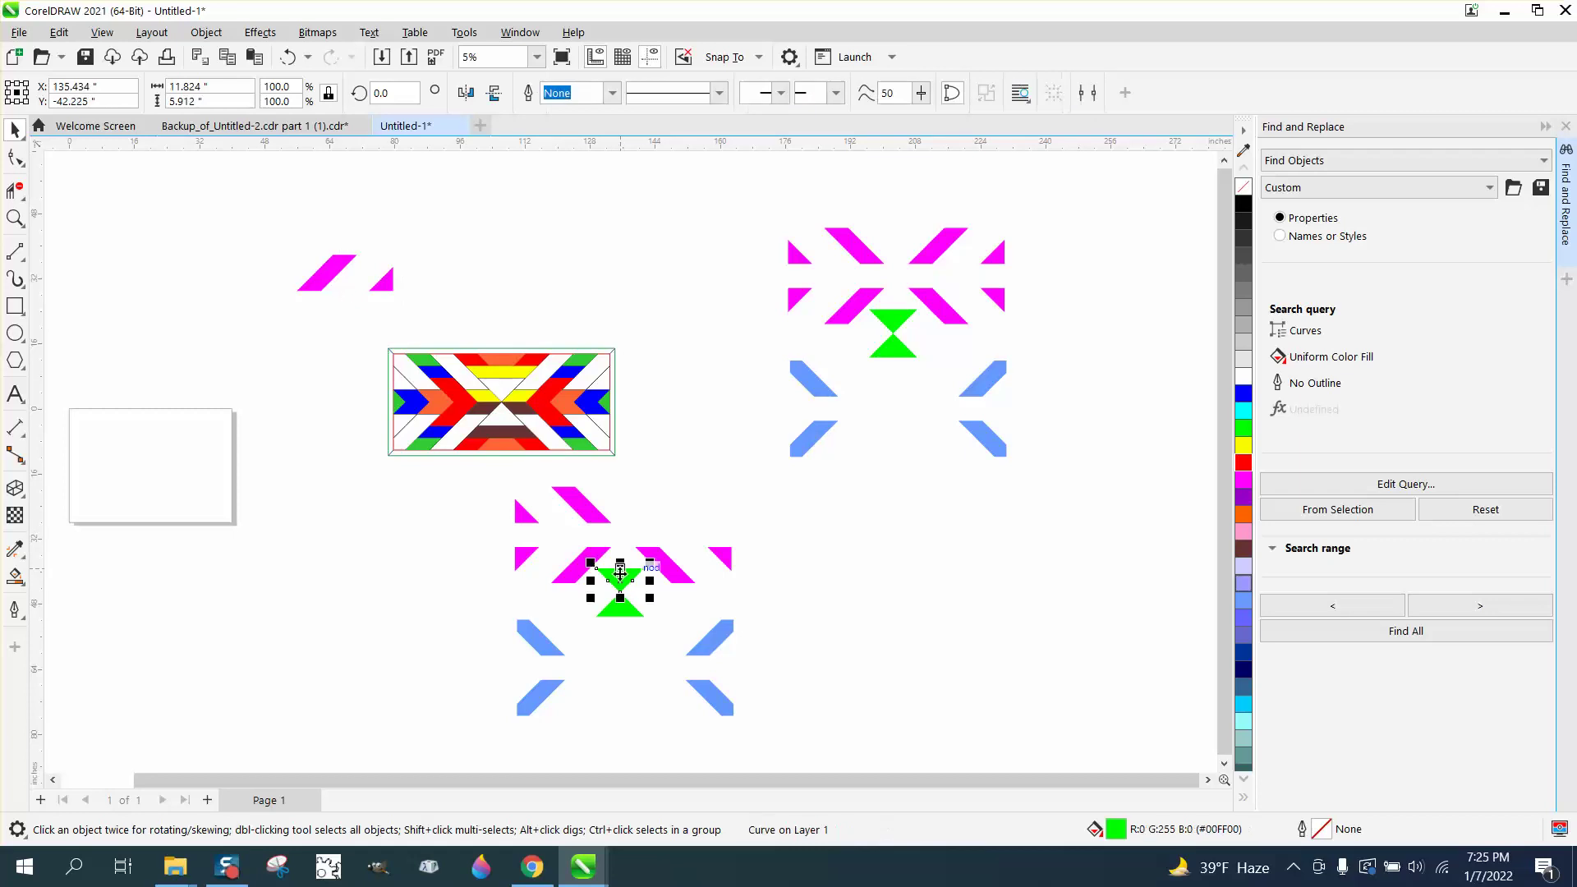
pyautogui.moveTo(621, 578); pyautogui.dragTo(352, 331)
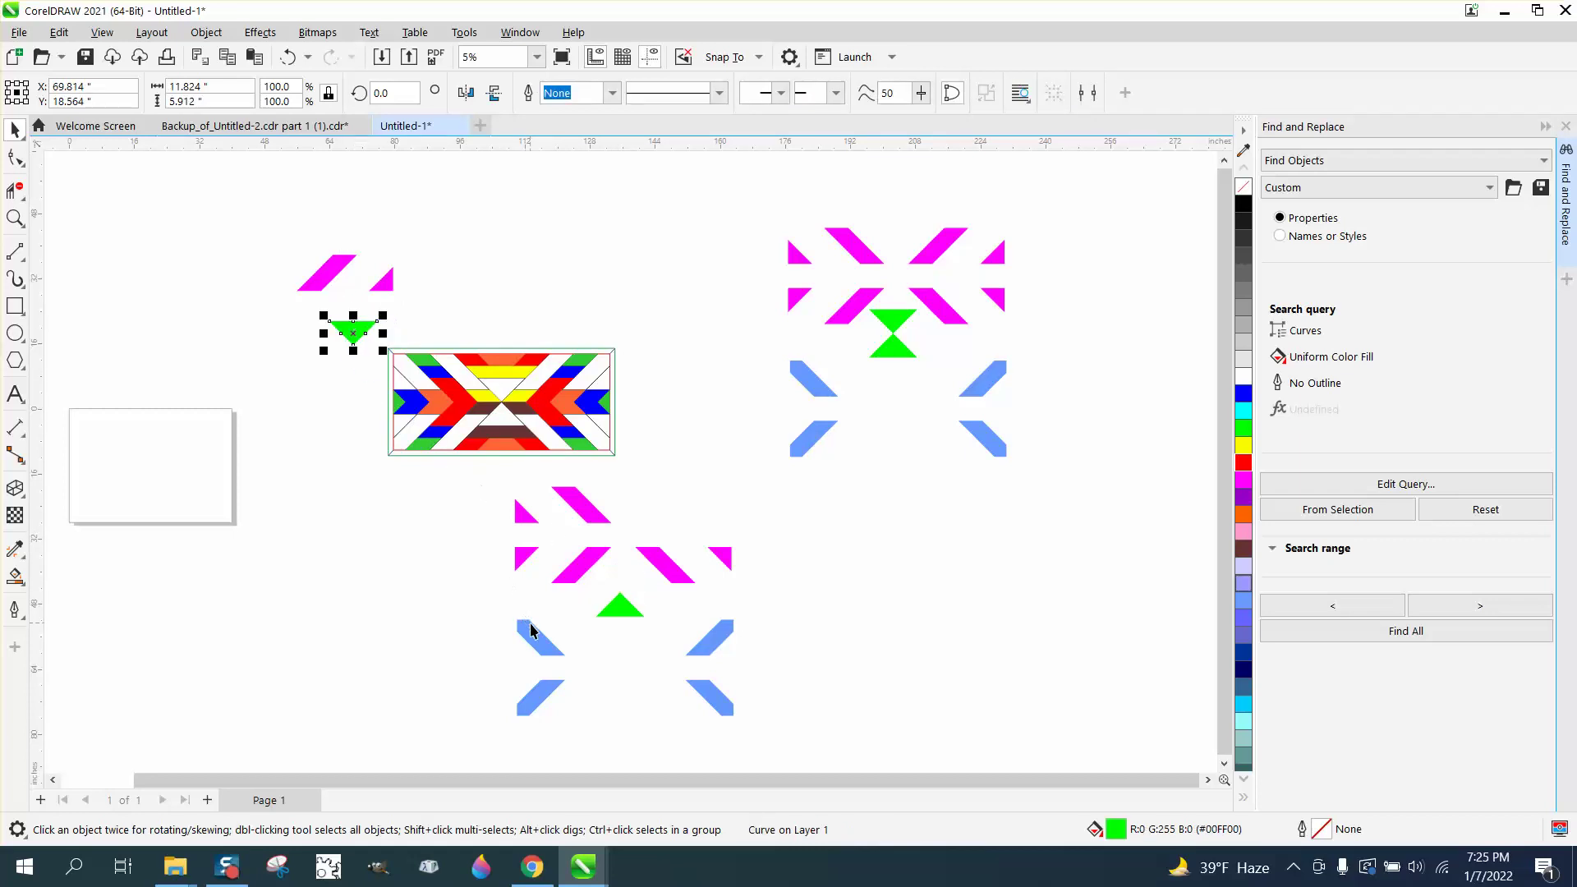
pyautogui.moveTo(537, 642); pyautogui.dragTo(318, 339)
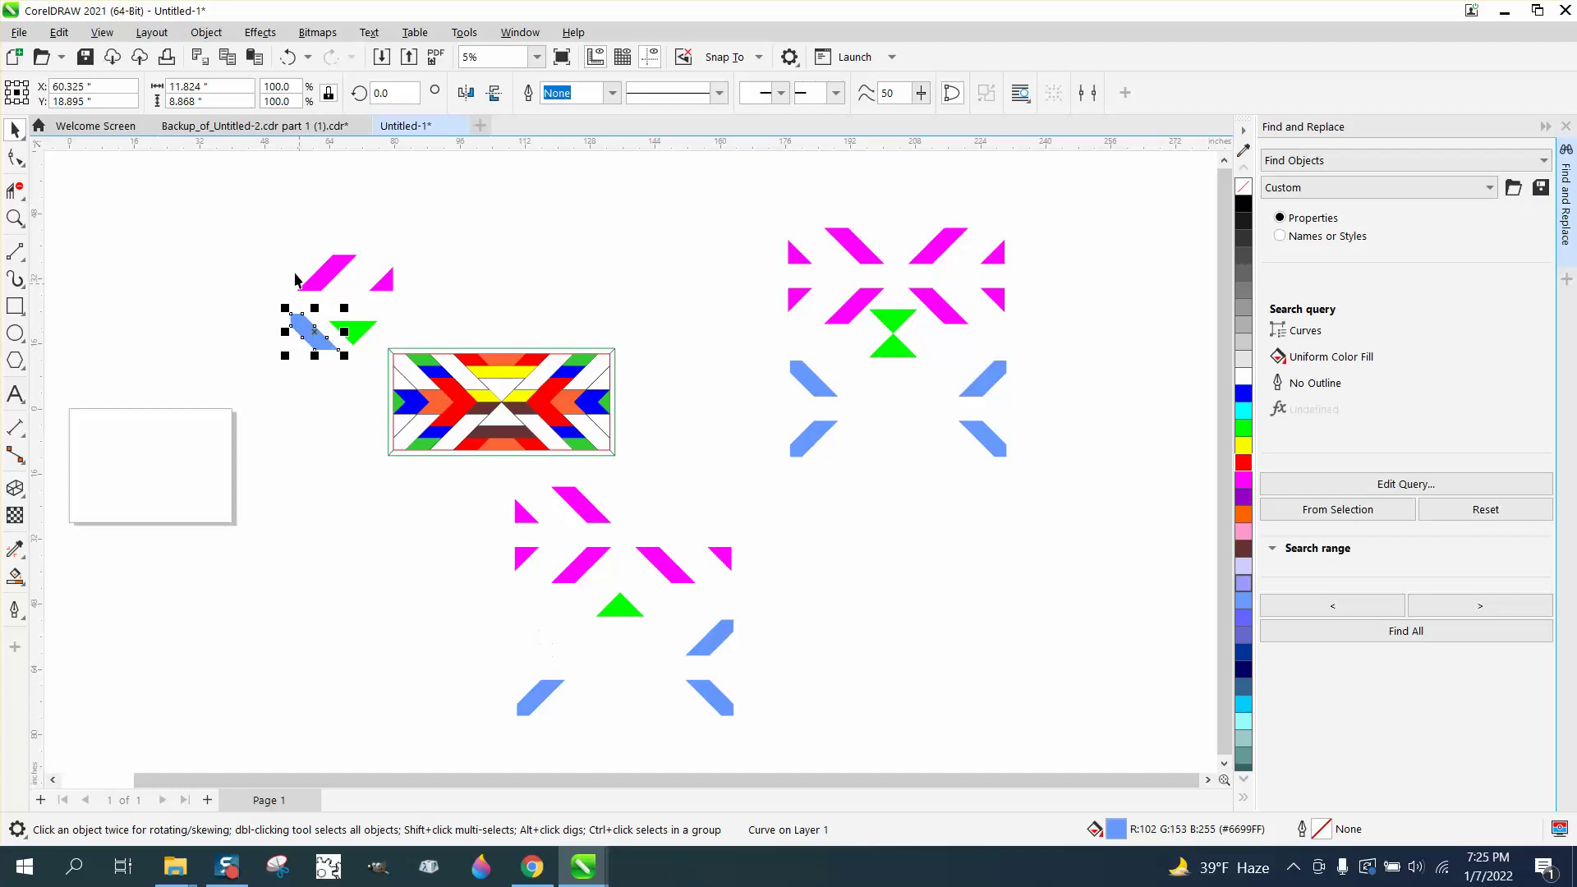
# Step: Select the four separated sample pieces, close Find and Replace, and give them no fill with a red (#FF0000) outline
pyautogui.moveTo(270, 224); pyautogui.dragTo(437, 364)
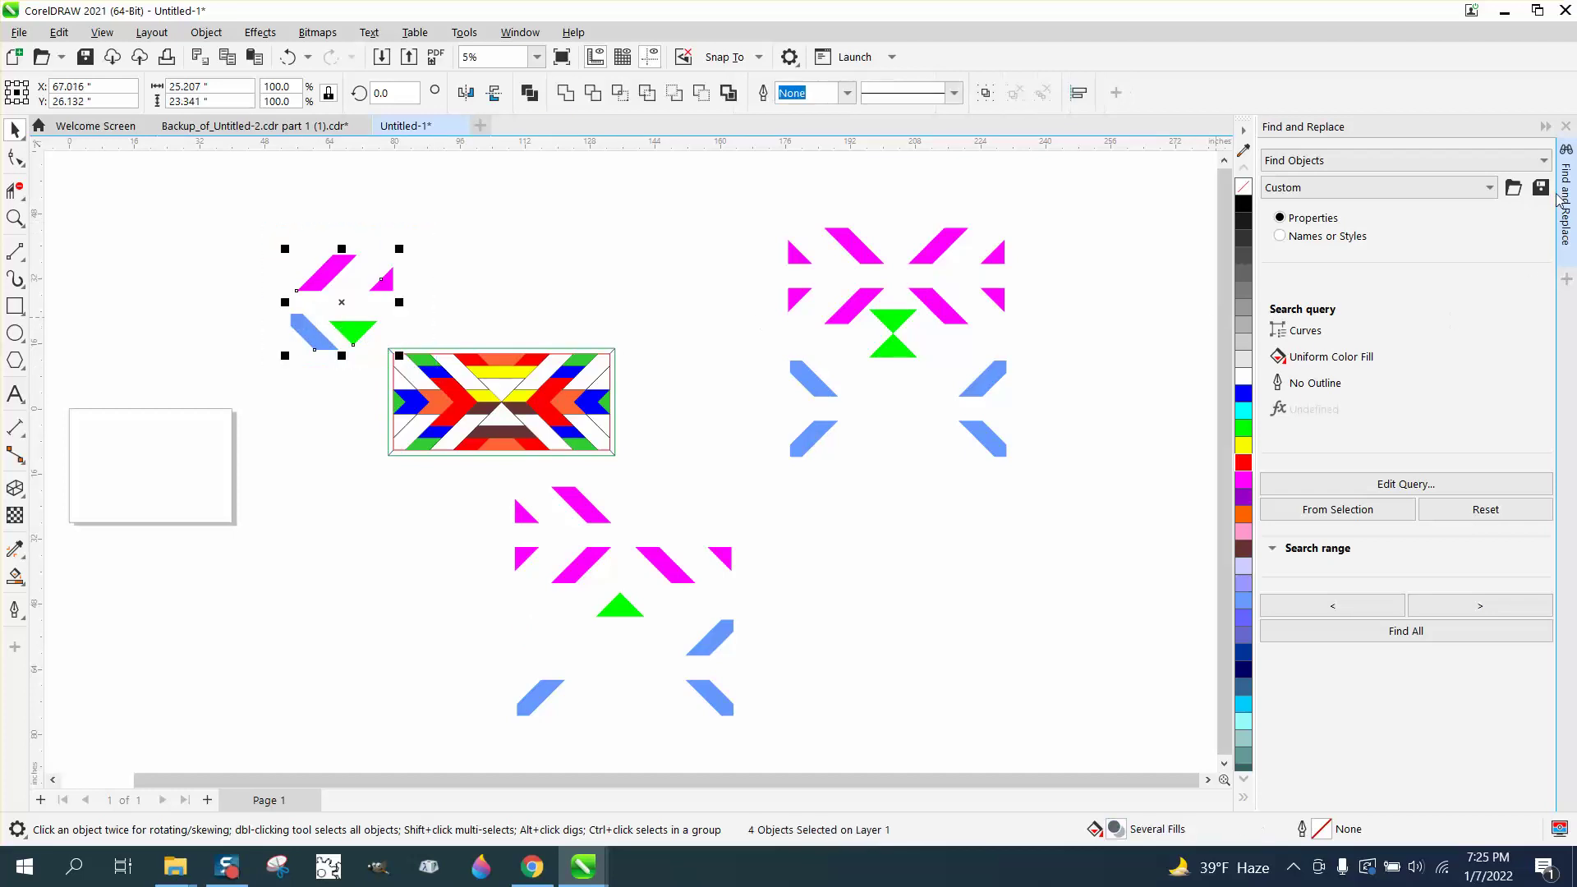
pyautogui.click(1566, 126)
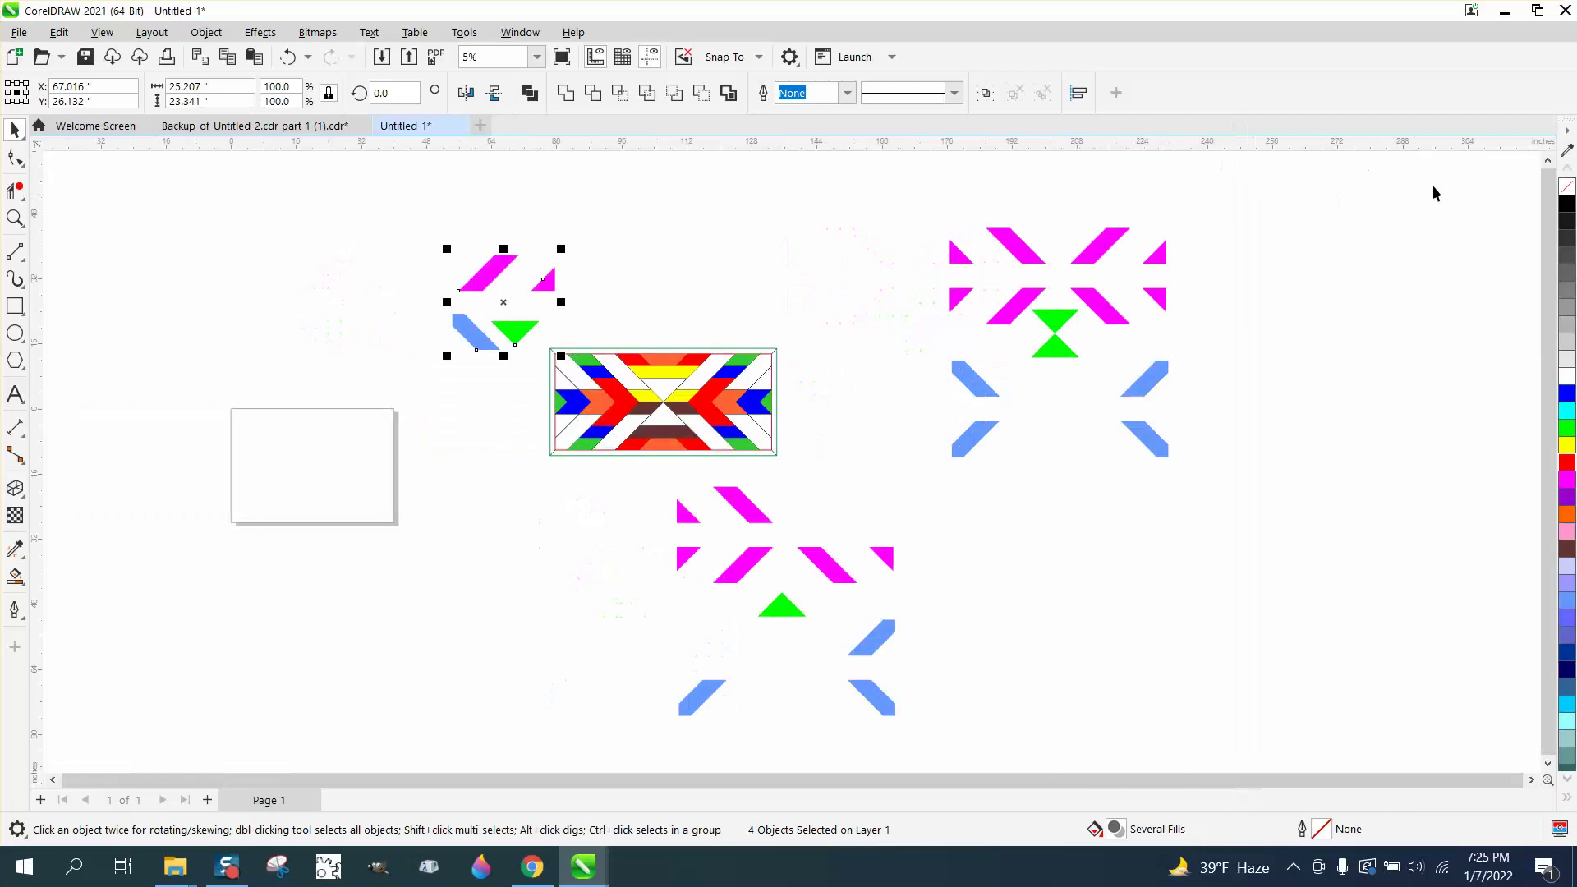
pyautogui.click(1566, 187)
pyautogui.rightClick(1569, 463)
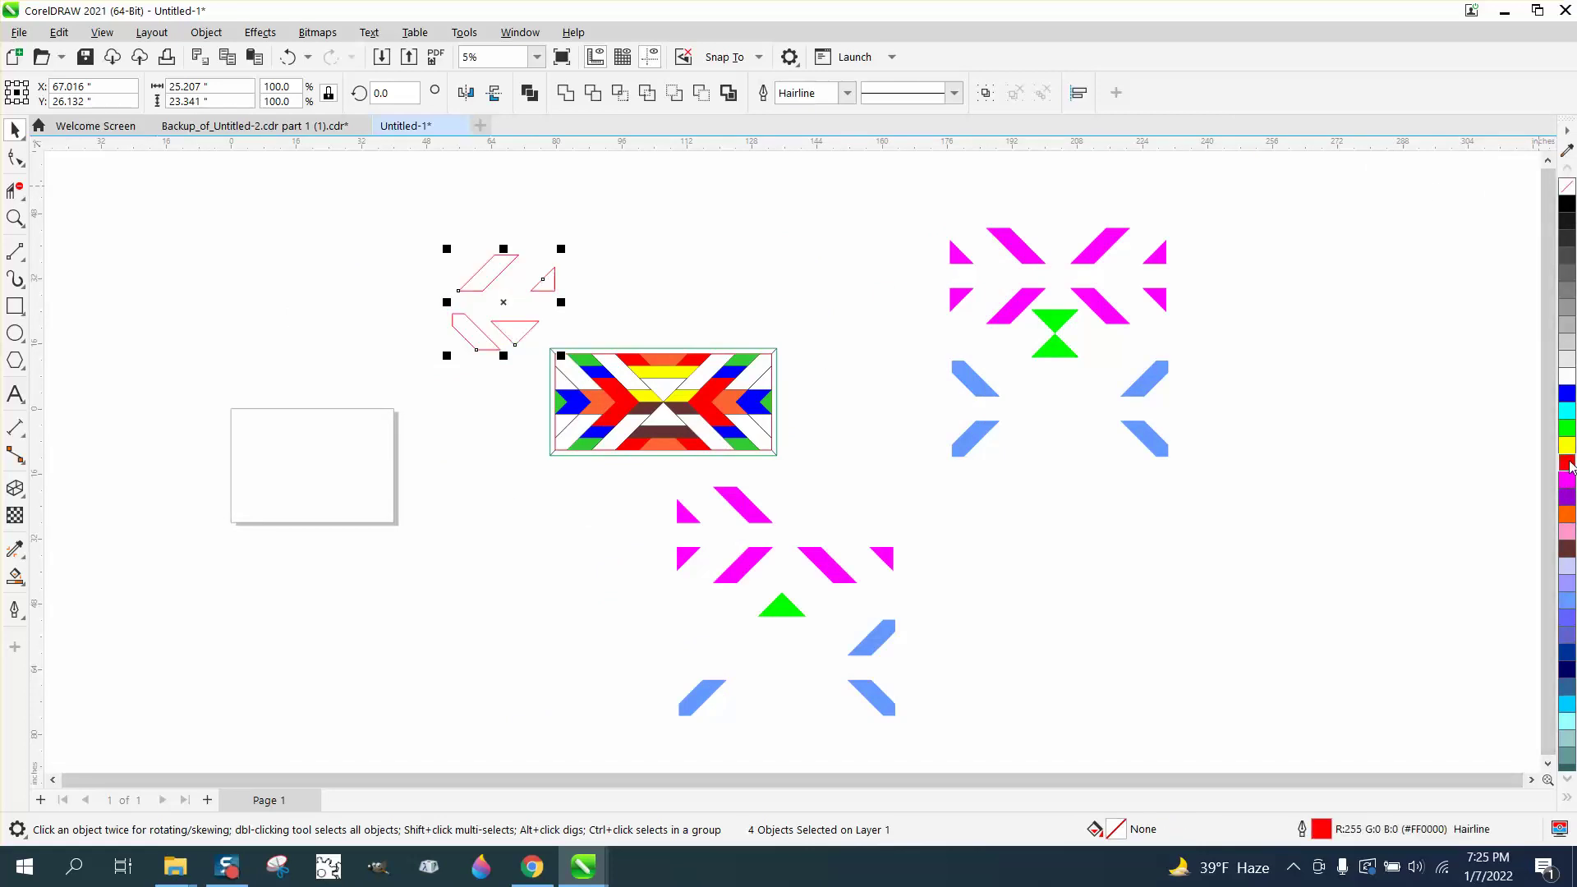
# Step: Open the Contour settings and group the four red-outlined sample pieces
pyautogui.click(255, 32)
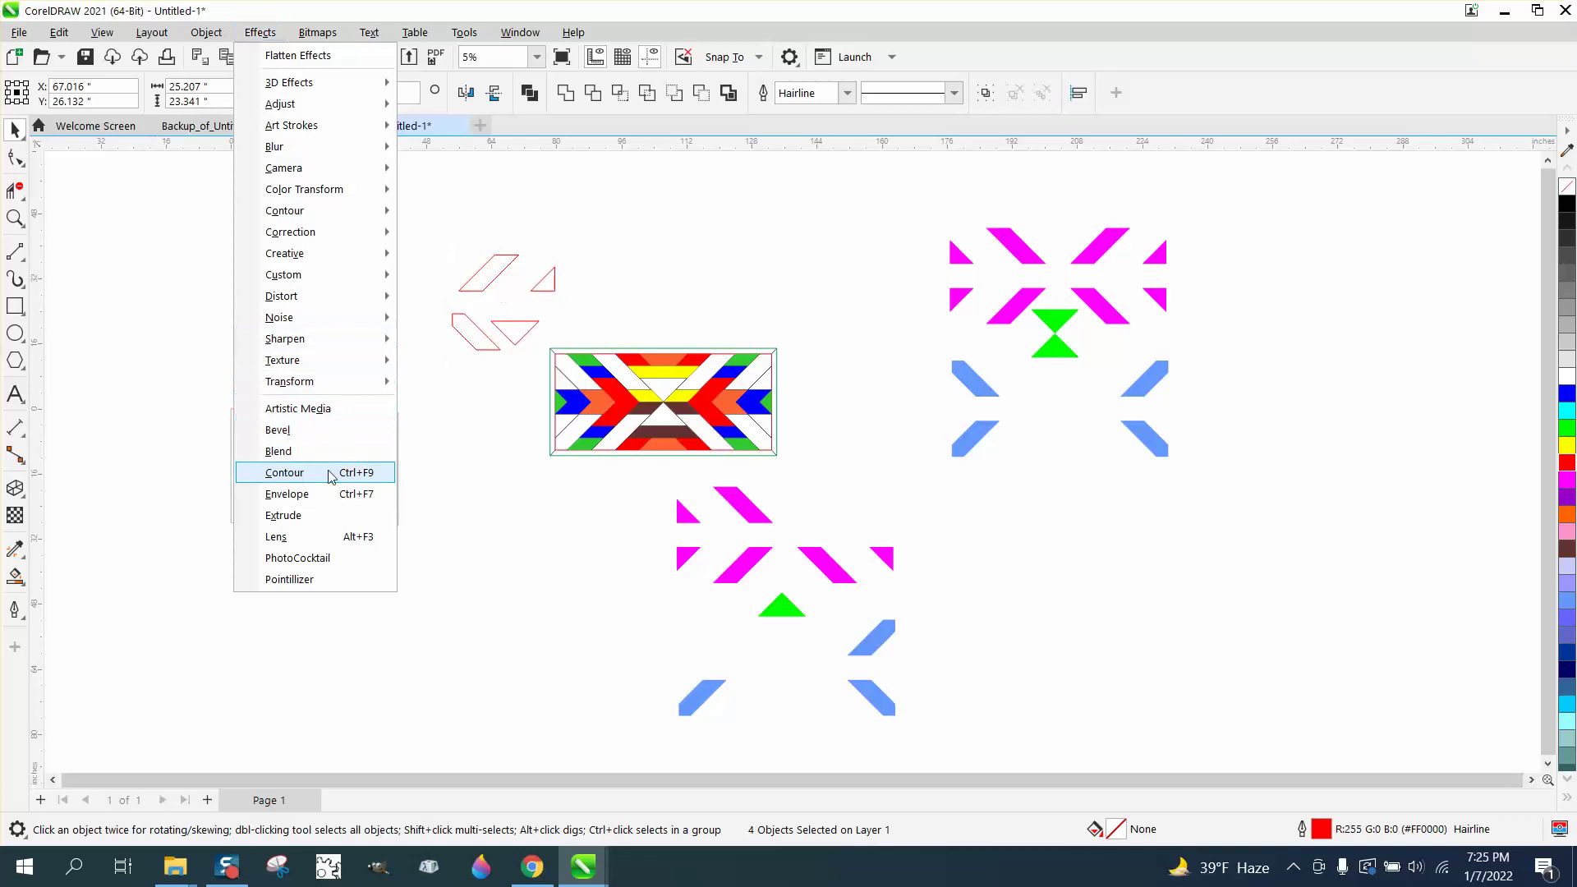
pyautogui.click(291, 475)
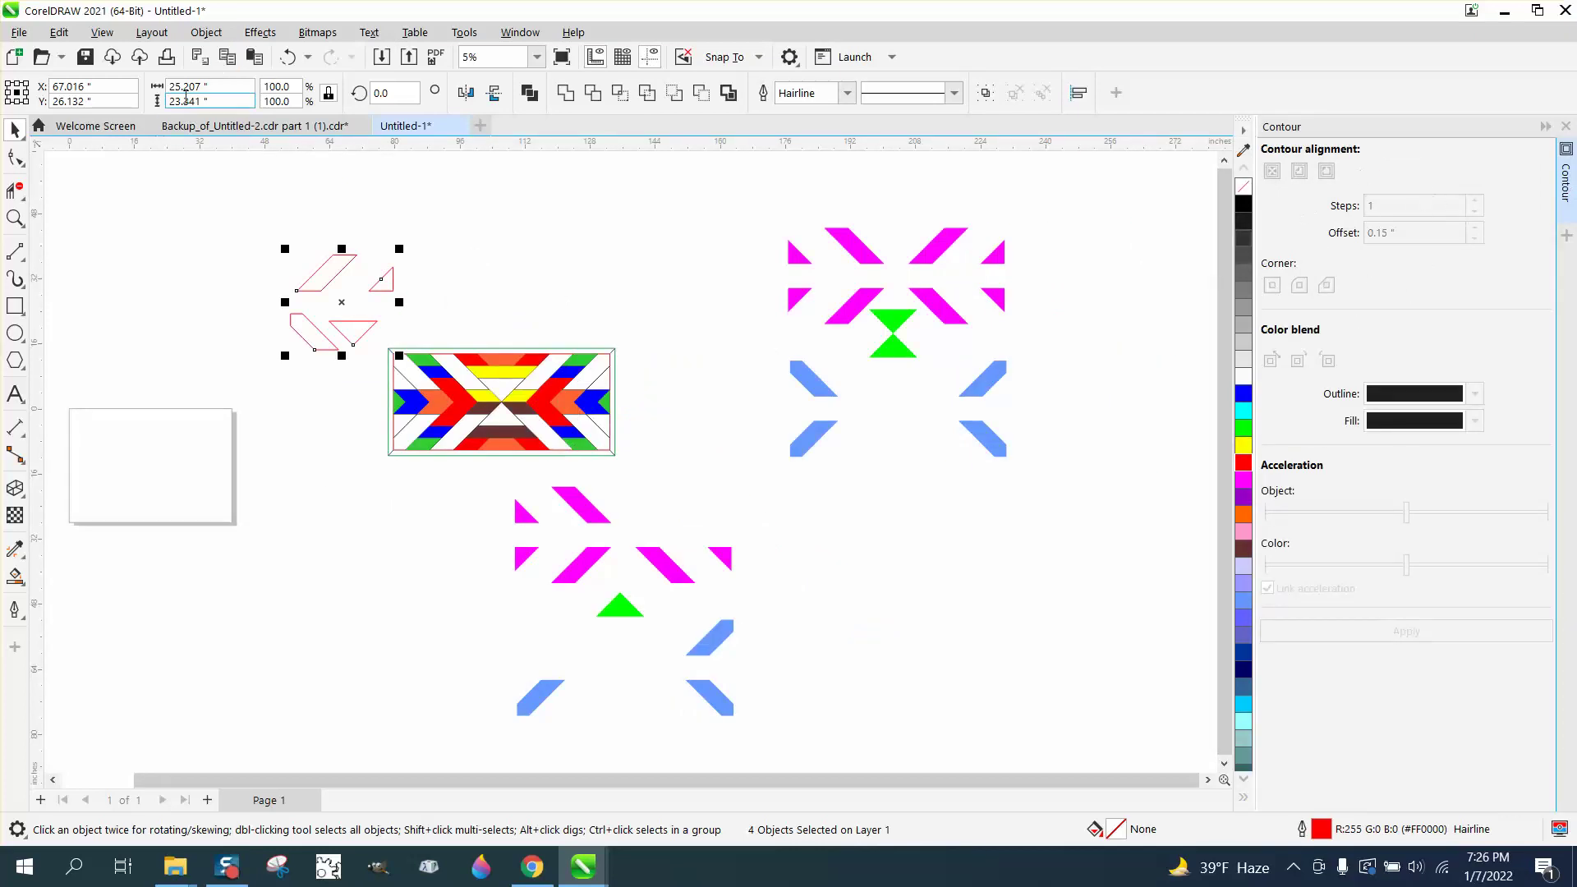
pyautogui.click(206, 32)
pyautogui.moveTo(267, 357)
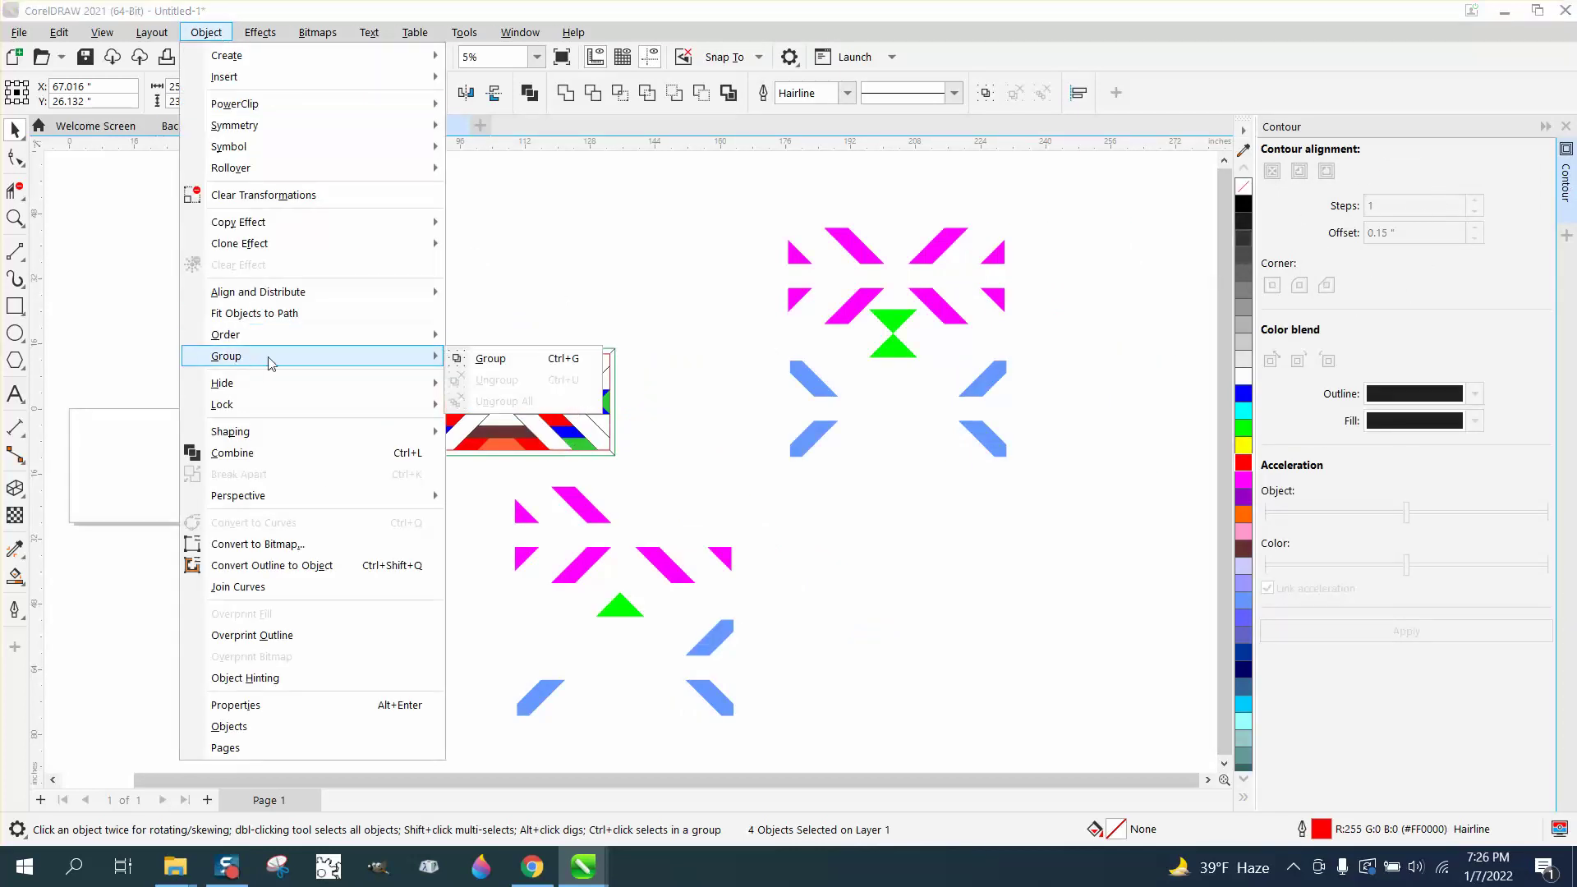
pyautogui.click(491, 360)
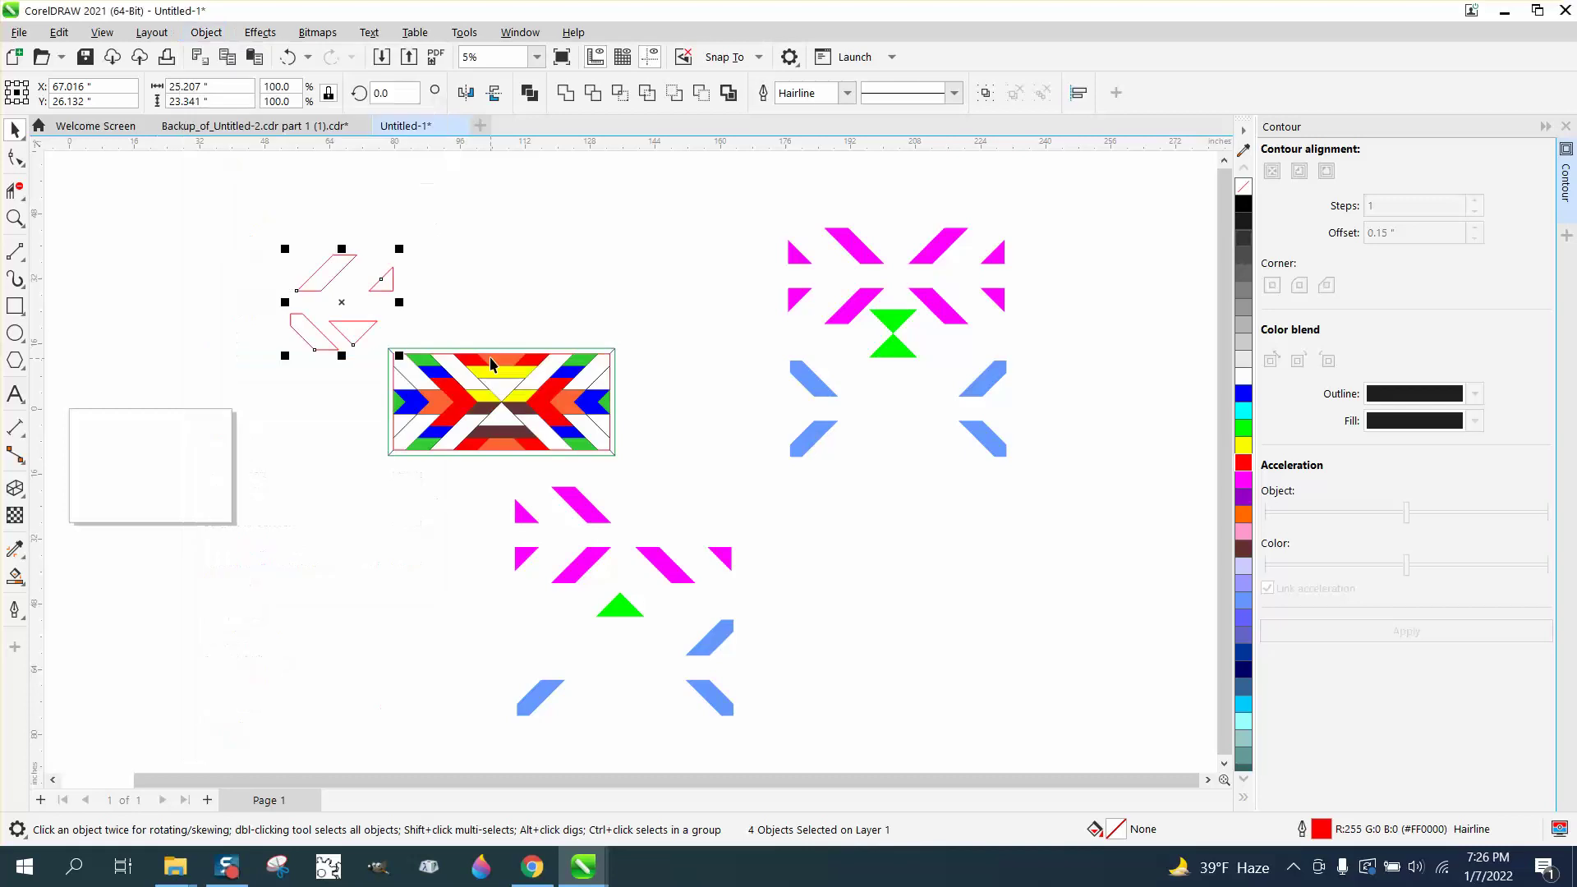
# Step: Apply a one-step outside contour with a 0.15" offset to the four red-outlined sample pieces and break the contour apart
pyautogui.click(1405, 632)
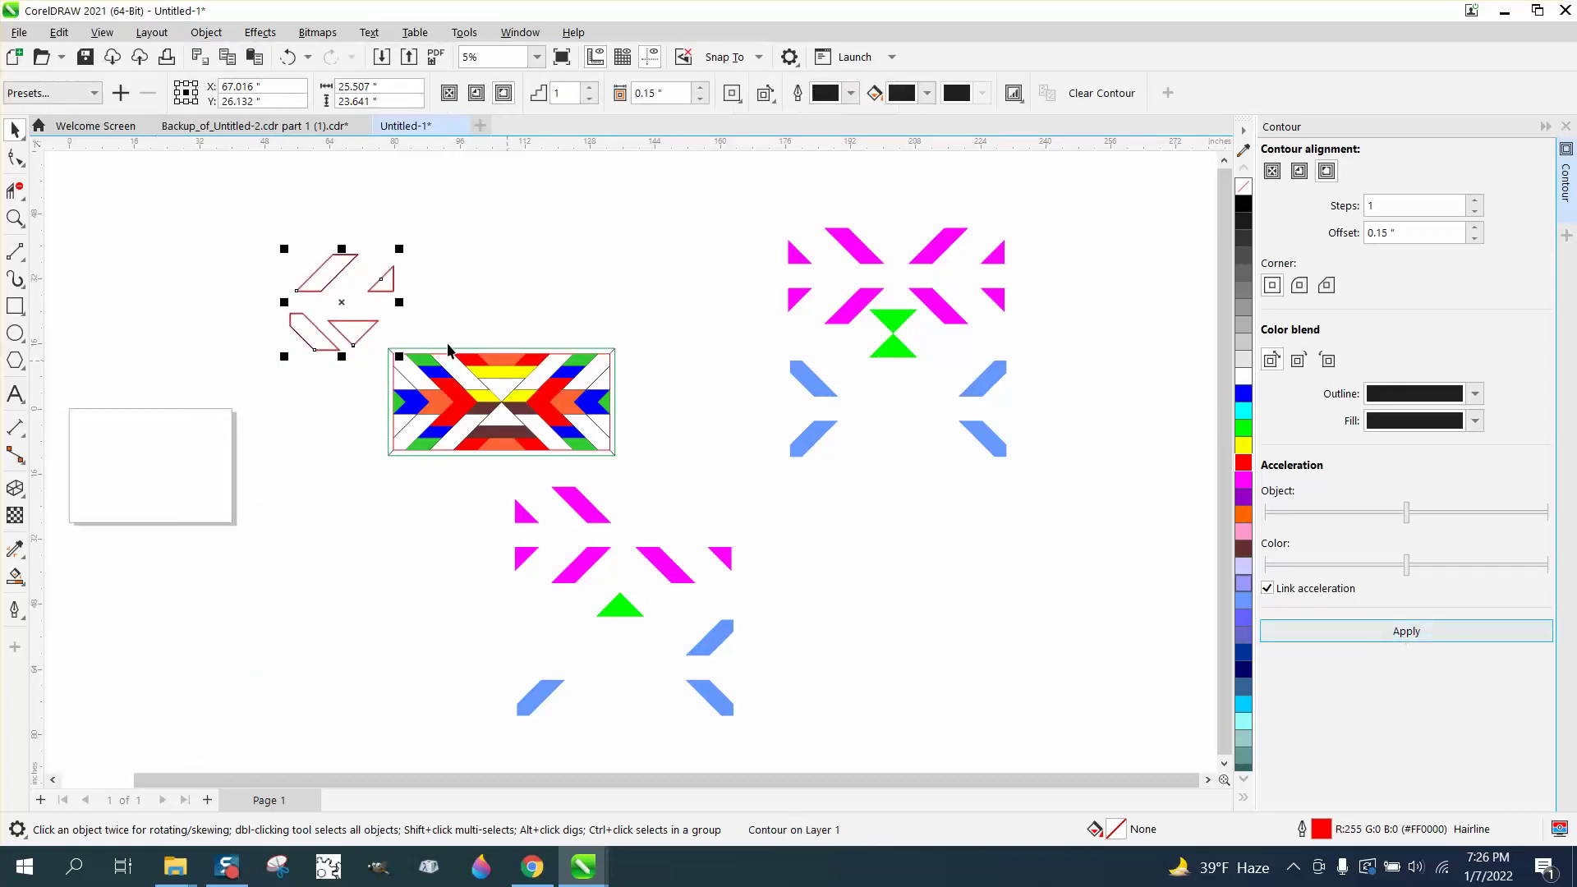
pyautogui.click(207, 32)
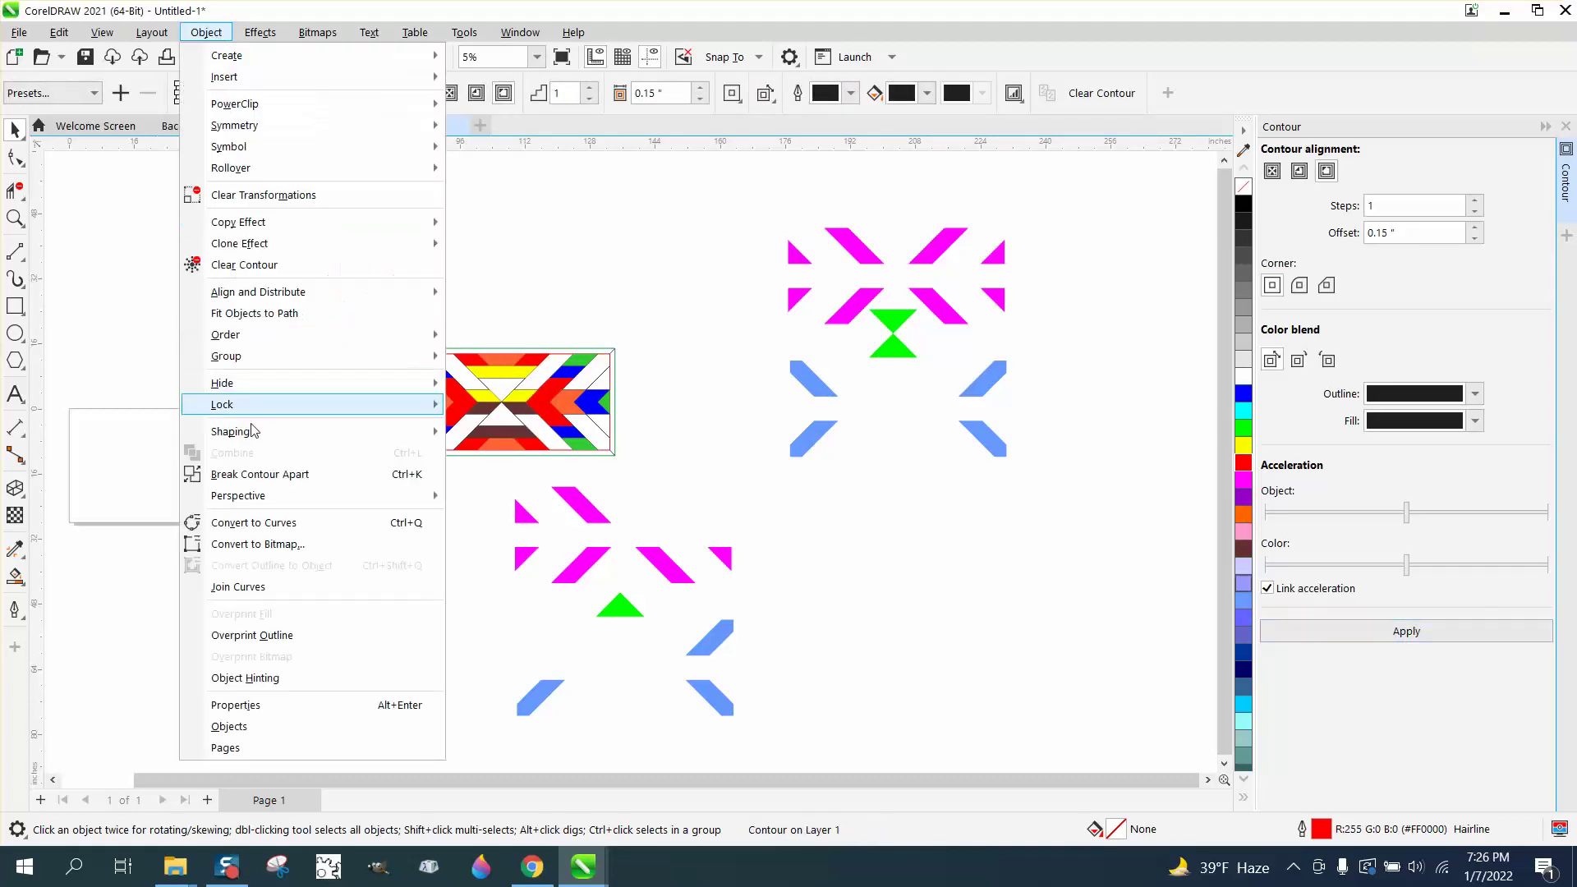
pyautogui.click(270, 477)
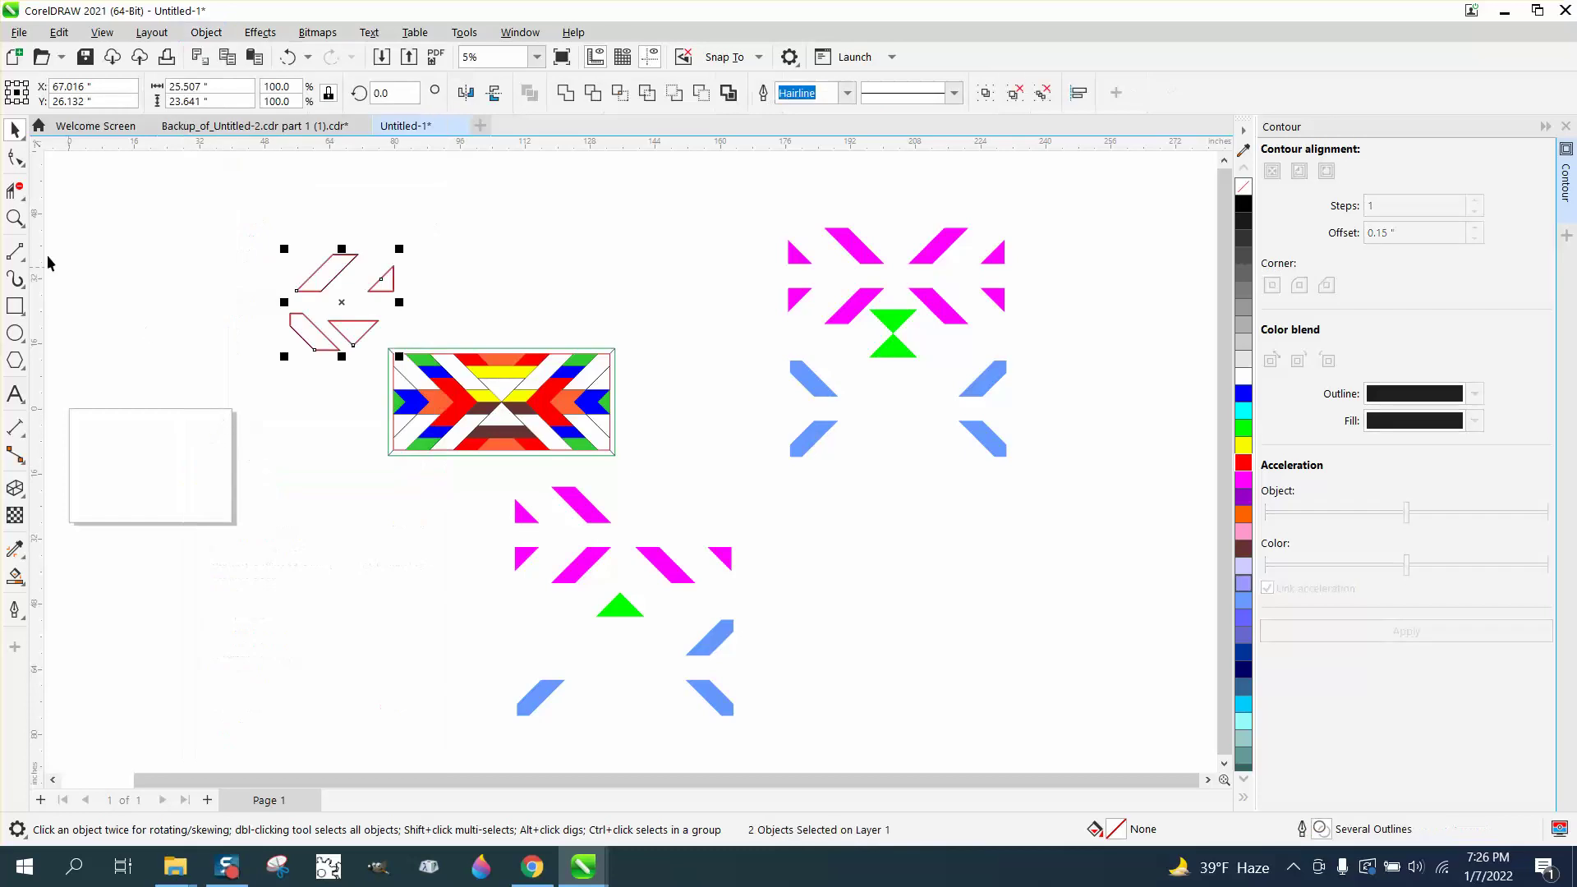
# Step: Remove the original red outlines of the sample pieces, keeping only their black contour outlines
pyautogui.click(14, 218)
pyautogui.moveTo(264, 235); pyautogui.dragTo(595, 426)
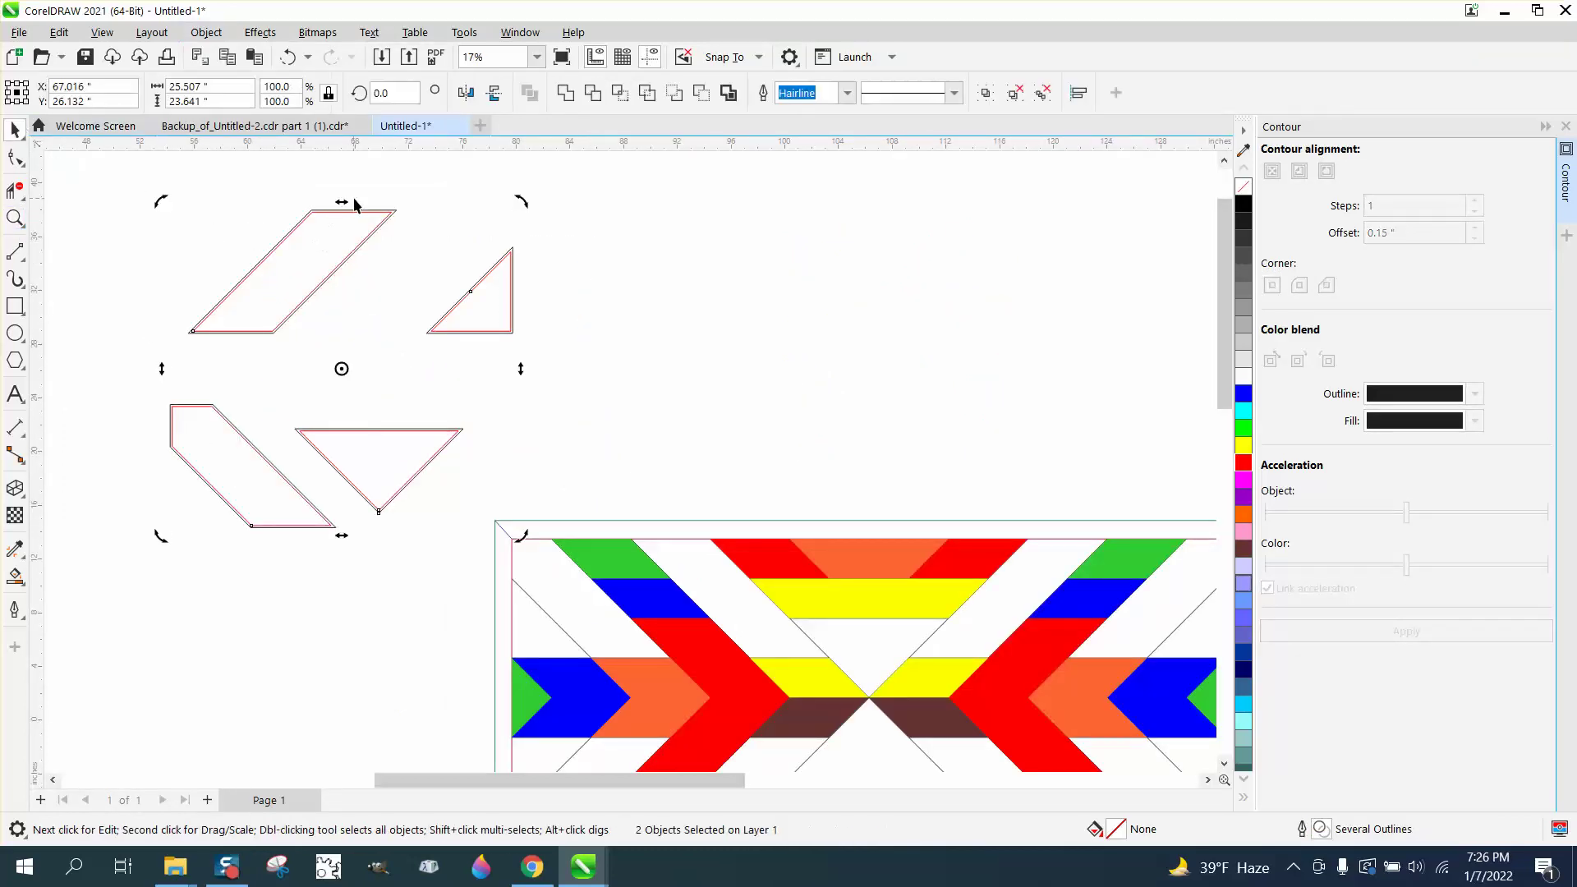
pyautogui.hotkey('ctrl', 'g')
pyautogui.click(345, 231)
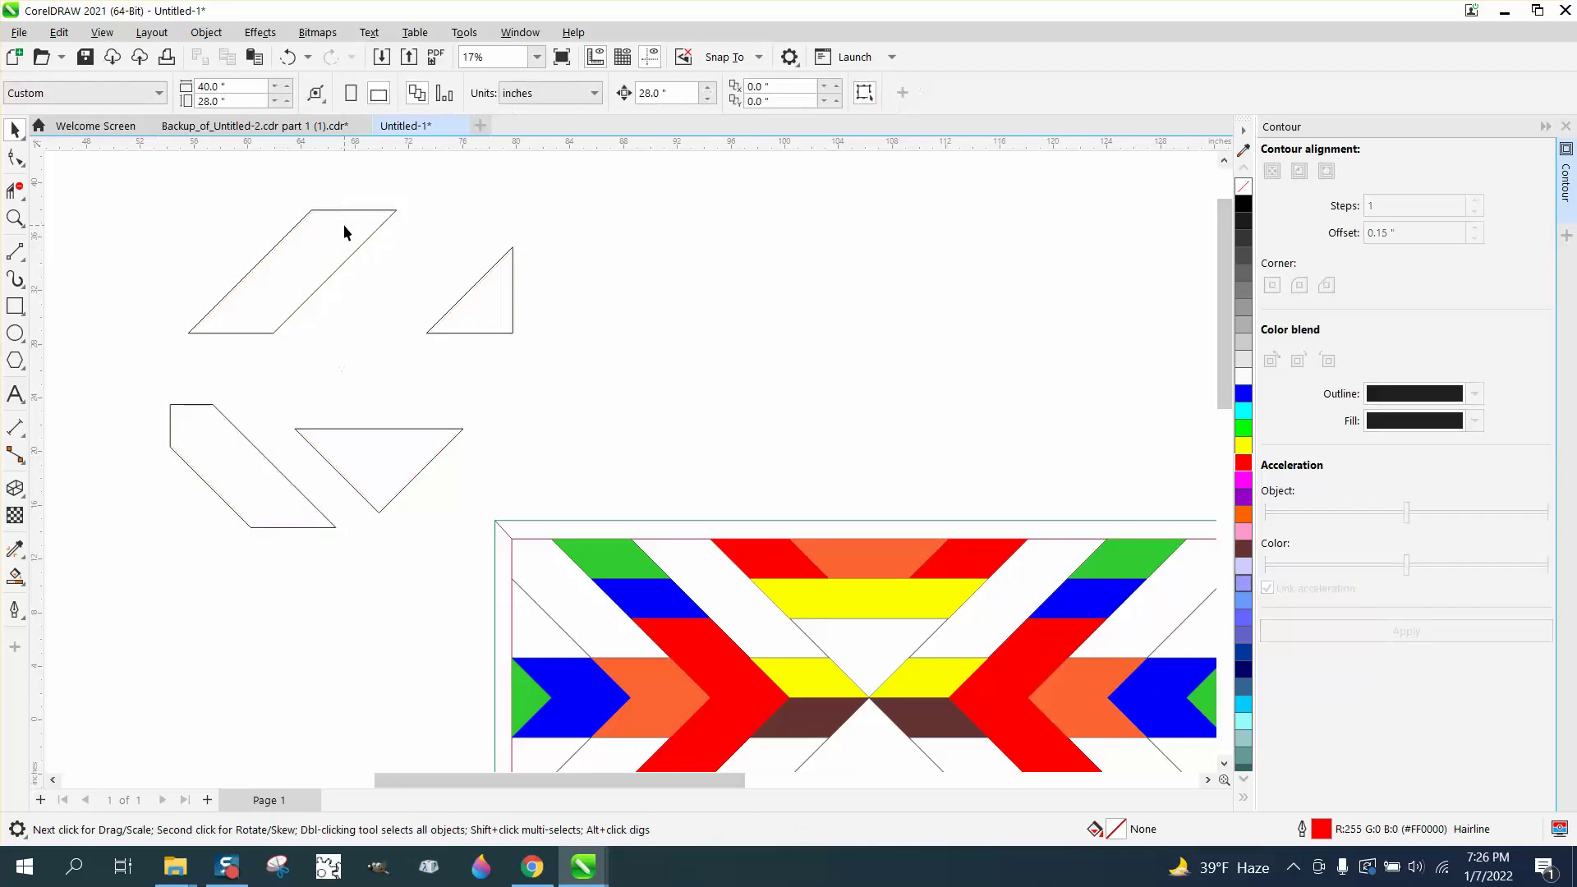
# Step: Move the black contour outlines of the four sample pieces to above the pattern's upper-right corner
pyautogui.scroll(-1, 351, 246)
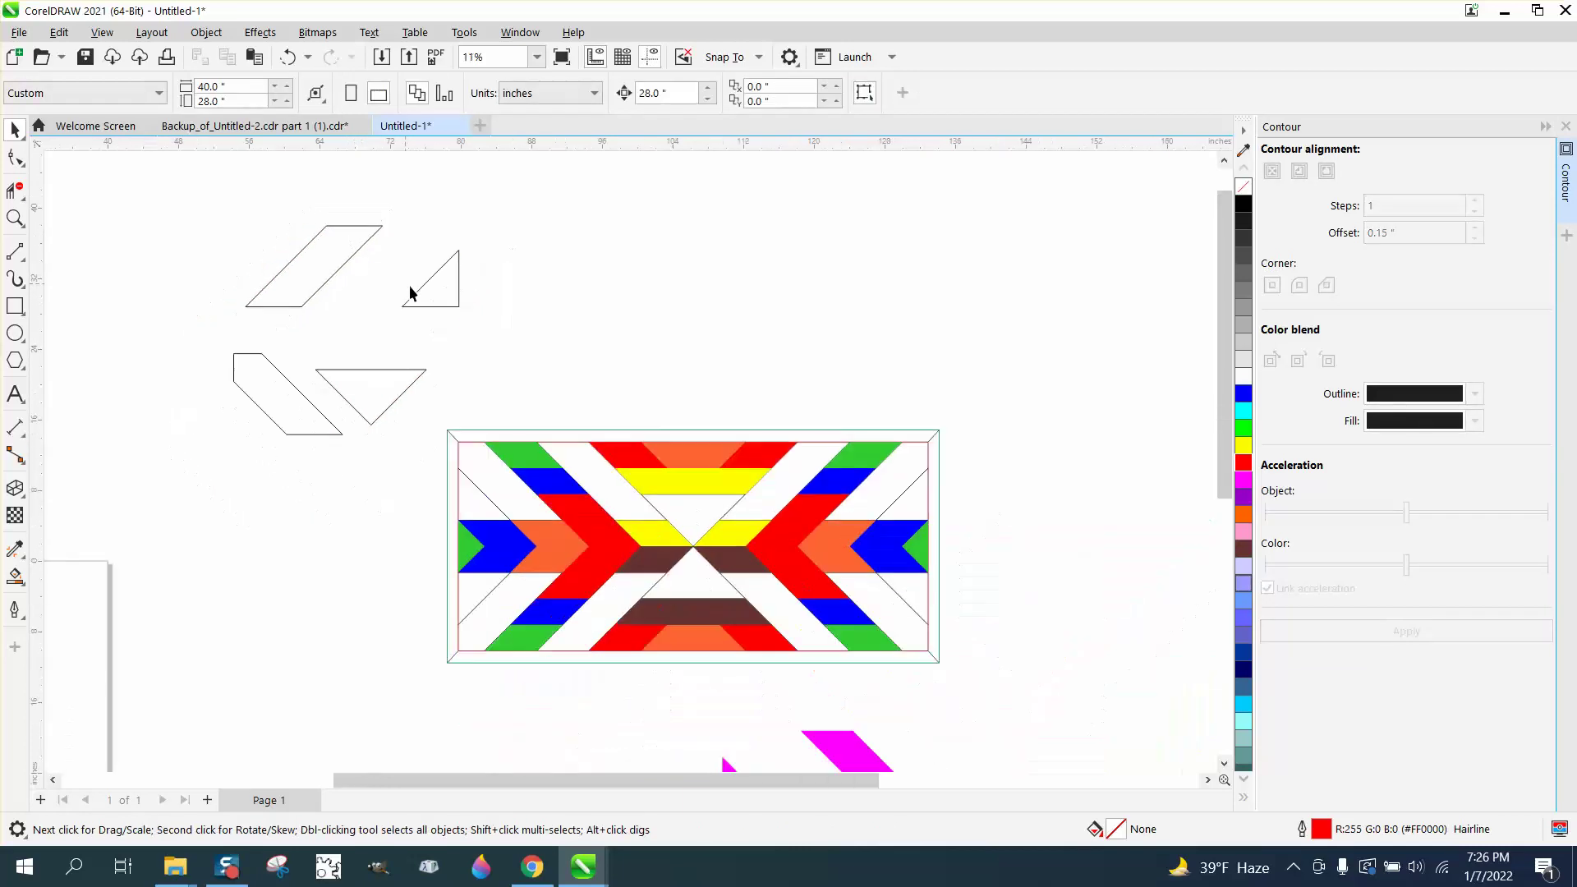
pyautogui.moveTo(447, 302)
pyautogui.mouseDown()
pyautogui.moveTo(570, 300)
pyautogui.moveTo(440, 295)
pyautogui.mouseUp()
pyautogui.click(216, 34)
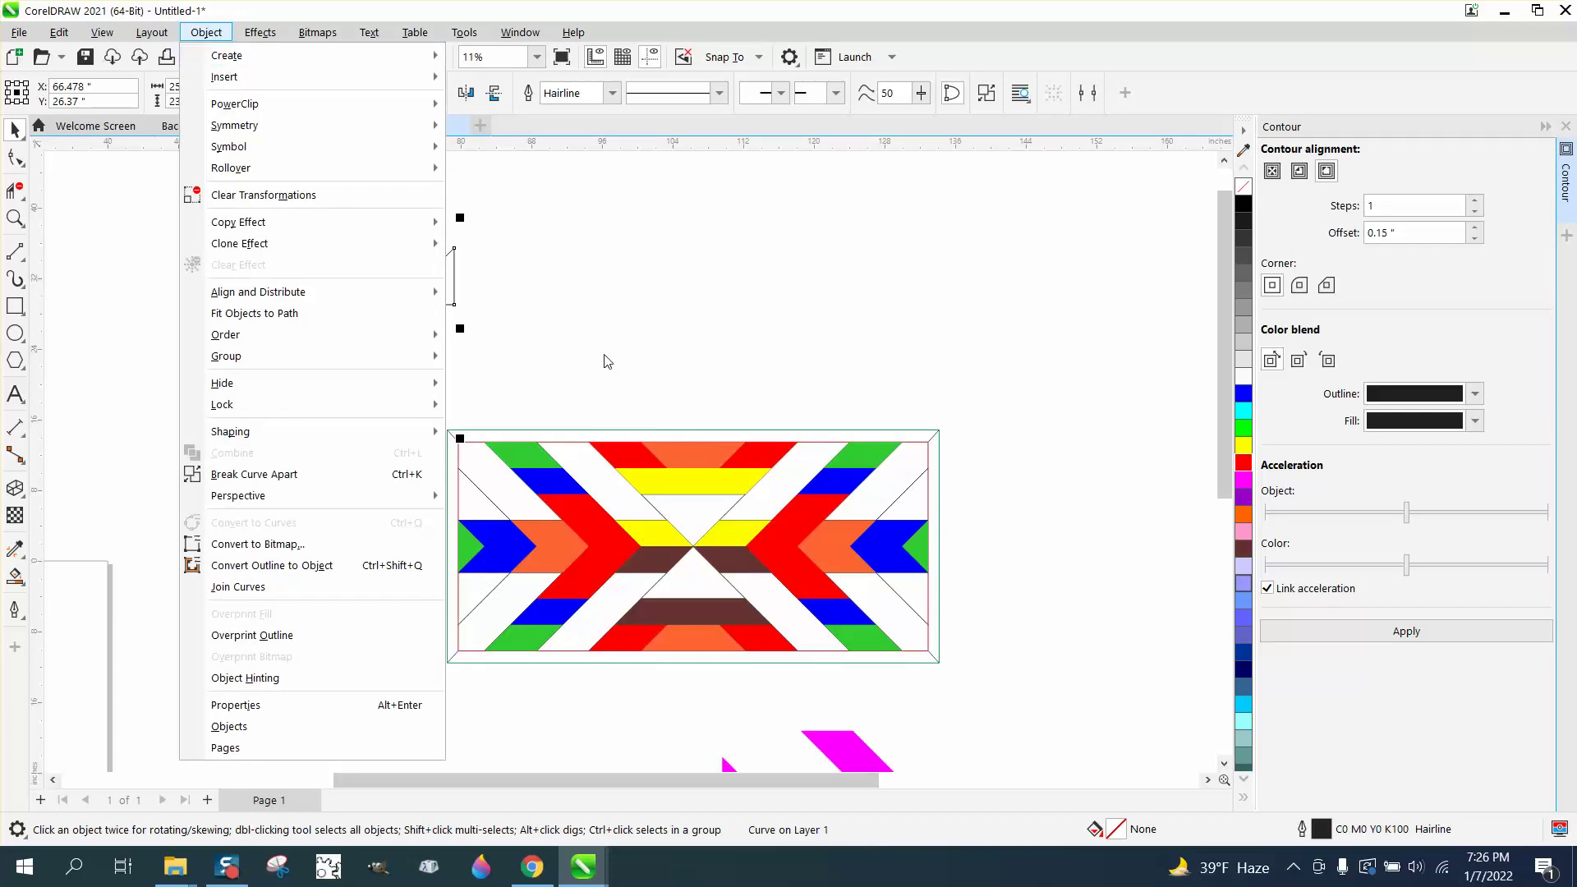
pyautogui.click(579, 356)
pyautogui.scroll(-1, 580, 357)
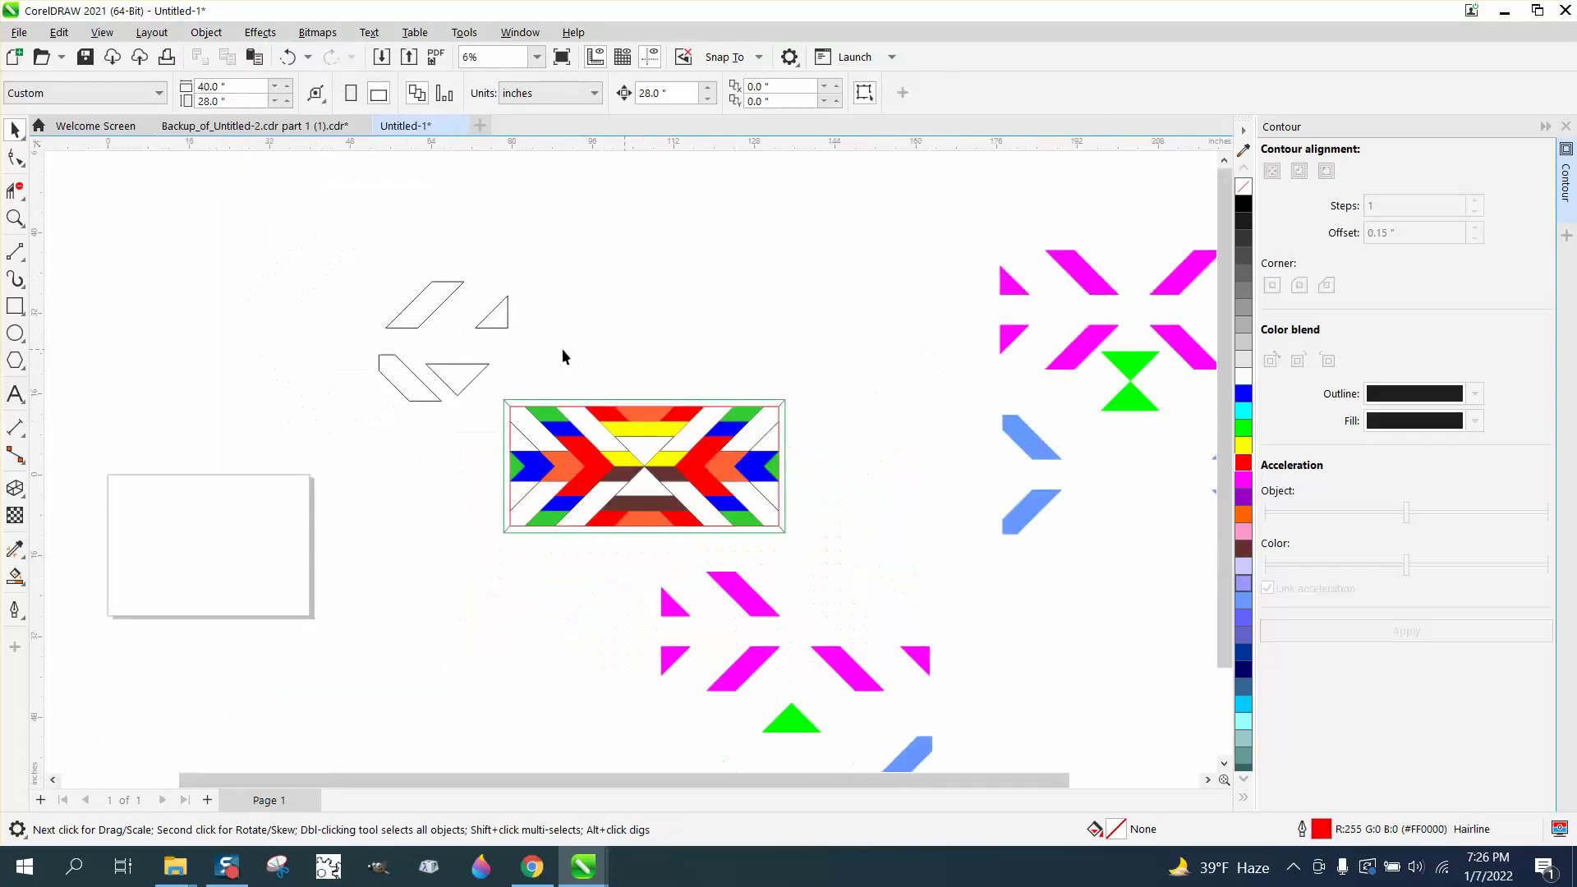
pyautogui.moveTo(508, 321); pyautogui.dragTo(919, 308)
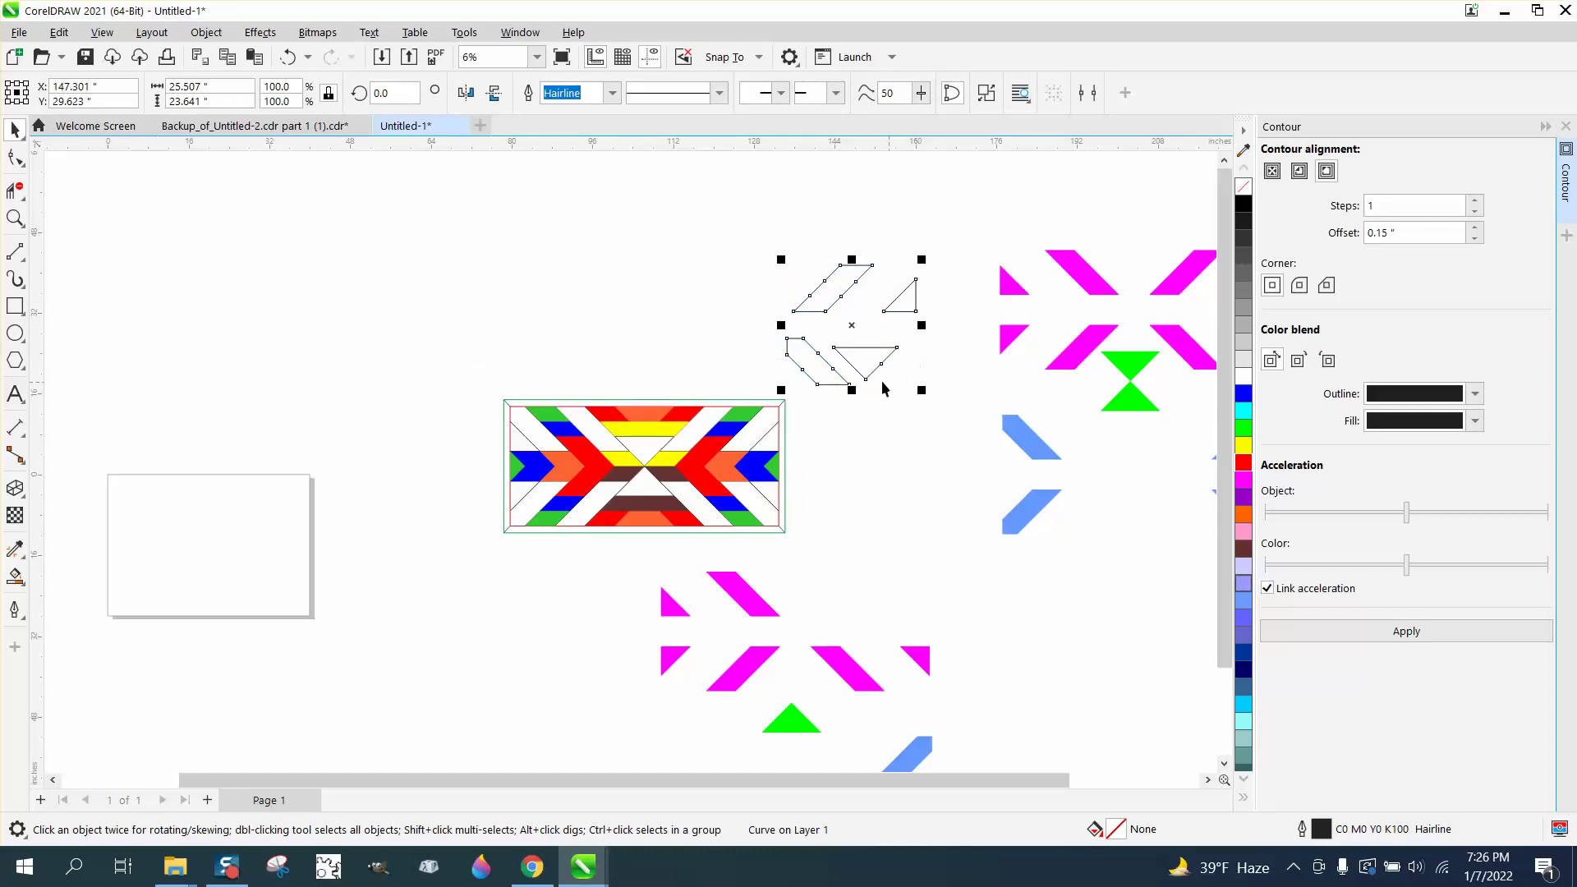